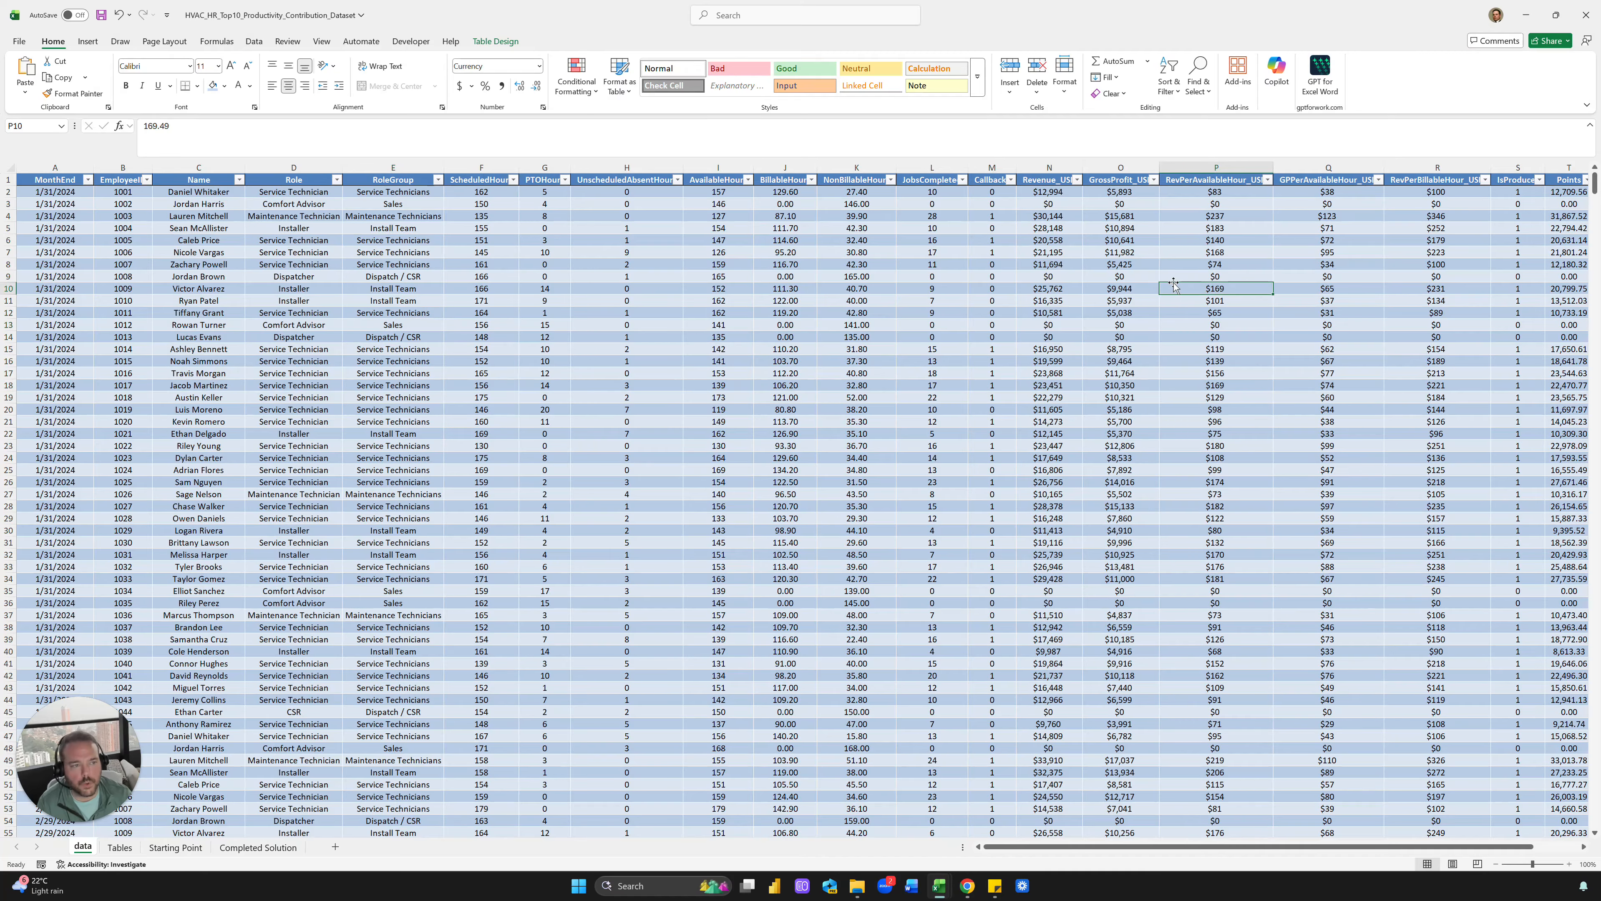
Give the Points and Year header cells T1:U1 an orange fill with black text
scroll(1143, 301, right, 3)
drag(1333, 180, 1374, 180)
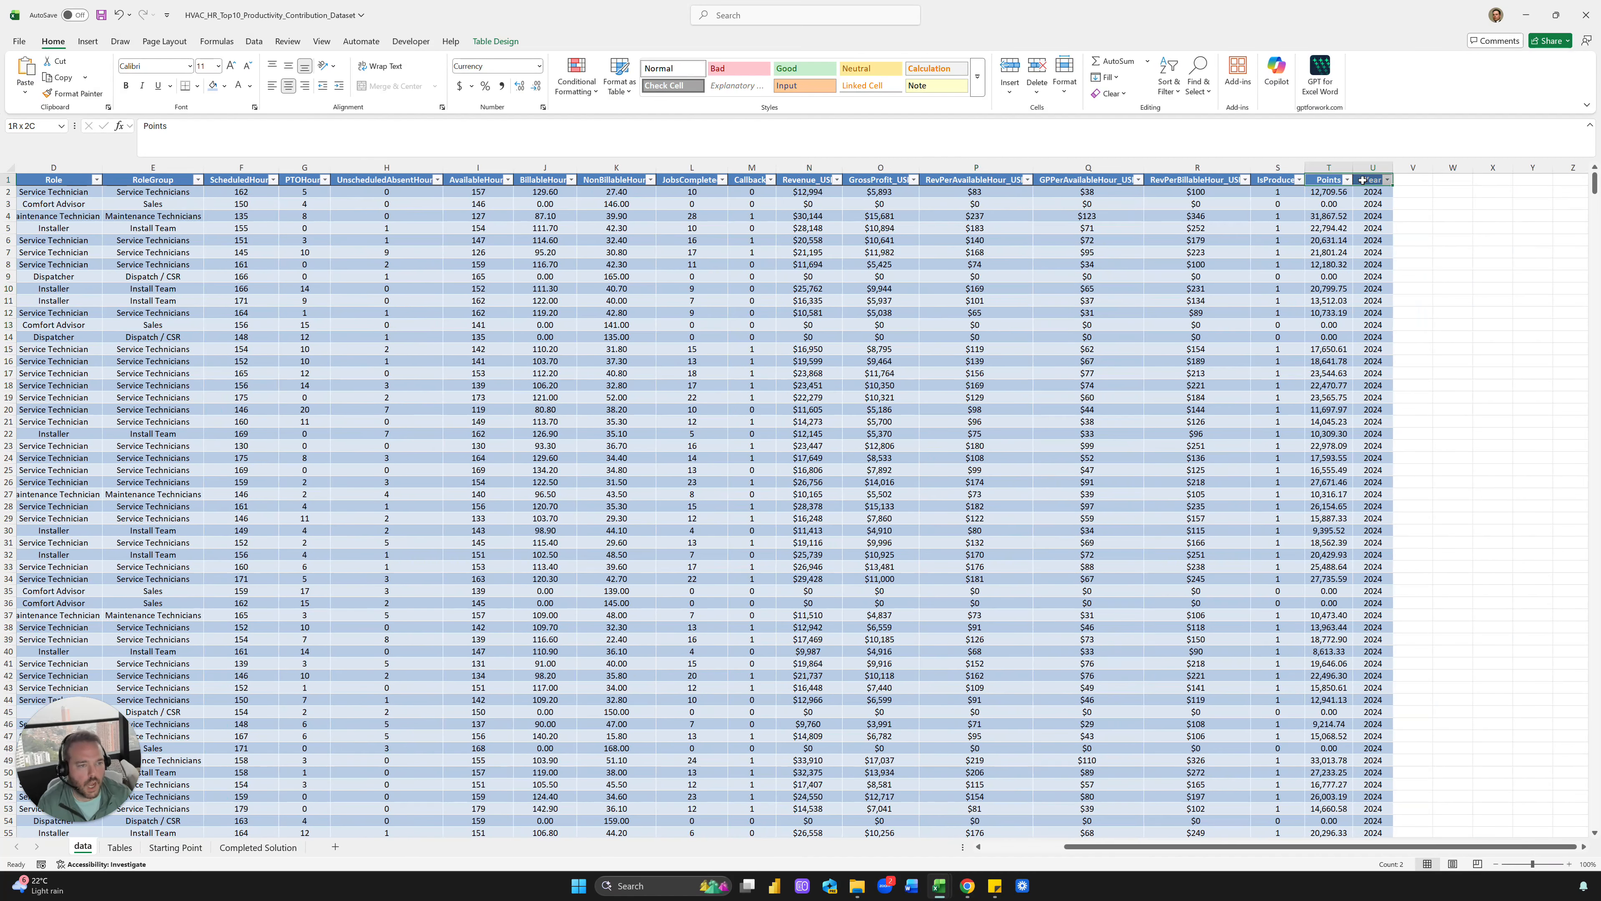
click(225, 87)
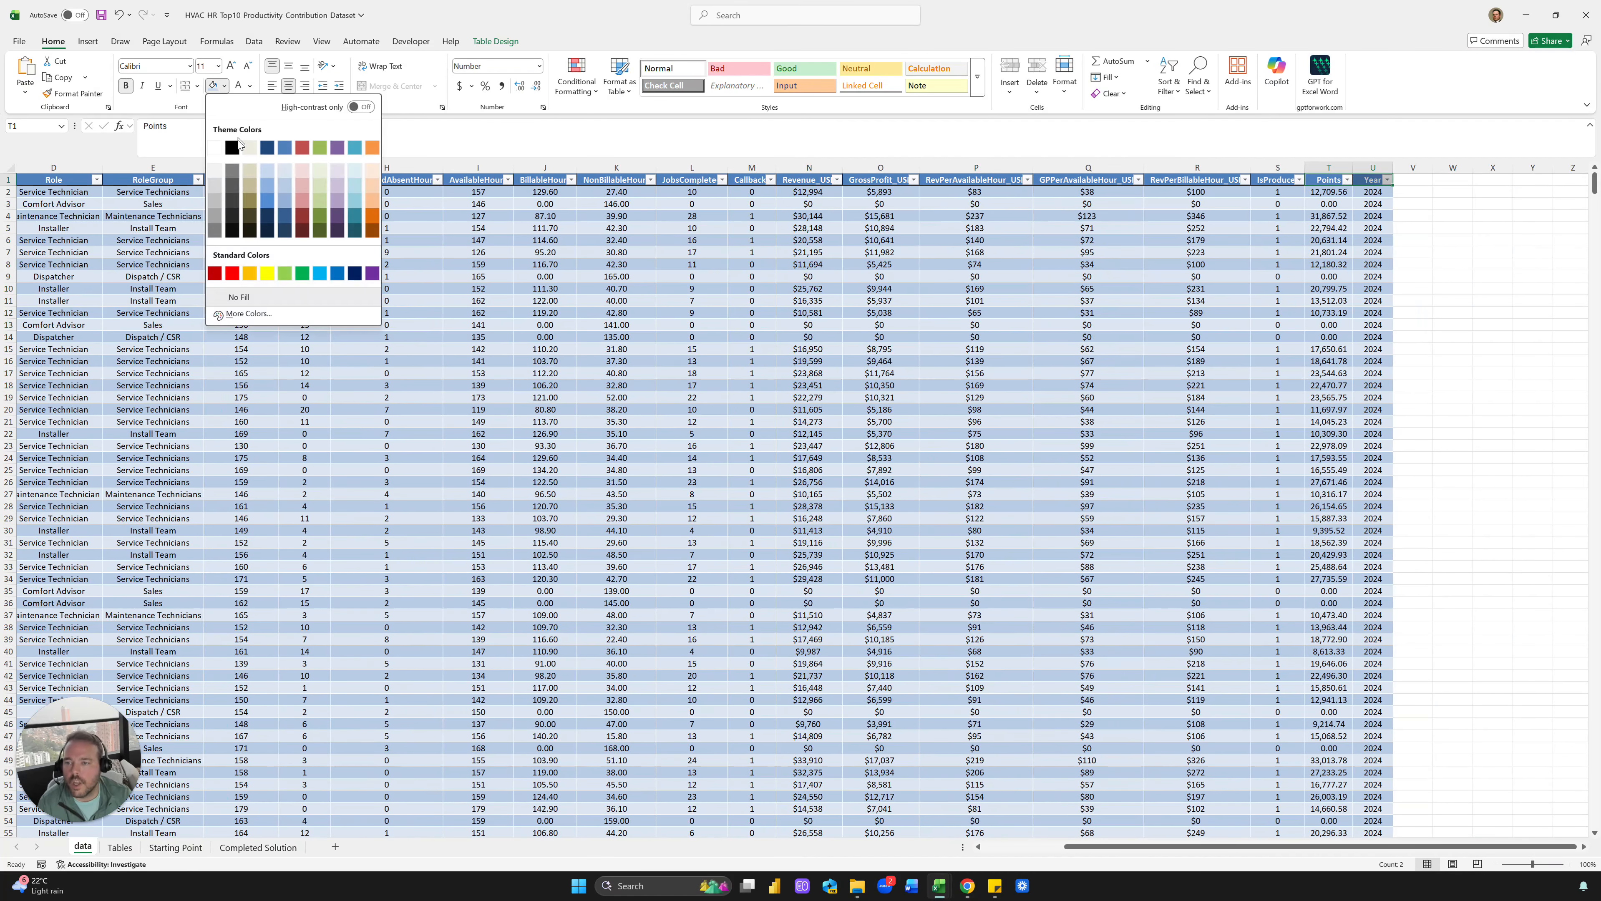
click(366, 151)
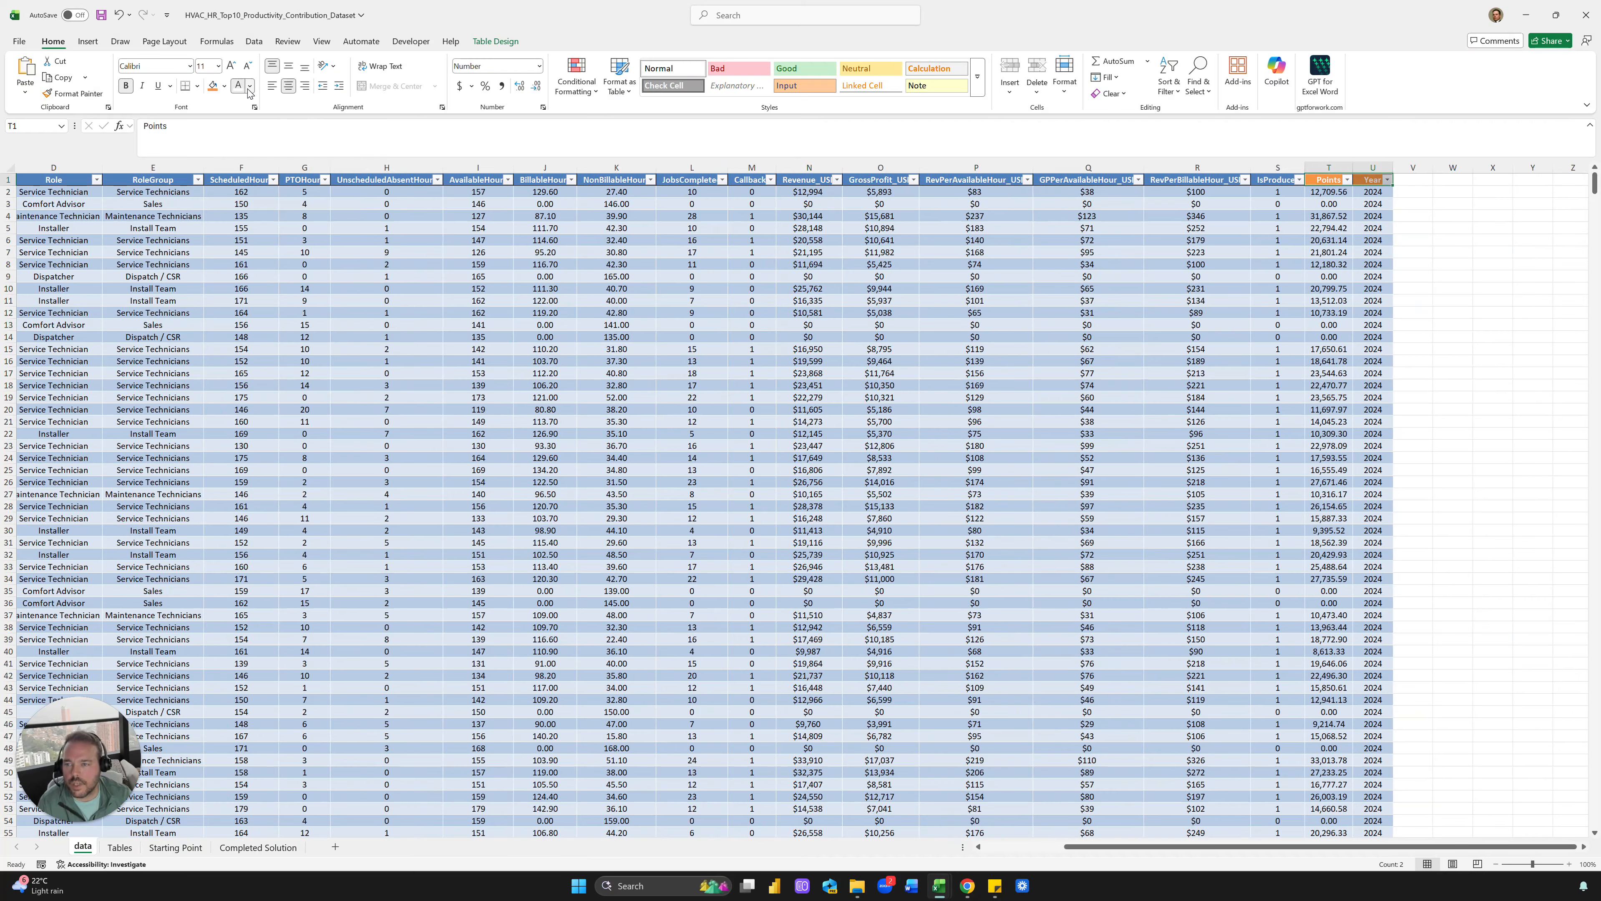
click(250, 86)
click(271, 129)
click(932, 264)
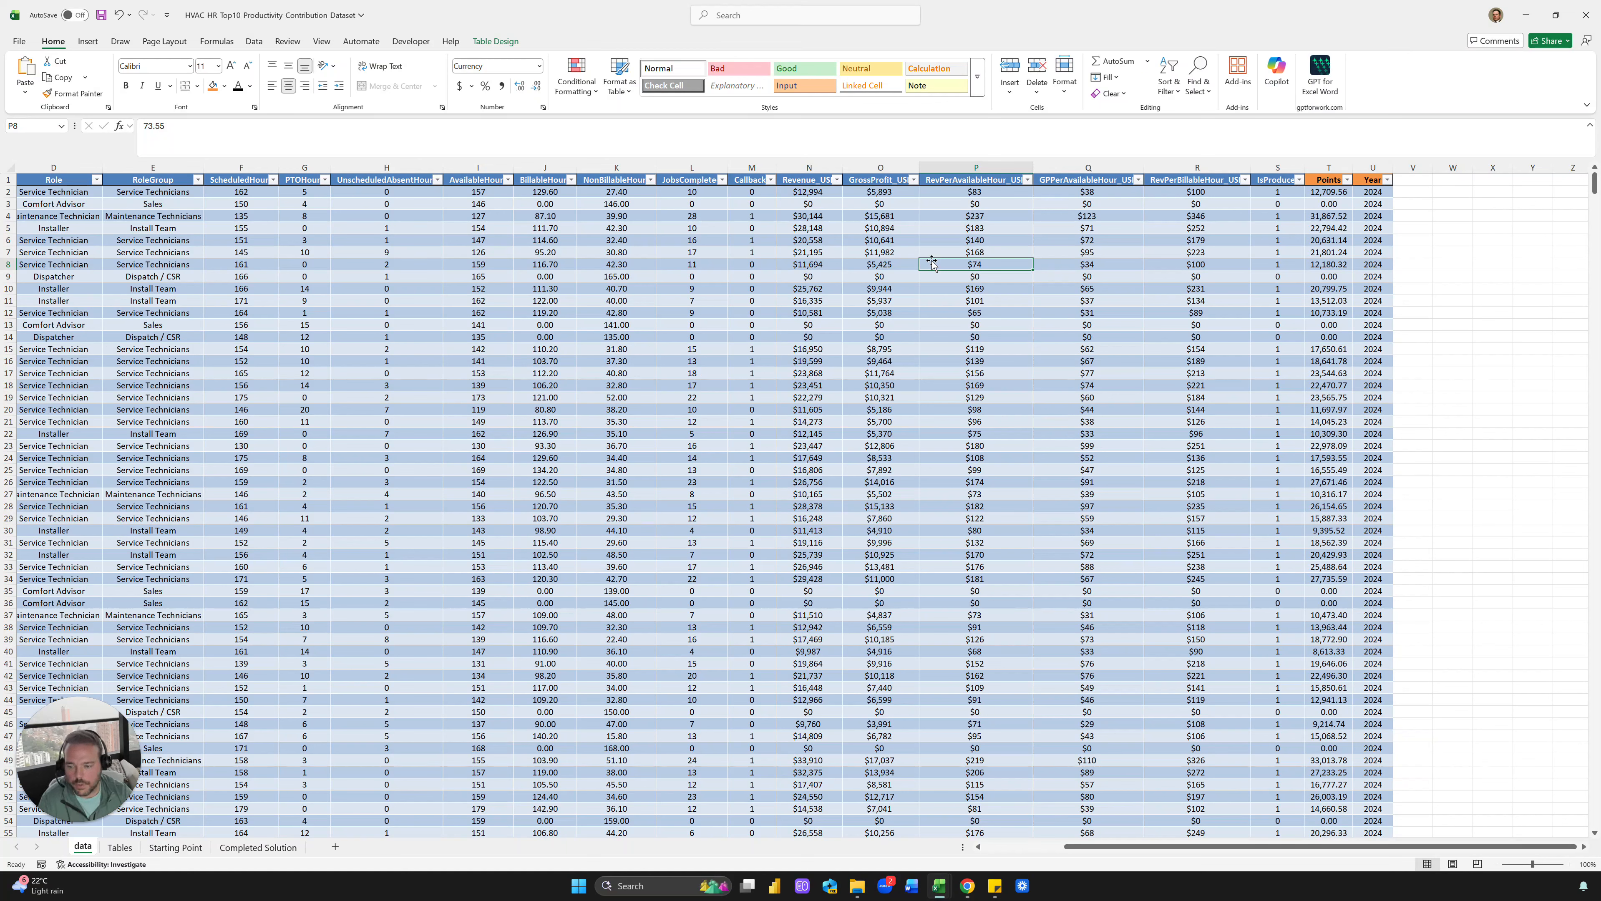
click(622, 444)
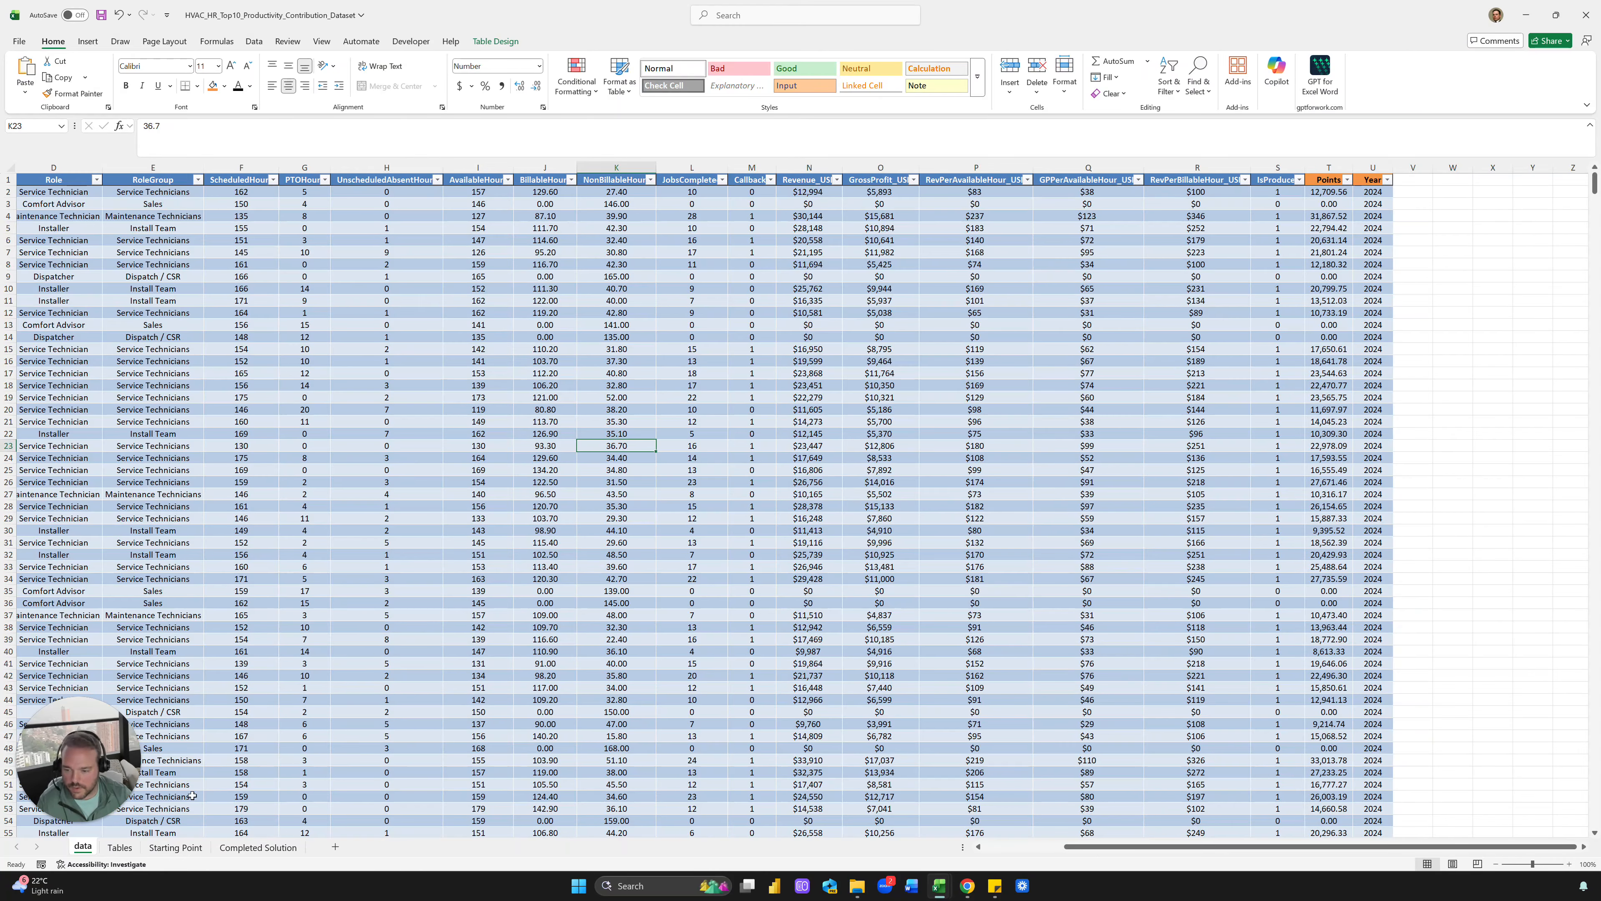
click(119, 847)
click(281, 532)
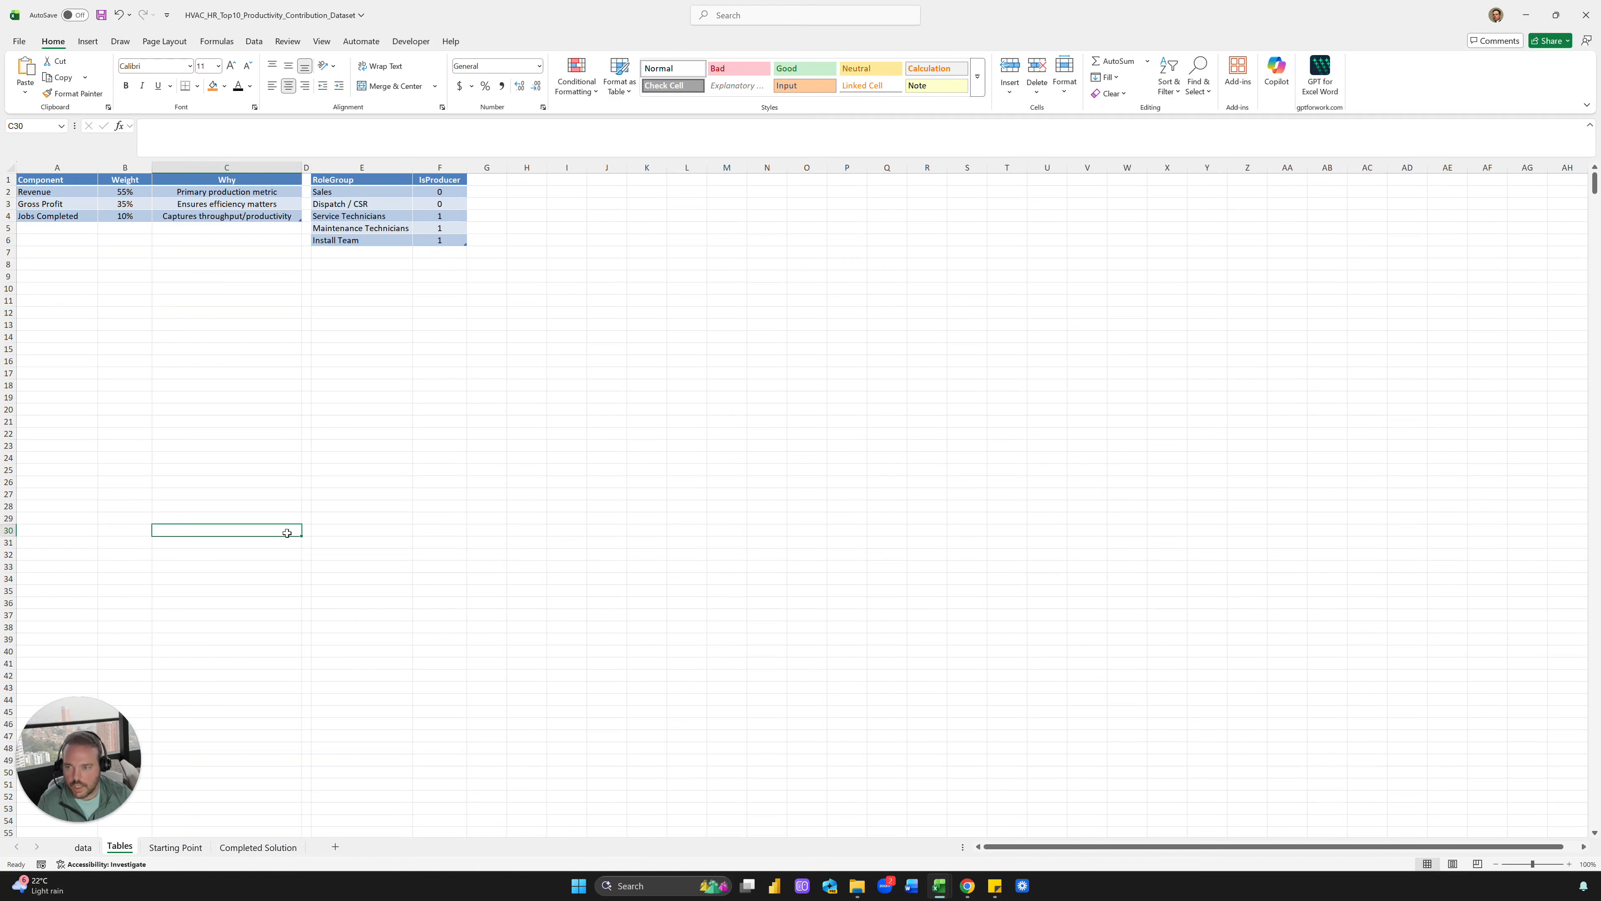
click(279, 420)
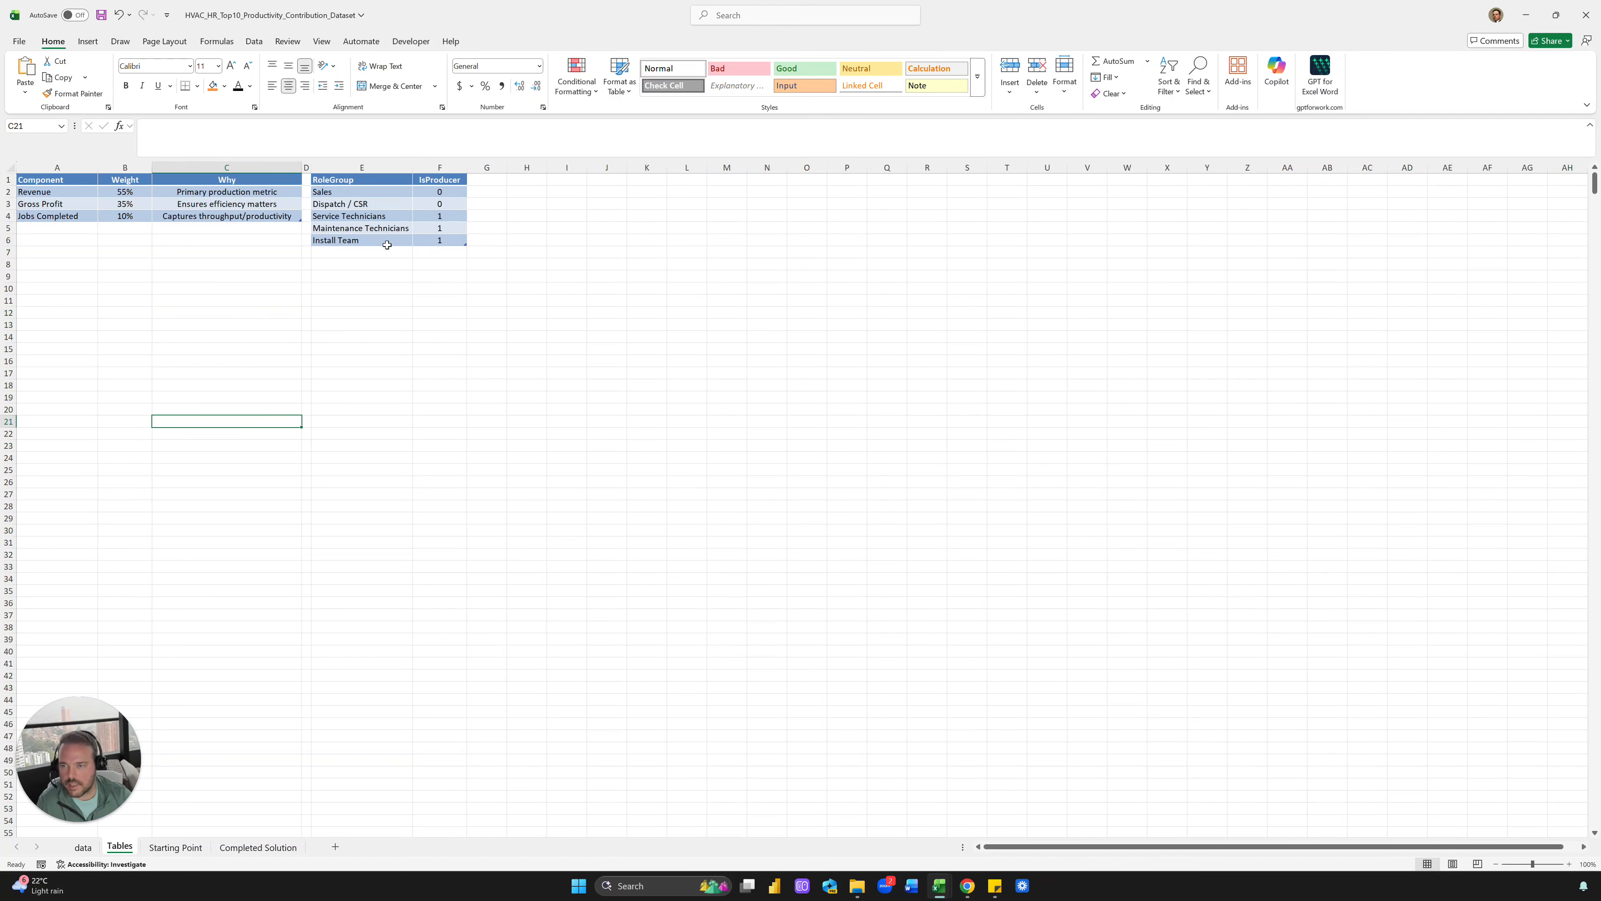
click(293, 316)
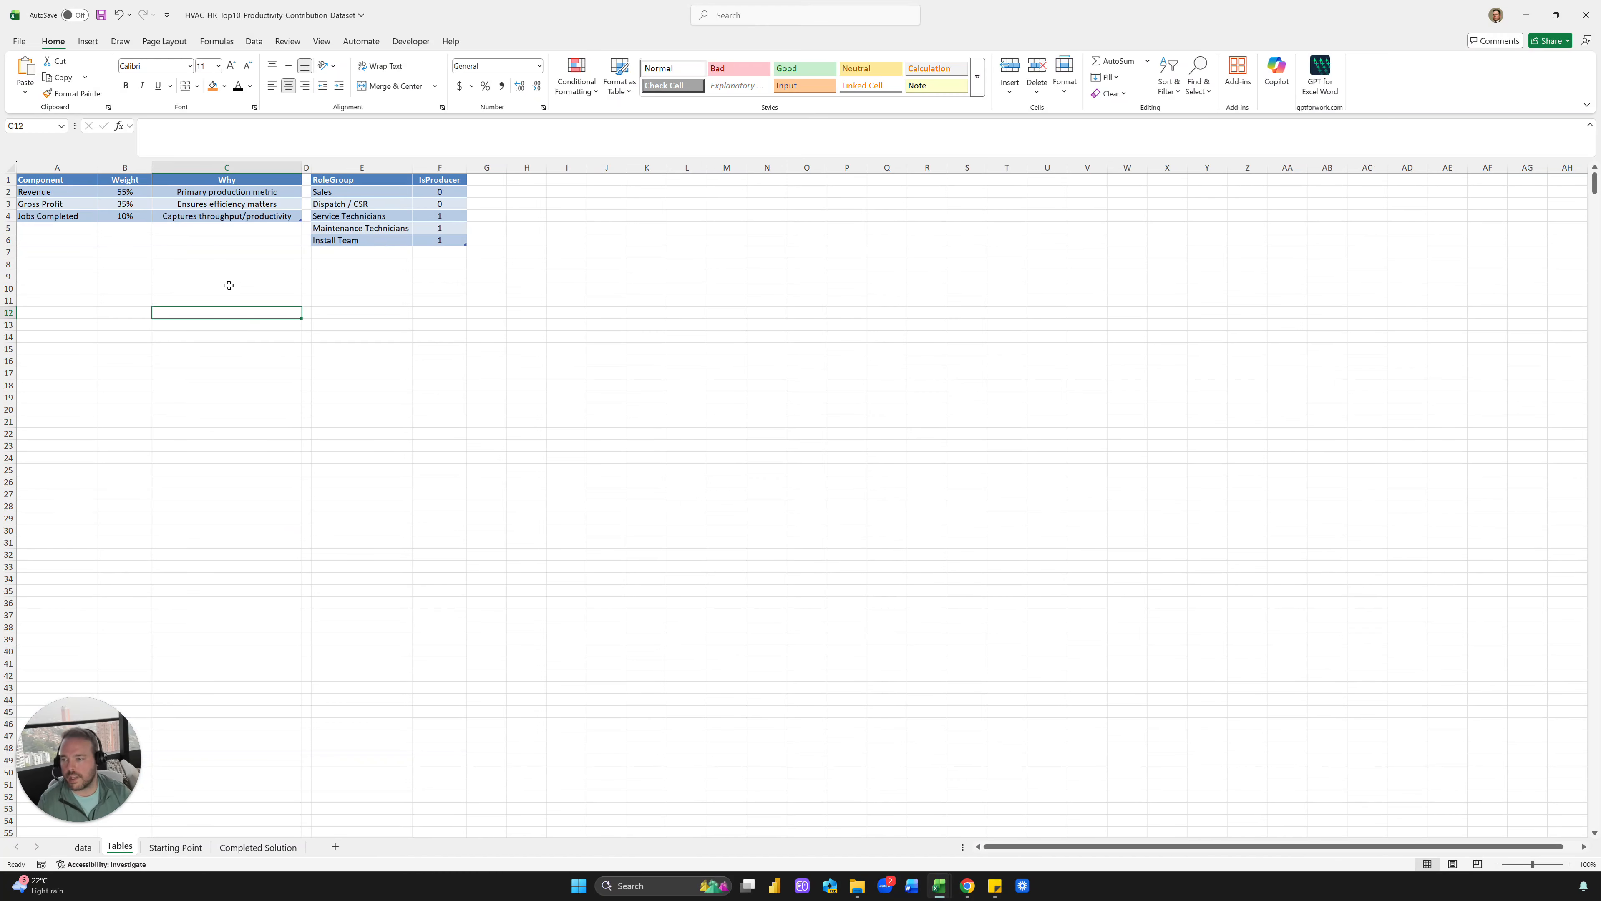
click(205, 262)
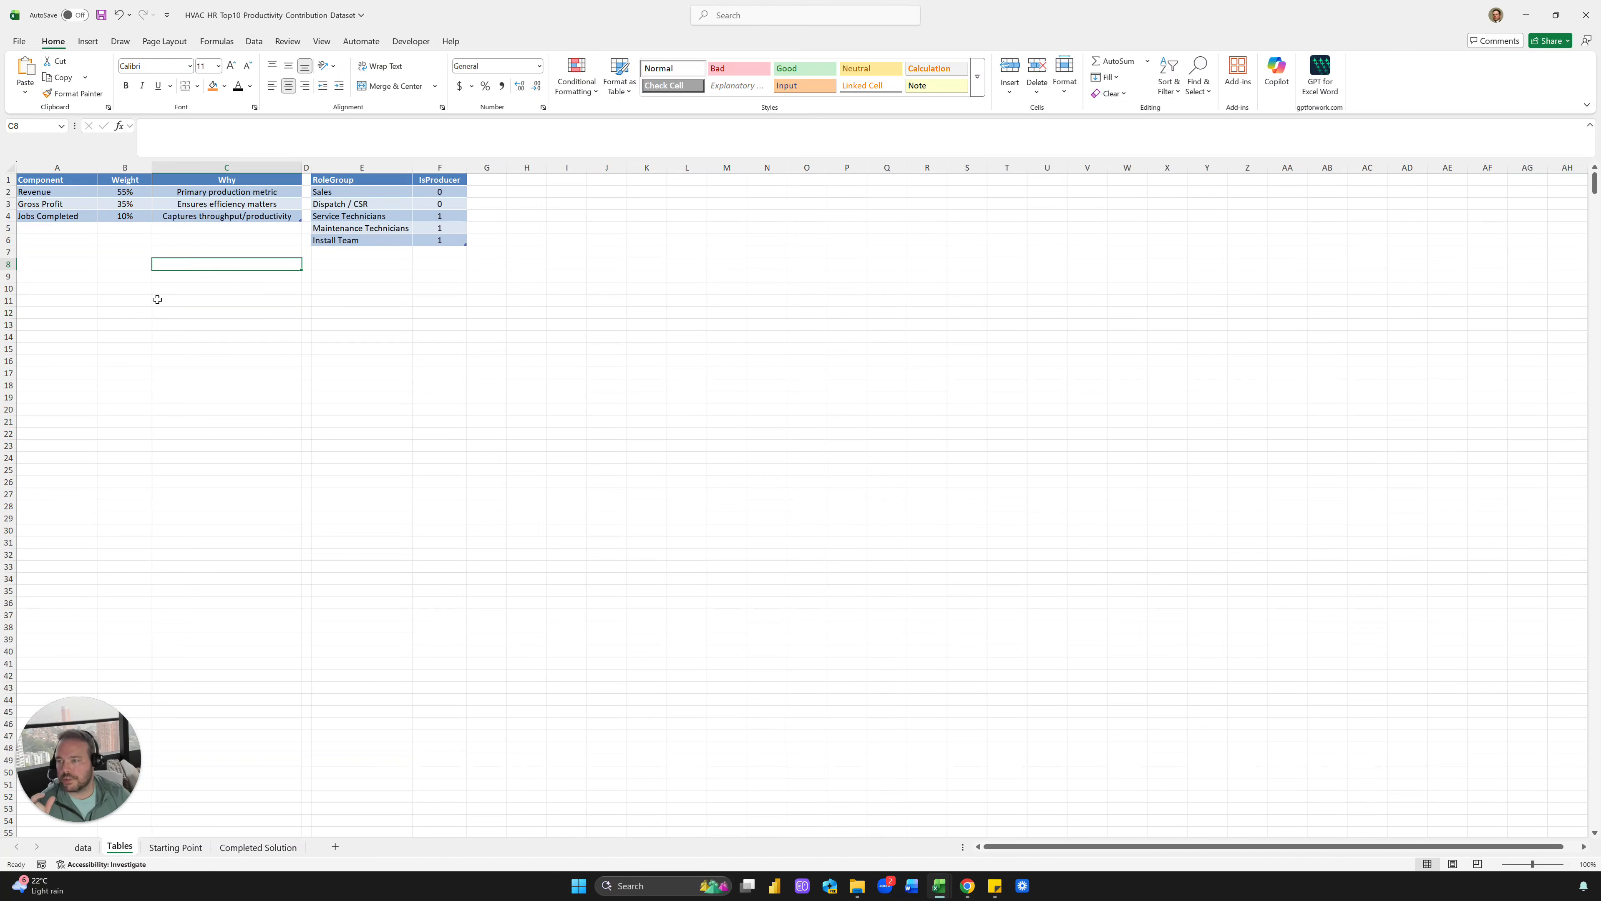
click(73, 192)
key(Right)
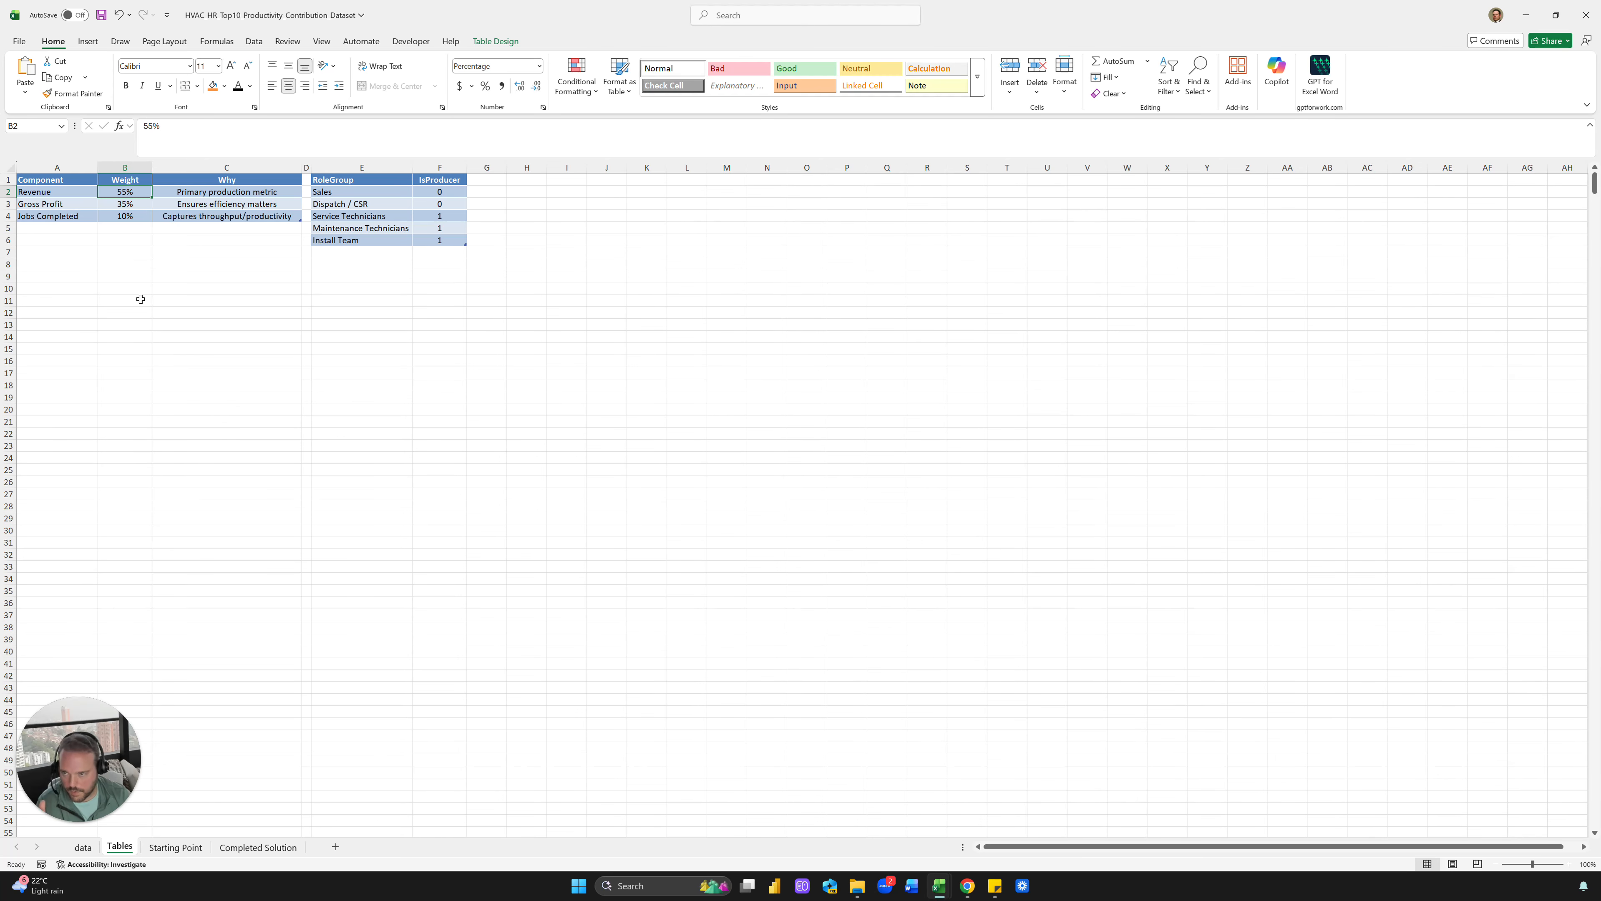
click(86, 208)
click(90, 251)
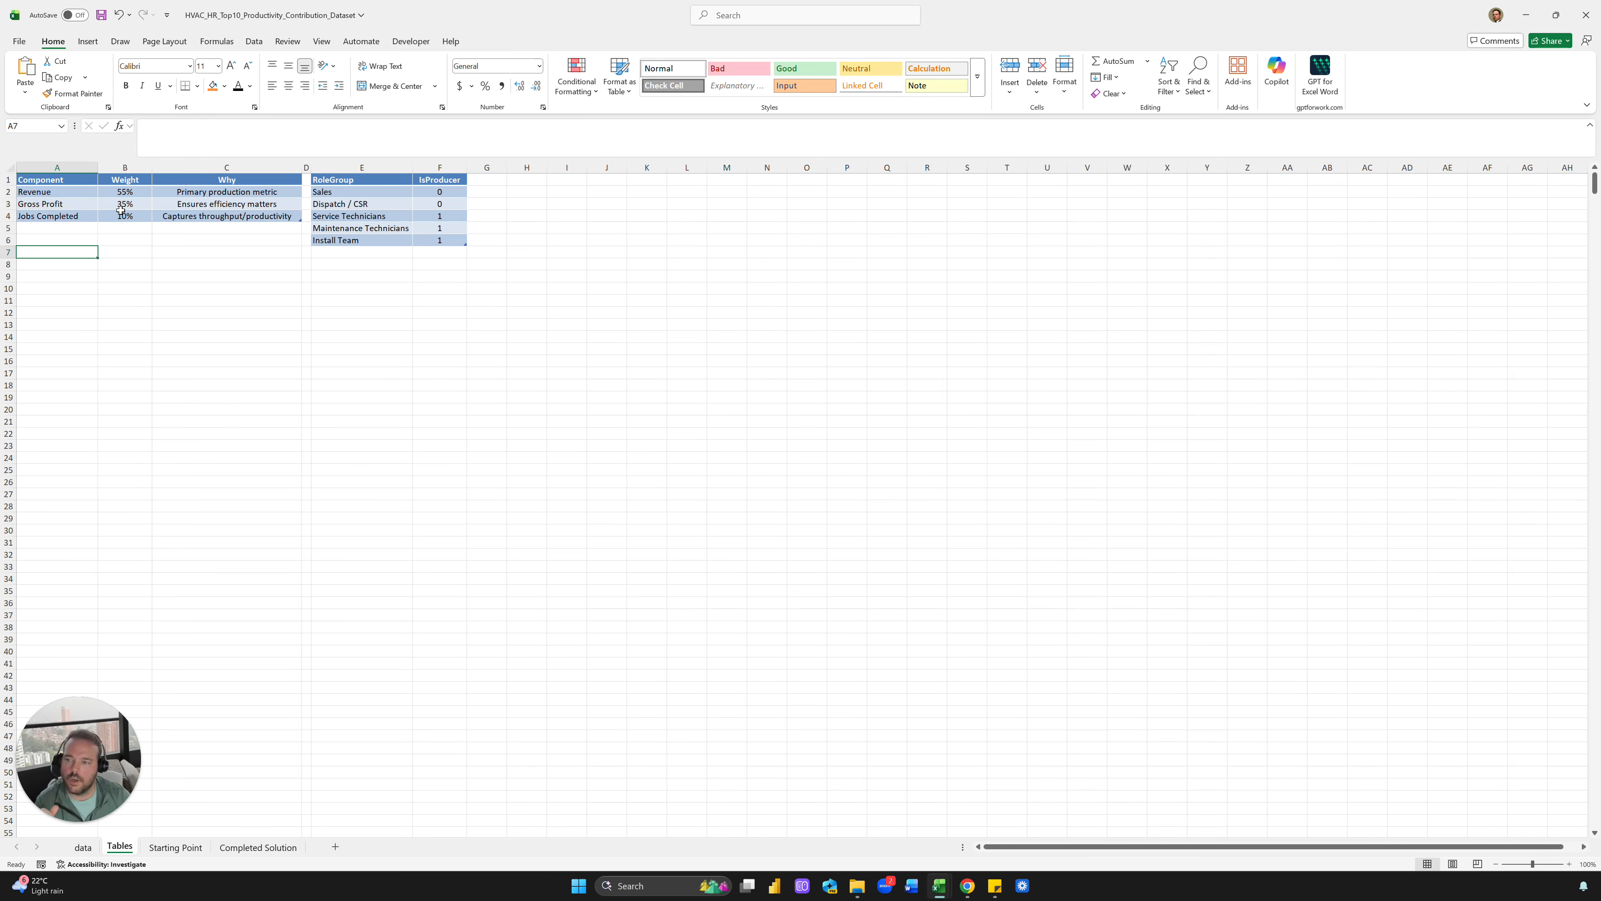
click(124, 206)
click(139, 335)
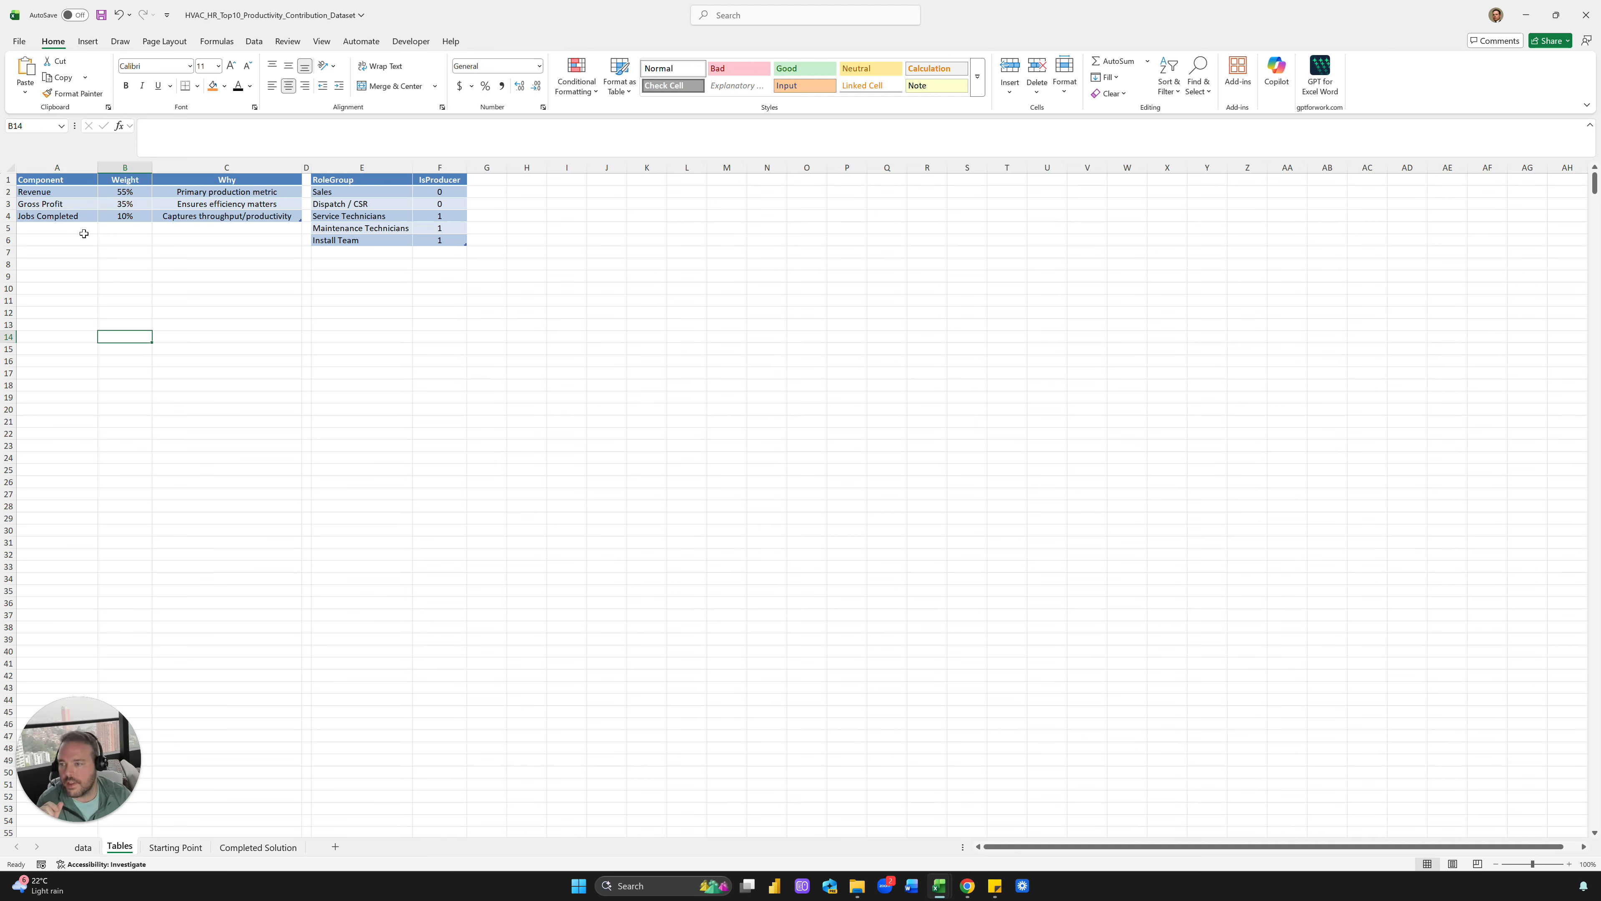
click(72, 205)
click(74, 216)
click(126, 216)
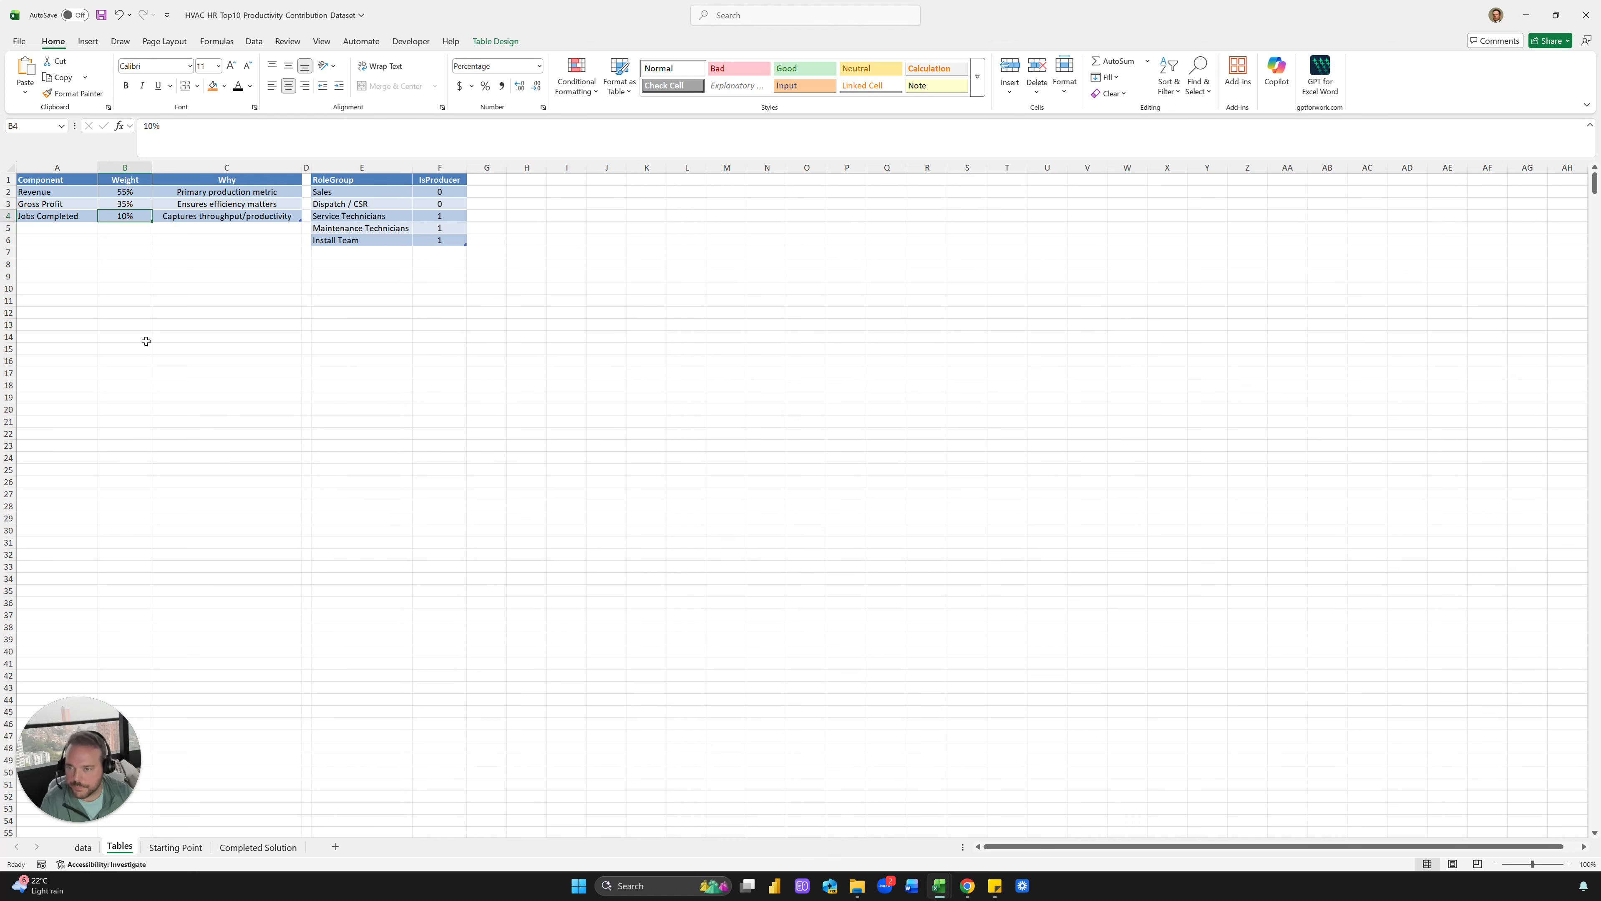
click(173, 309)
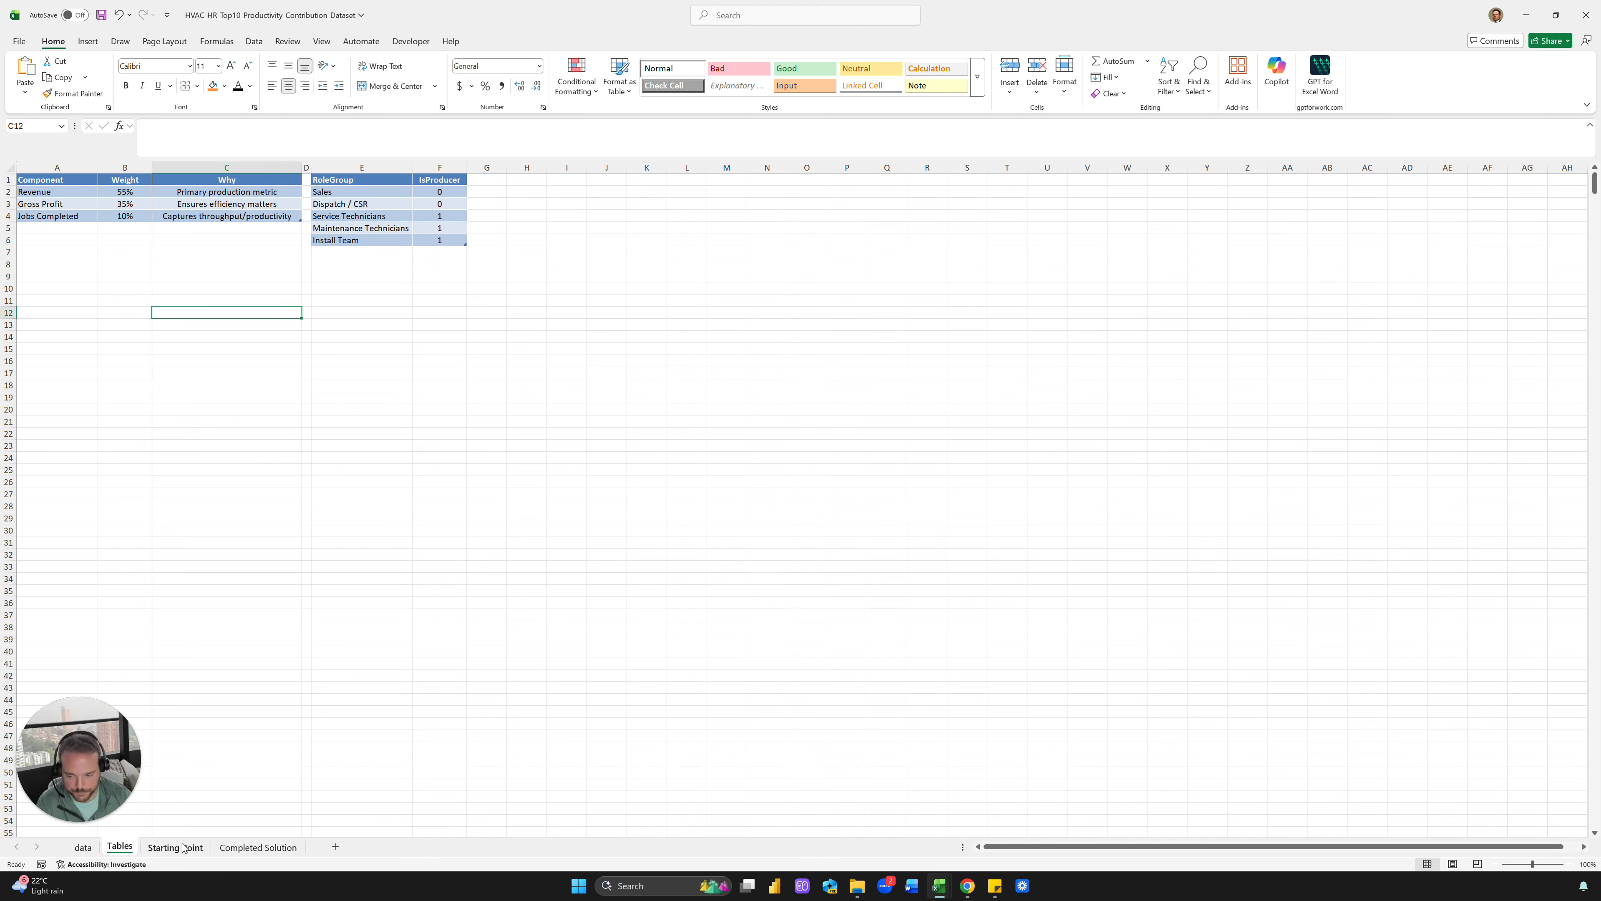
click(93, 850)
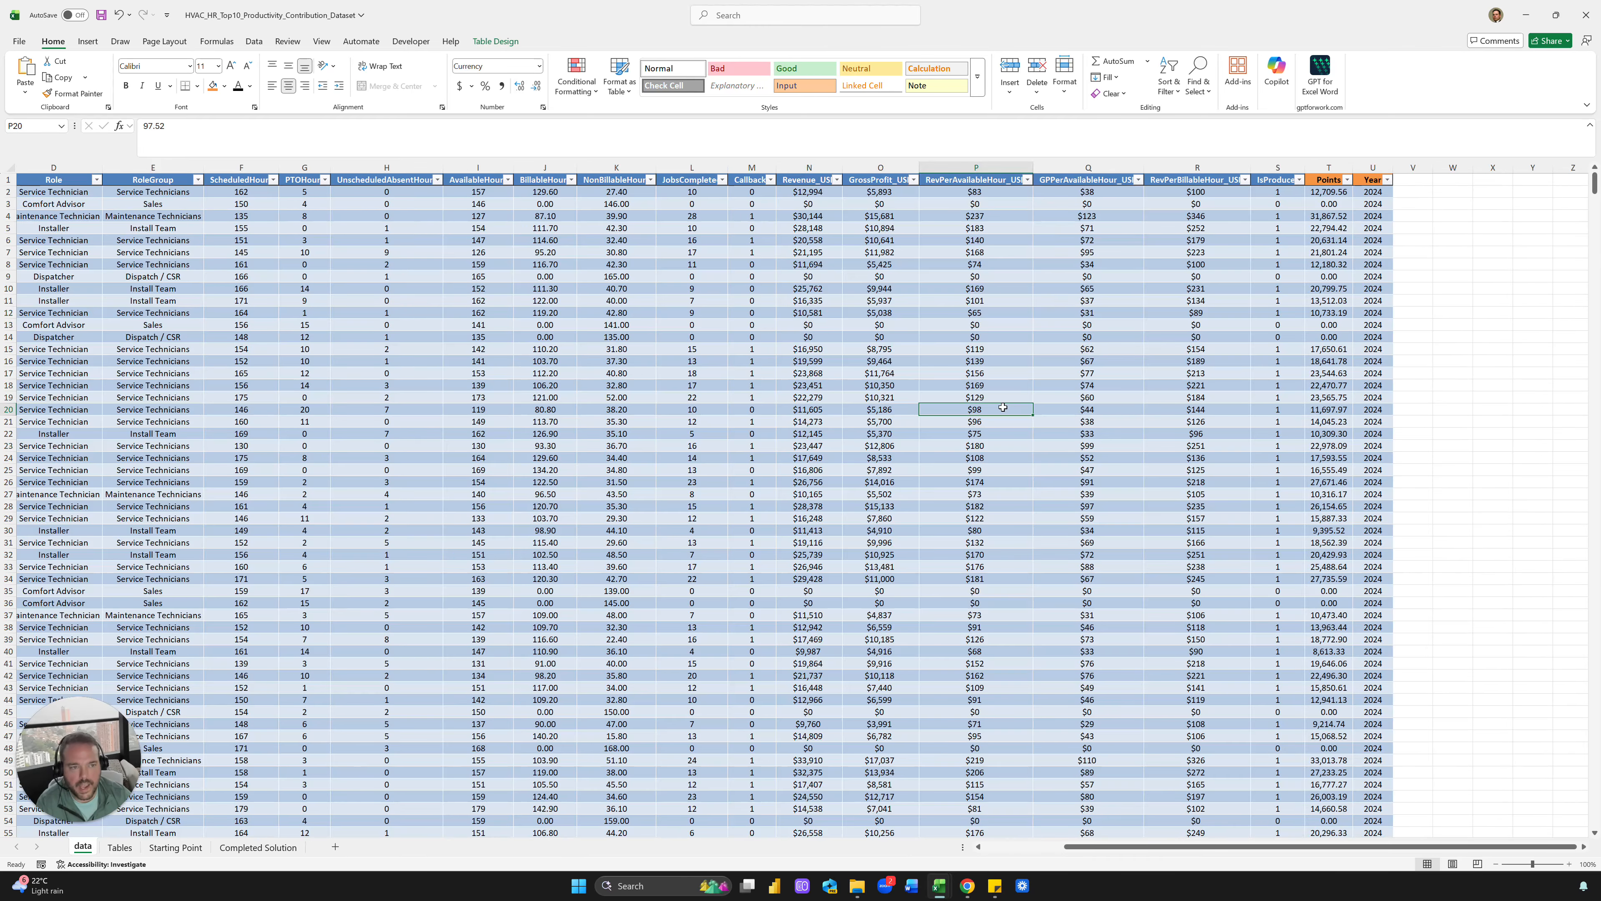
click(1331, 203)
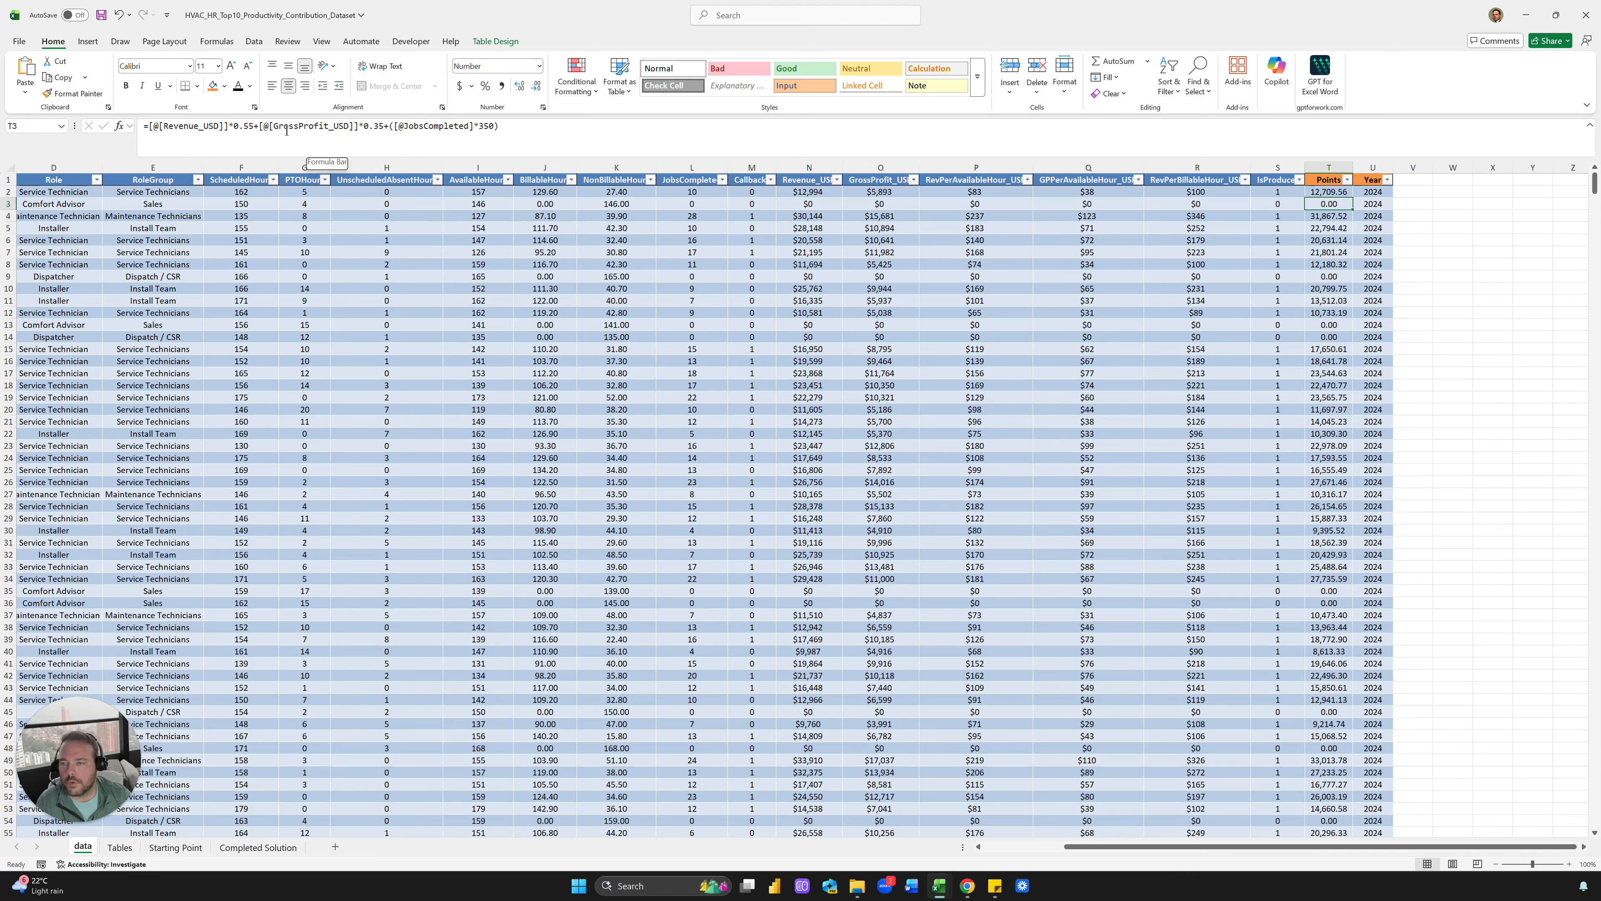
click(392, 132)
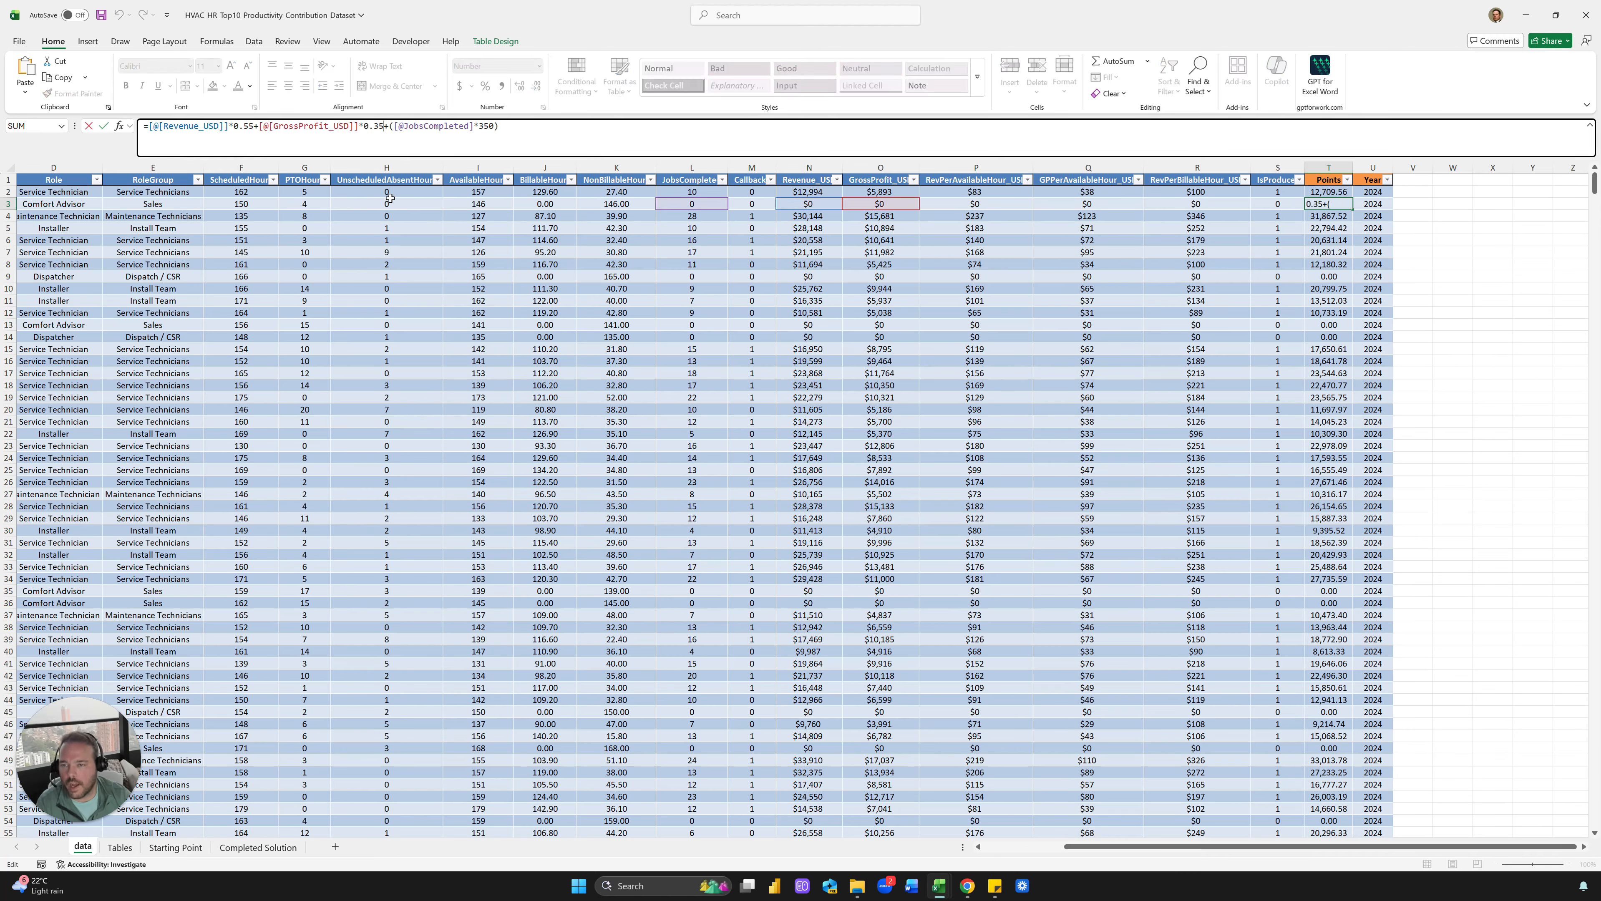
click(491, 127)
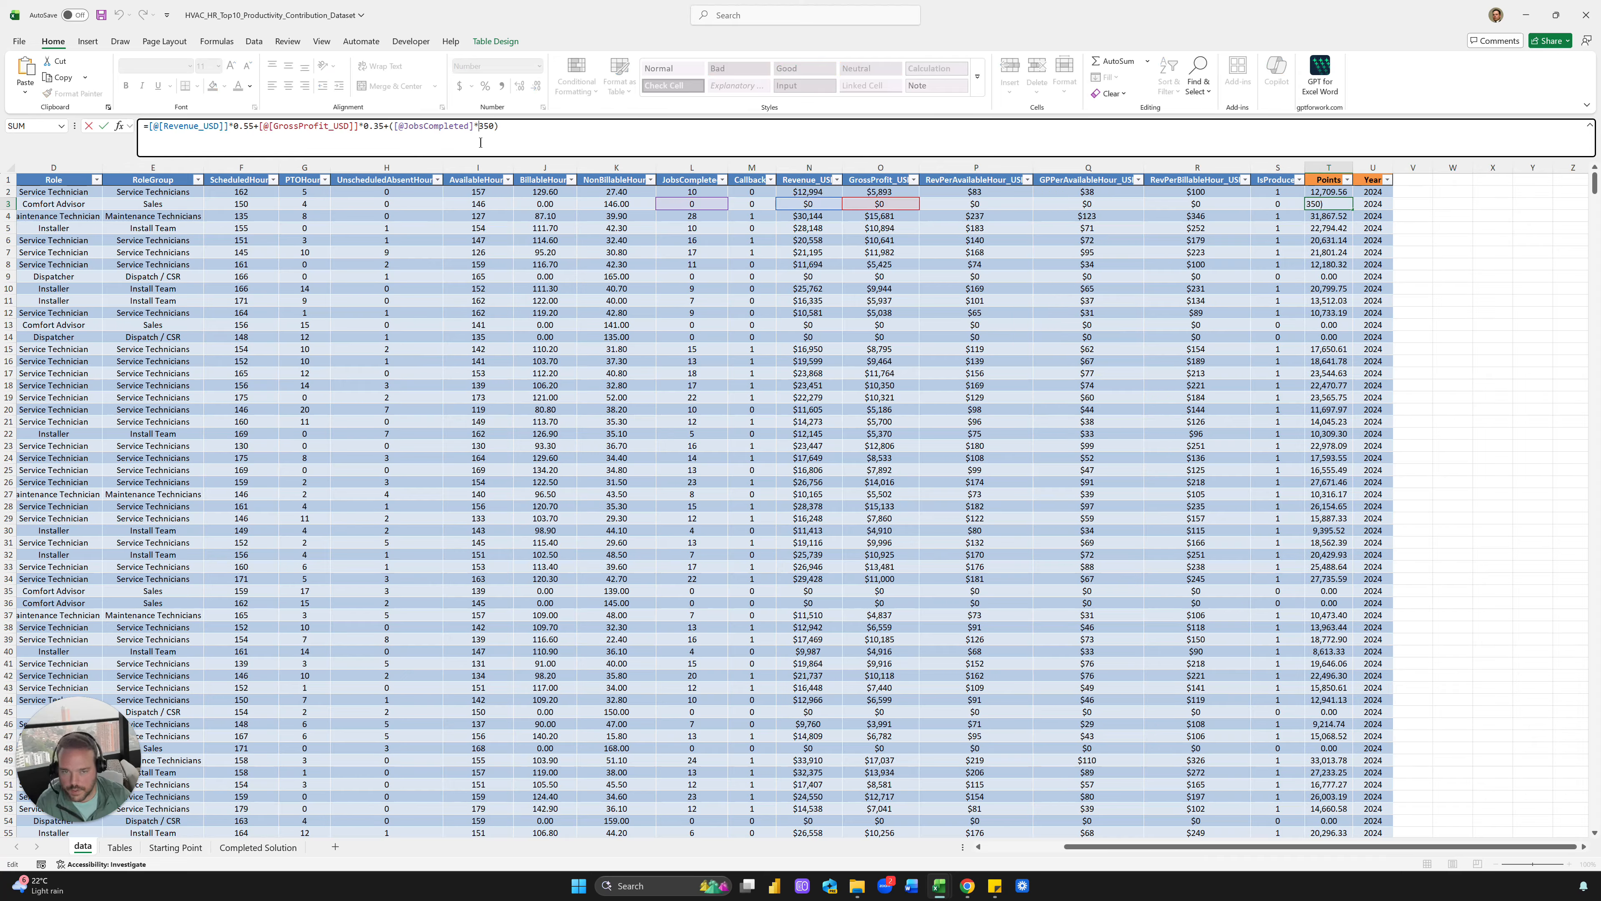
click(381, 128)
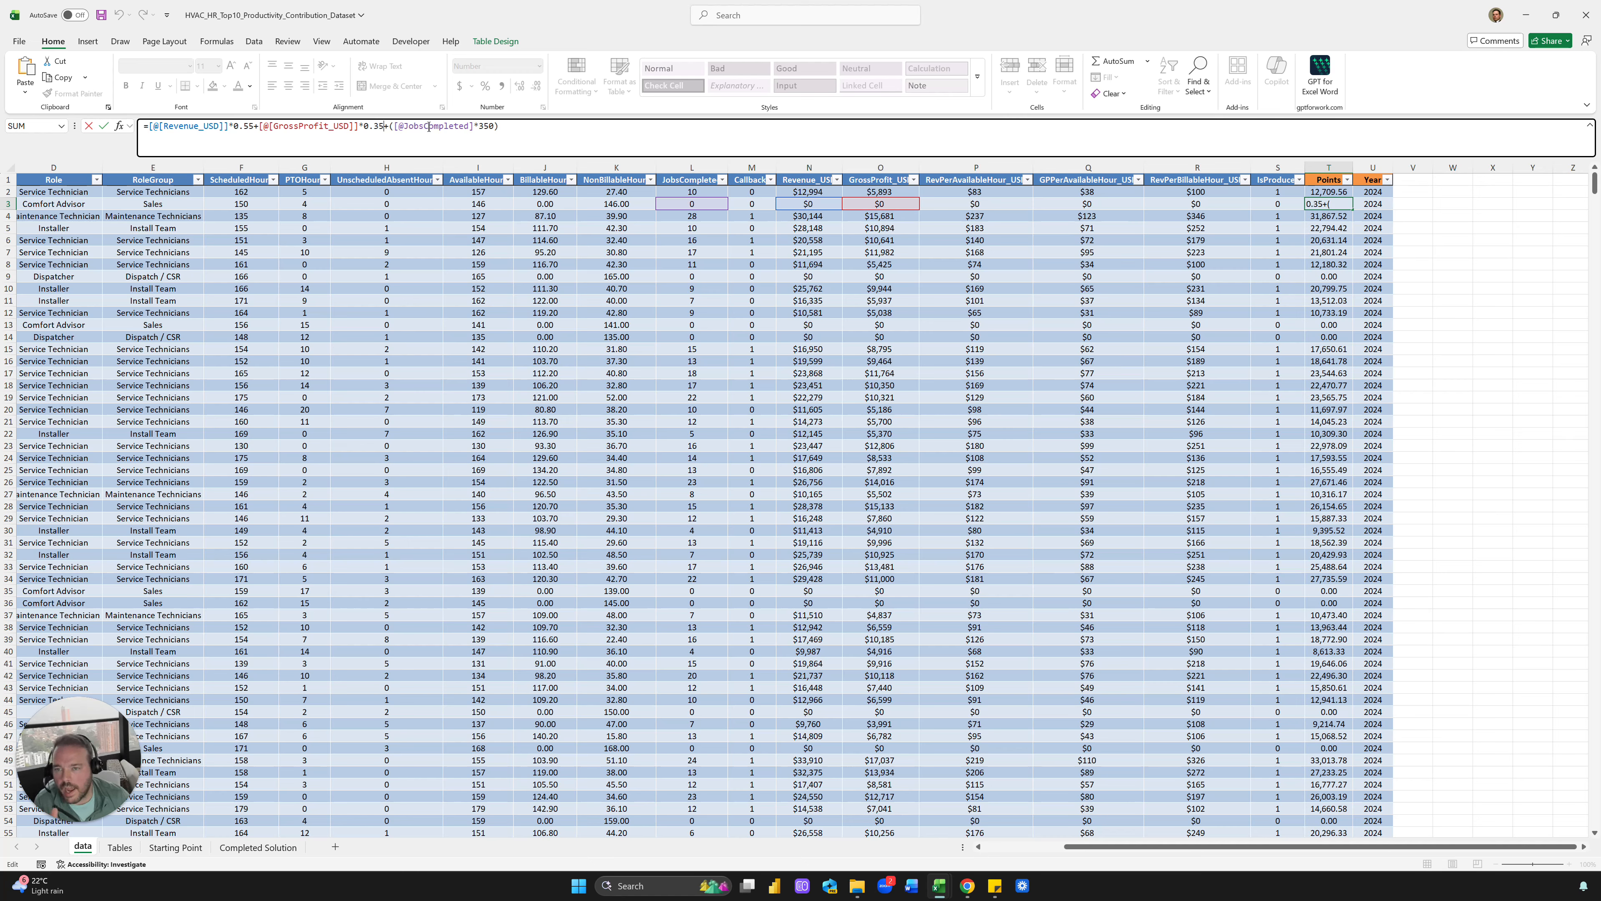
drag(500, 128, 474, 129)
click(349, 129)
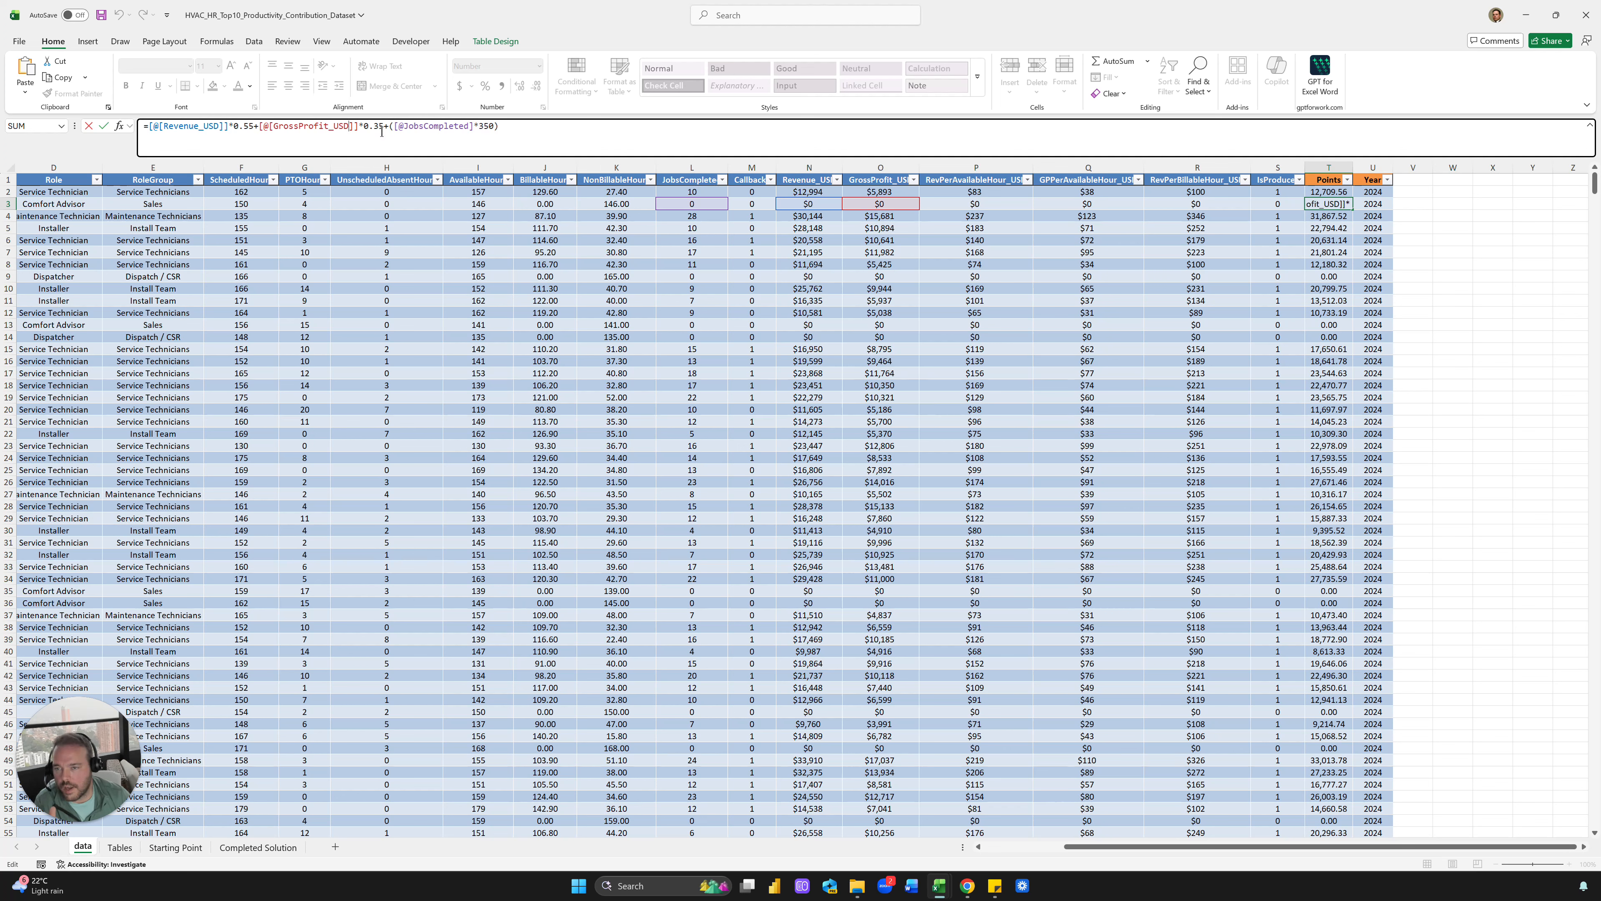
drag(338, 129, 314, 129)
click(403, 155)
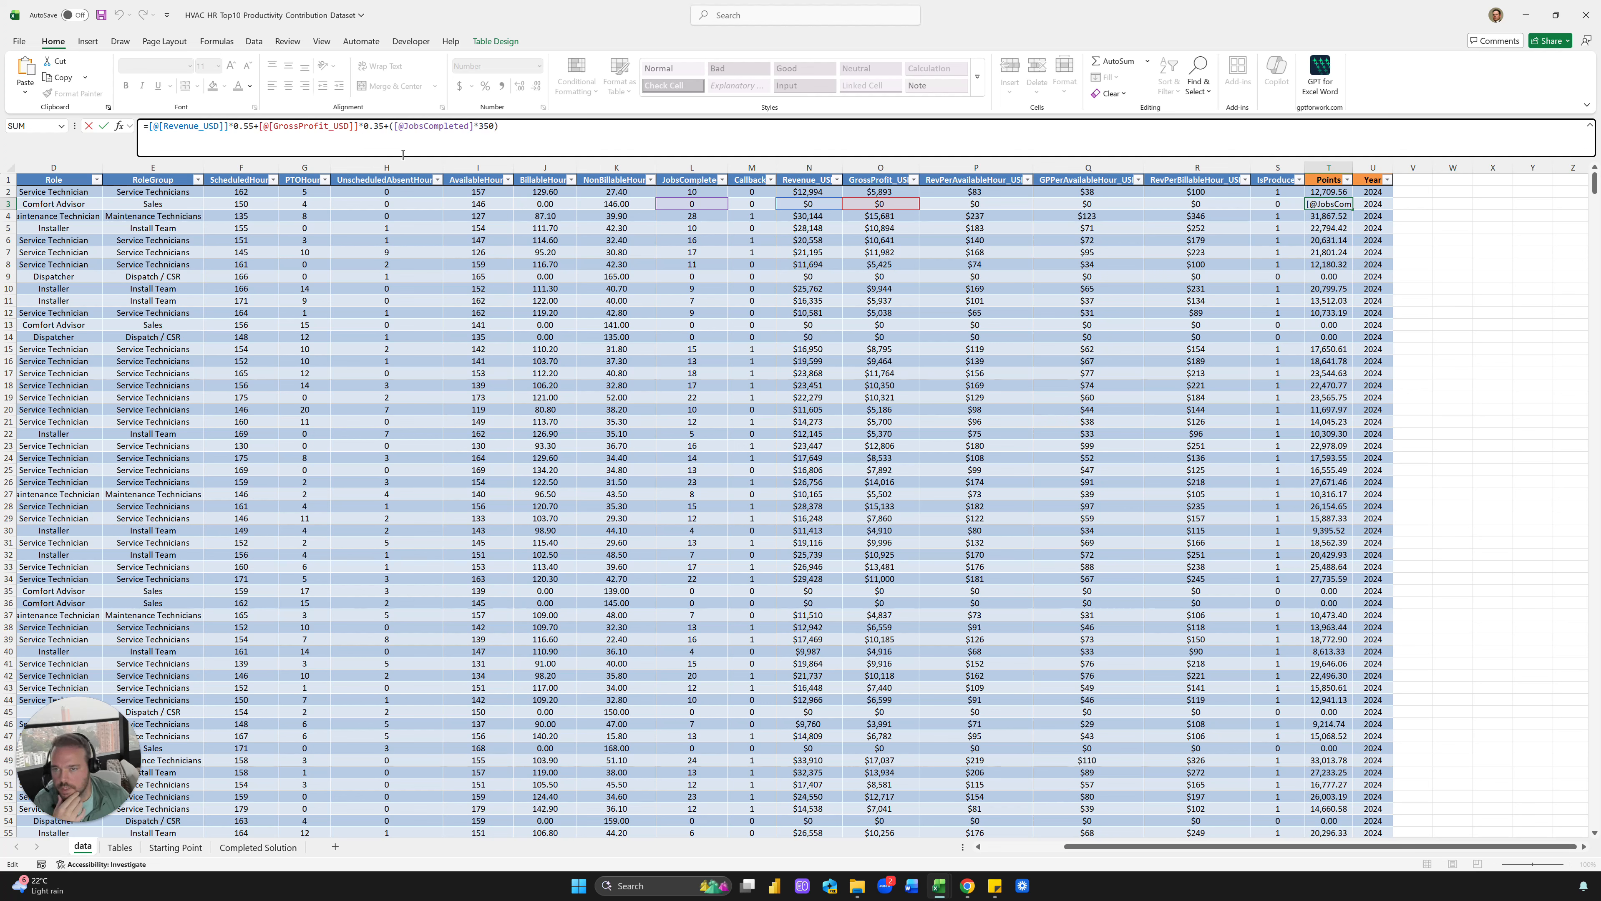
click(471, 129)
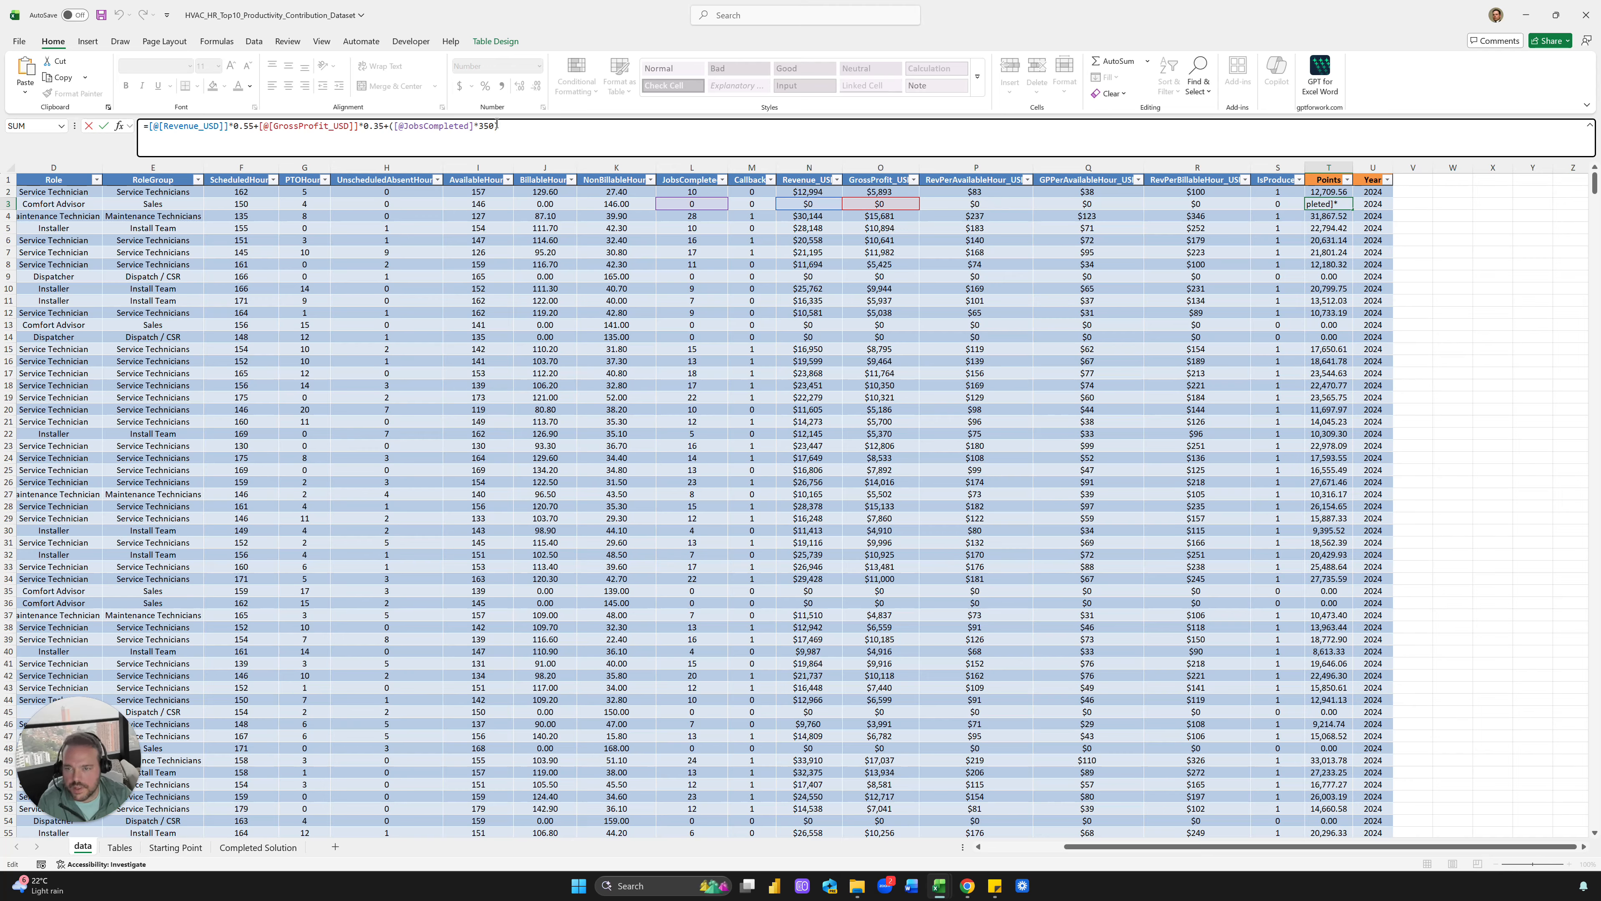
drag(497, 125, 149, 130)
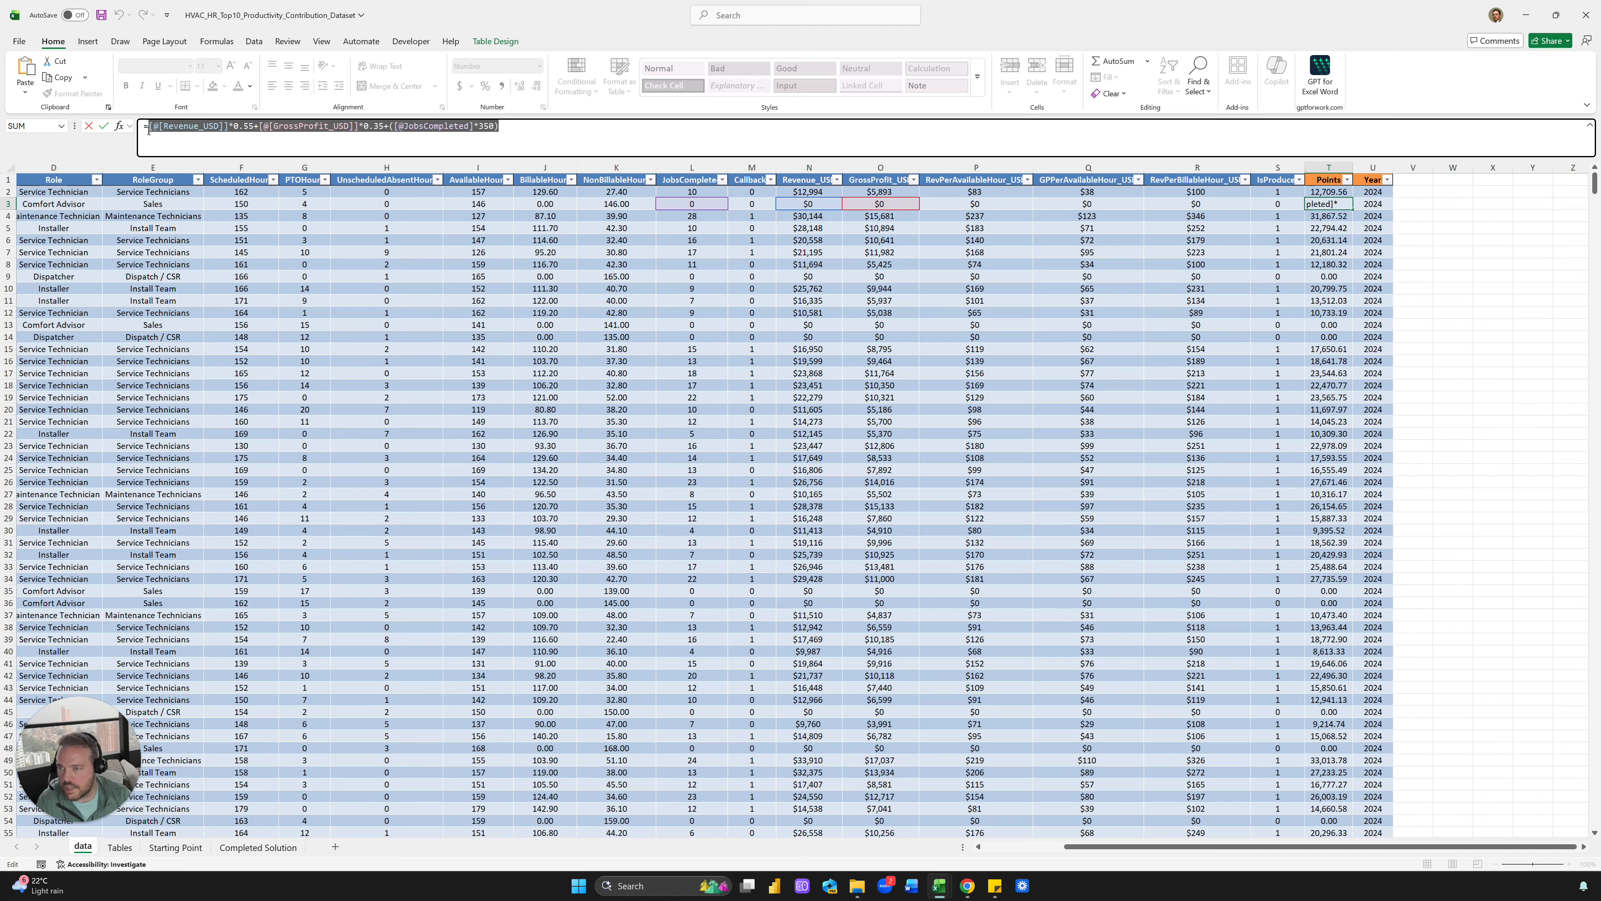
key(Escape)
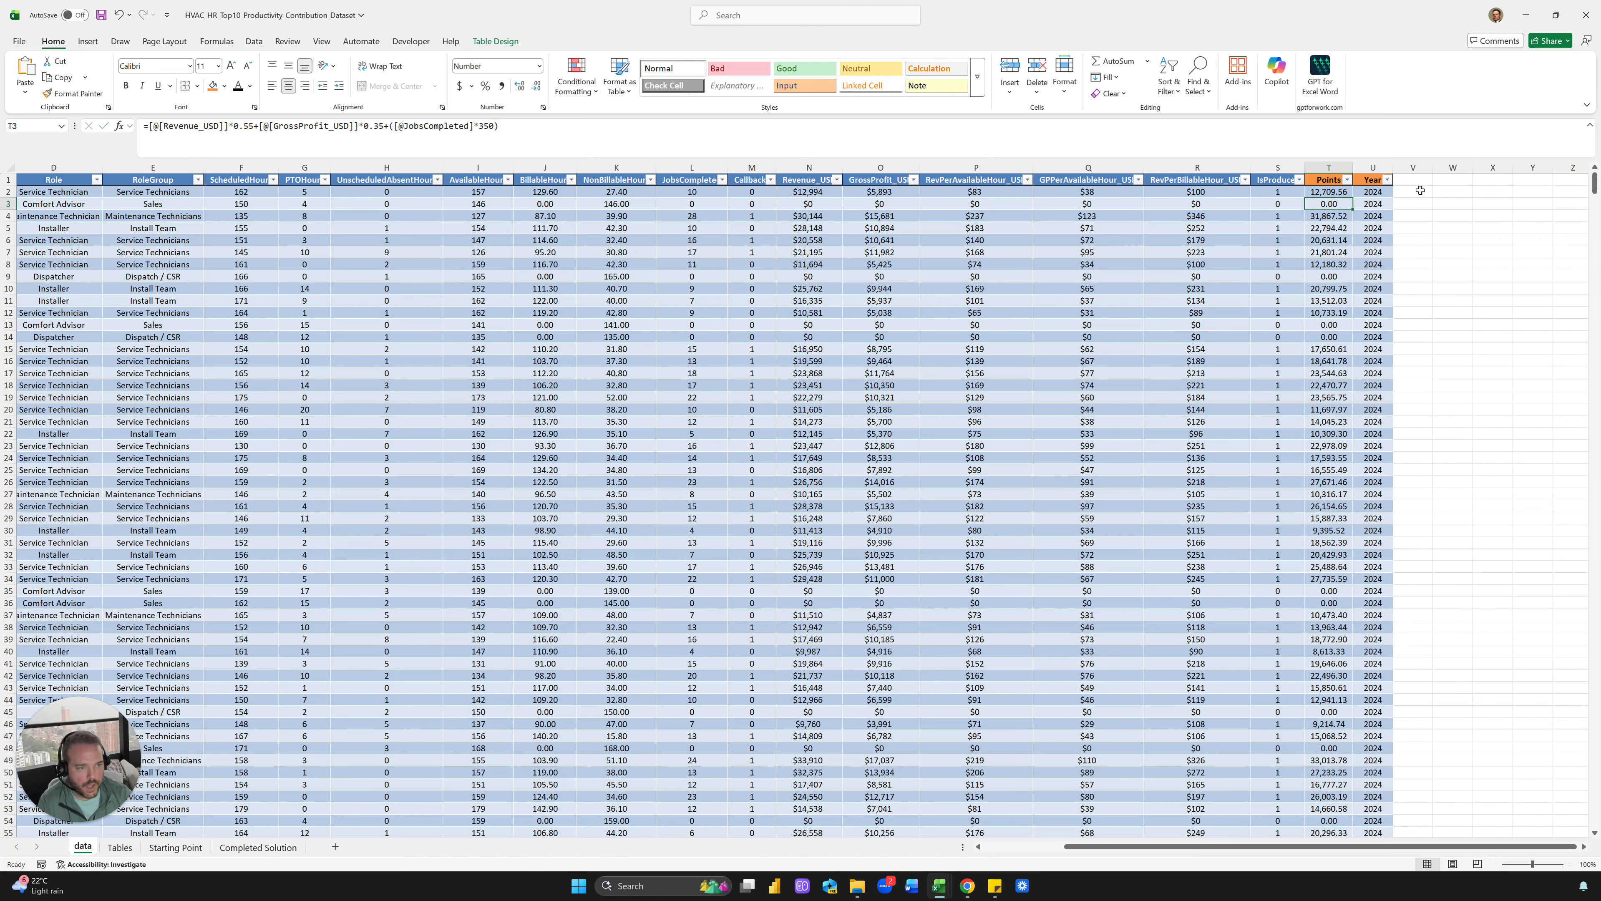
click(1420, 191)
text(=)
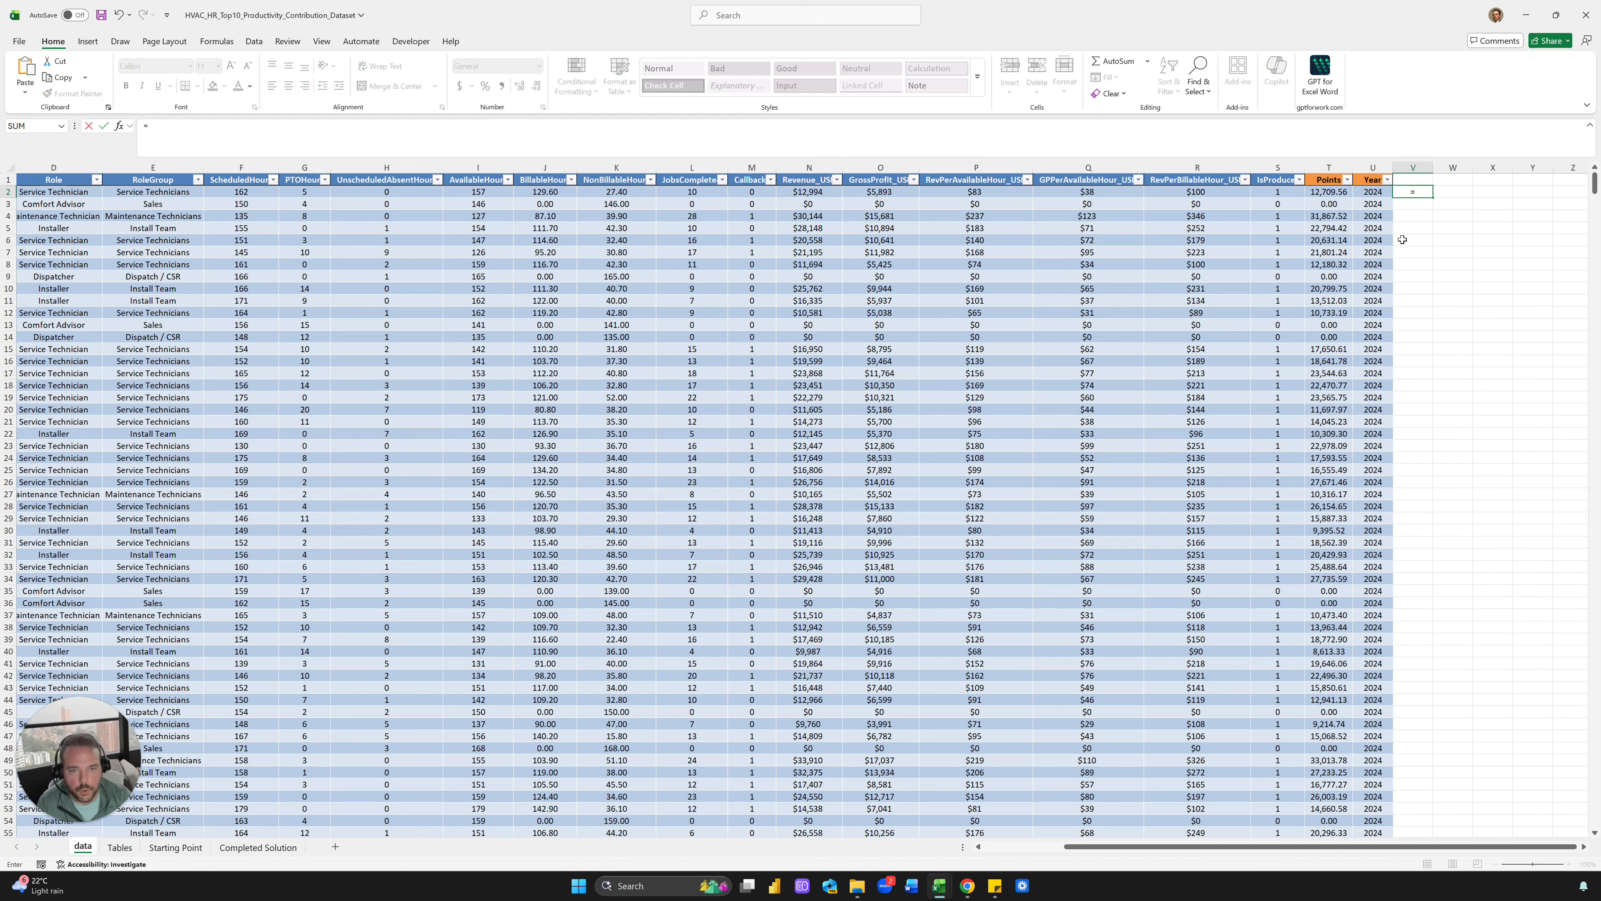
key(Left)
key(Left)
key(Left)
key(Left)
key(Left)
key(Left)
key(Left)
key(Left)
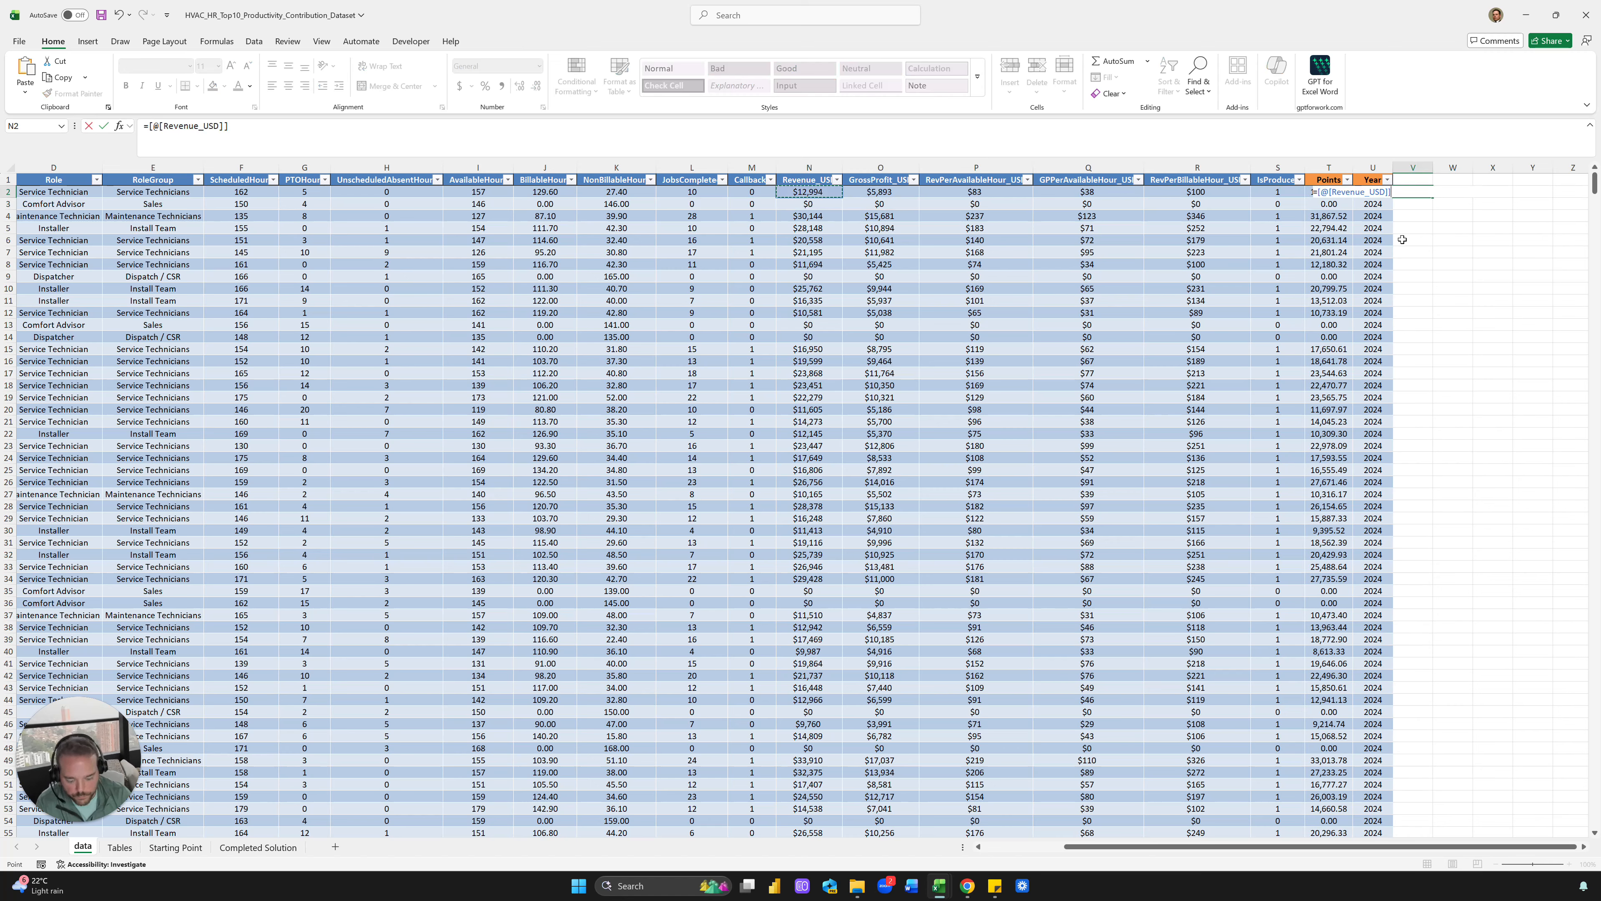
text(*.55)
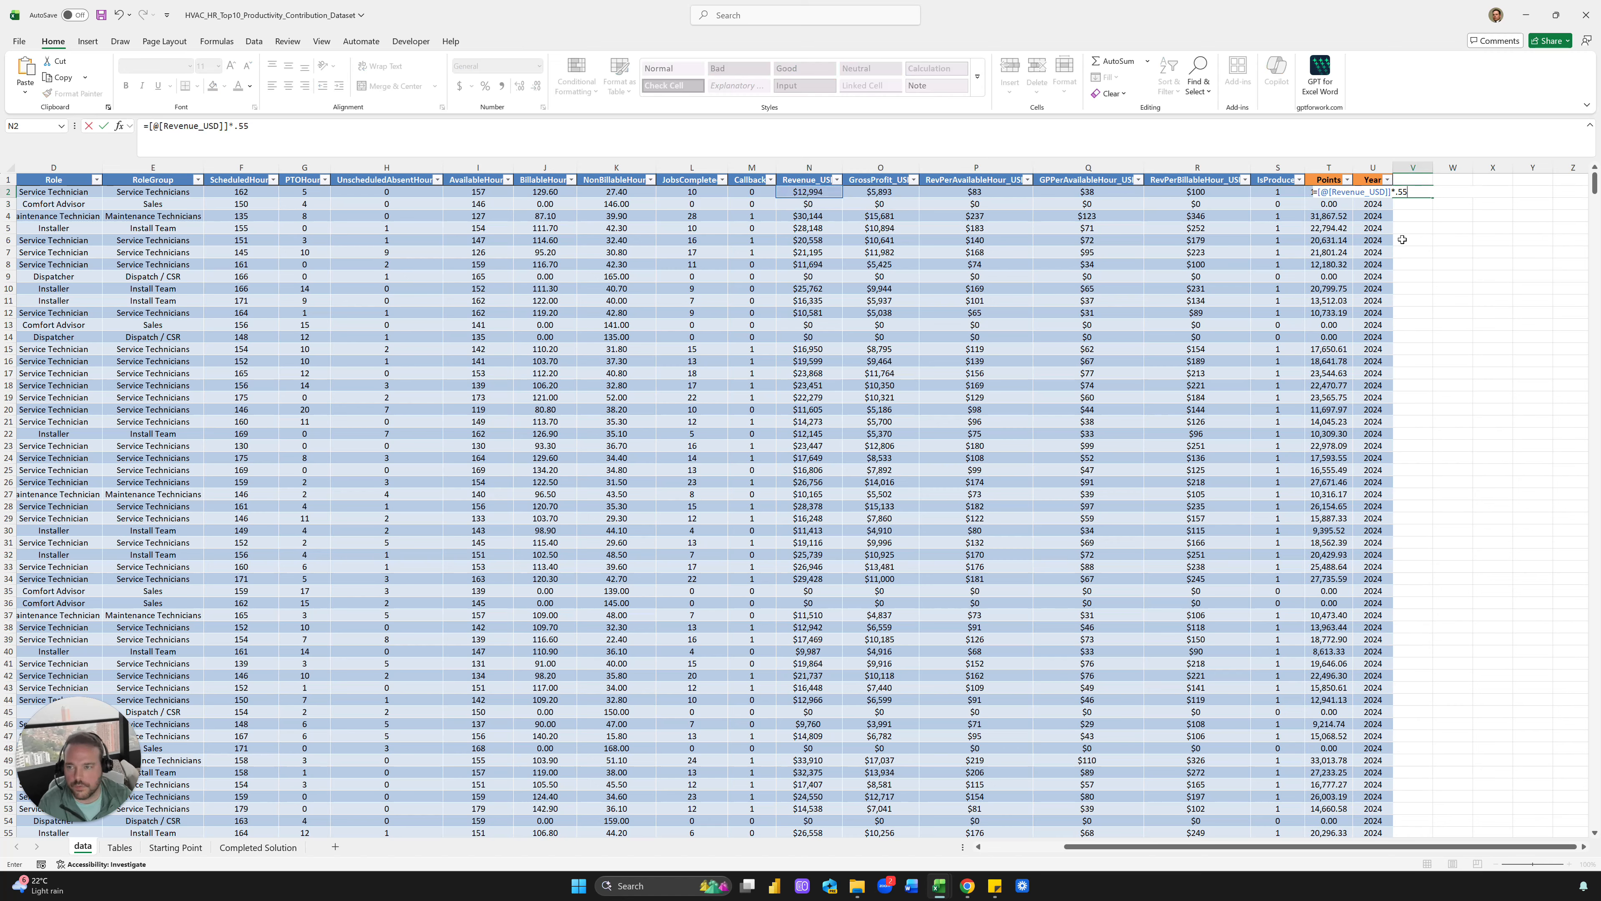
text(+)
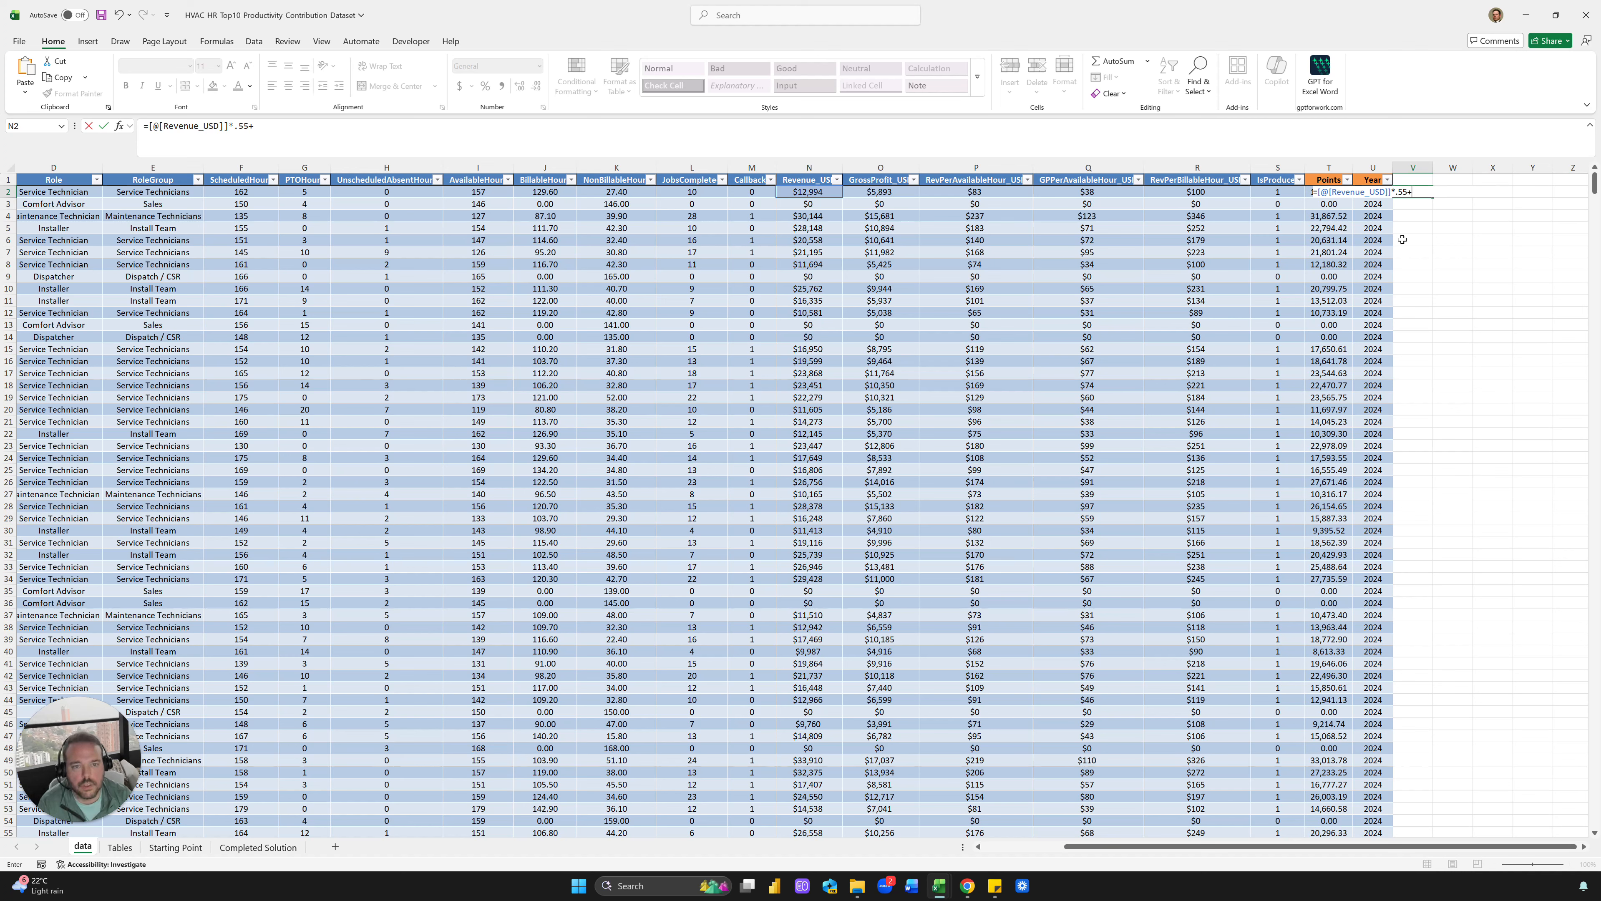
key(Left)
key(Left)
key(Left)
key(Left)
key(Left)
key(Left)
key(Left)
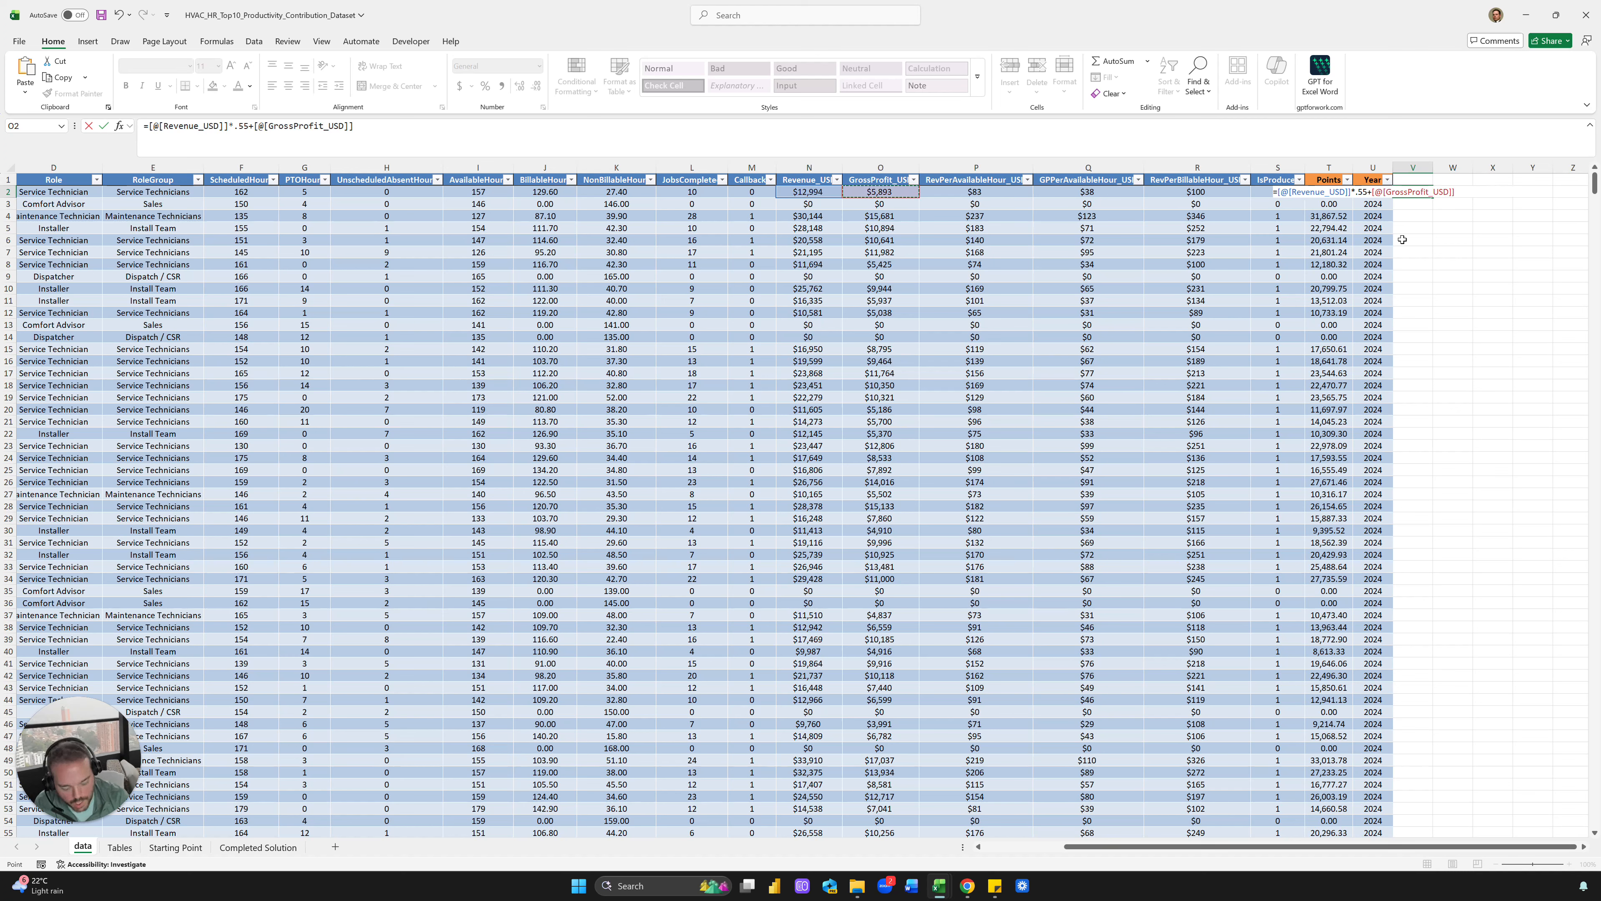
text(*.35)
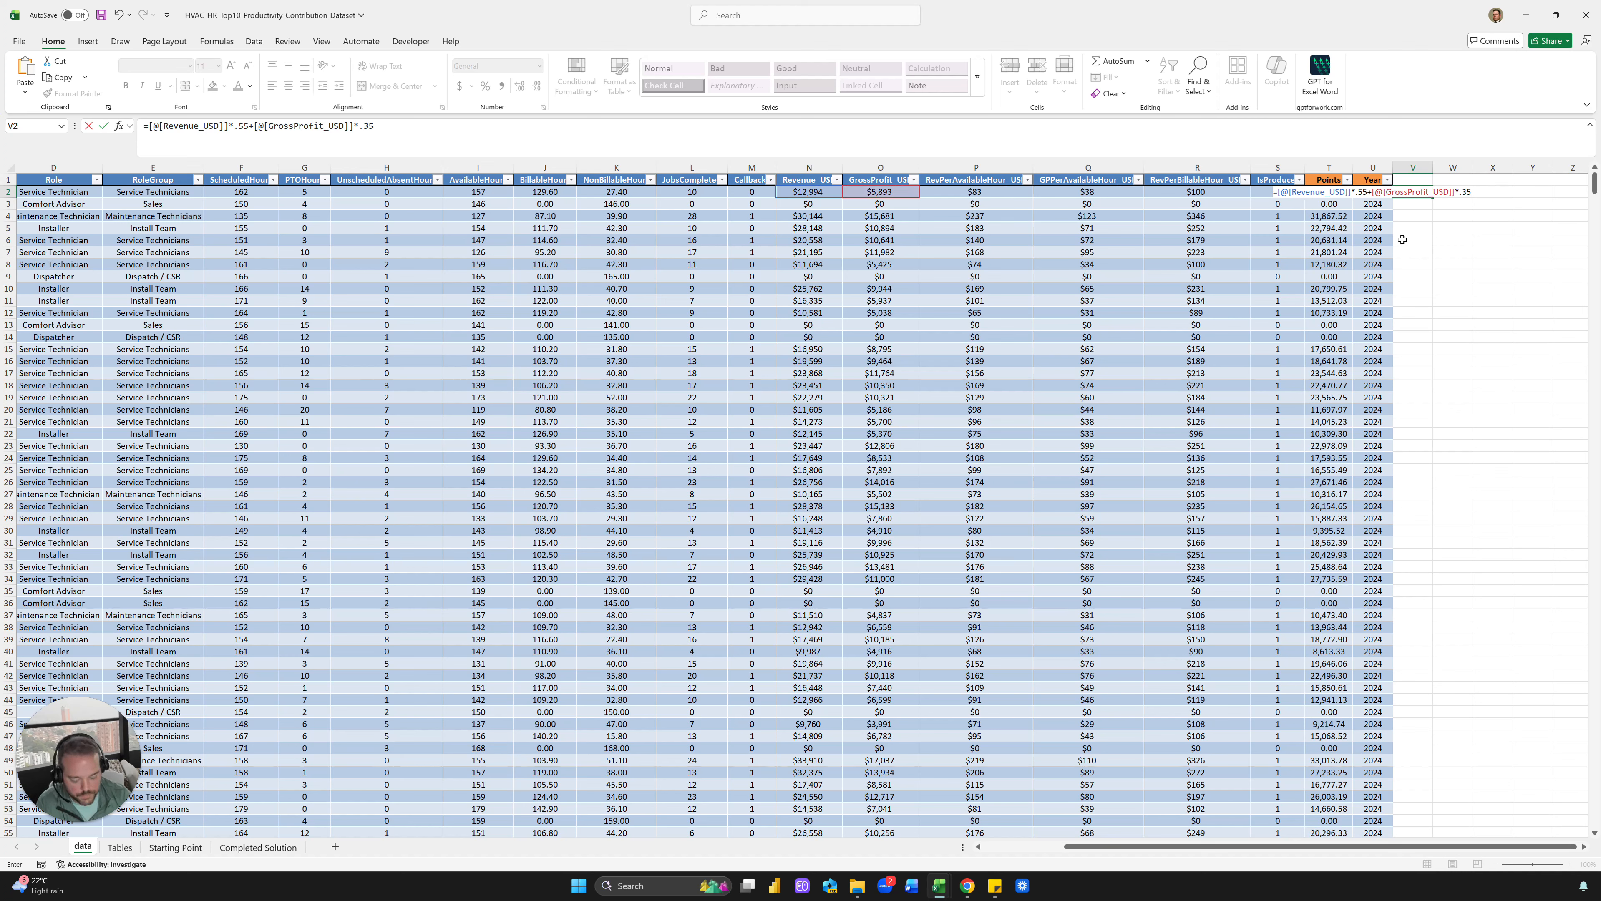
text(+)
key(Left)
key(Left)
key(Left)
key(Left)
key(Left)
key(Left)
key(Left)
key(Left)
key(Left)
key(Left)
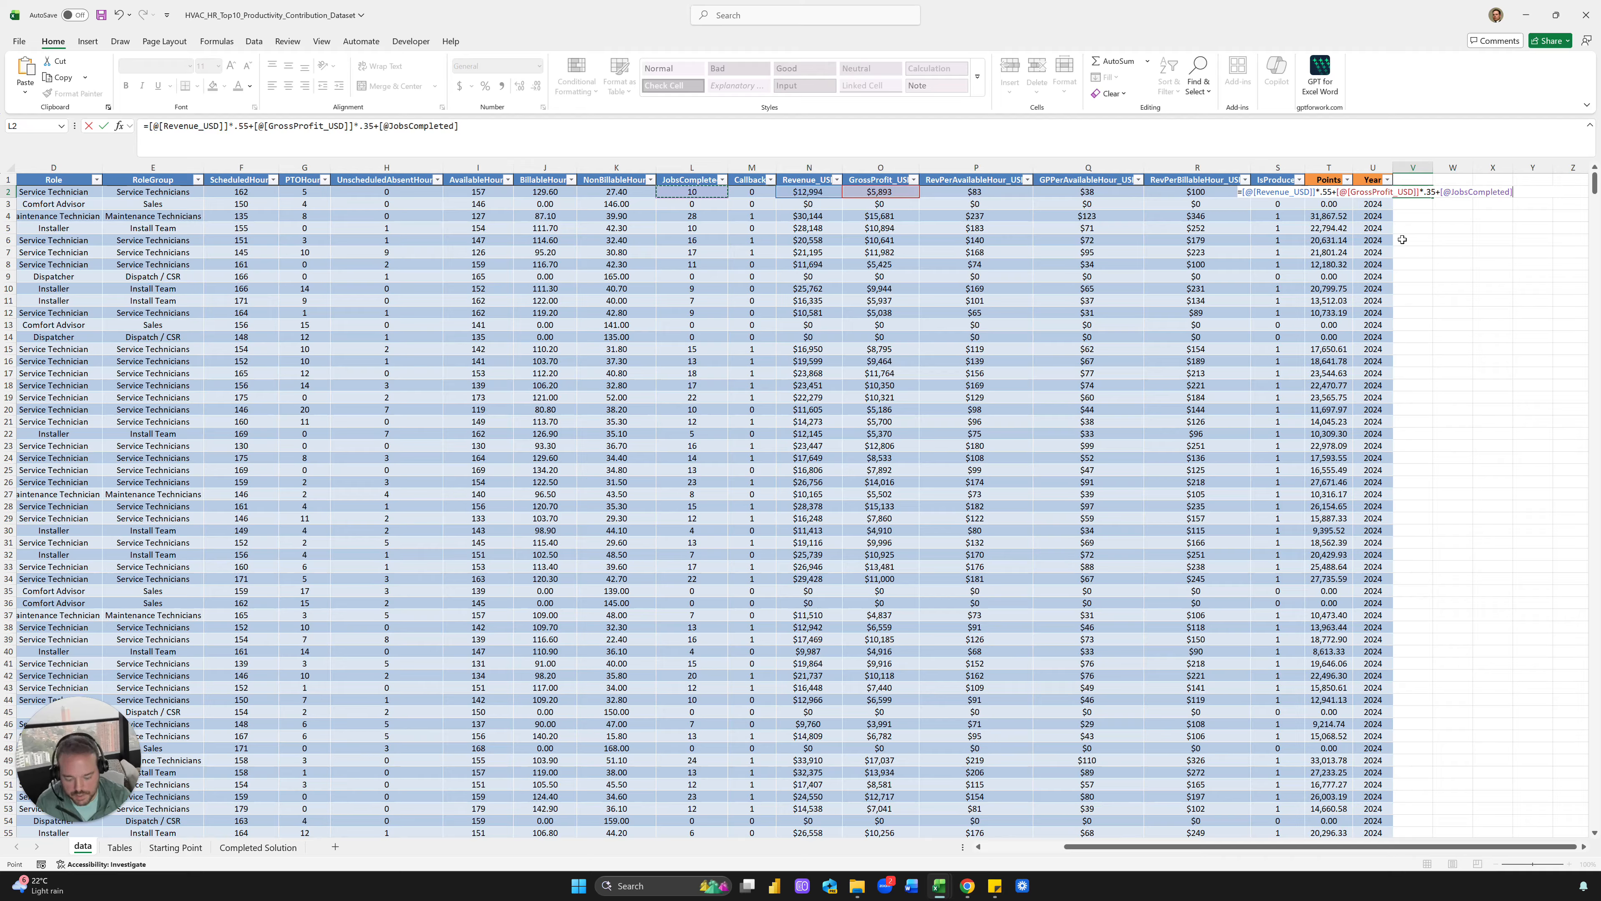
text(*36)
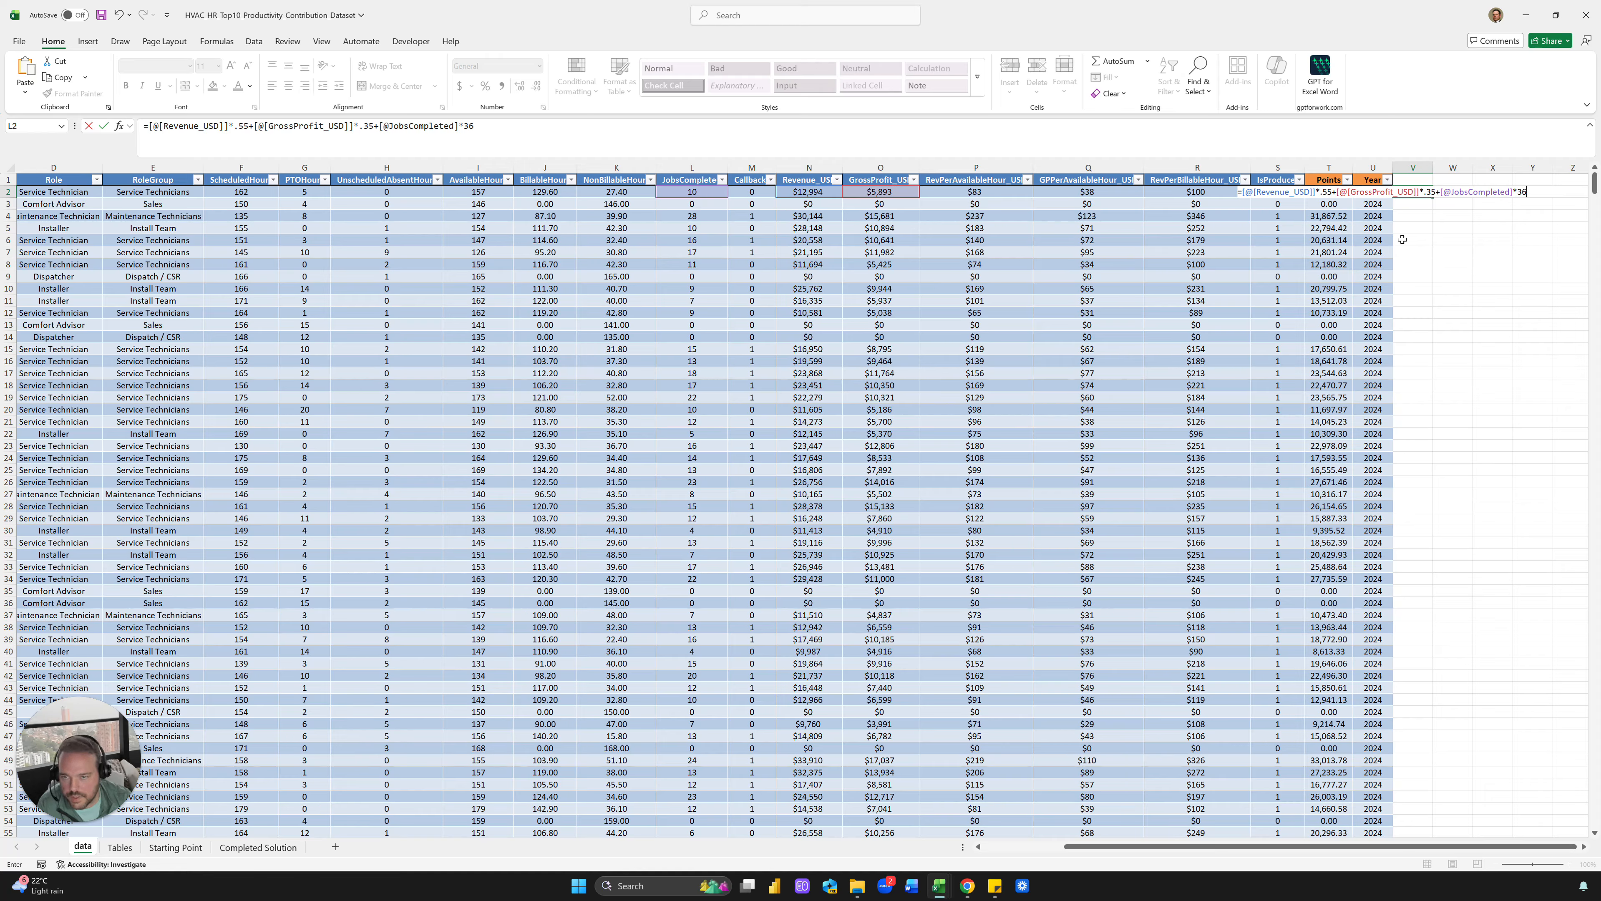
key(Return)
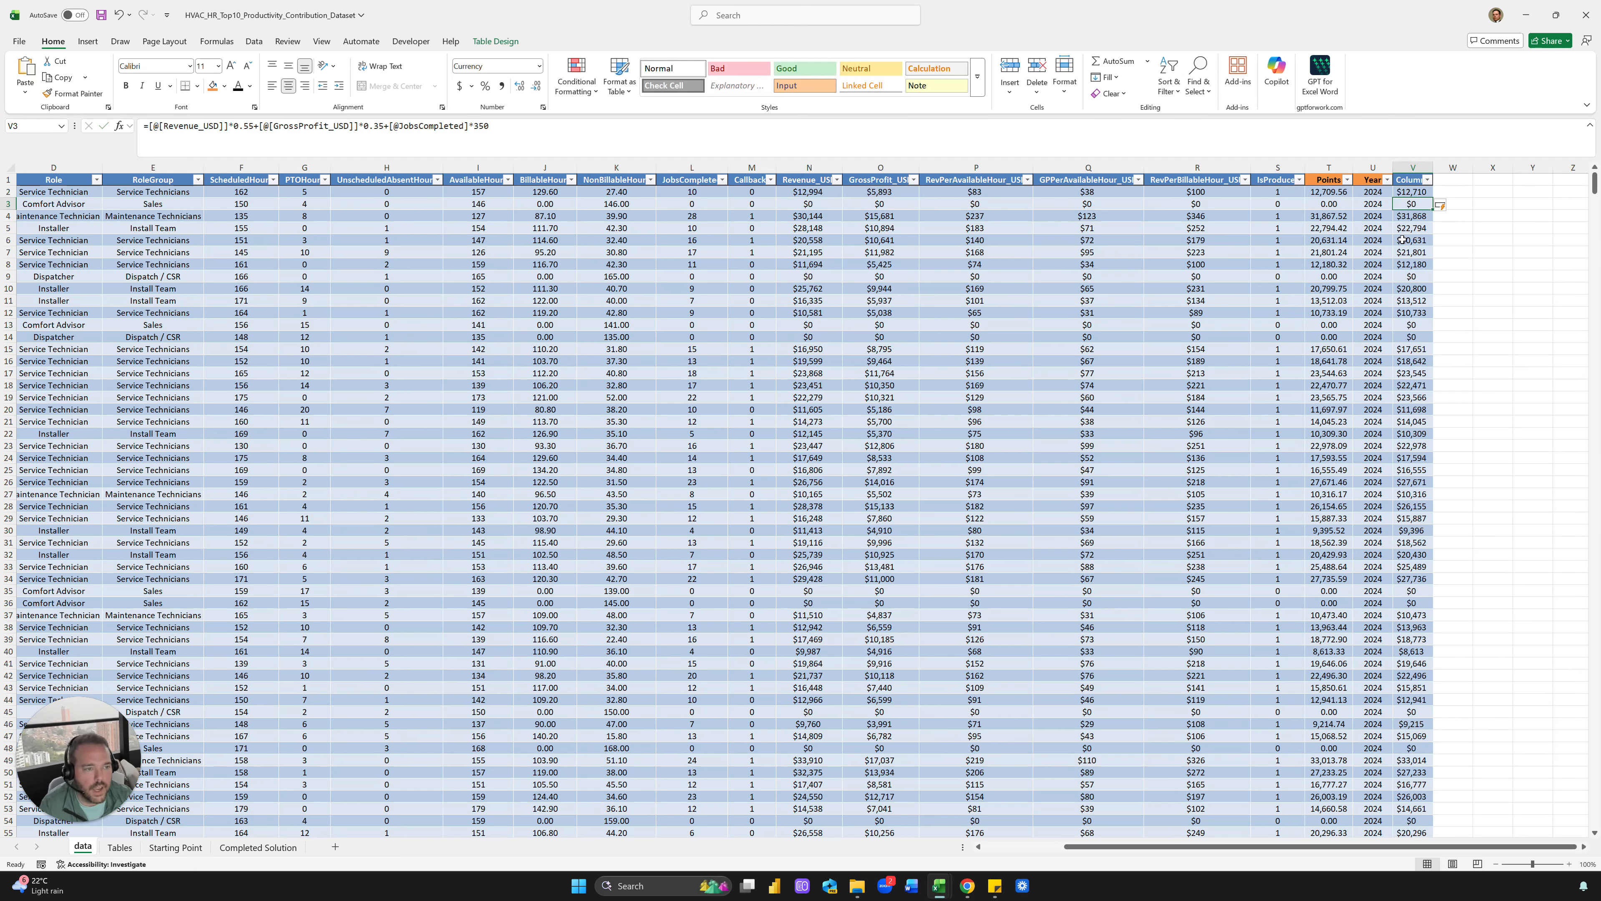
Compare the new column's results with the Points column values and formula
key(Up)
key(Left)
key(Left)
key(shift+Down)
key(shift+Down)
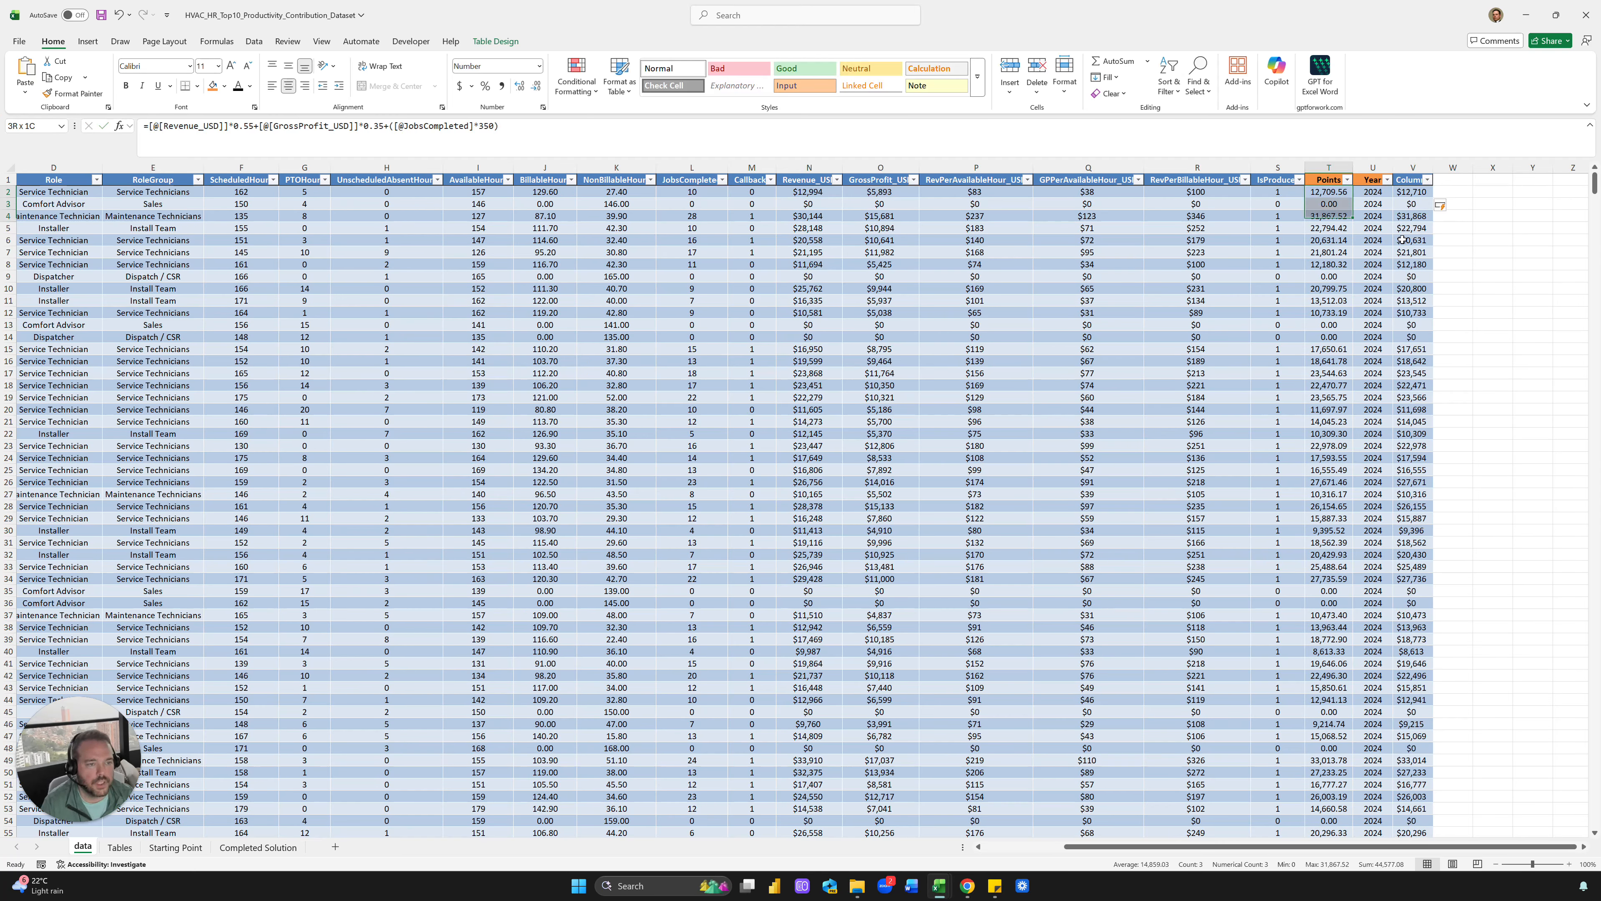
key(Right)
key(Right)
key(Down)
key(Down)
key(Up)
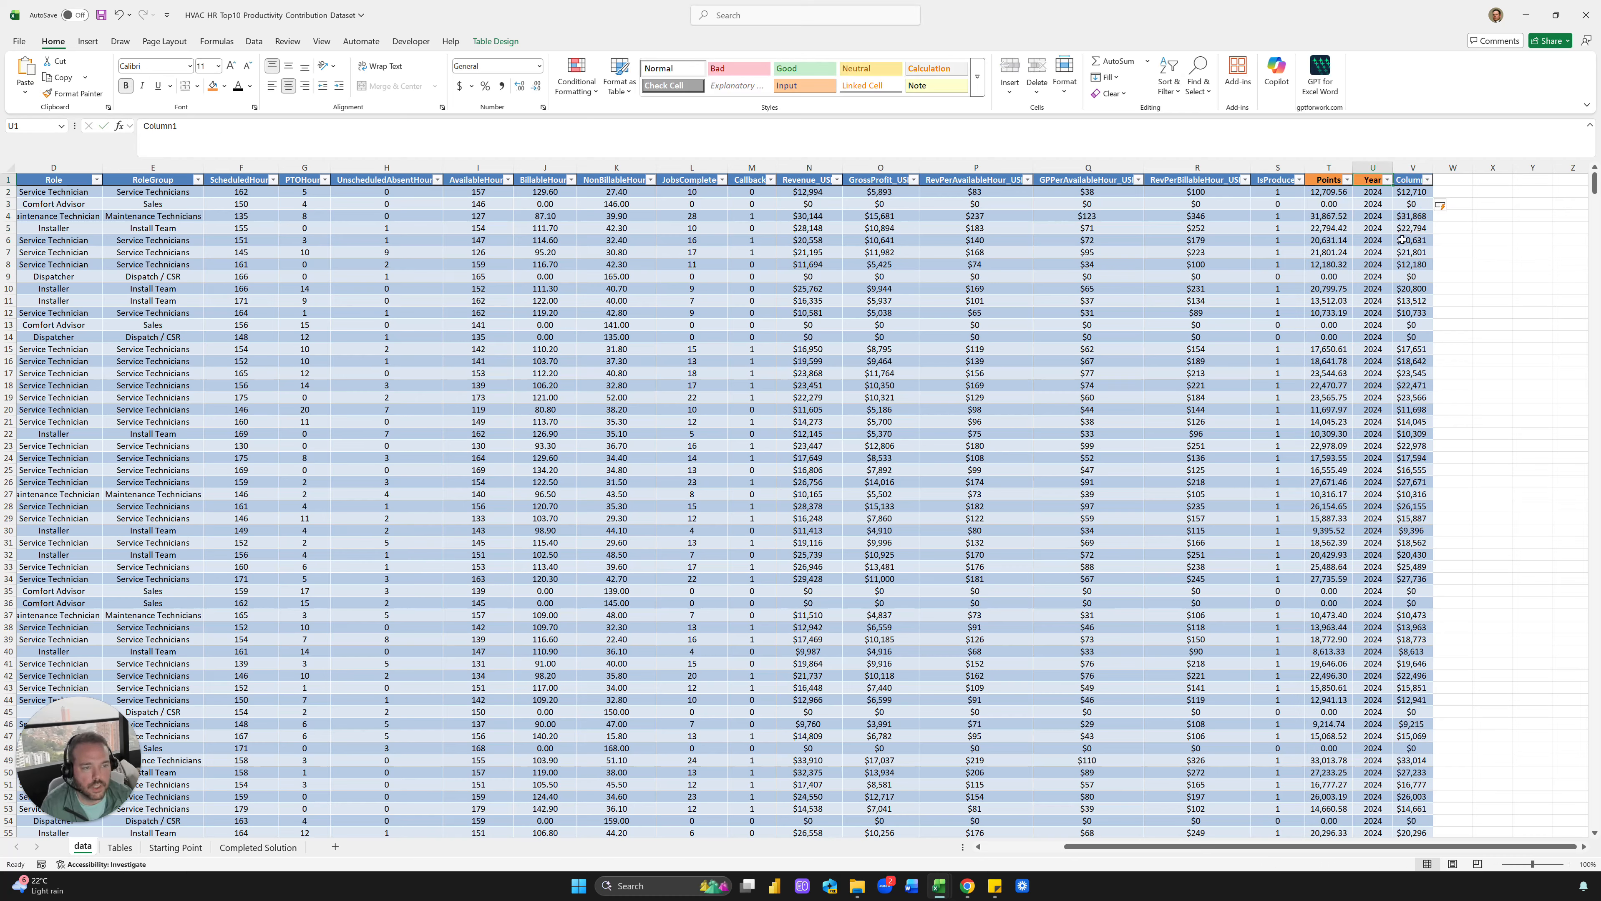
key(Left)
key(Left)
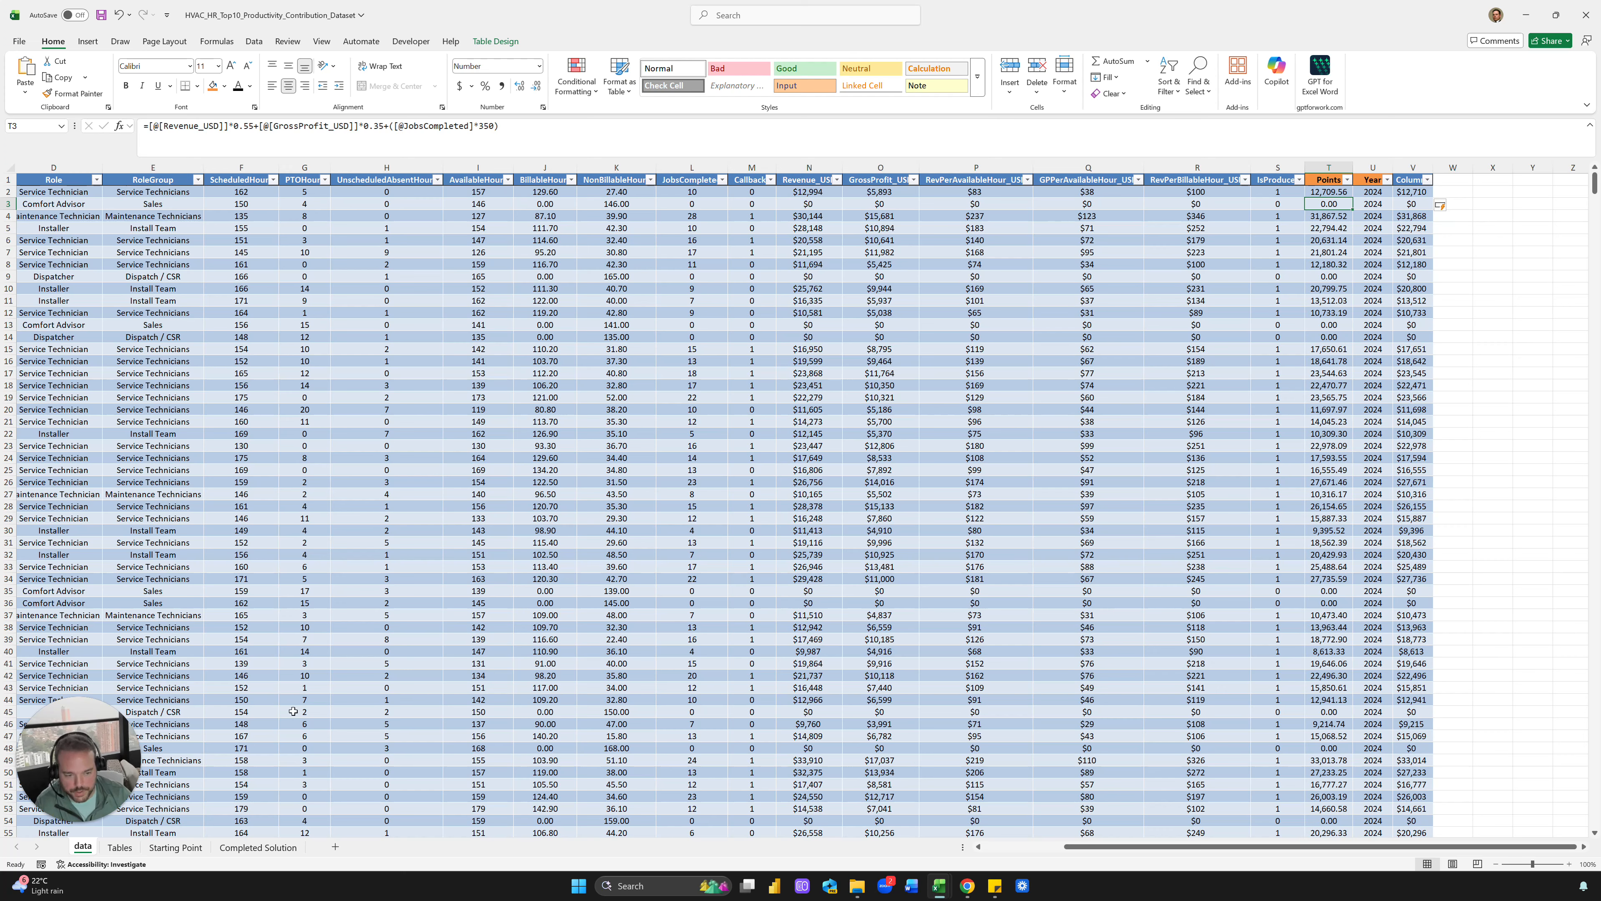
Check the Year column's formula, then start a new formula in W2 beside the table
click(142, 712)
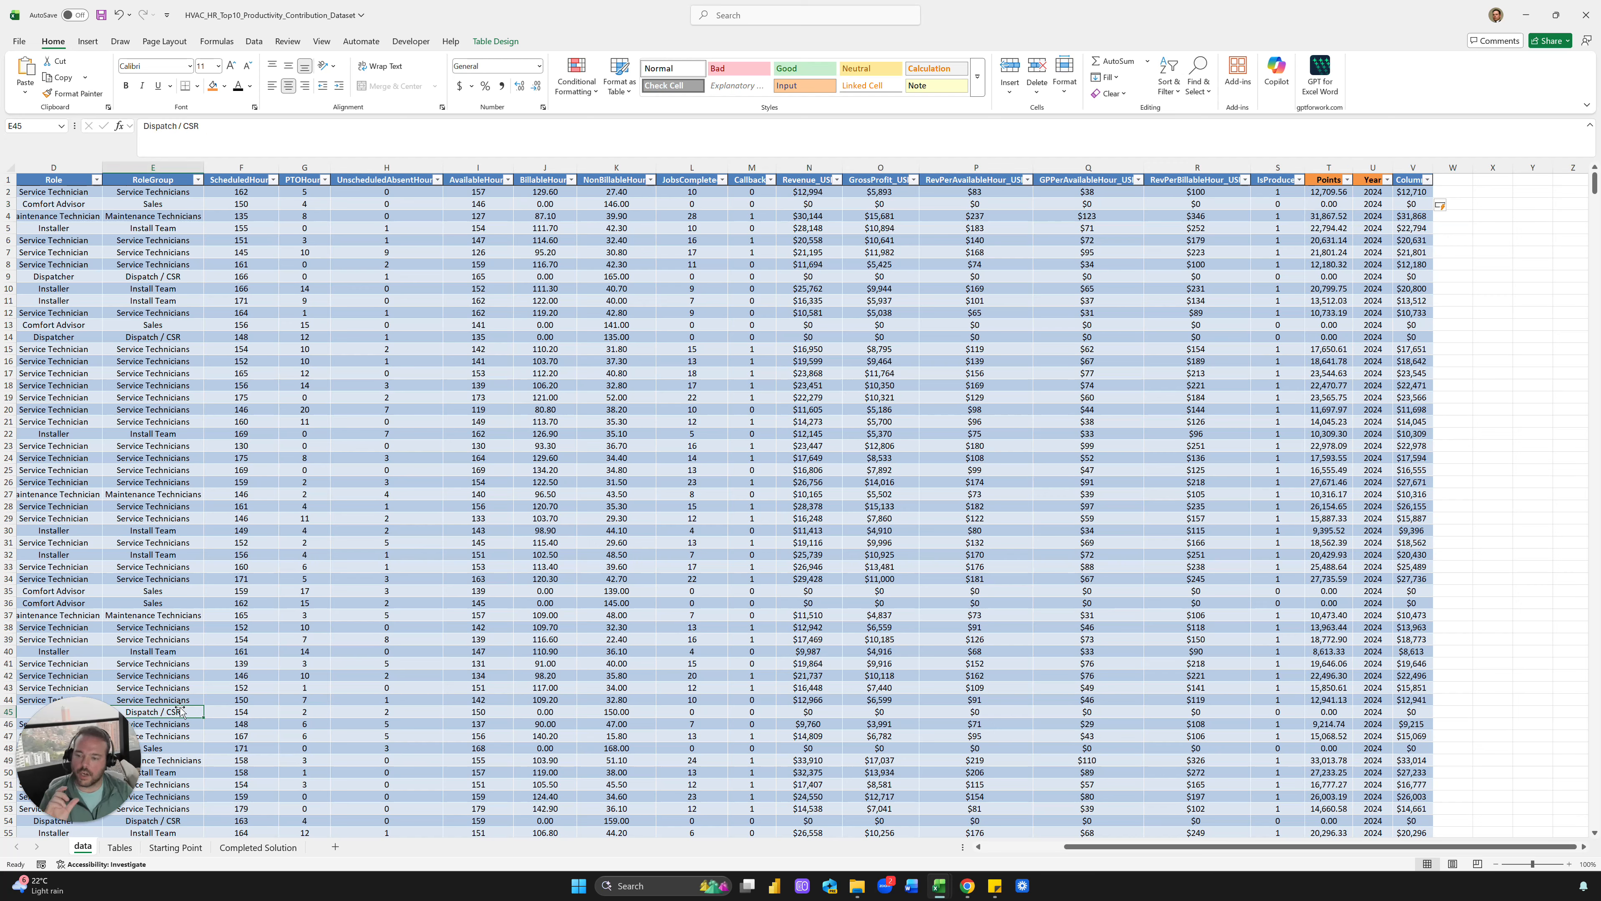
click(1045, 355)
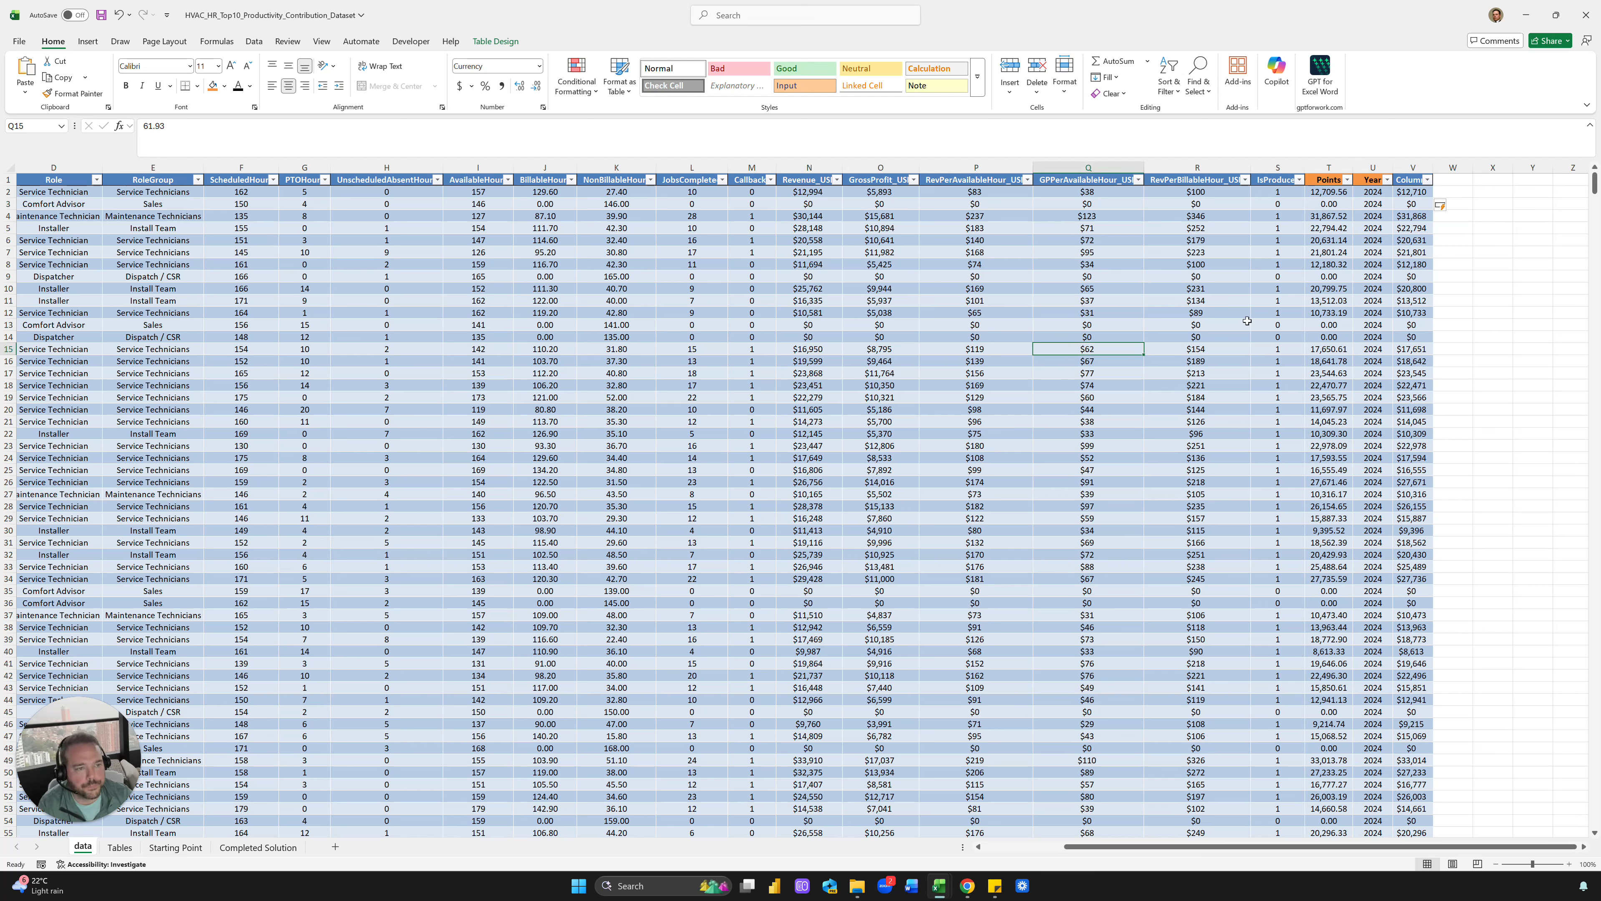
click(1366, 191)
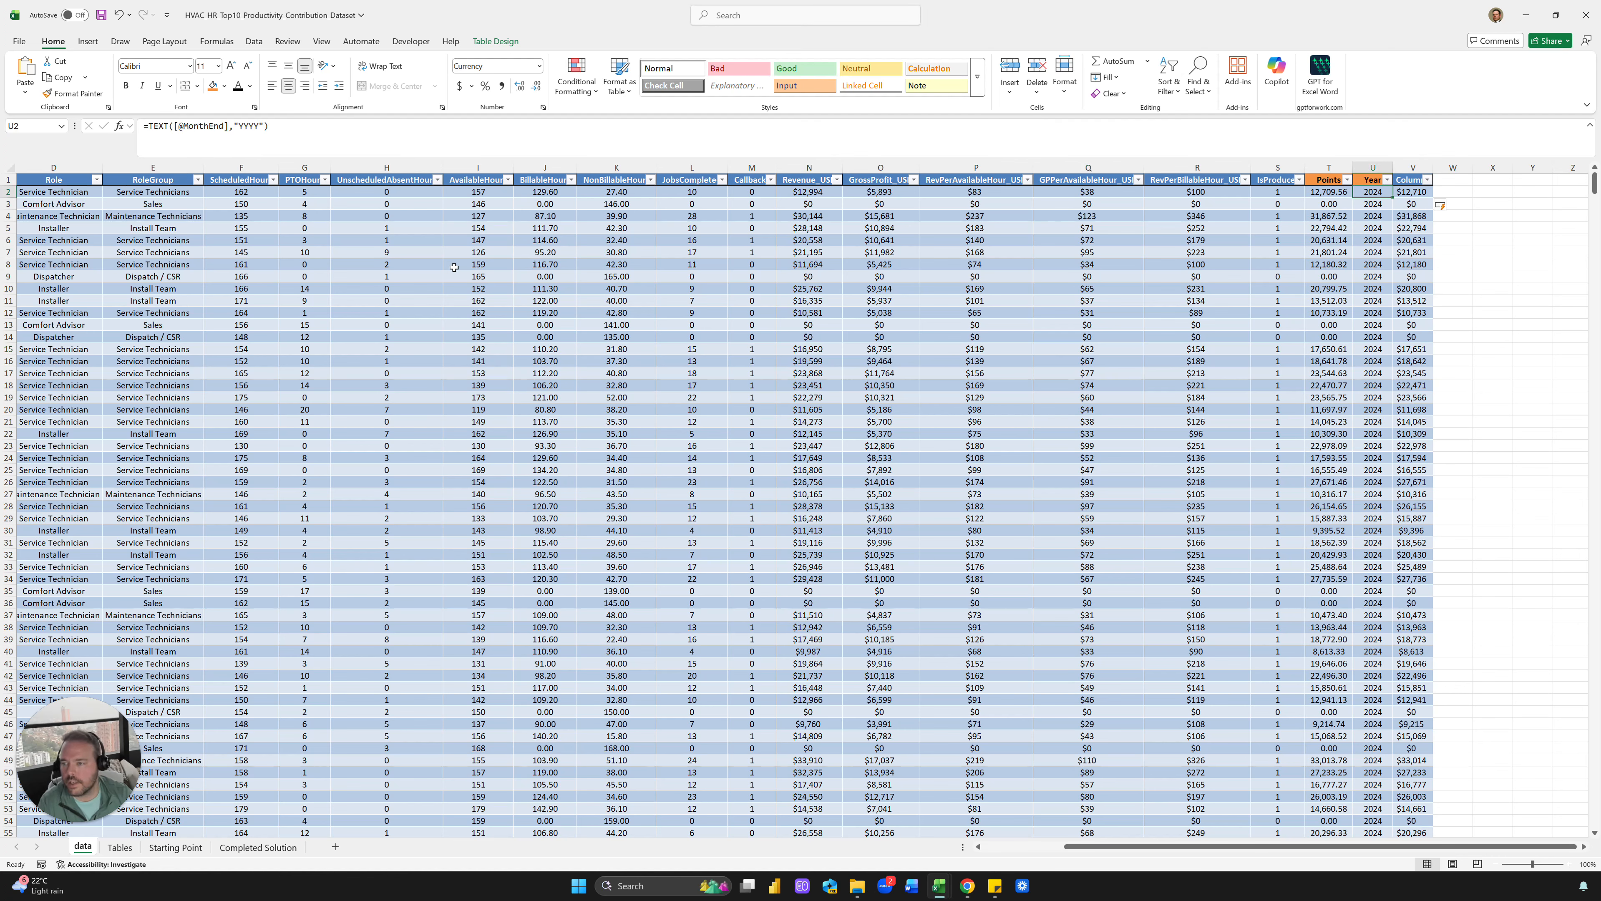
scroll(453, 267, left, 3)
click(101, 256)
drag(68, 196, 101, 253)
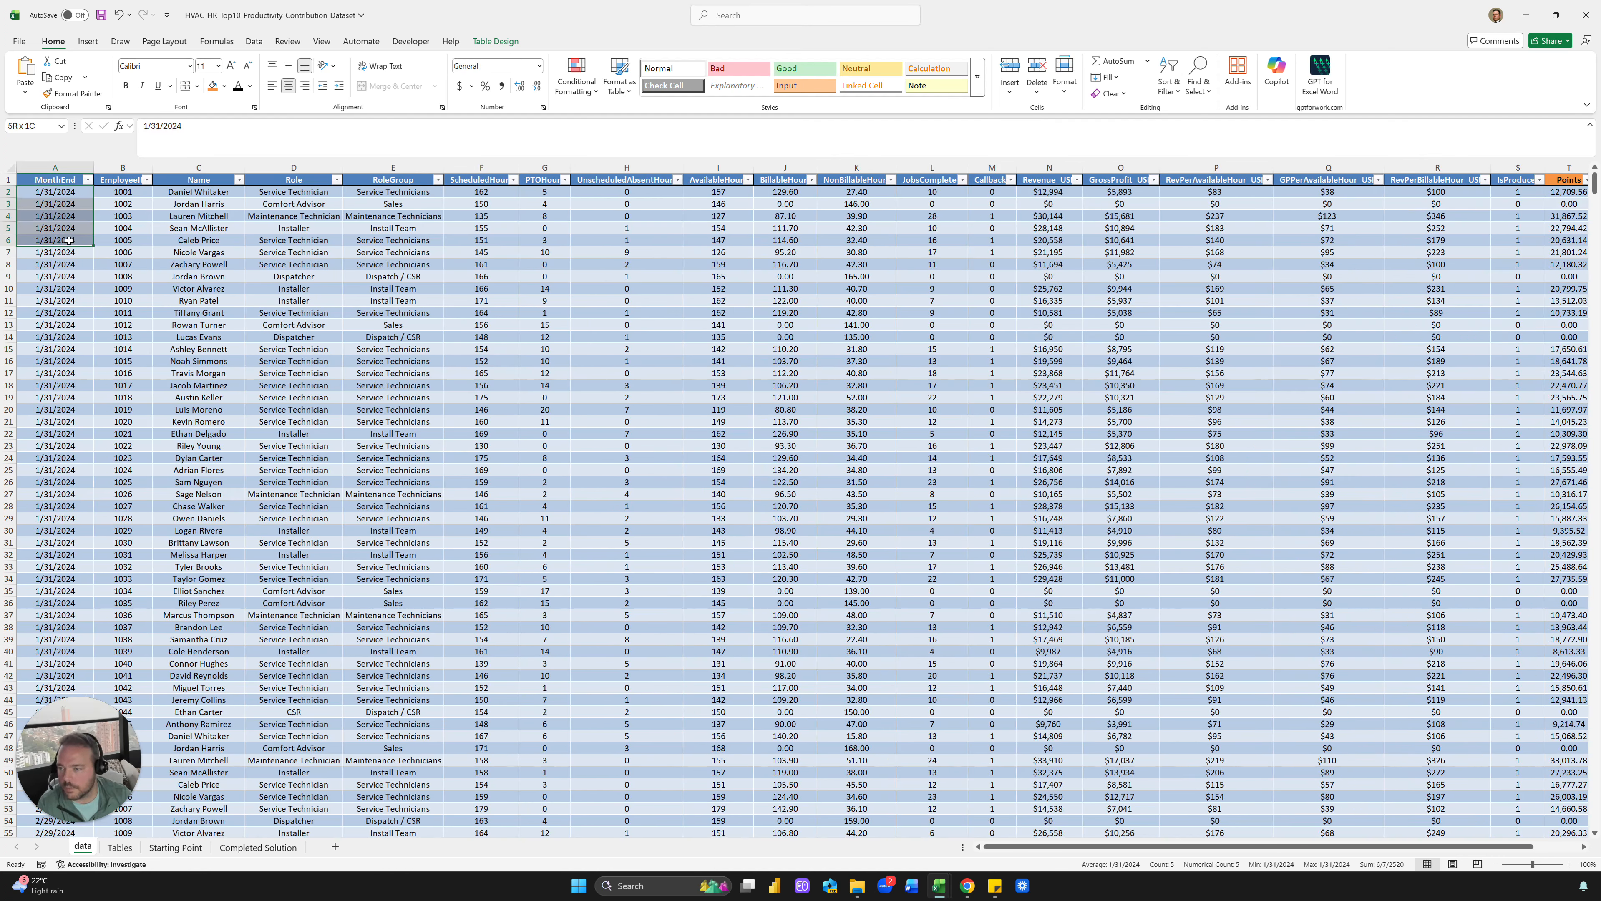
click(303, 192)
scroll(305, 210, right, 5)
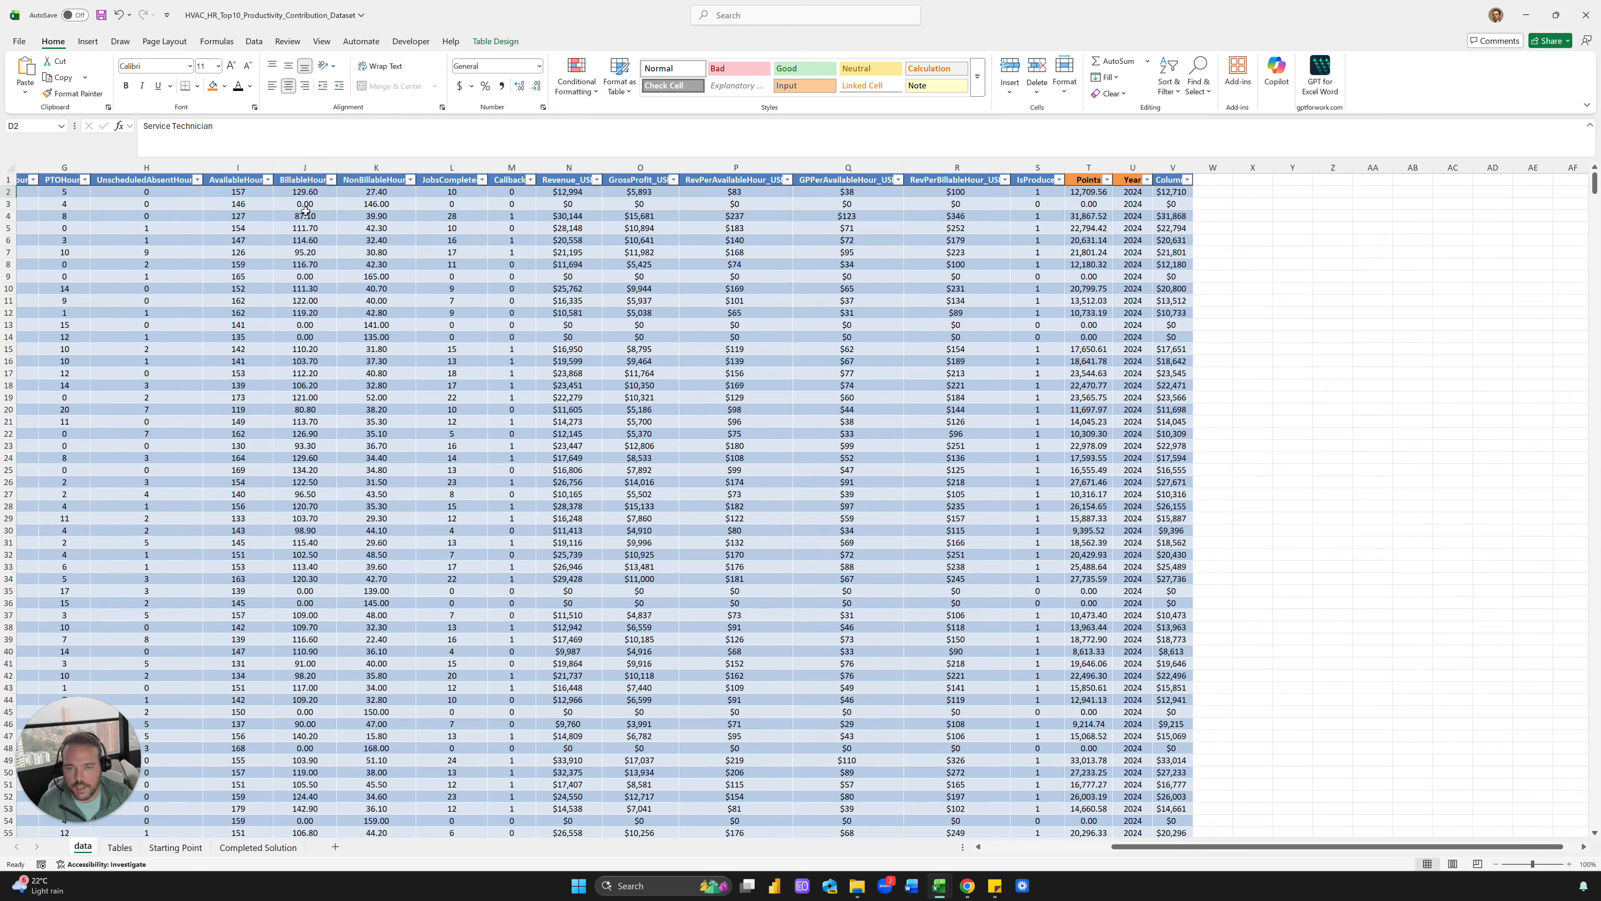
double_click(1226, 191)
text(=EOMONTH()
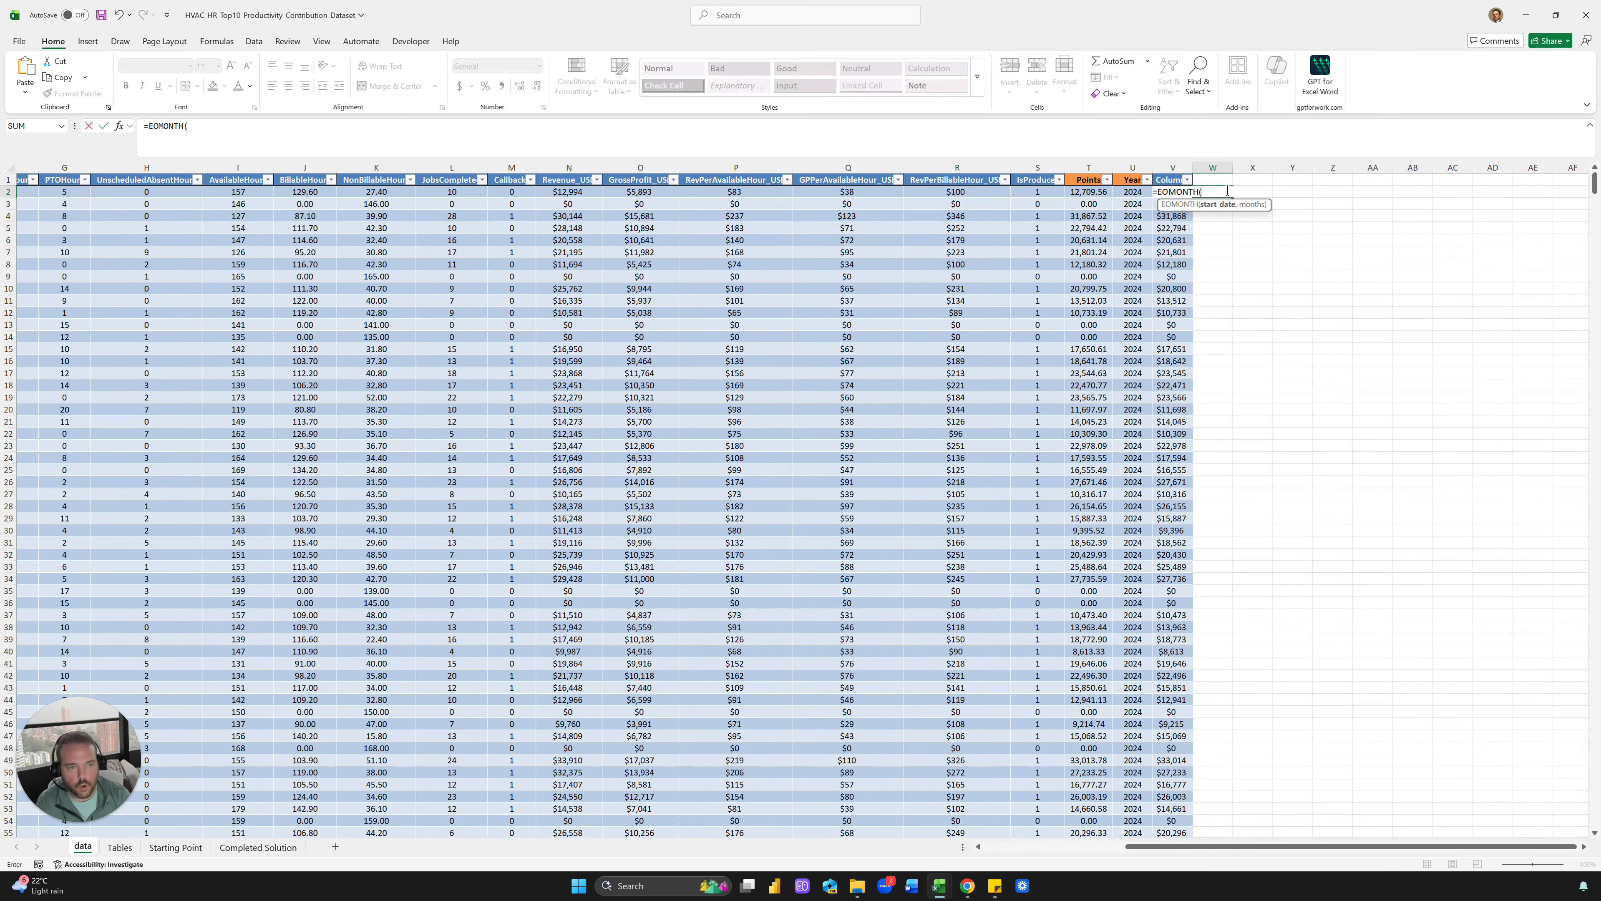
key(ctrl+Left)
key(ctrl+Left)
key(Right)
key(Left)
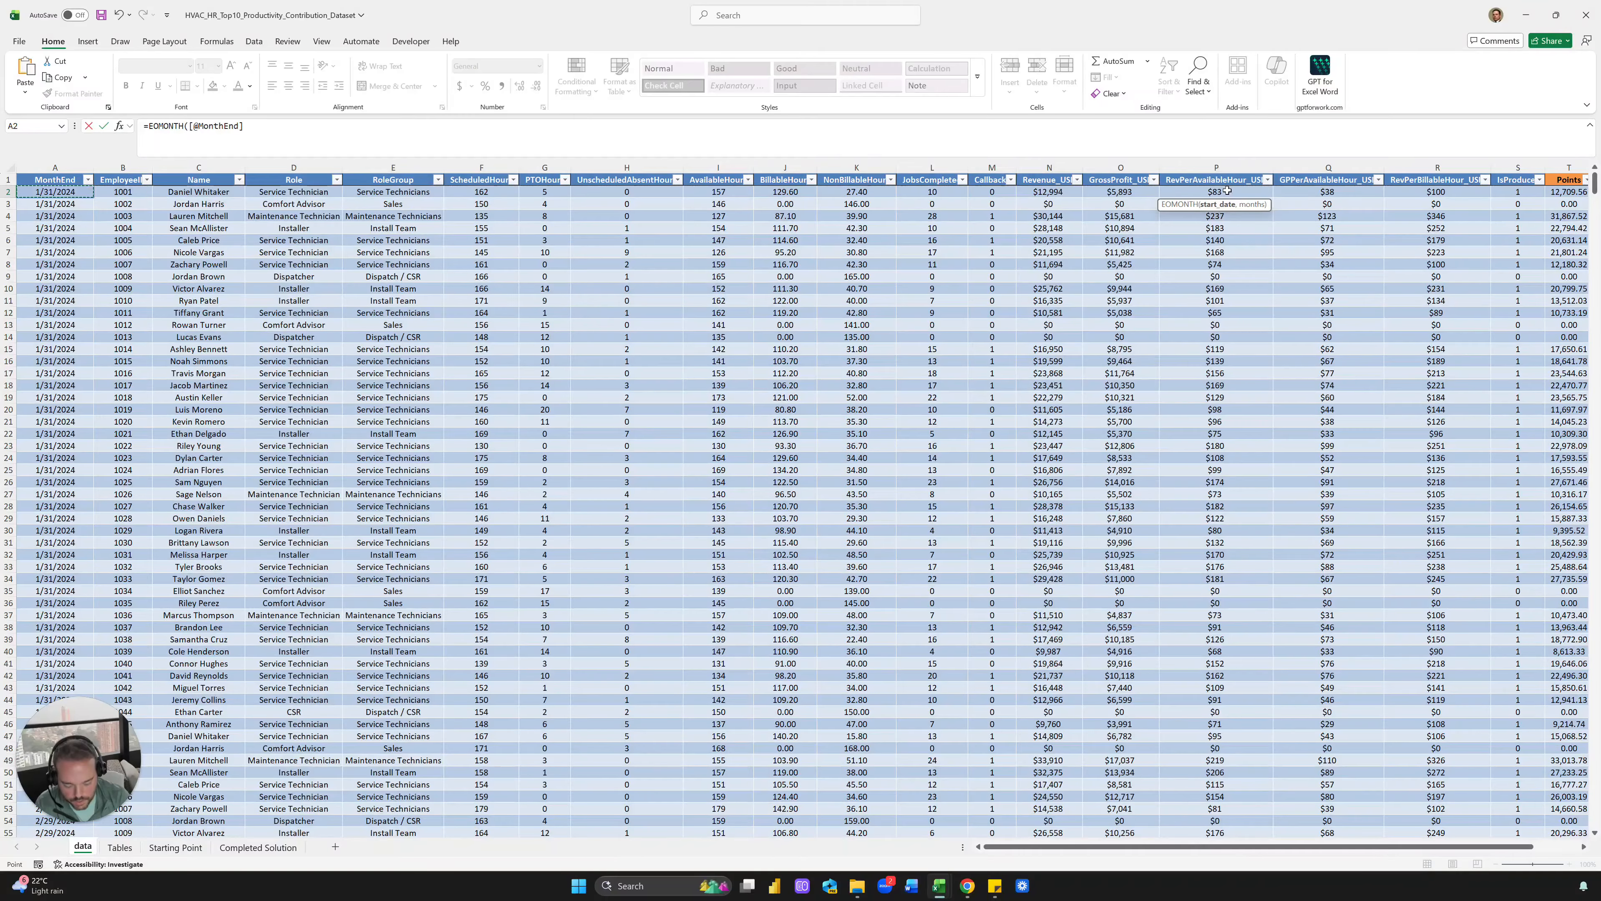
text(,0))
key(Return)
key(ctrl+Up)
key(ctrl+shift+Down)
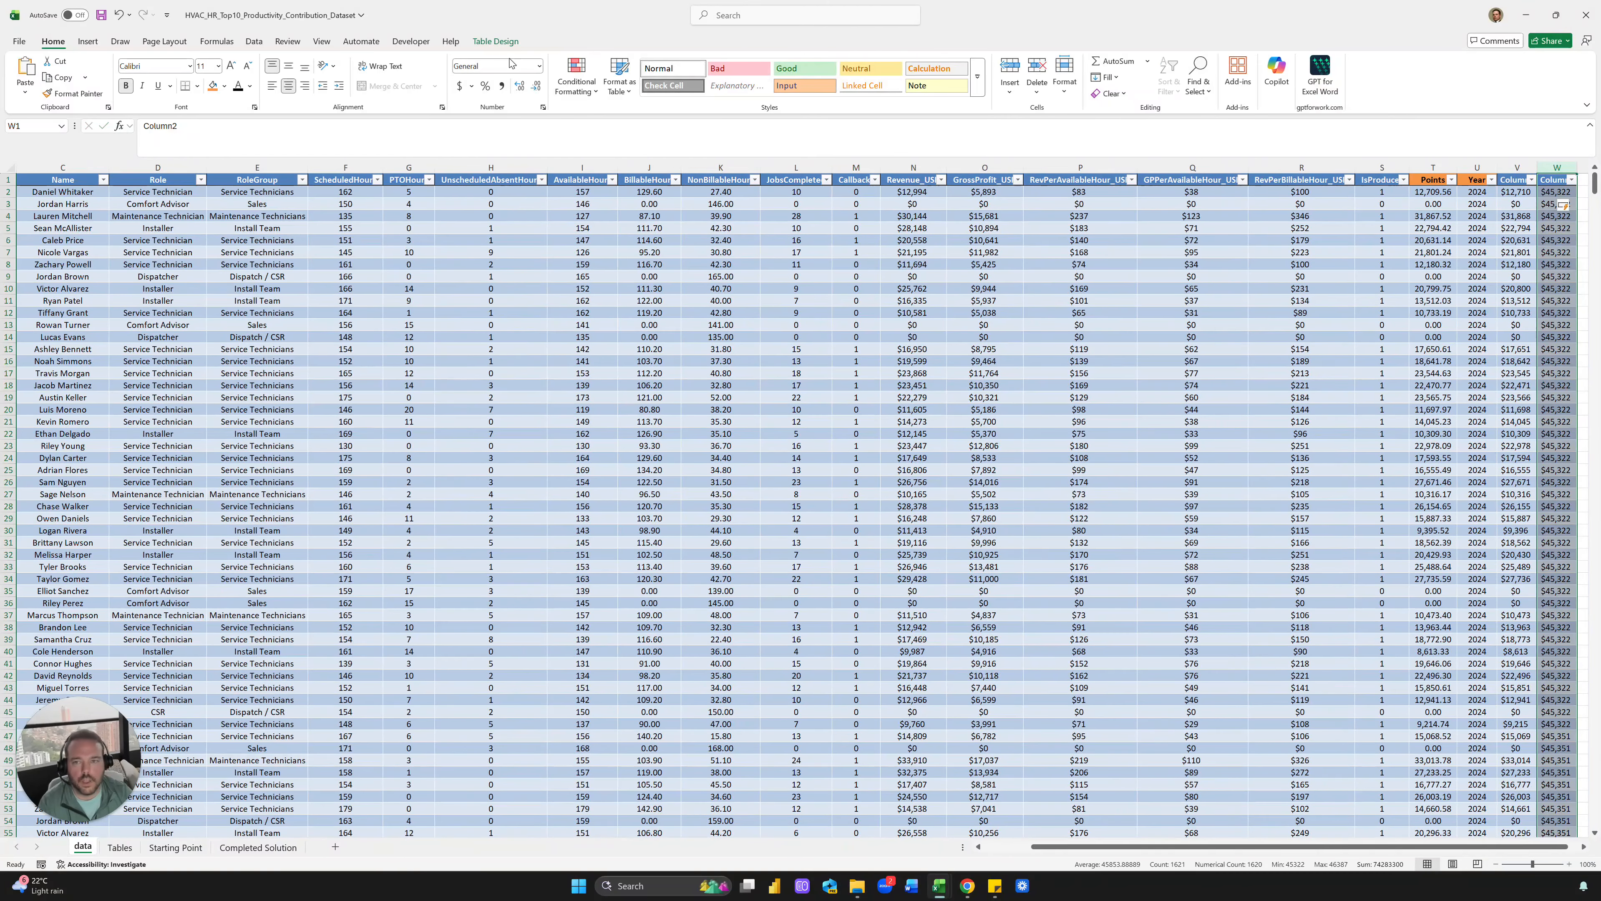
click(511, 63)
text(short date)
key(Return)
key(Right)
key(Right)
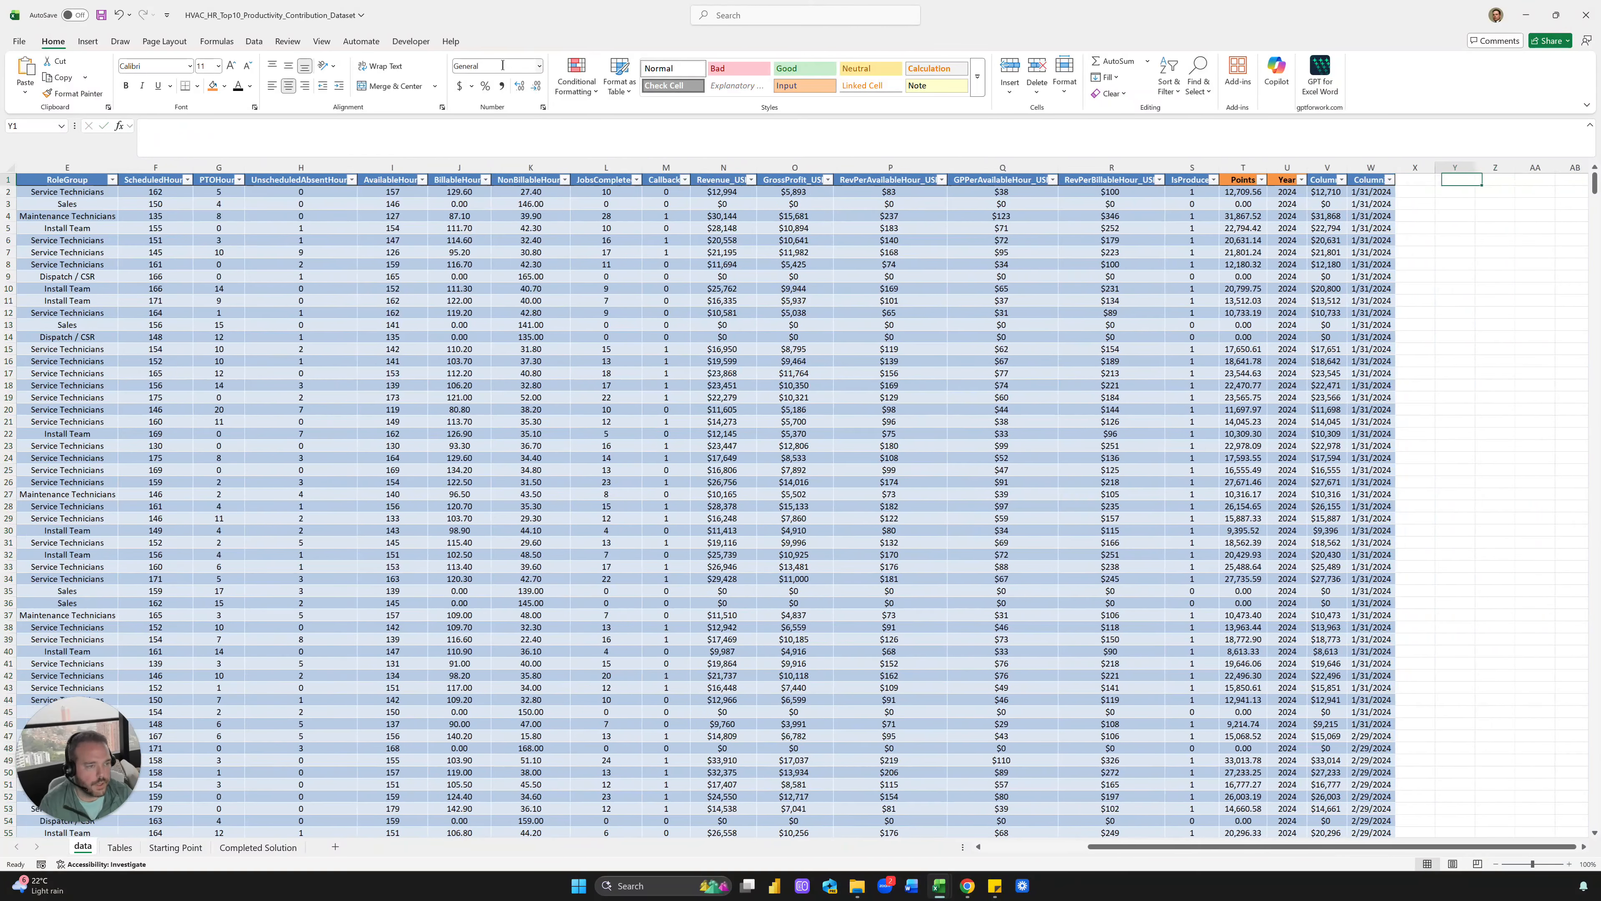
key(Left)
key(Left)
Select the new columns' first cells, then try and cancel a YEAR formula on MonthEnd
key(Down)
key(shift+Left)
key(shift+Down)
key(shift+Down)
key(shift+Down)
key(shift+Down)
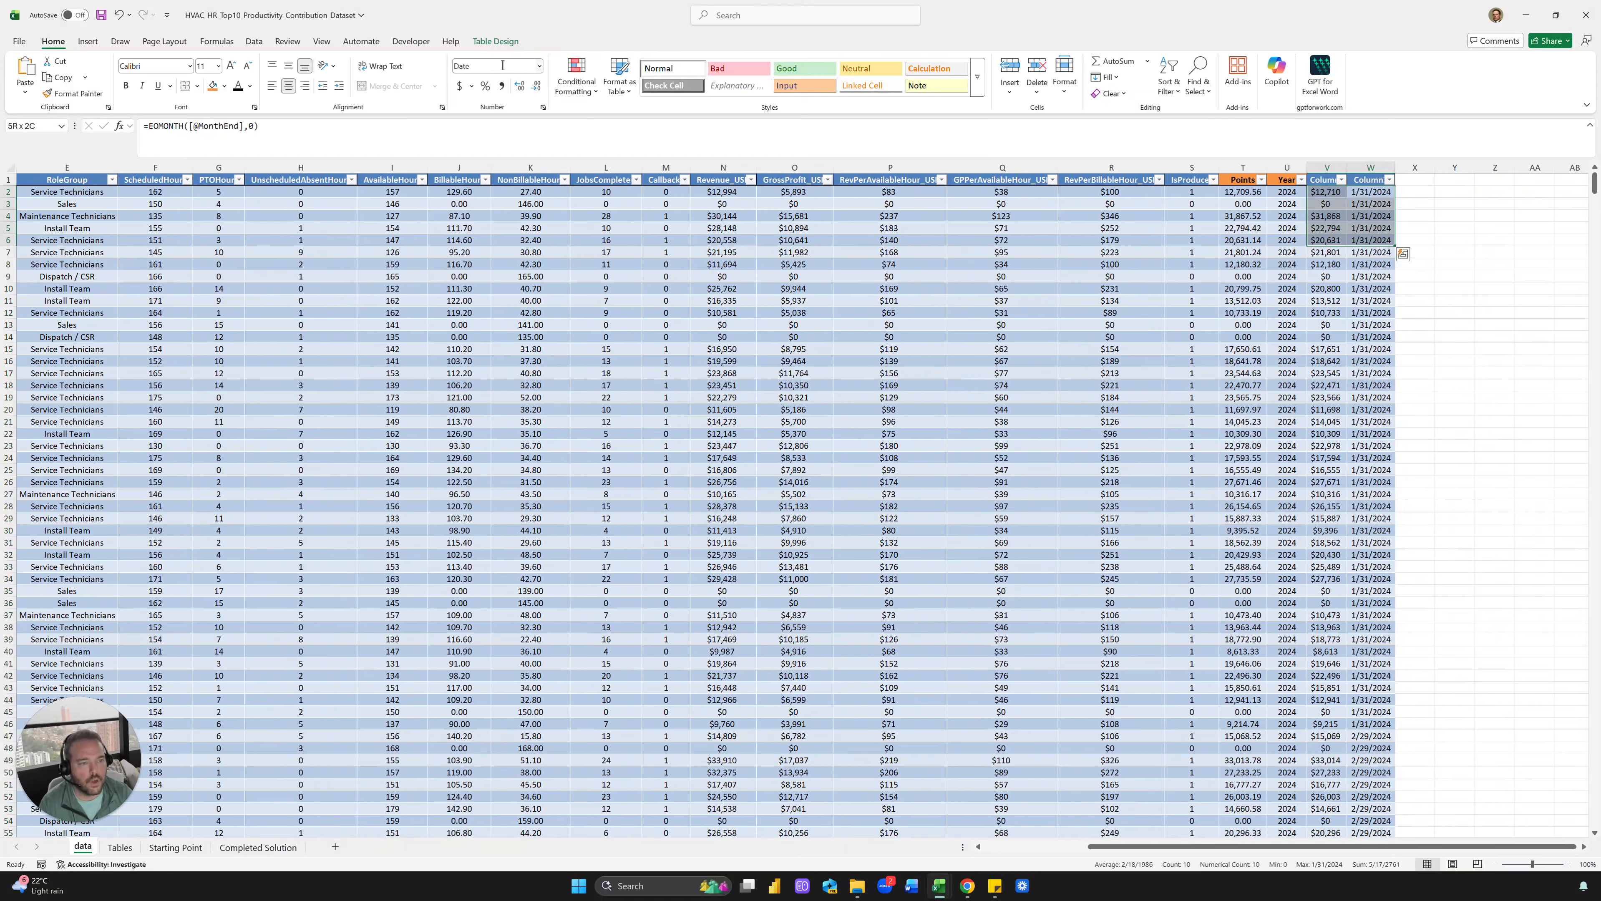
key(shift+Right)
key(shift+Up)
key(shift+Up)
key(shift+Up)
key(shift+Up)
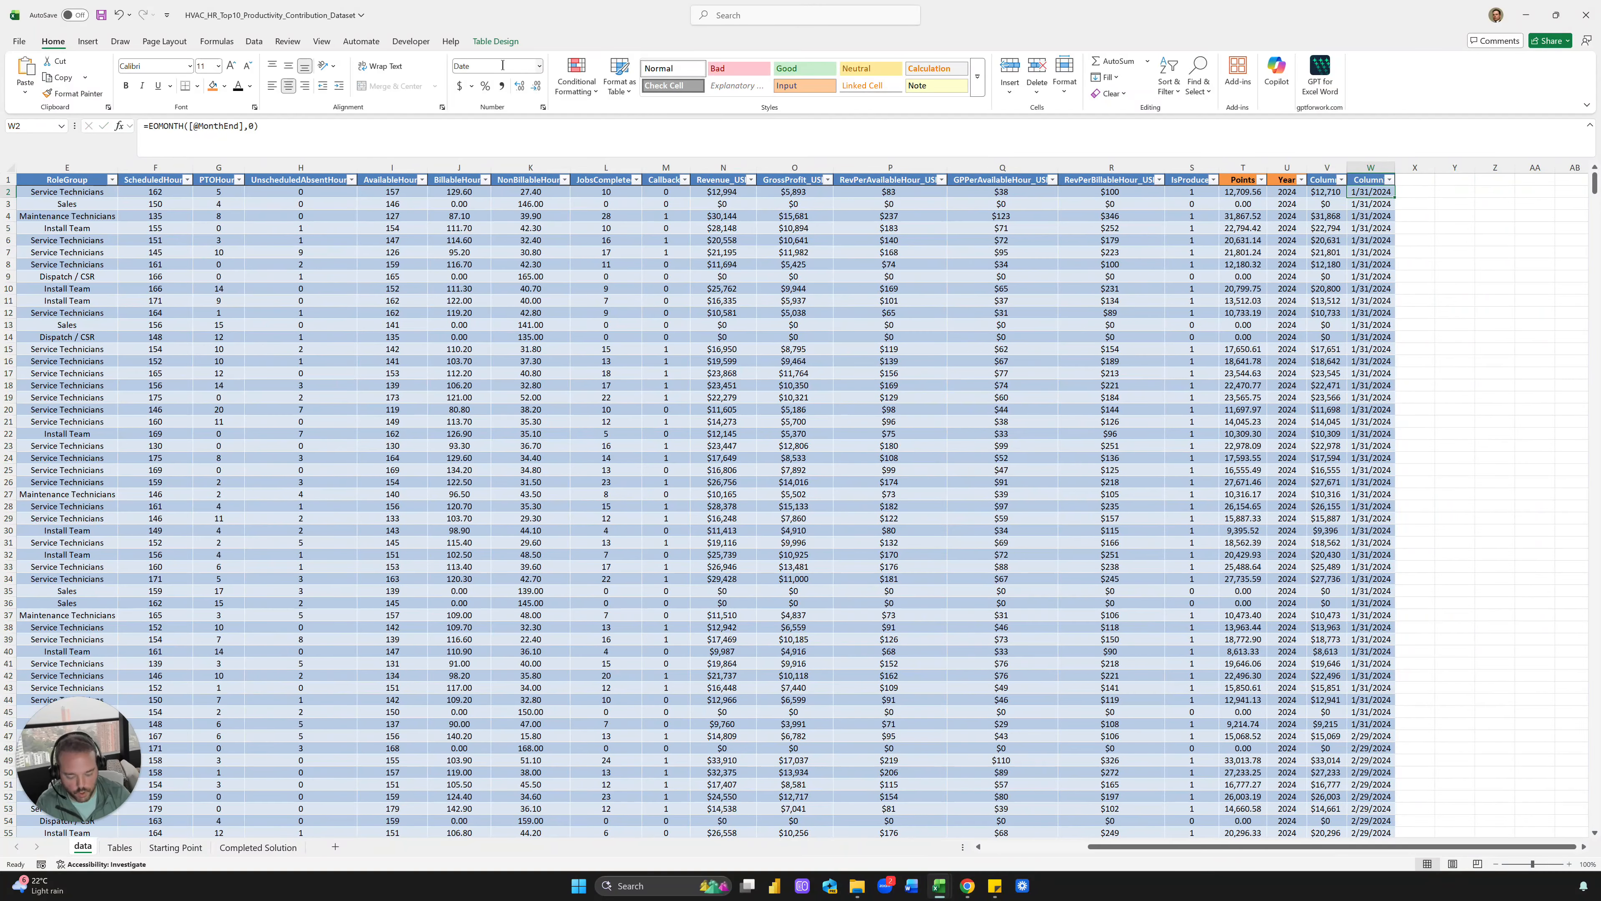
text(=YEAR()
key(ctrl+Left)
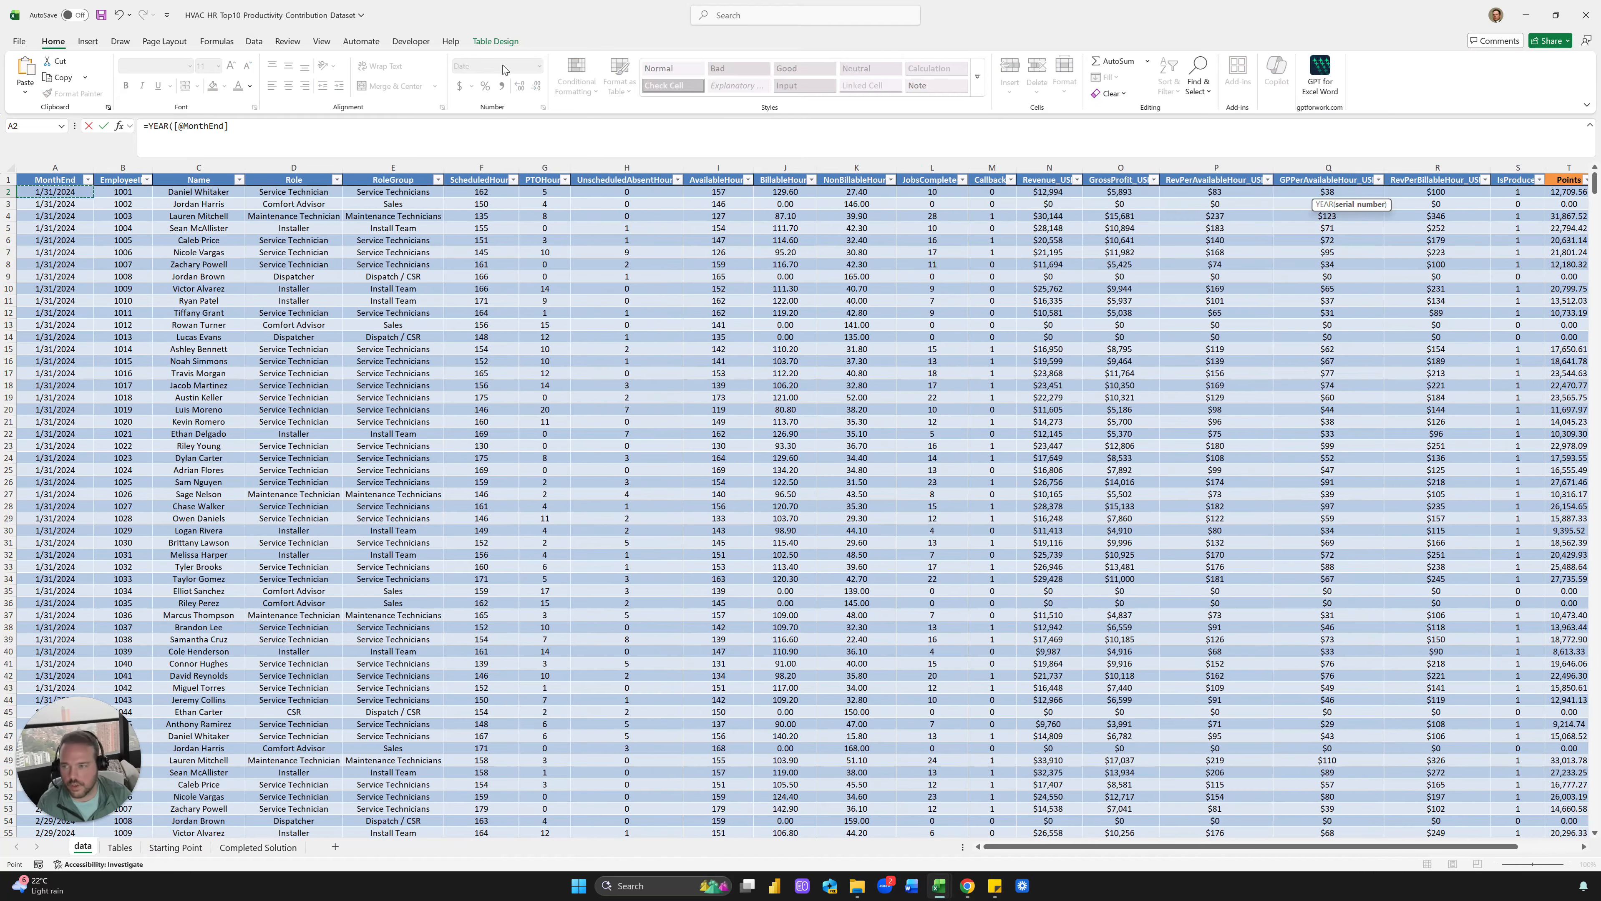
text(,0)
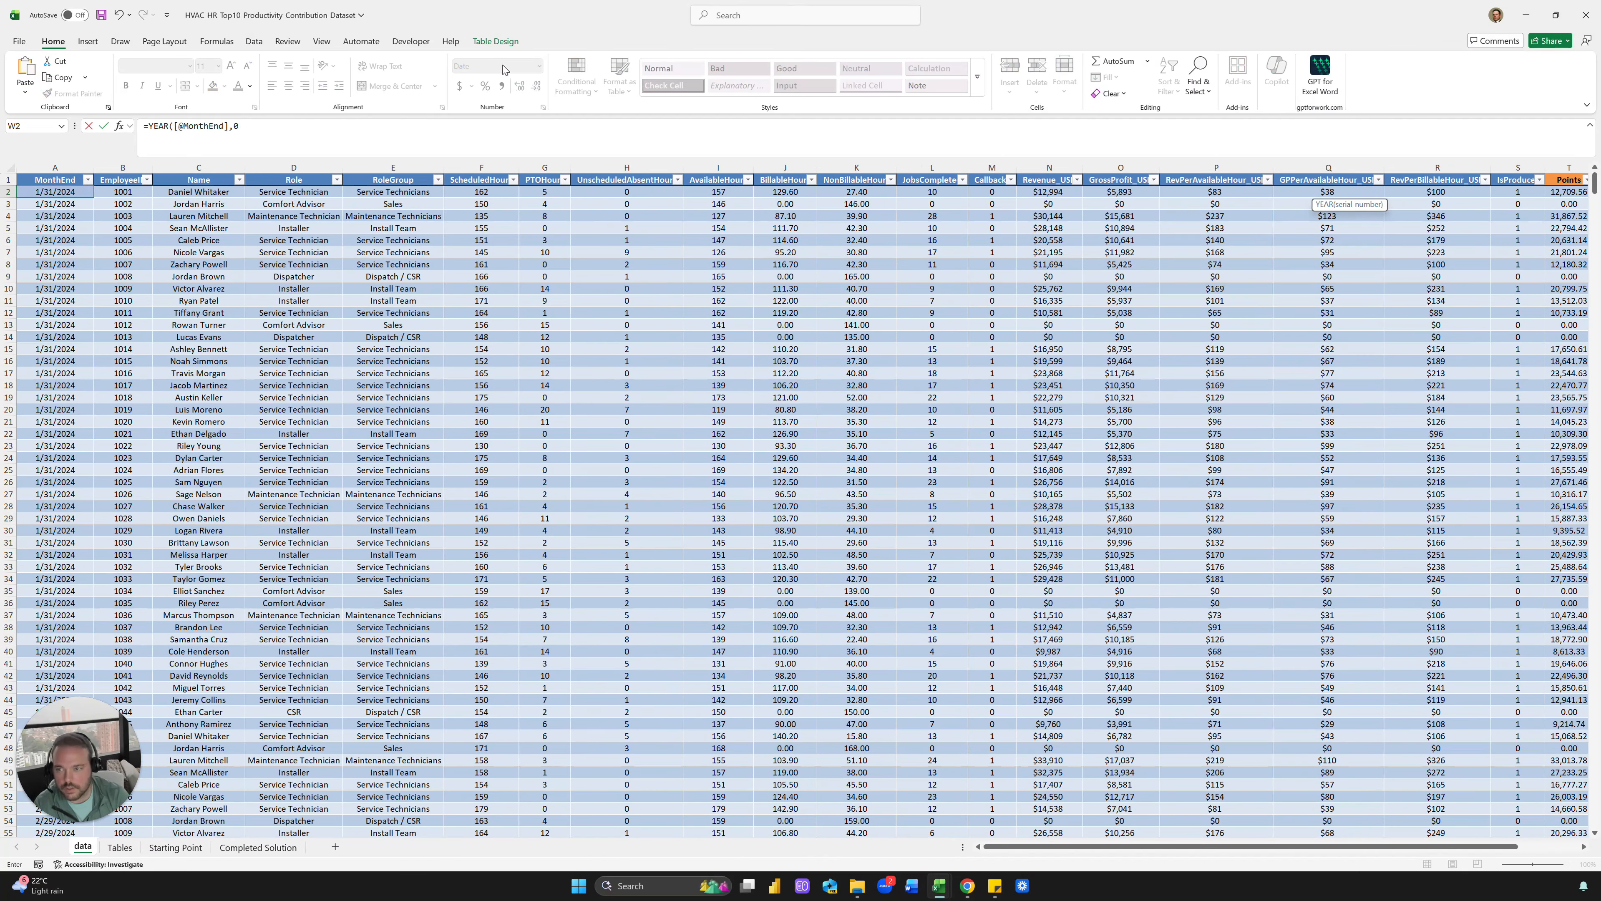
key(BackSpace)
key(BackSpace)
key(Escape)
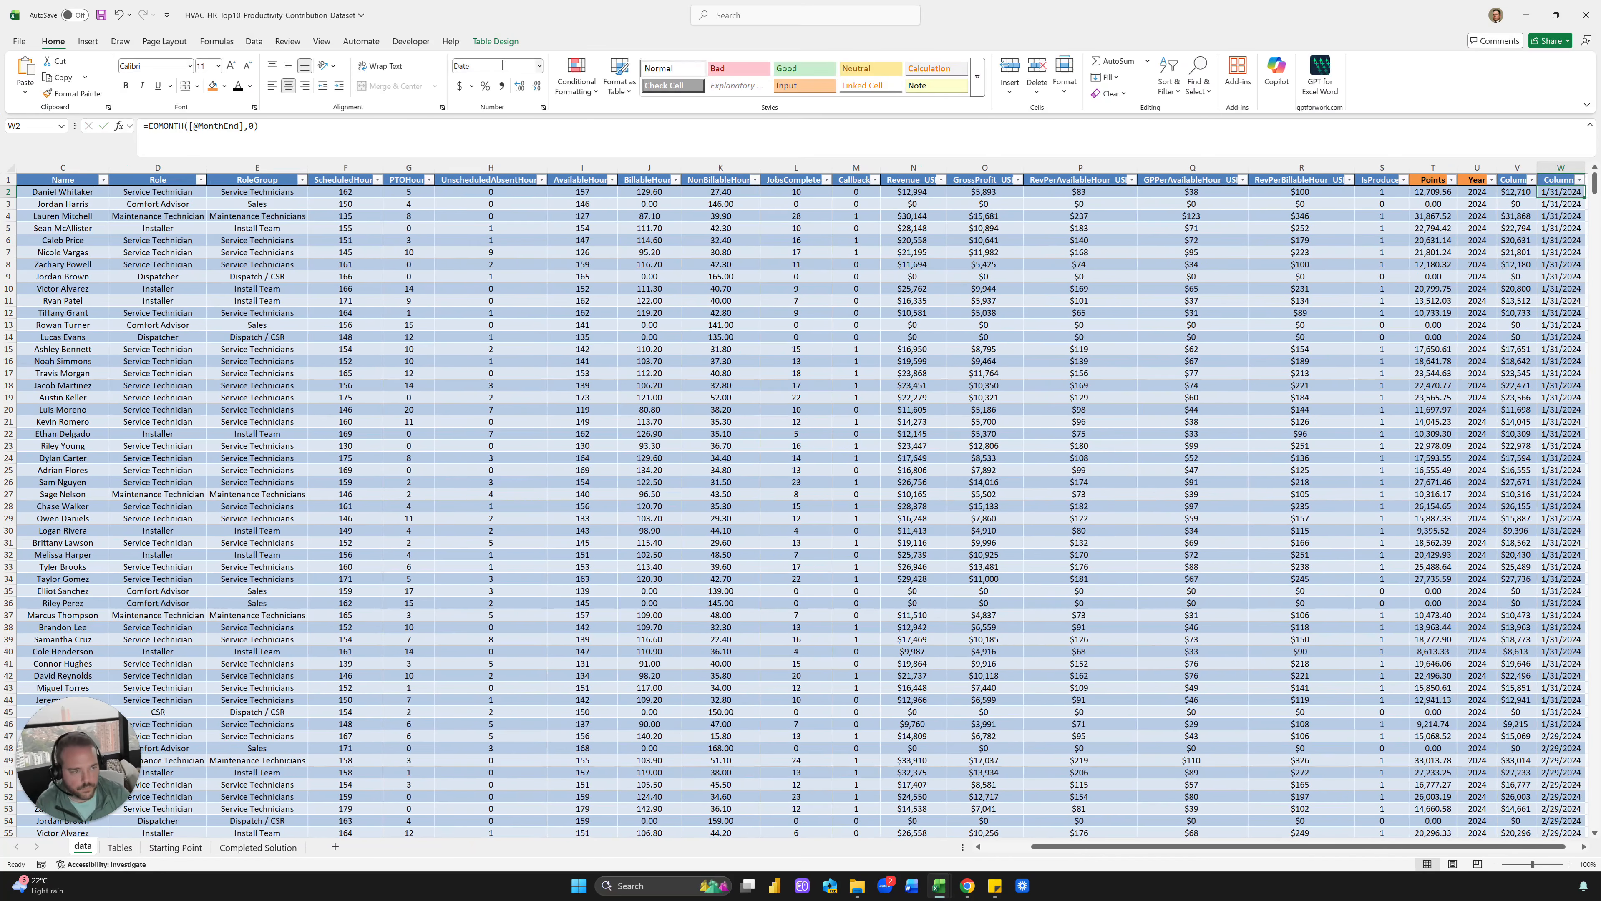
text(=TEXT()
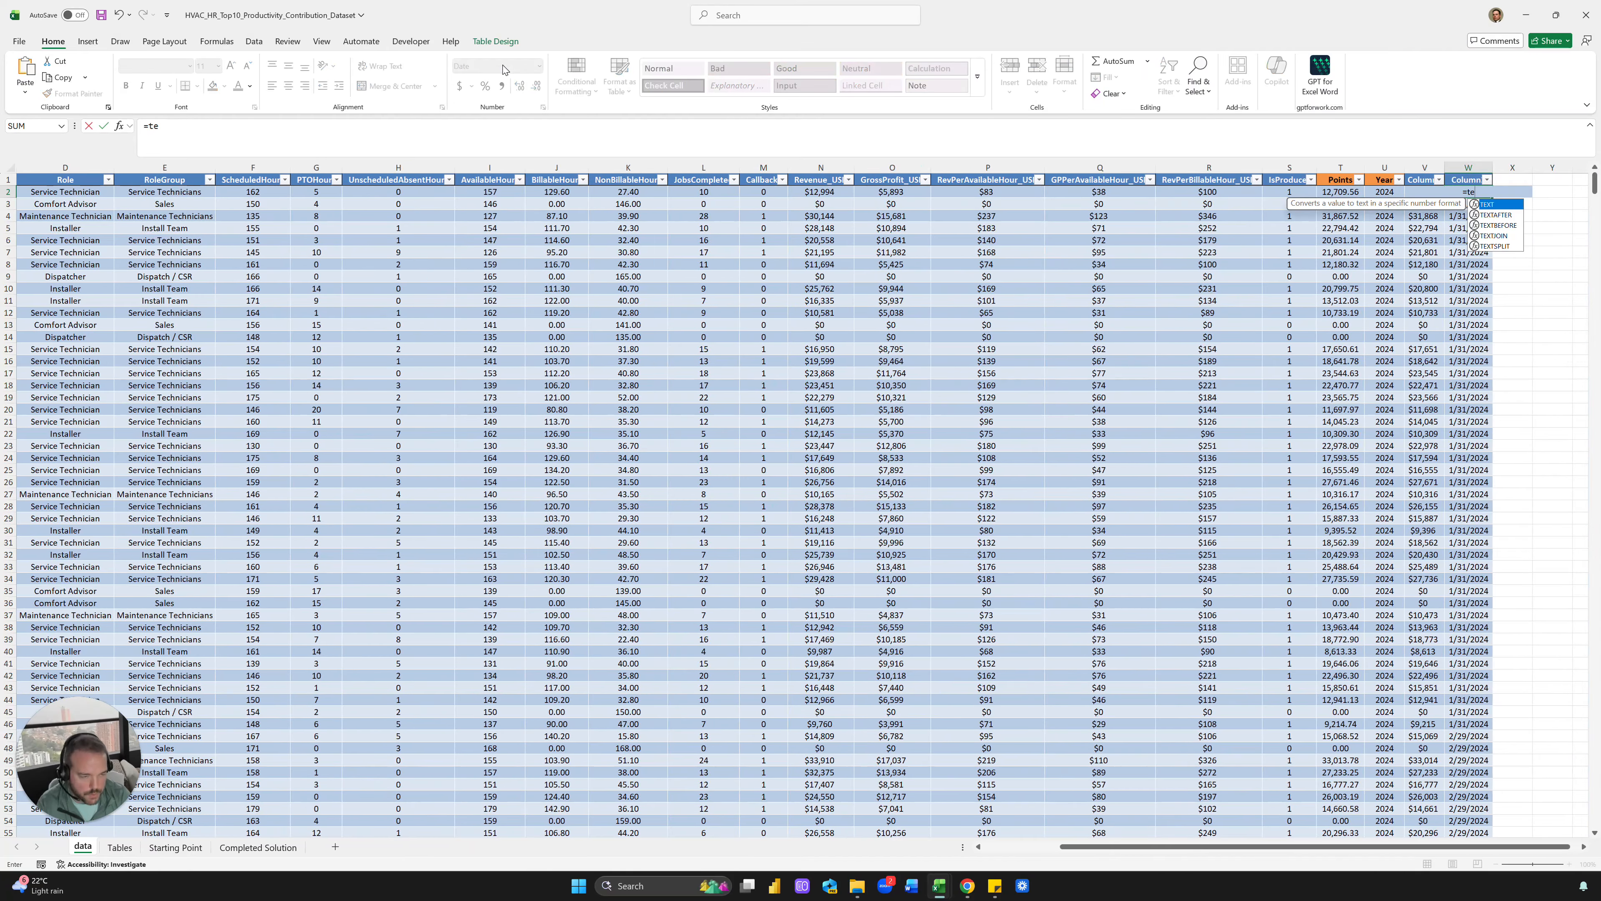
key(ctrl+Left)
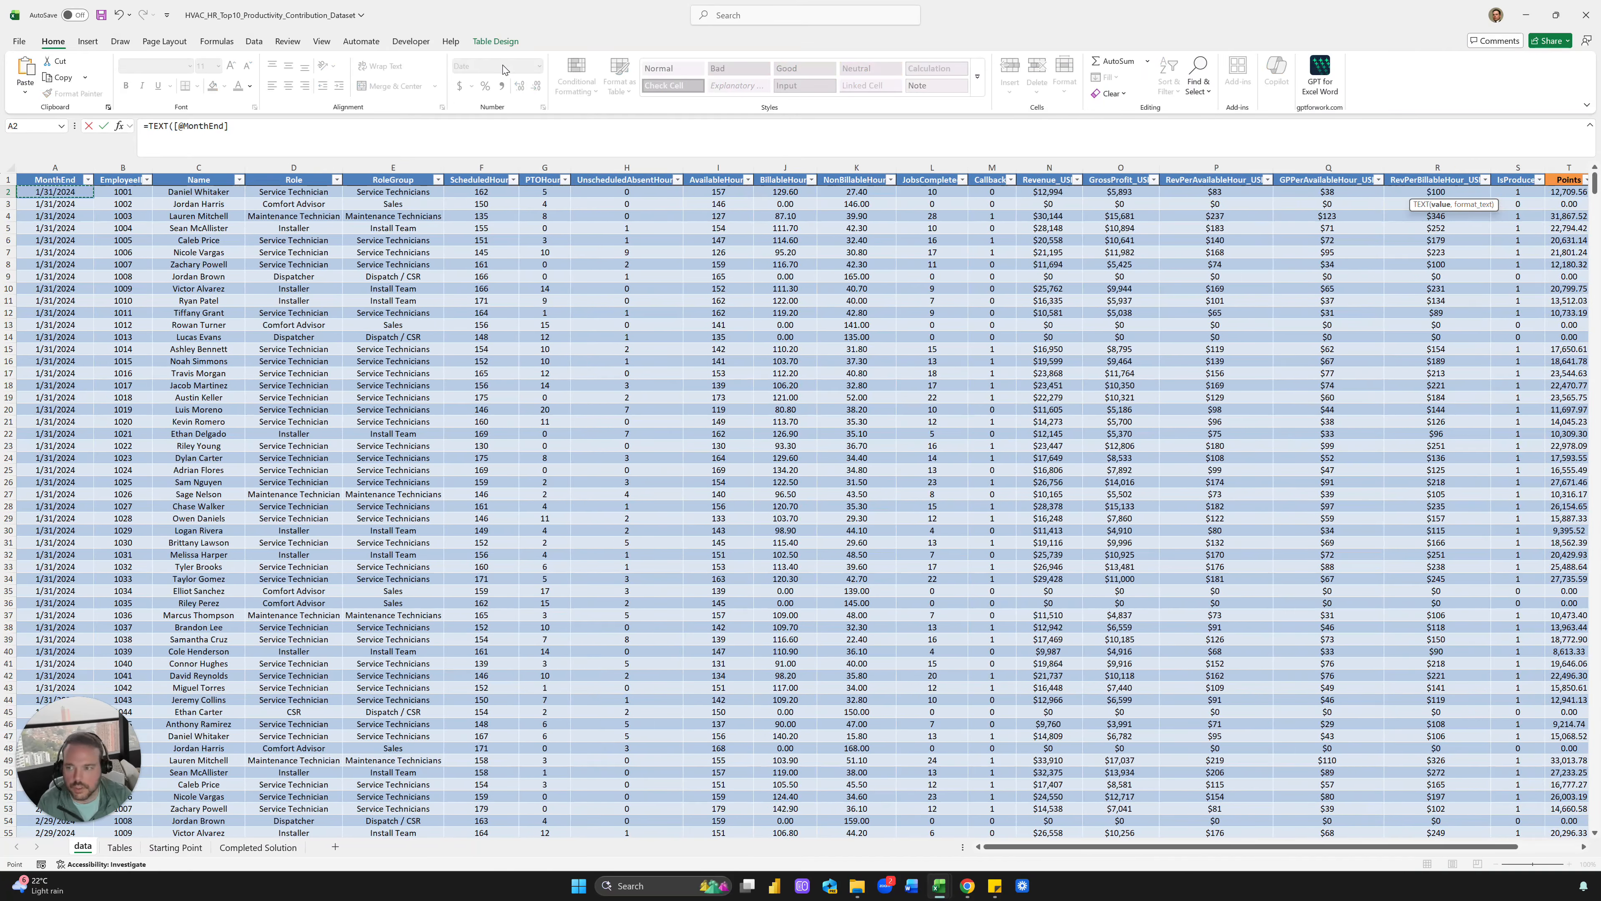
text(,")
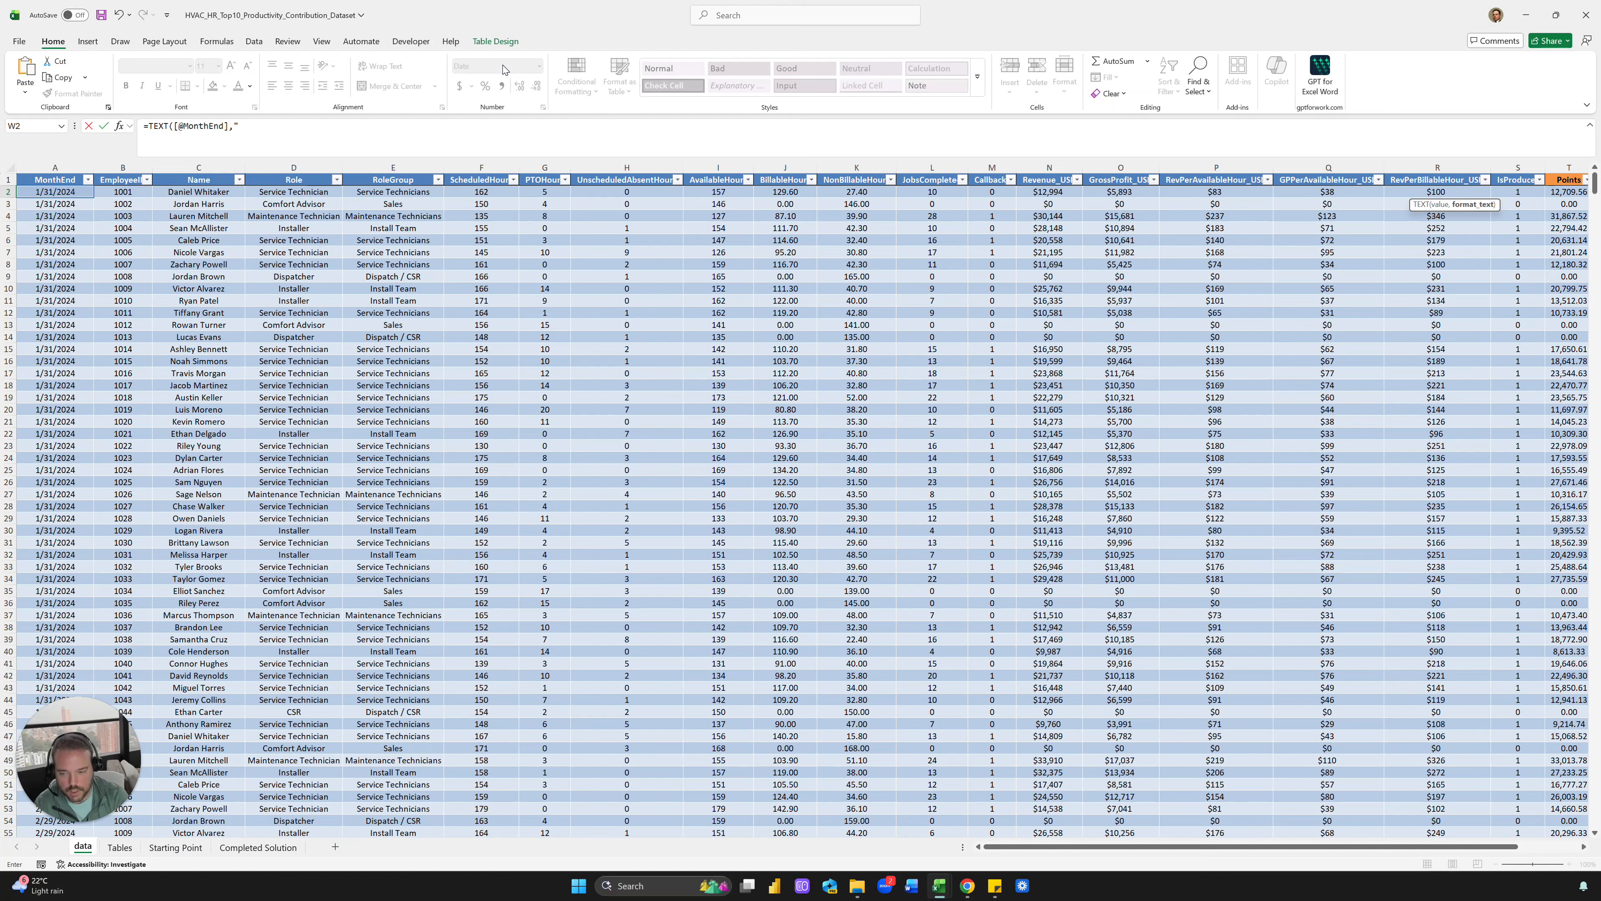
text(YYYY"))
key(Return)
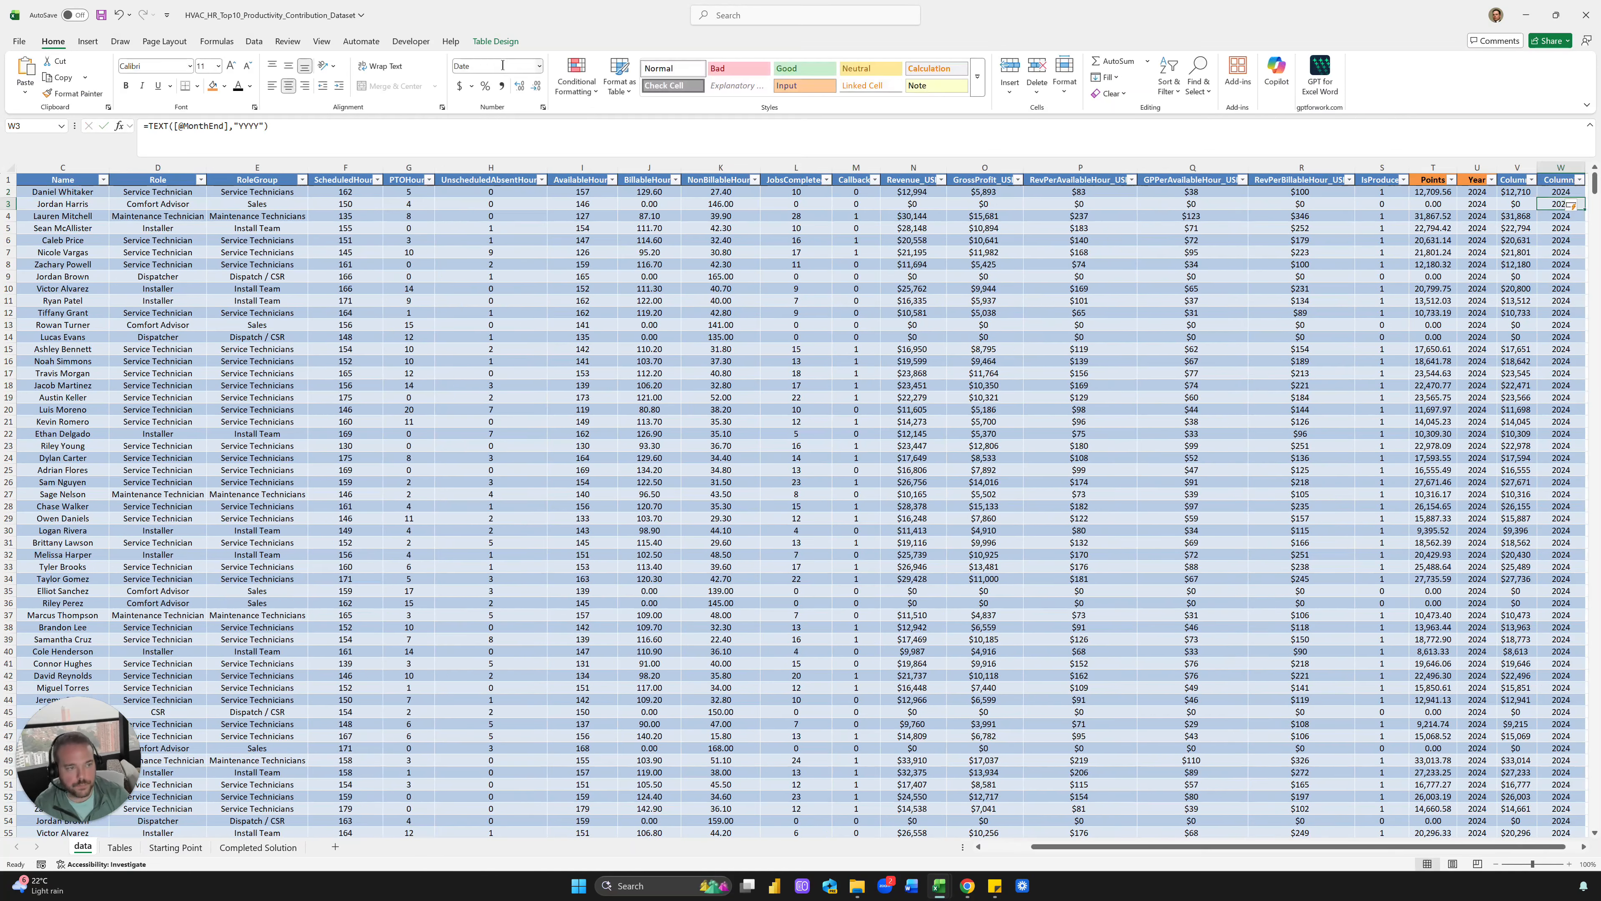
key(Left)
key(Up)
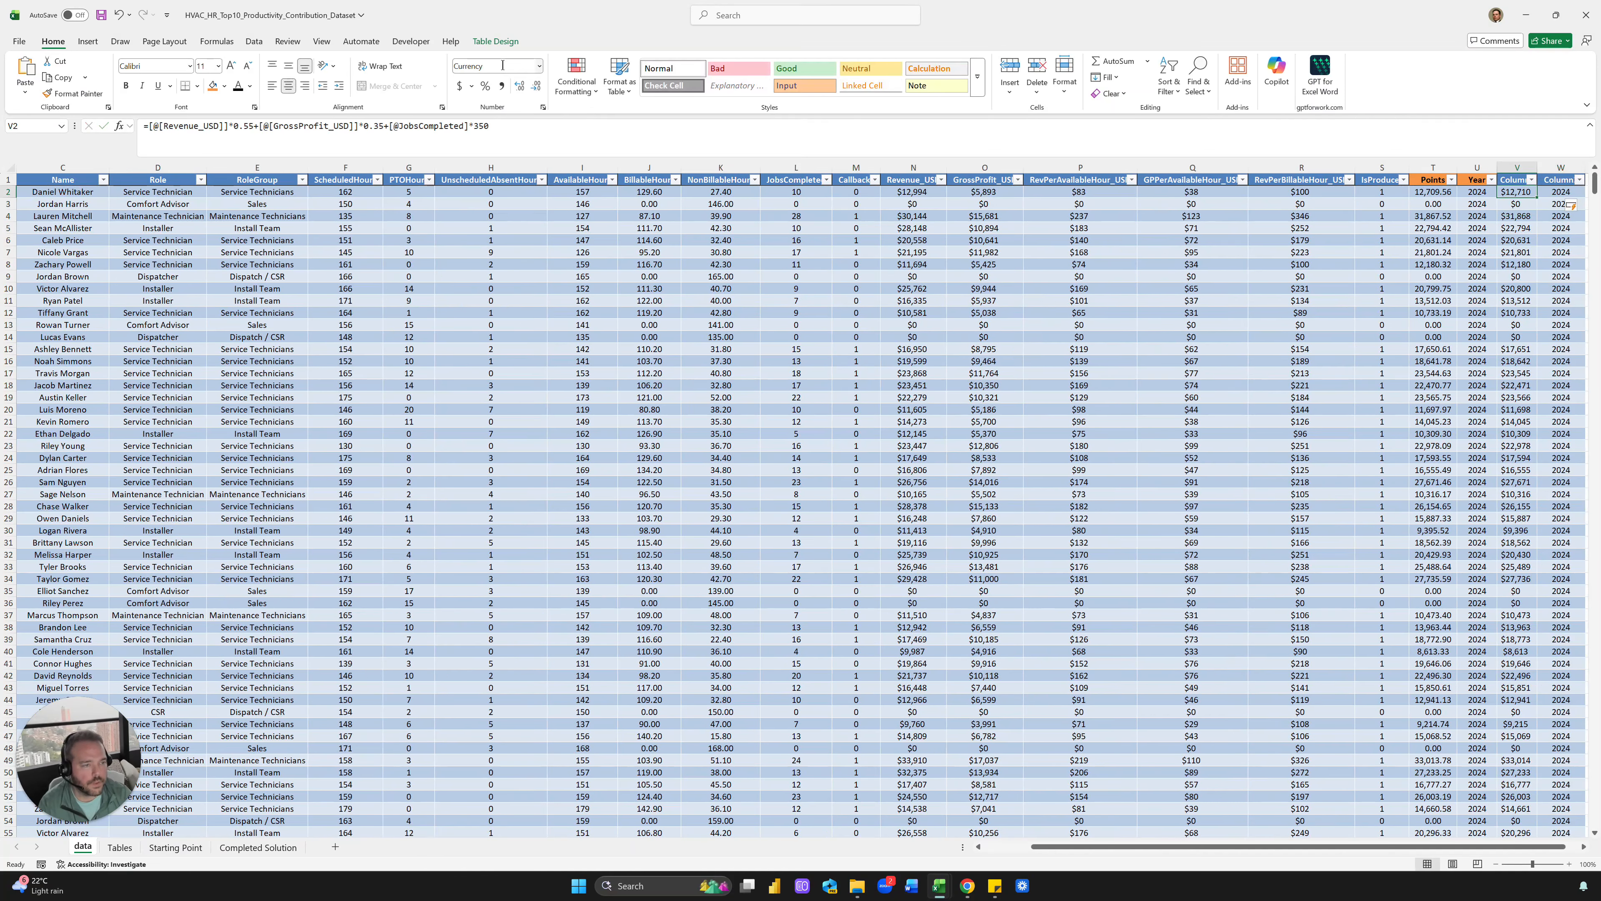
key(shift+Right)
key(shift+Down)
key(shift+Down)
key(shift+Down)
key(shift+Down)
key(shift+Down)
key(shift+Down)
key(shift+Down)
key(Up)
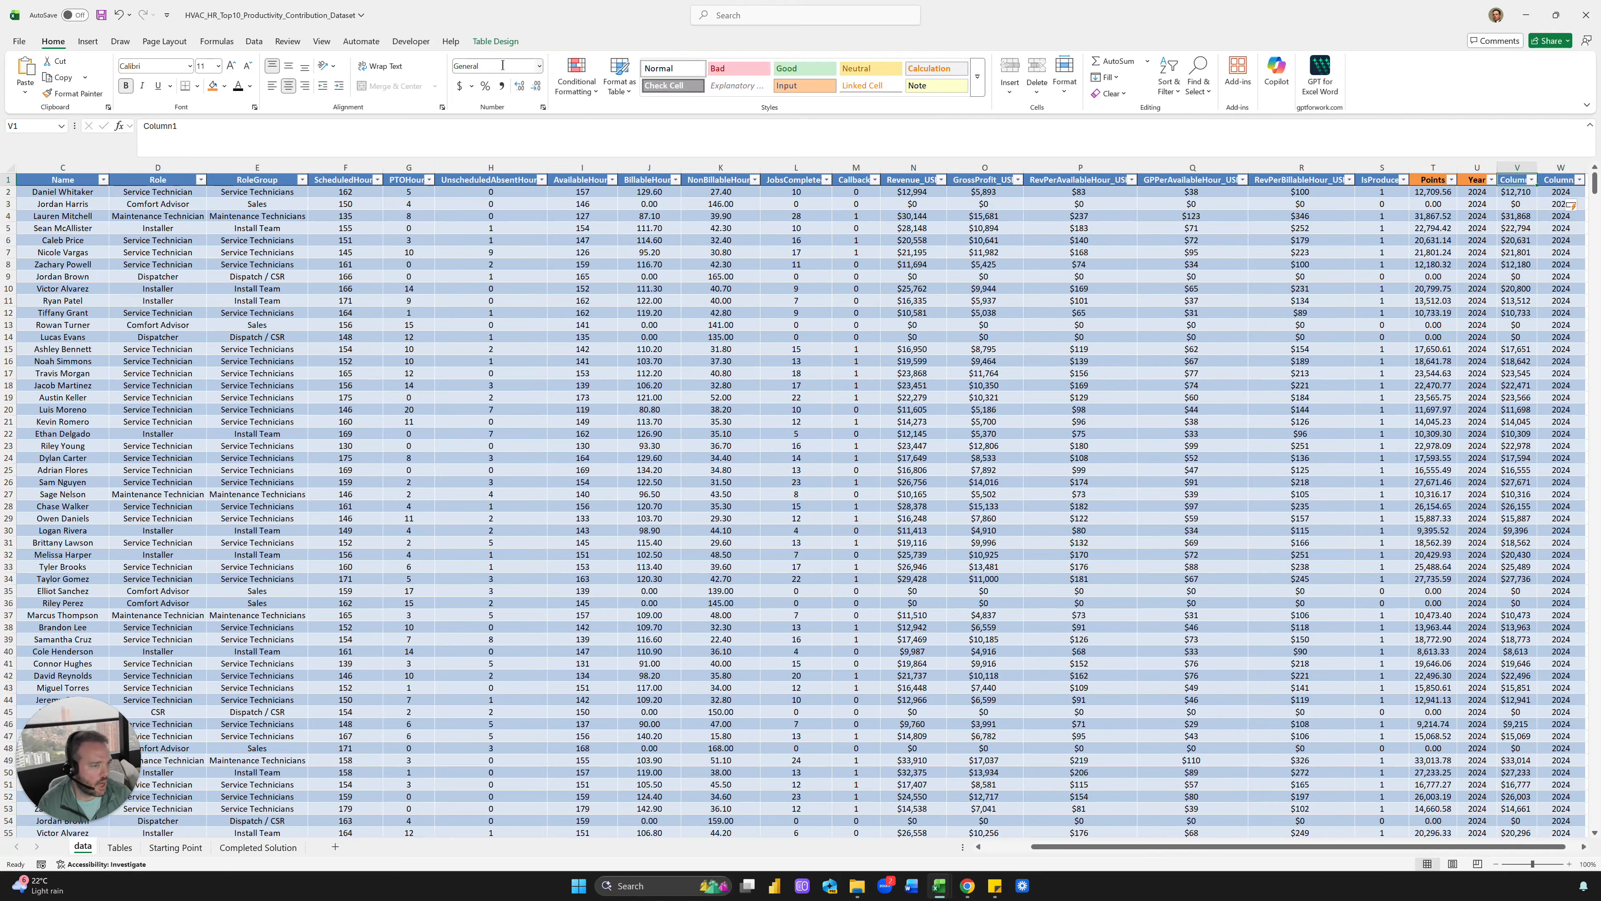
Revise the weights in T2's Points formula so T2 shows 9,559.56
click(983, 337)
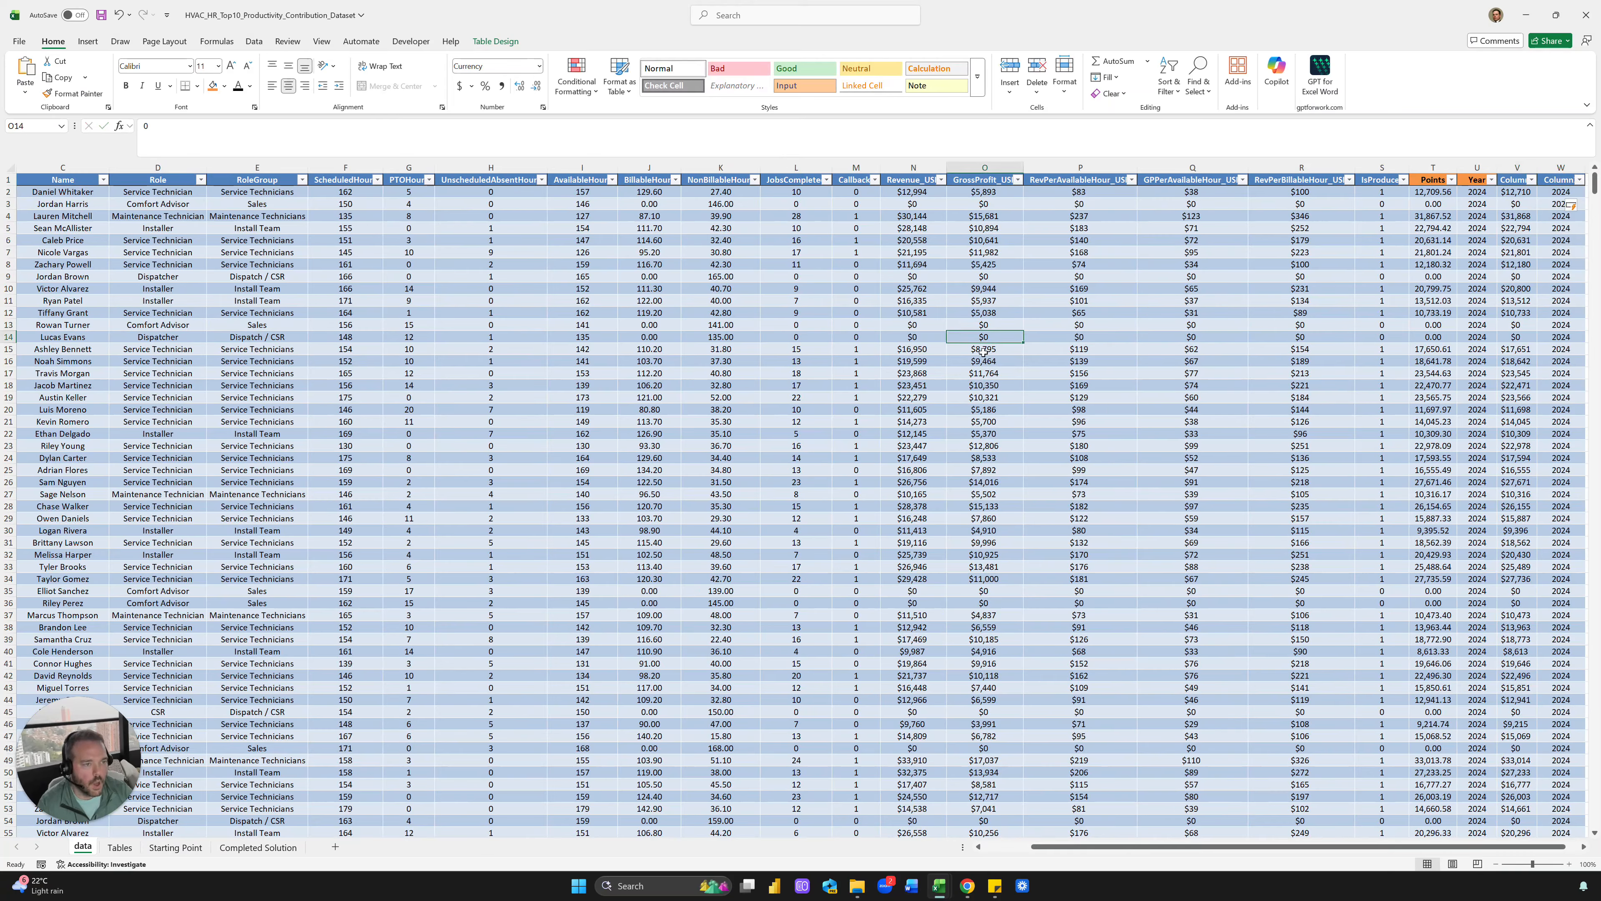
drag(1433, 192, 1431, 317)
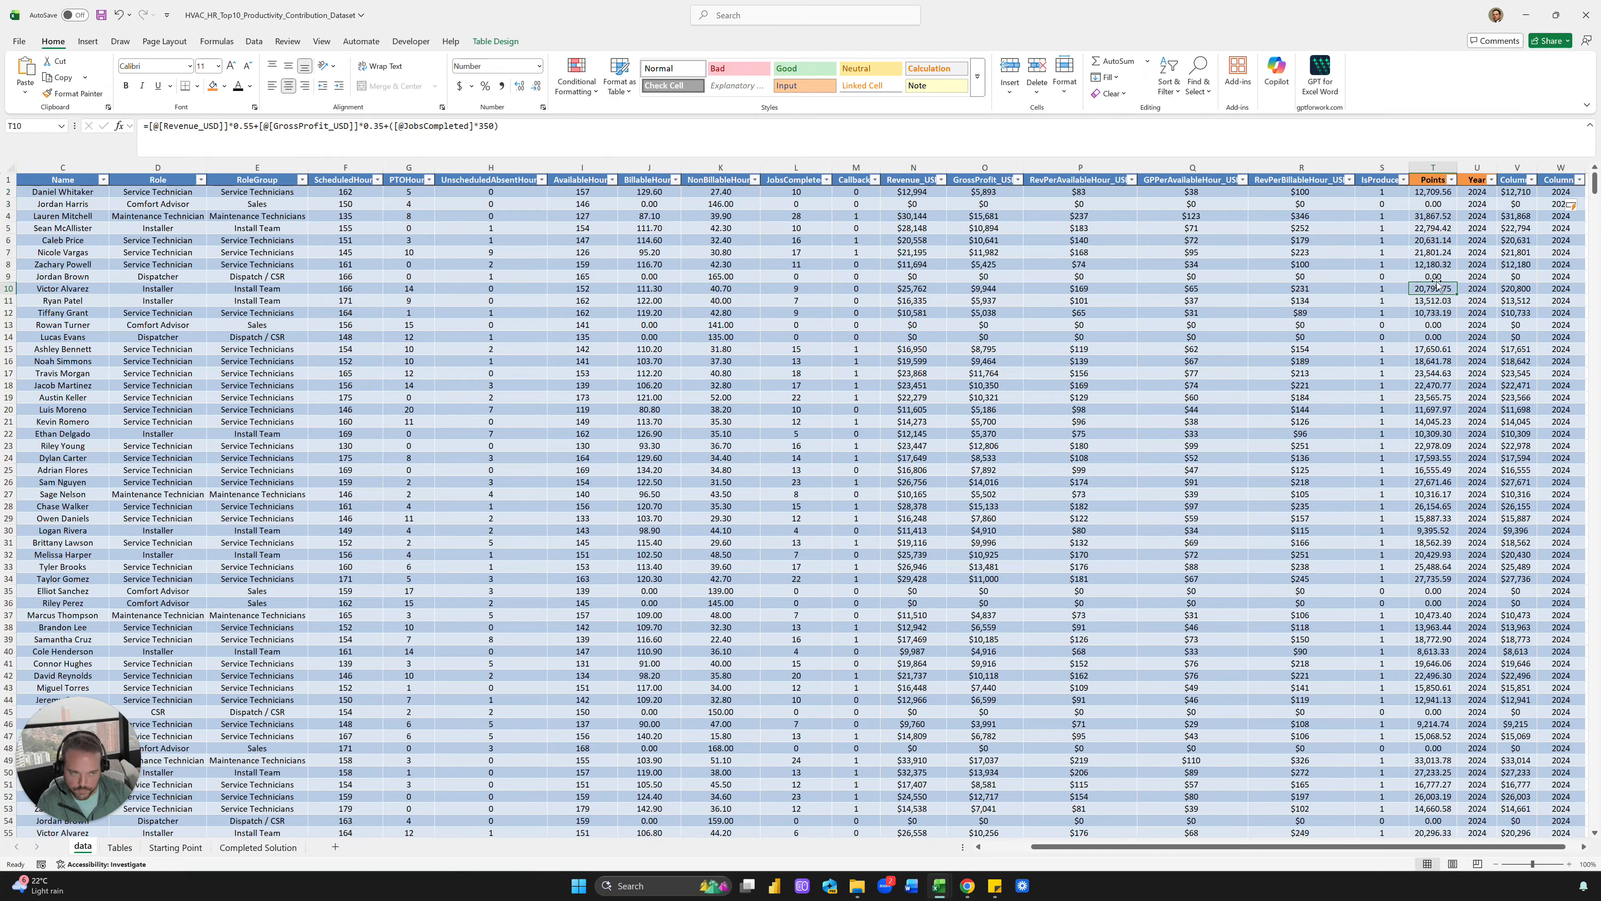
click(1476, 265)
click(1431, 194)
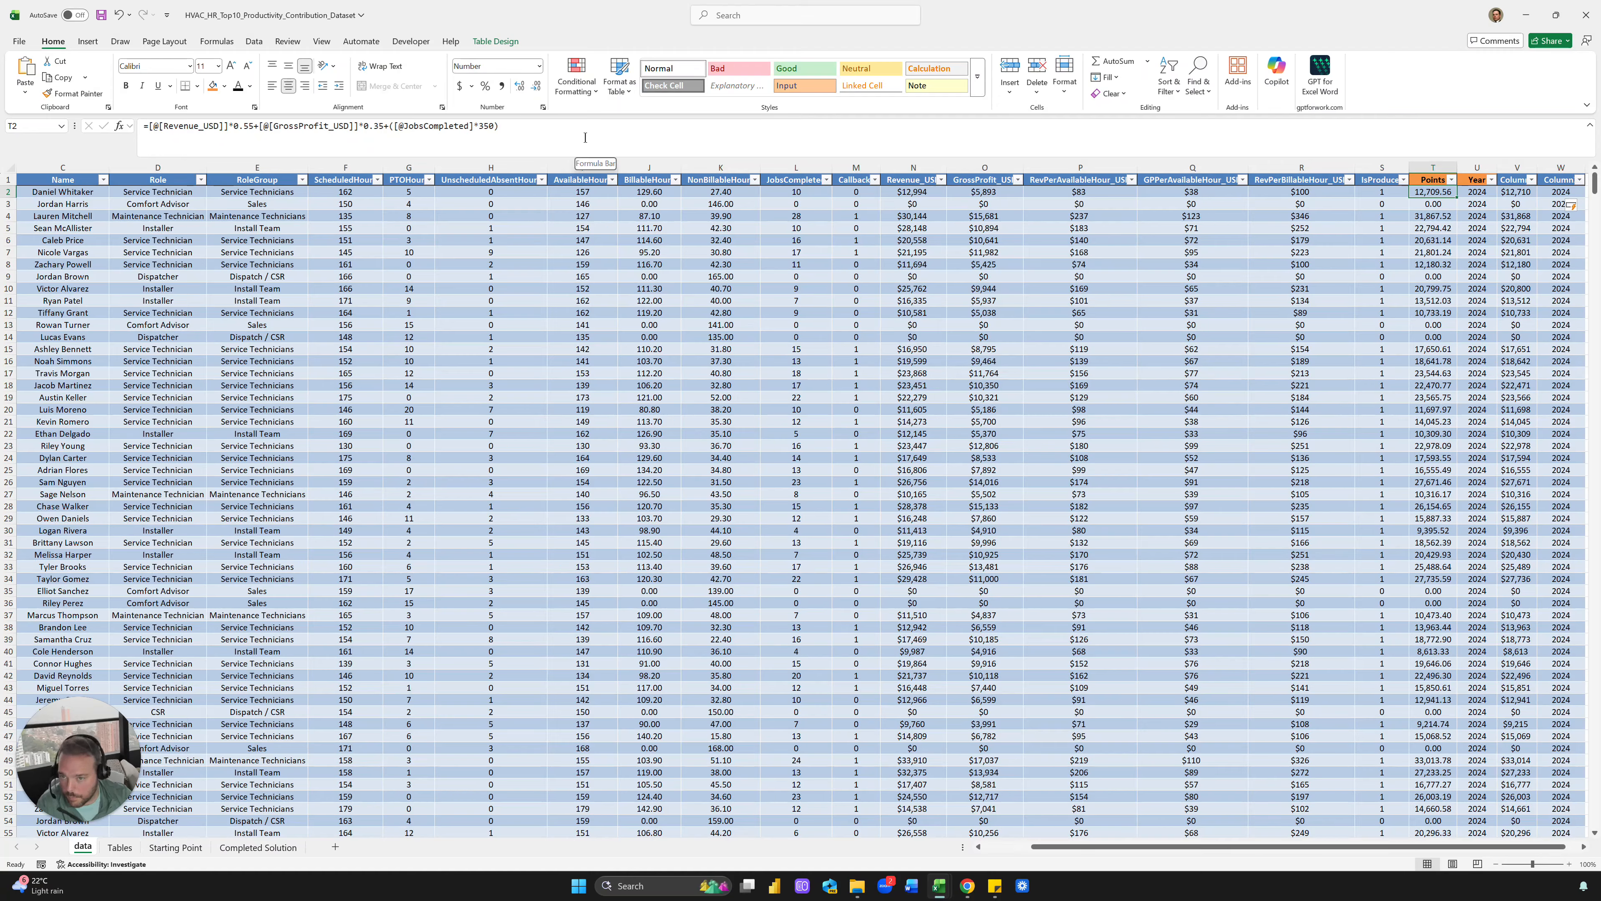
click(481, 143)
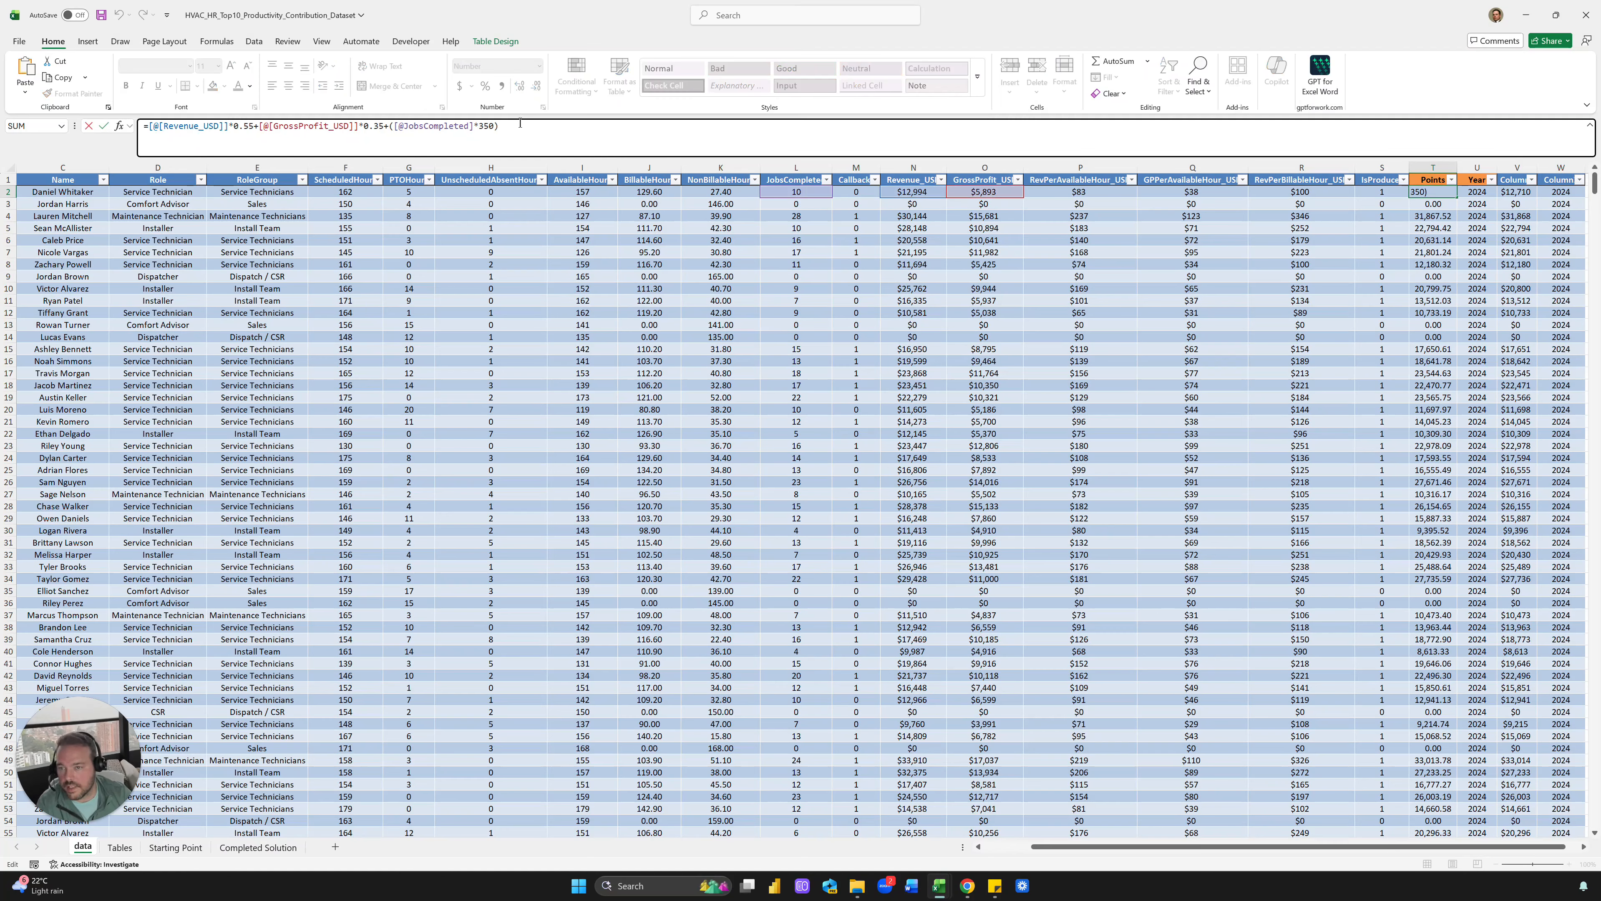
drag(500, 127, 391, 117)
click(396, 128)
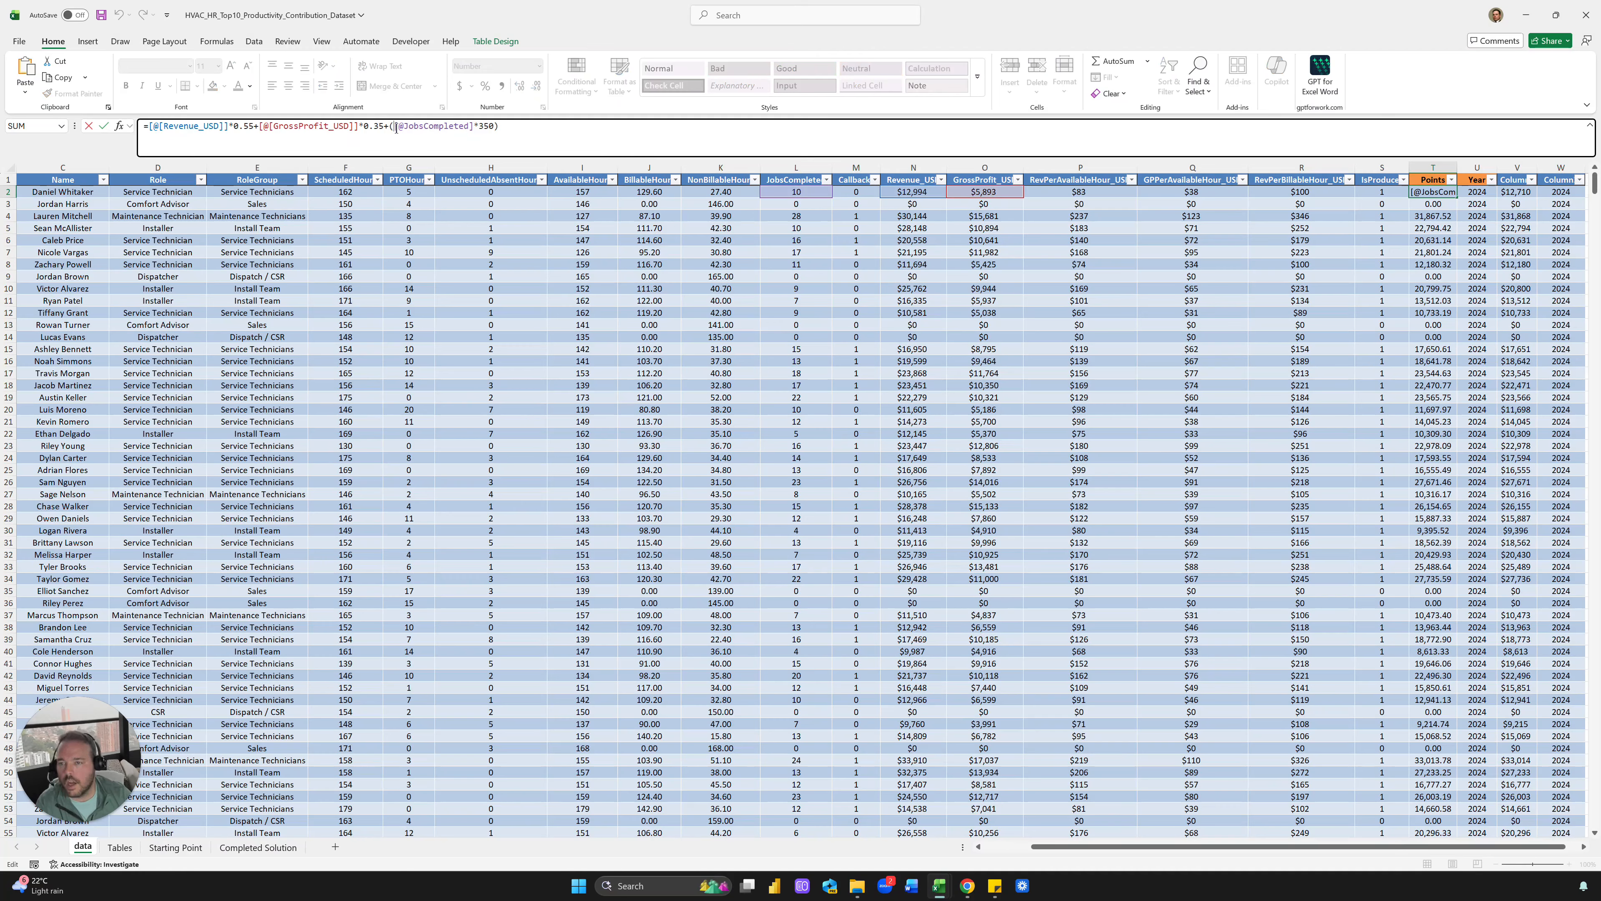
click(576, 130)
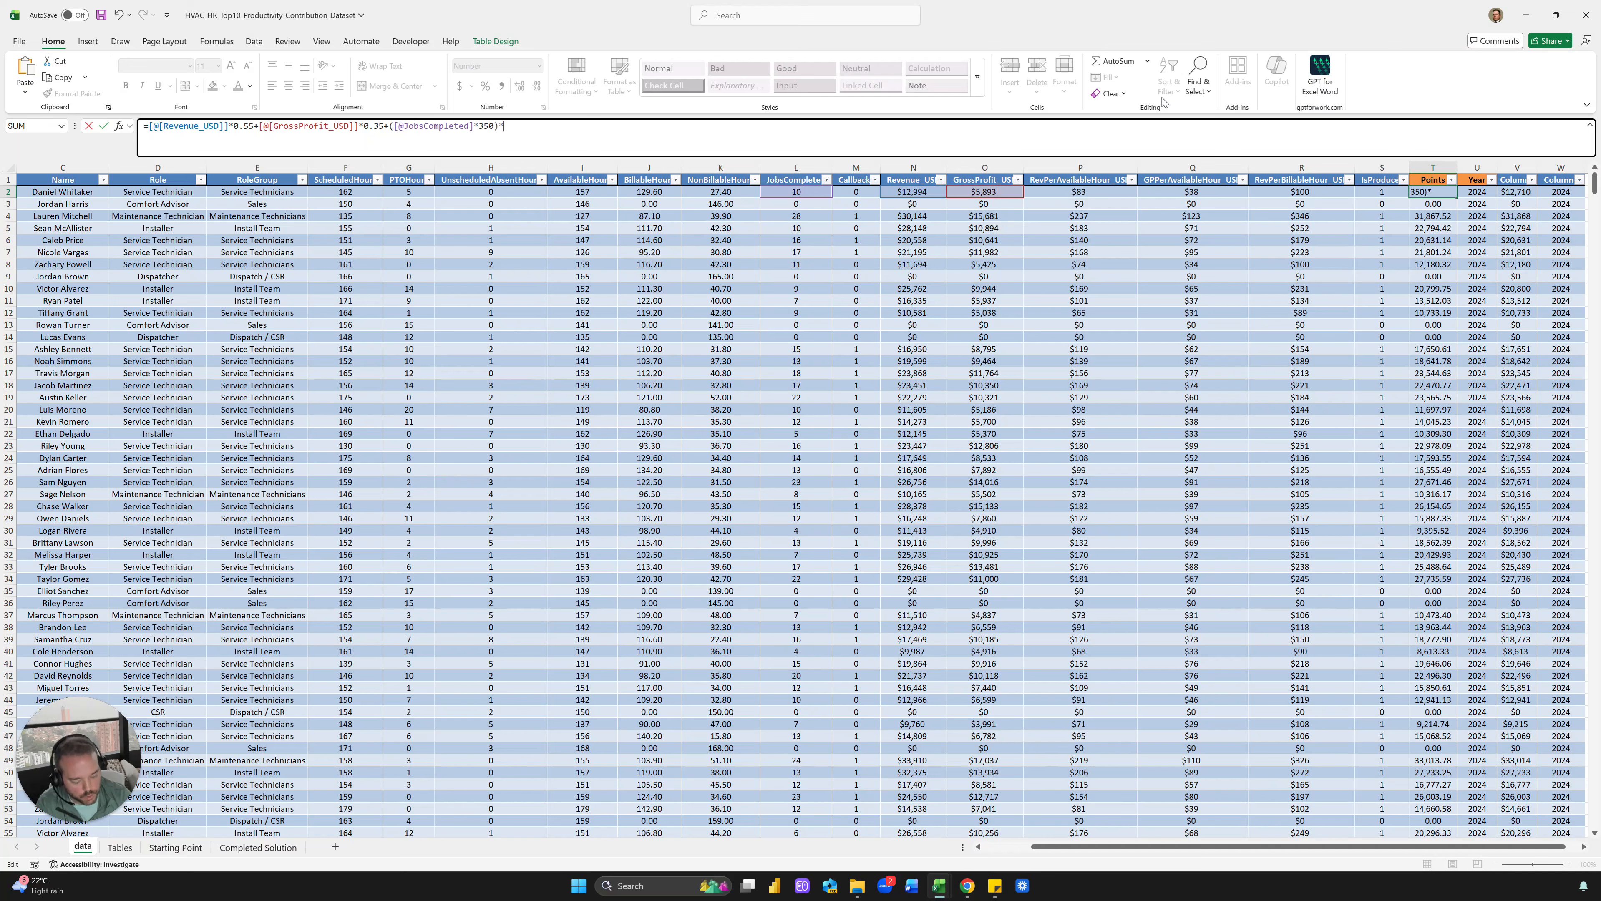
key(ctrl+Return)
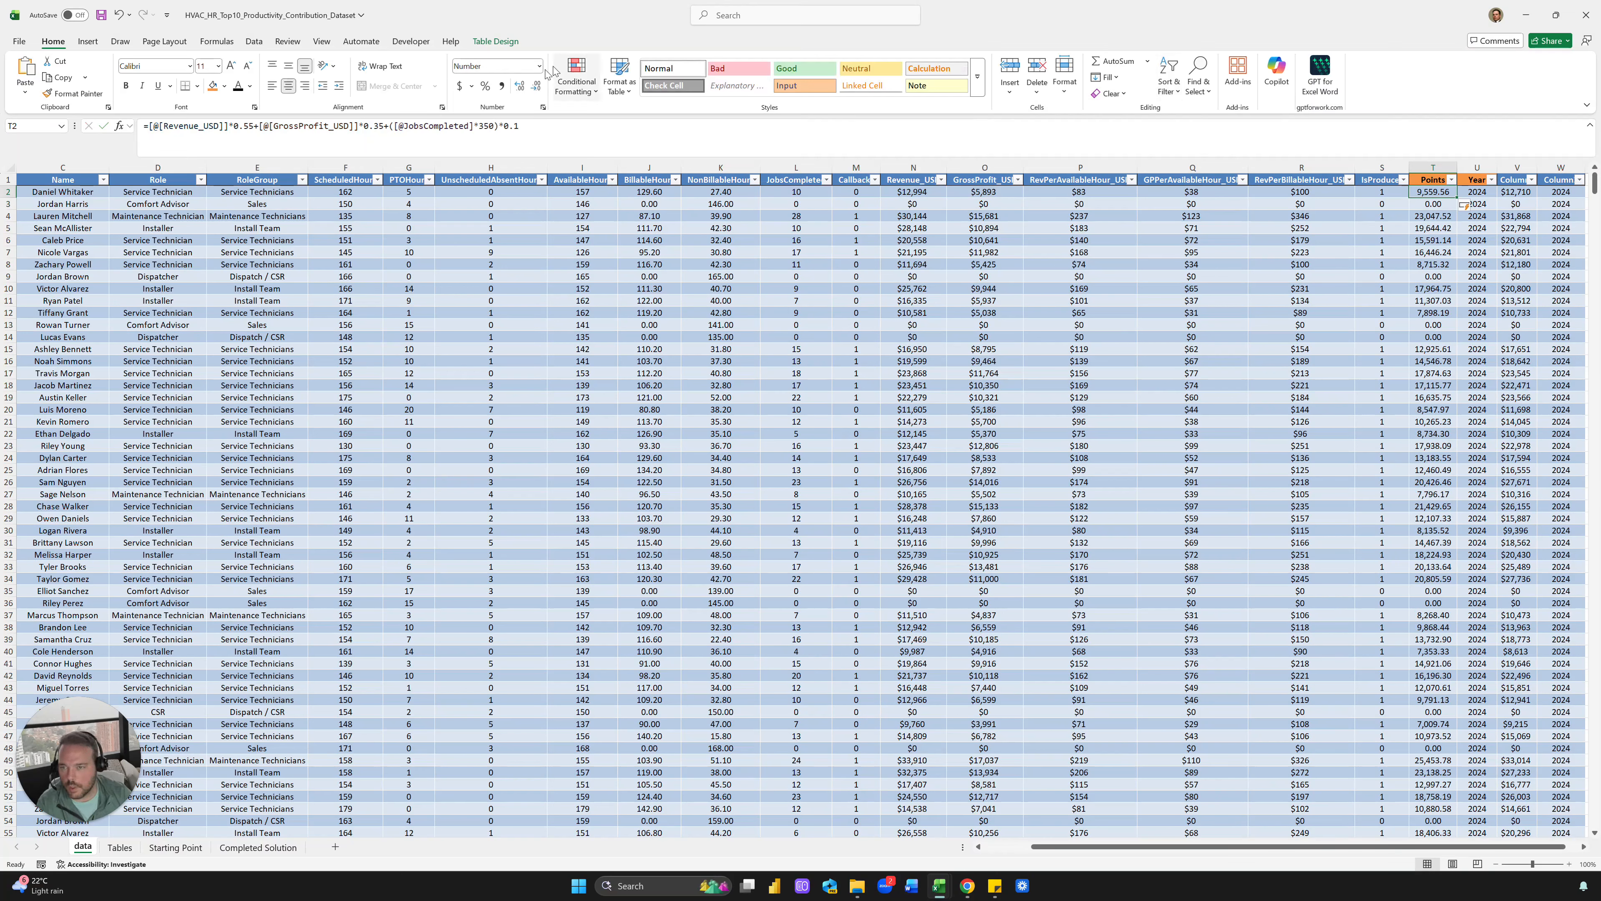
click(394, 127)
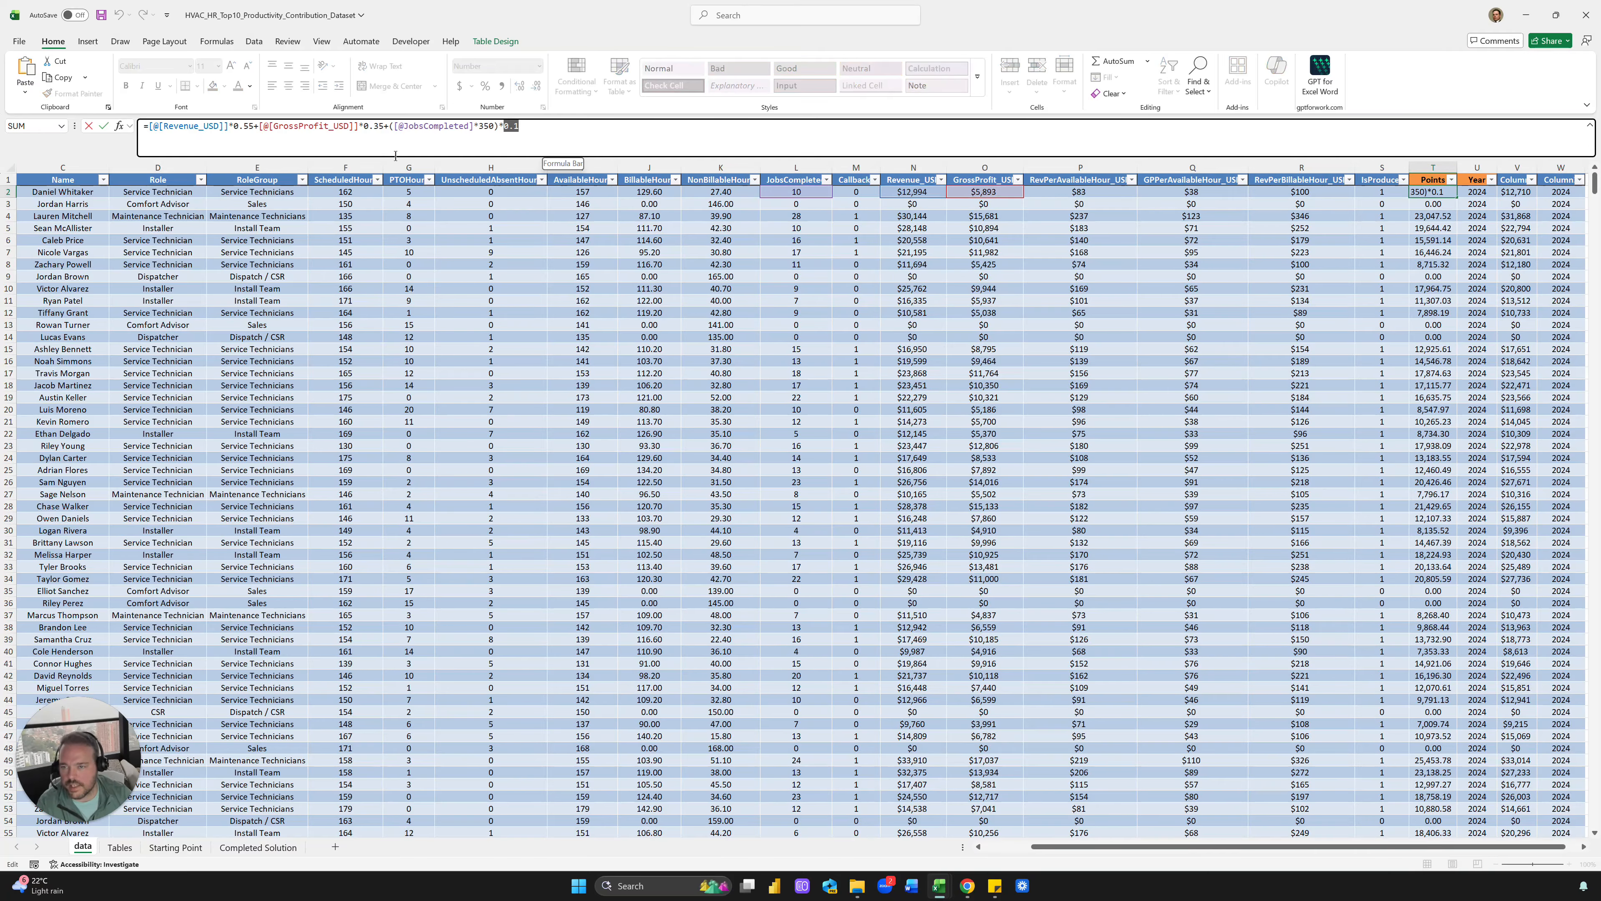
drag(373, 126, 382, 127)
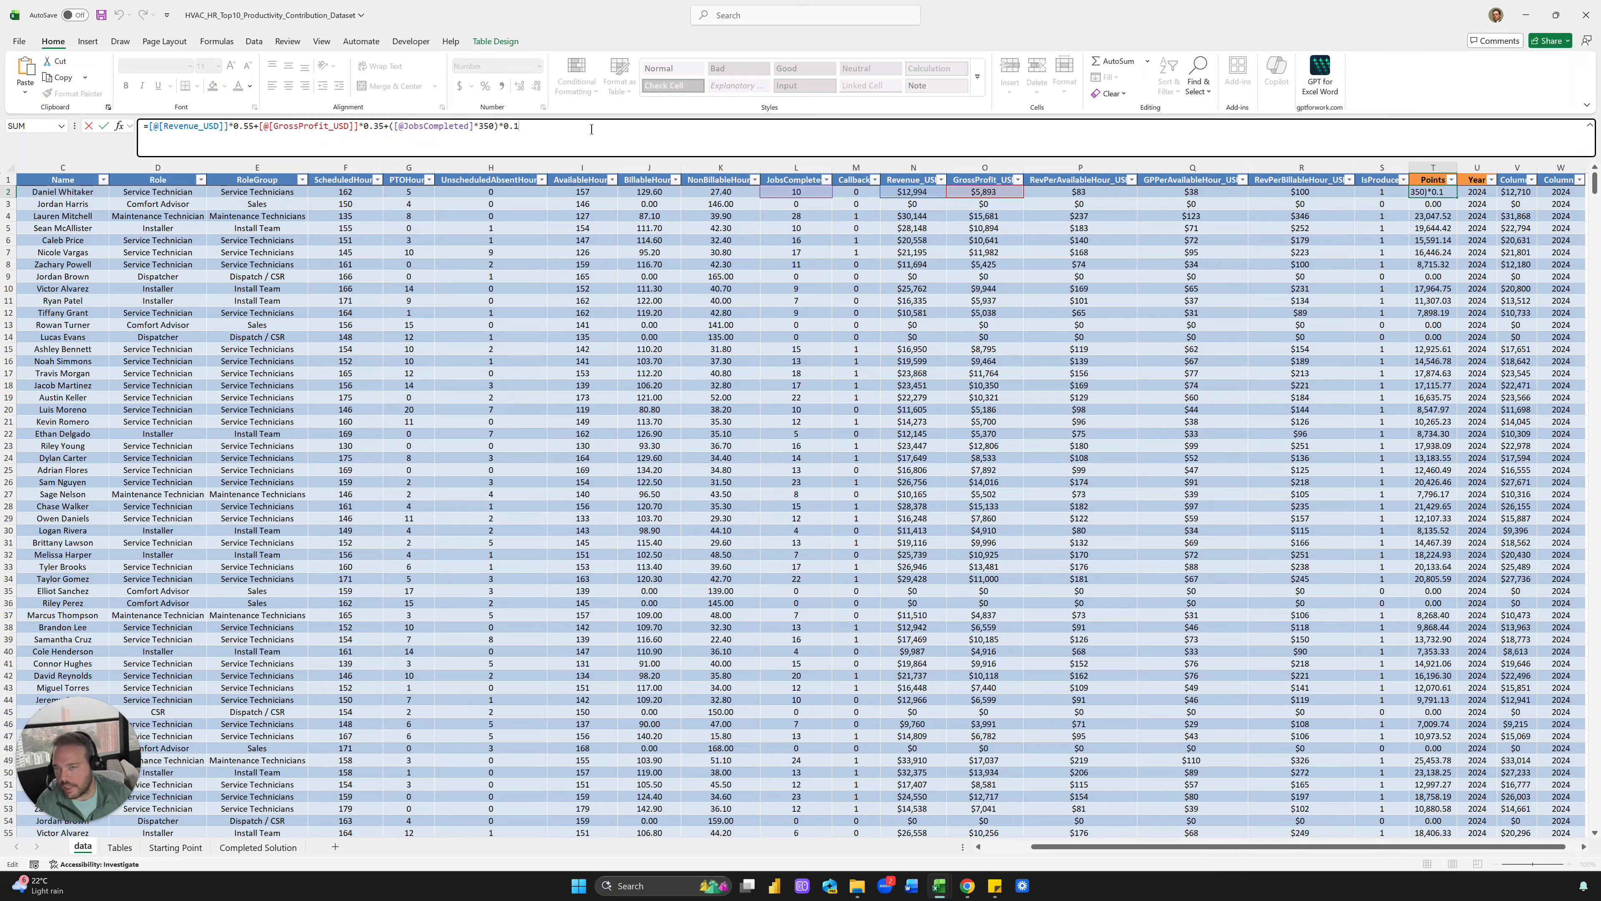
key(ctrl+Return)
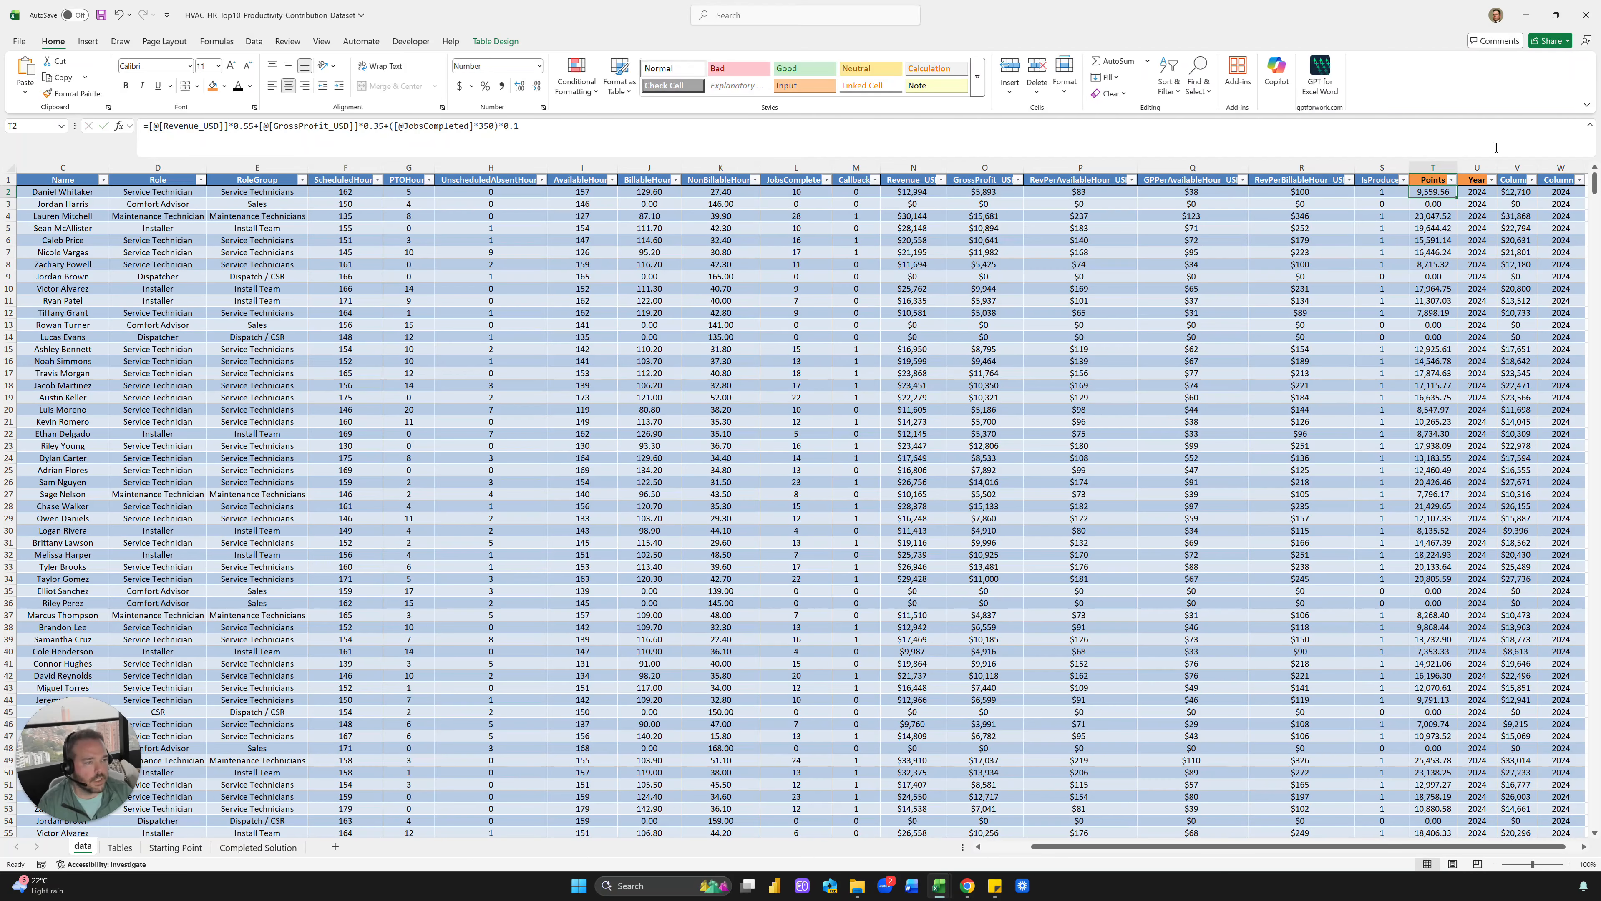
Delete the two helper columns V:W after Year
drag(1518, 168, 1560, 167)
key(ctrl+minus)
click(1192, 337)
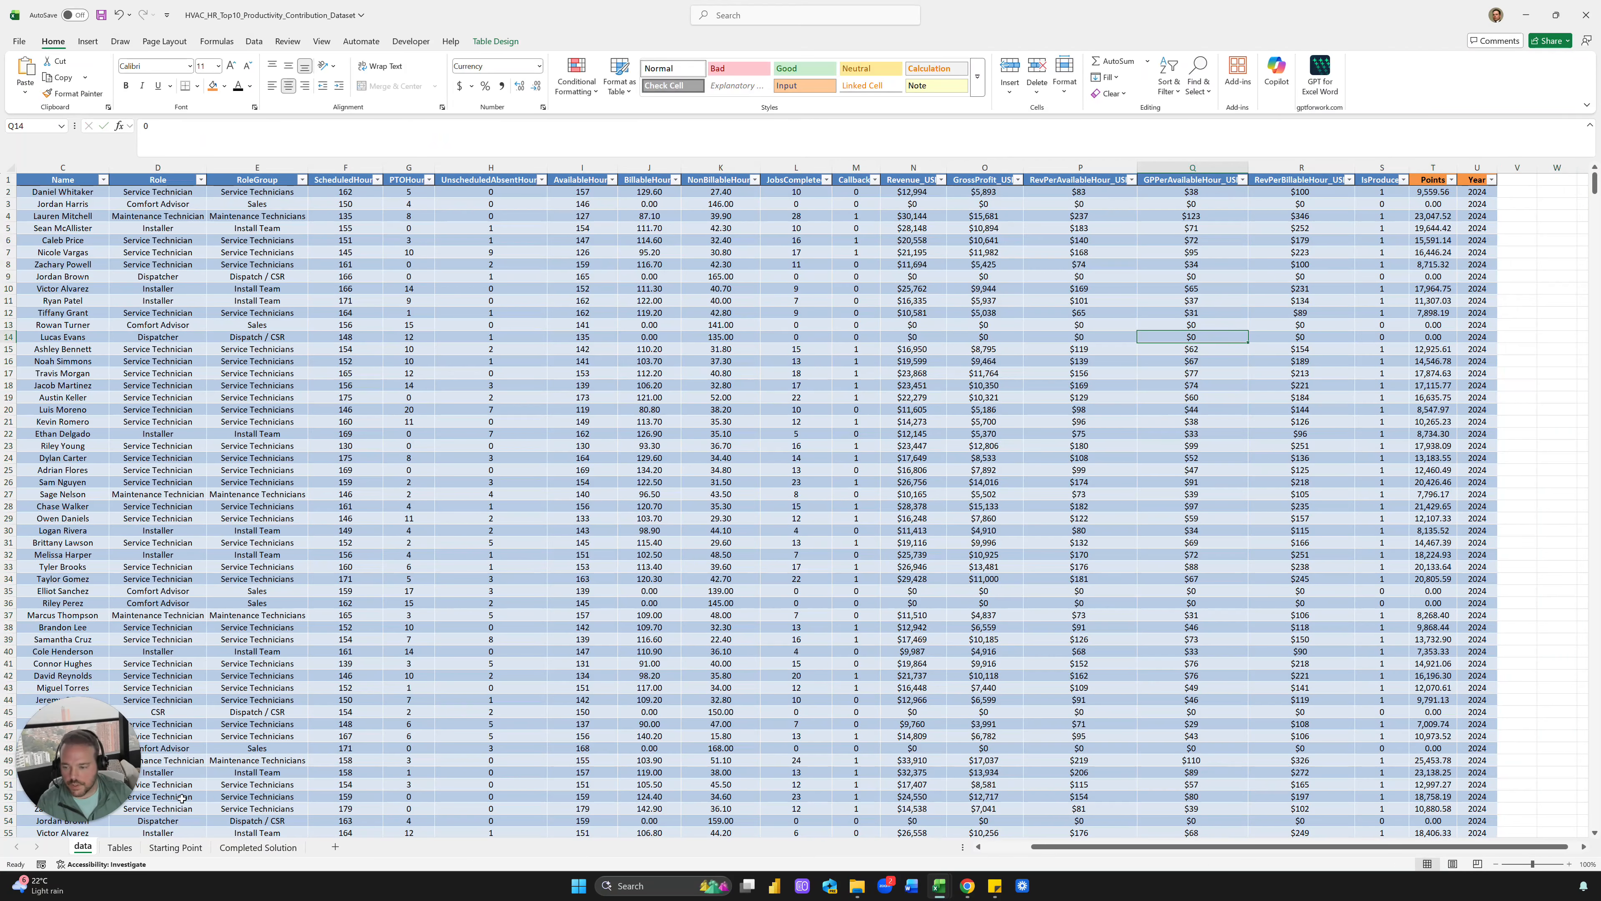
Look over the finished employee list on the Completed Solution sheet
click(189, 847)
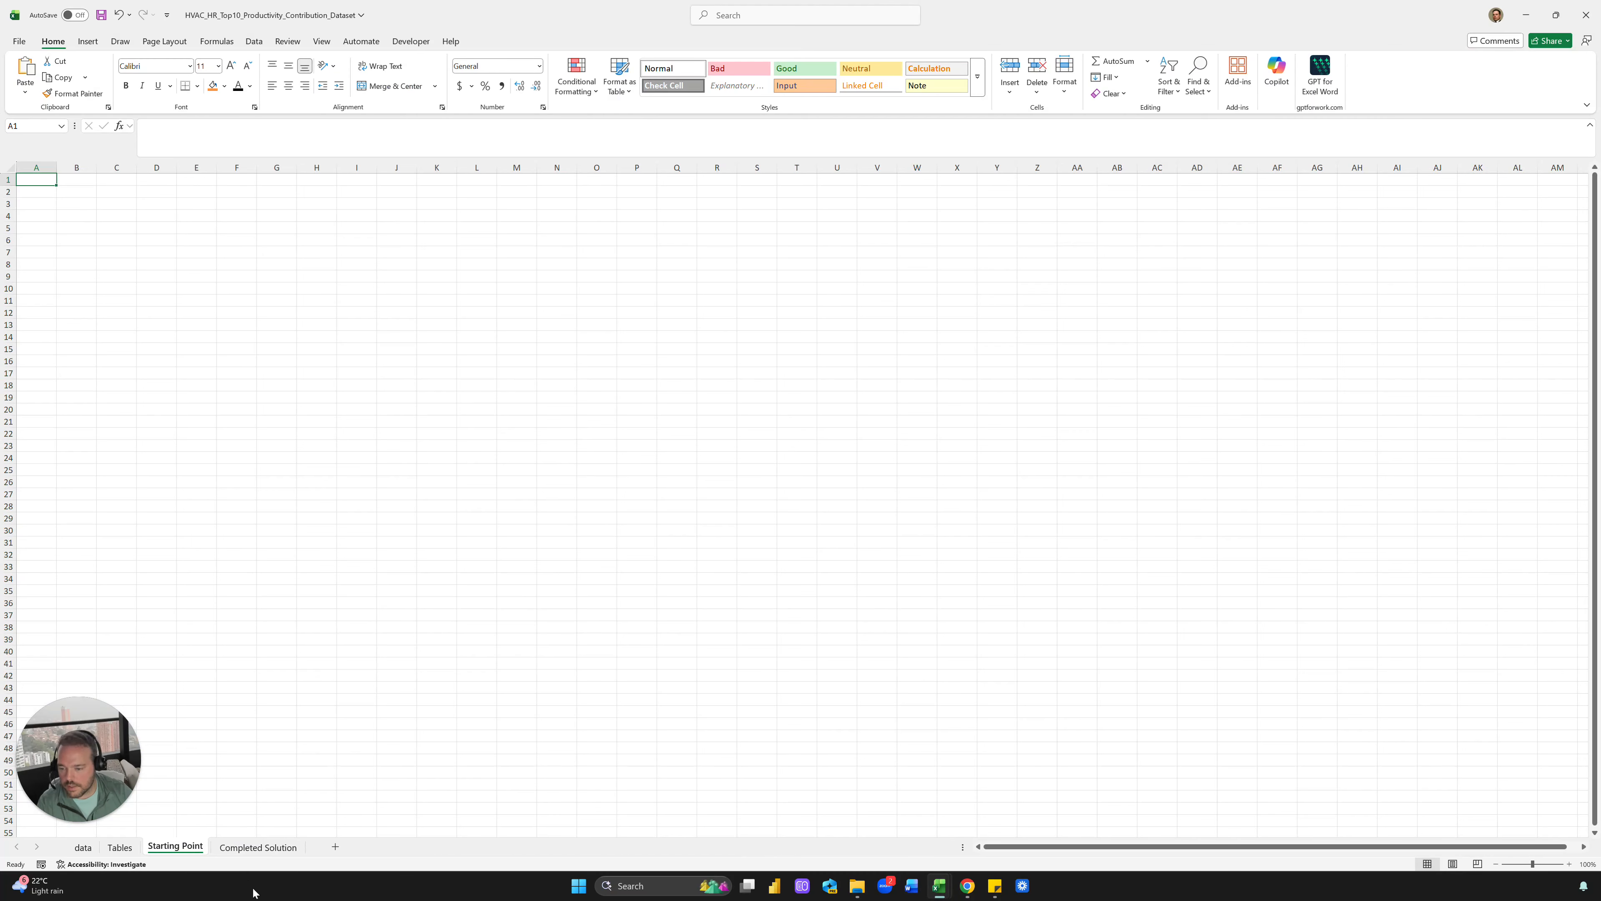
click(257, 849)
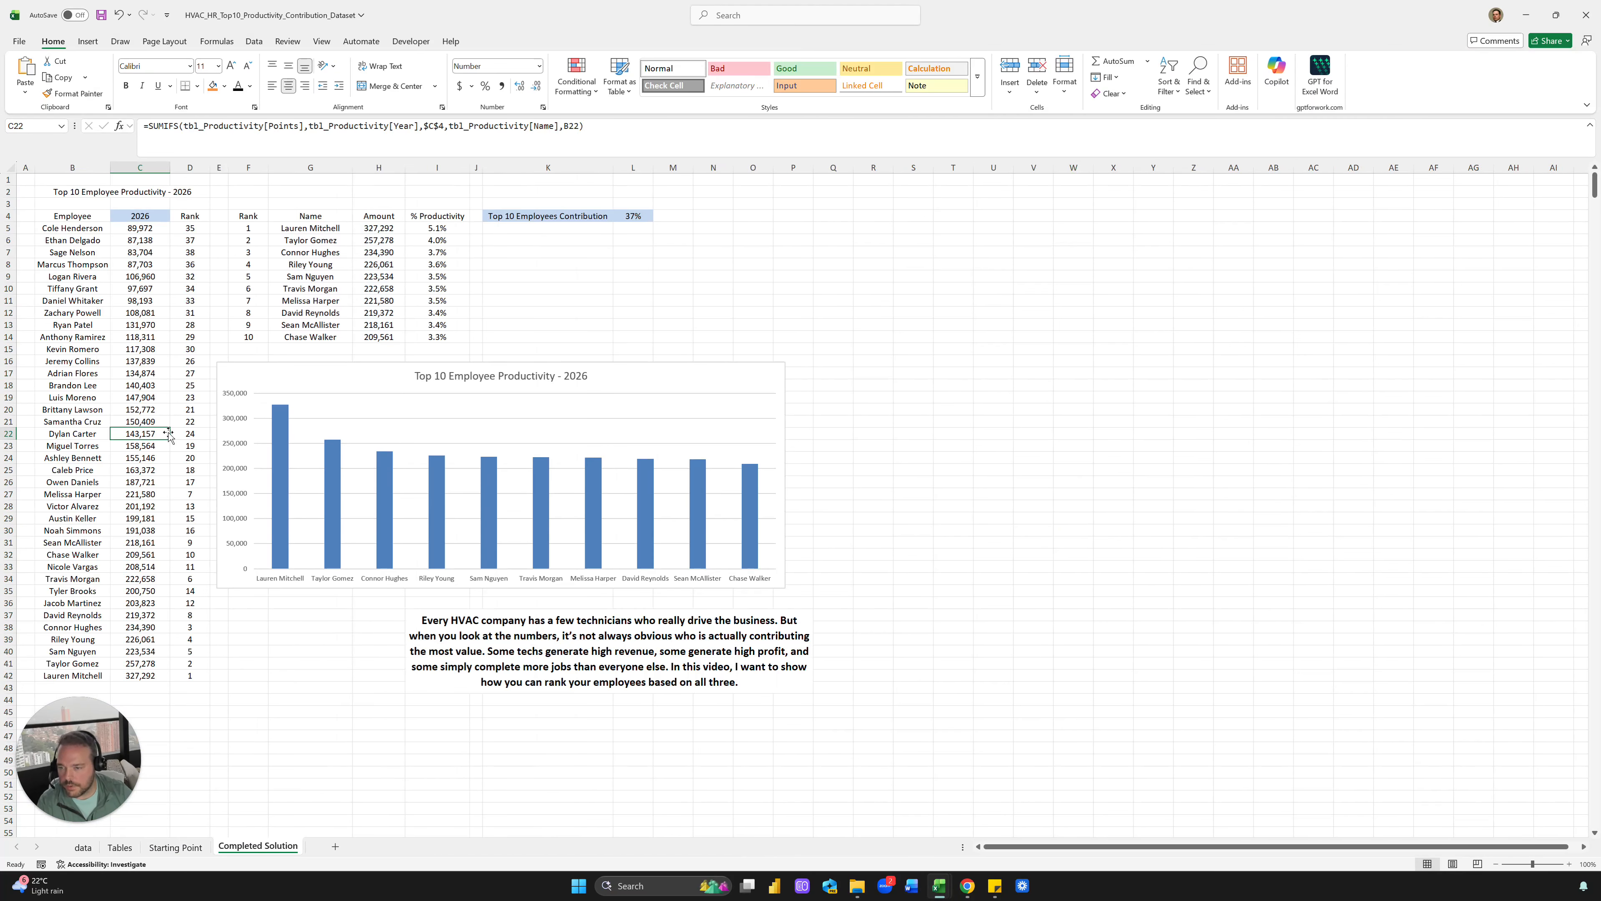
click(102, 230)
click(95, 277)
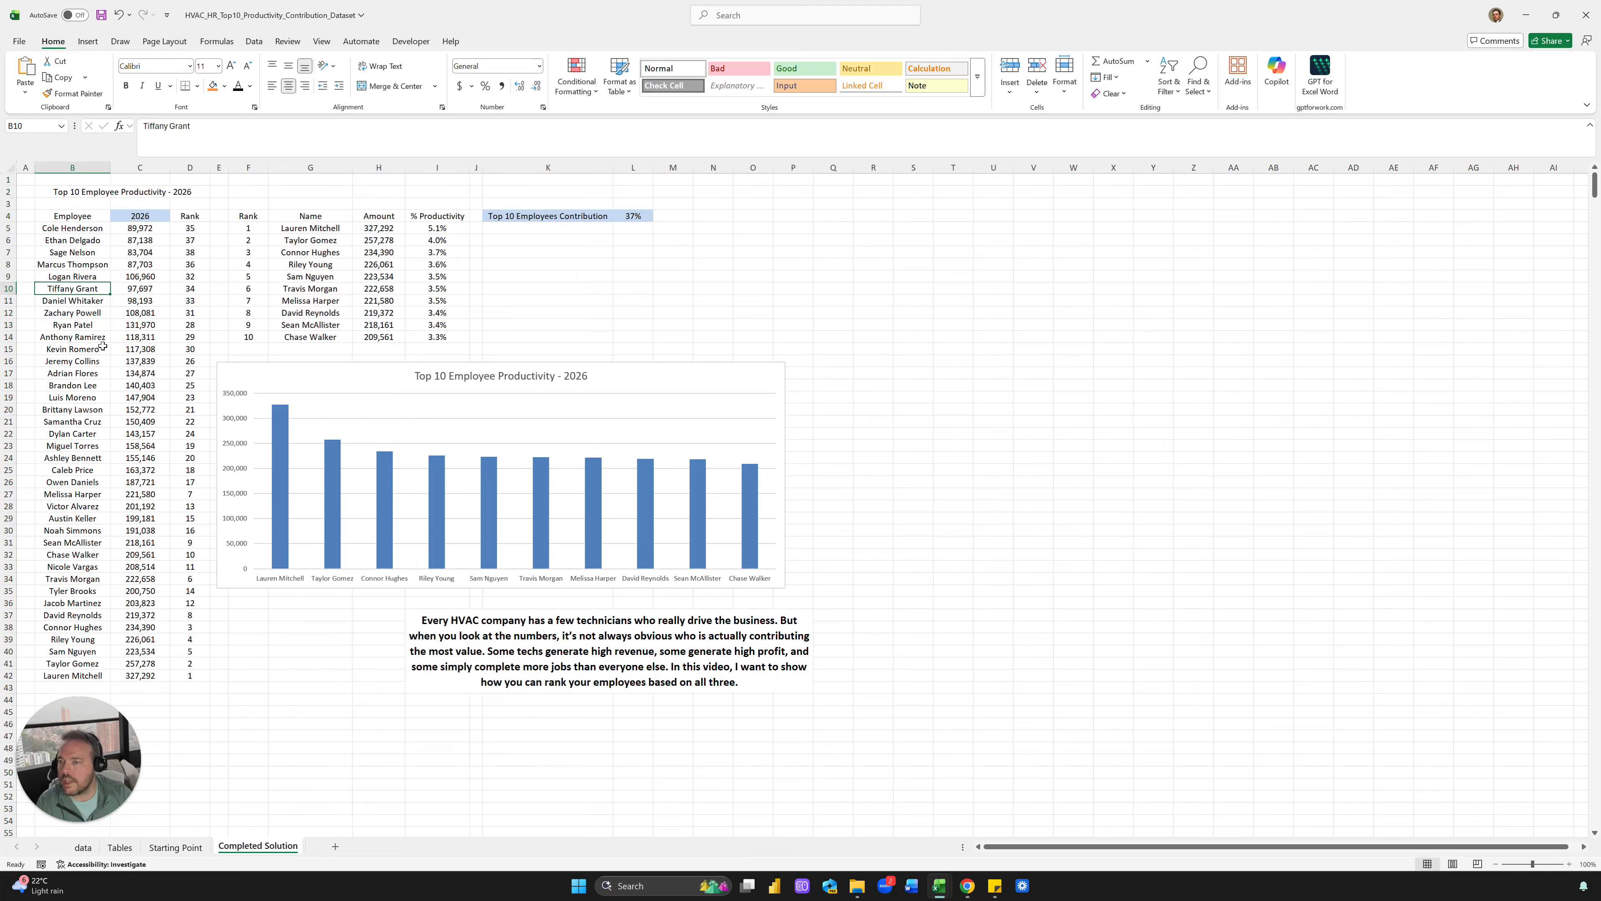
click(95, 337)
click(94, 349)
click(95, 277)
click(90, 251)
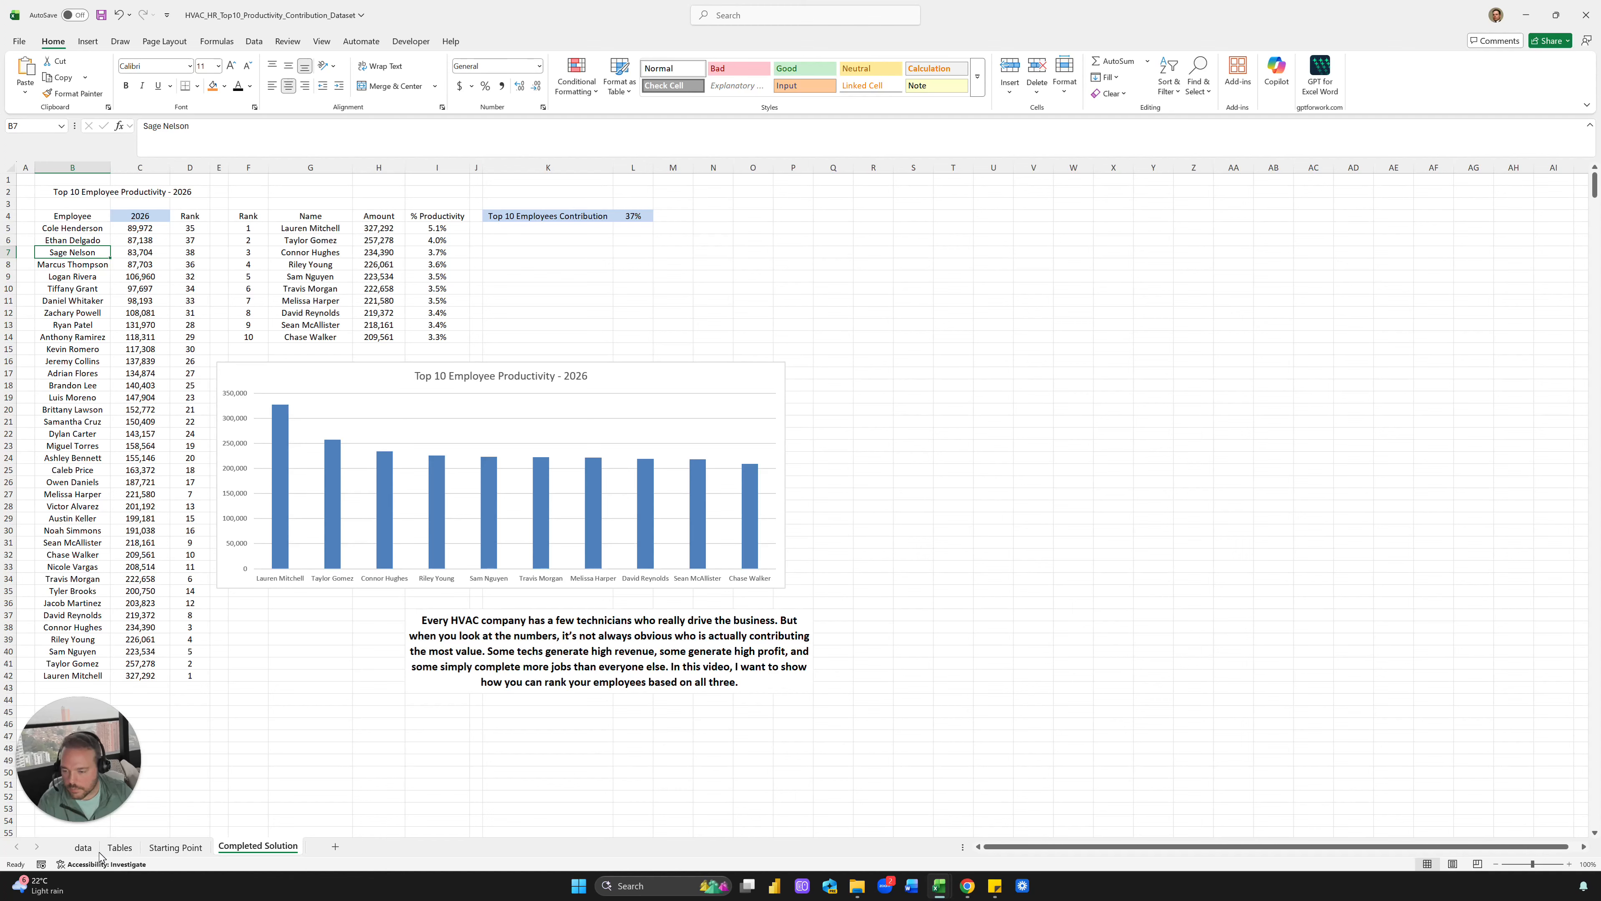
Return to the blank Starting Point sheet with B2 selected for the heading
click(172, 847)
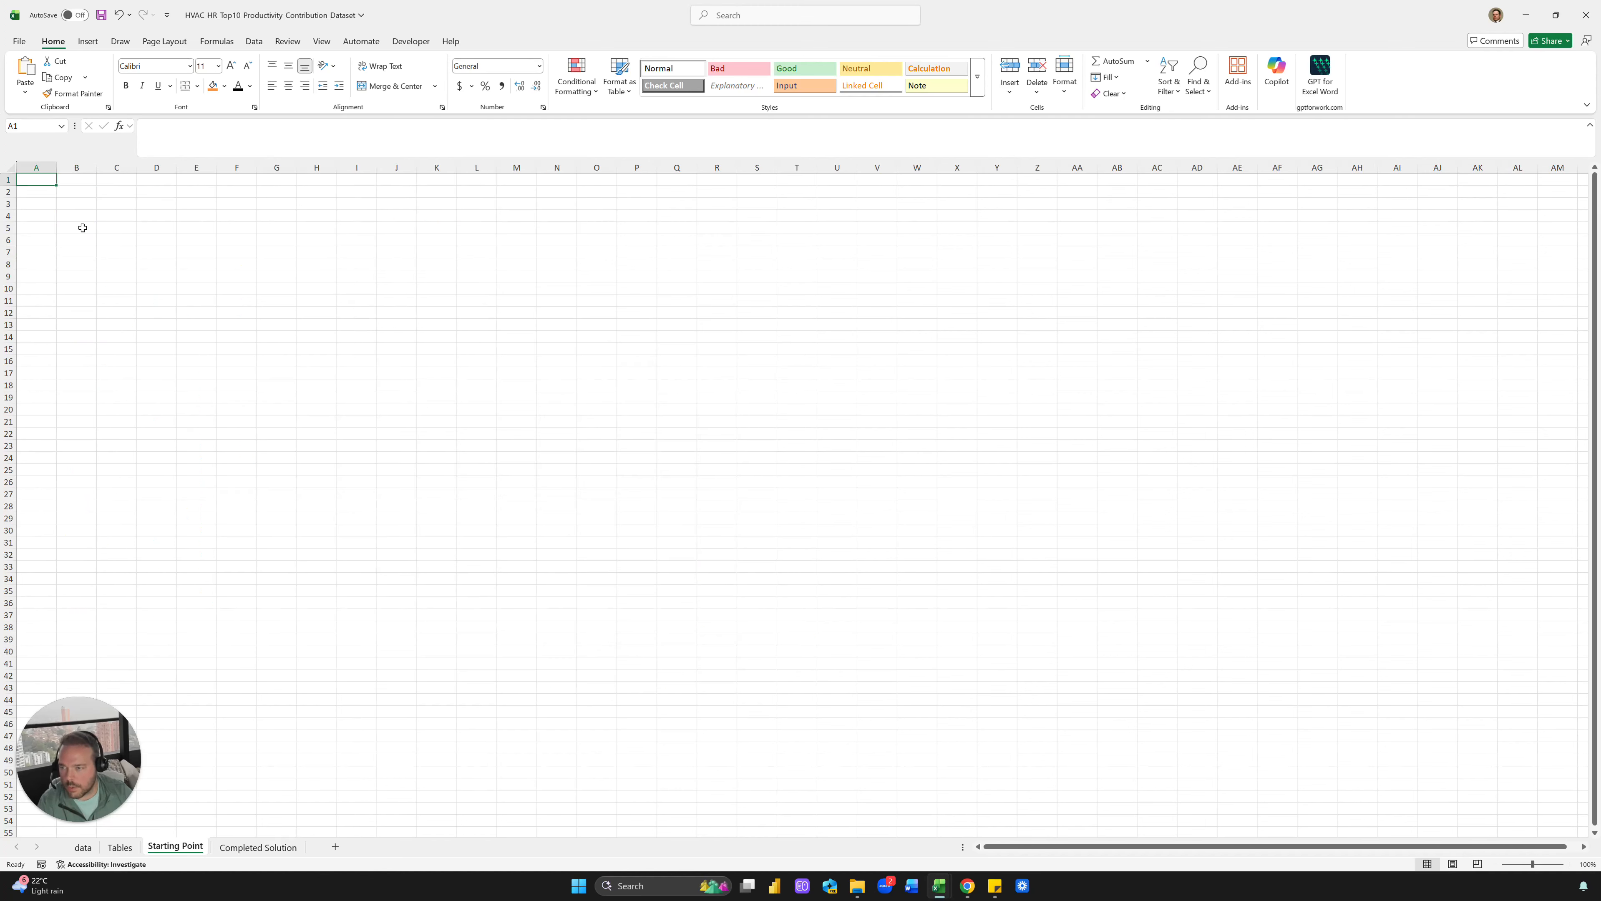
click(71, 196)
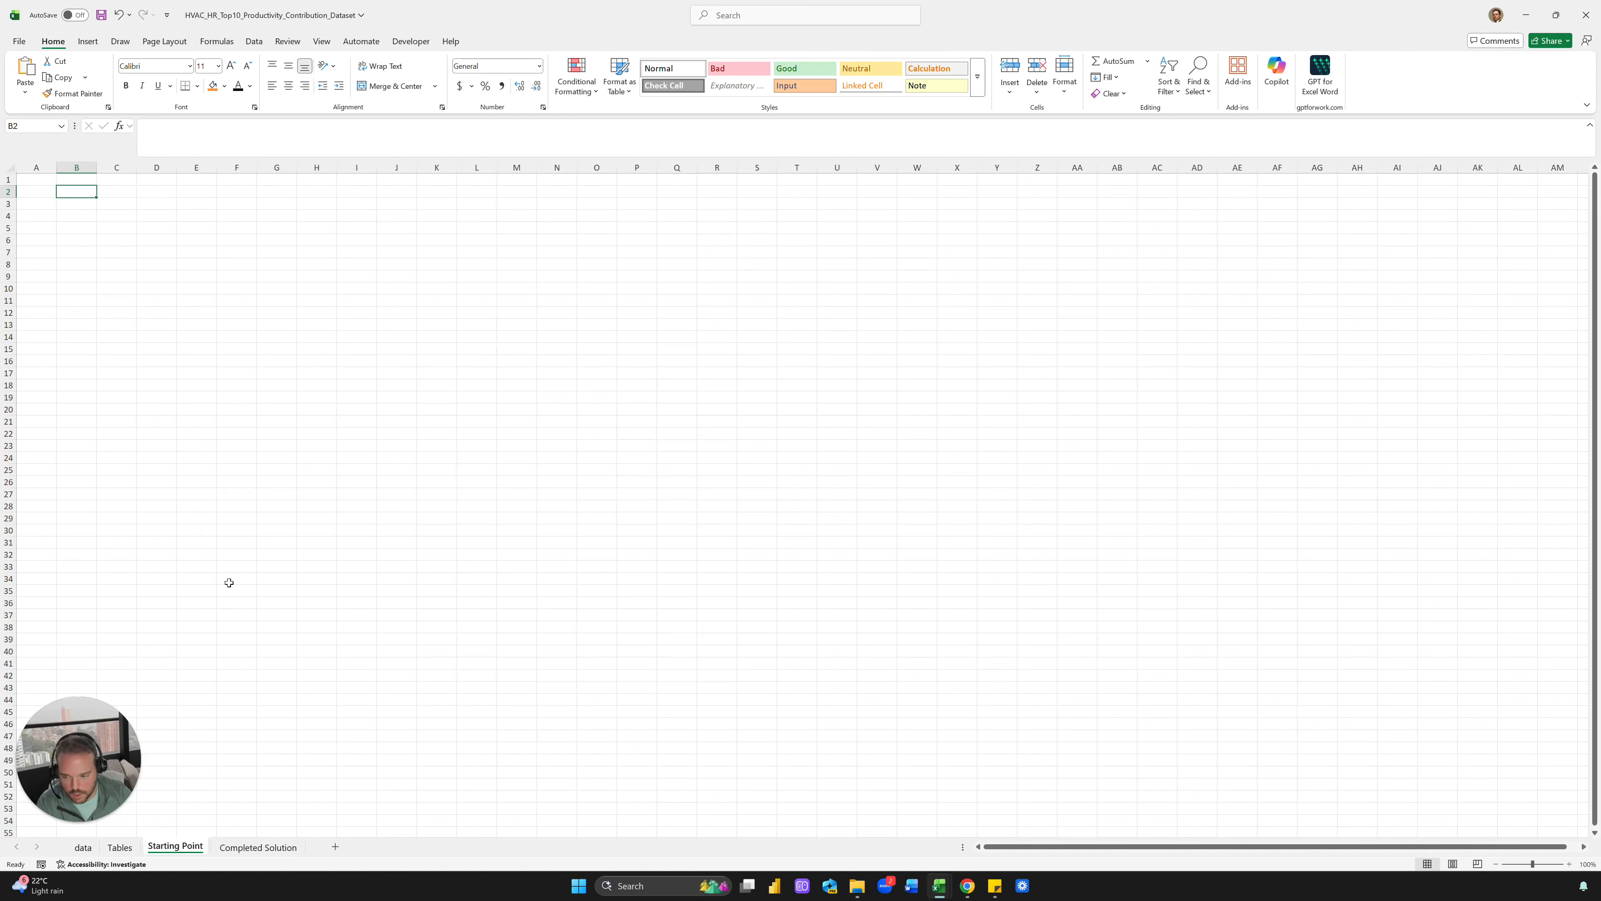
click(281, 846)
click(176, 835)
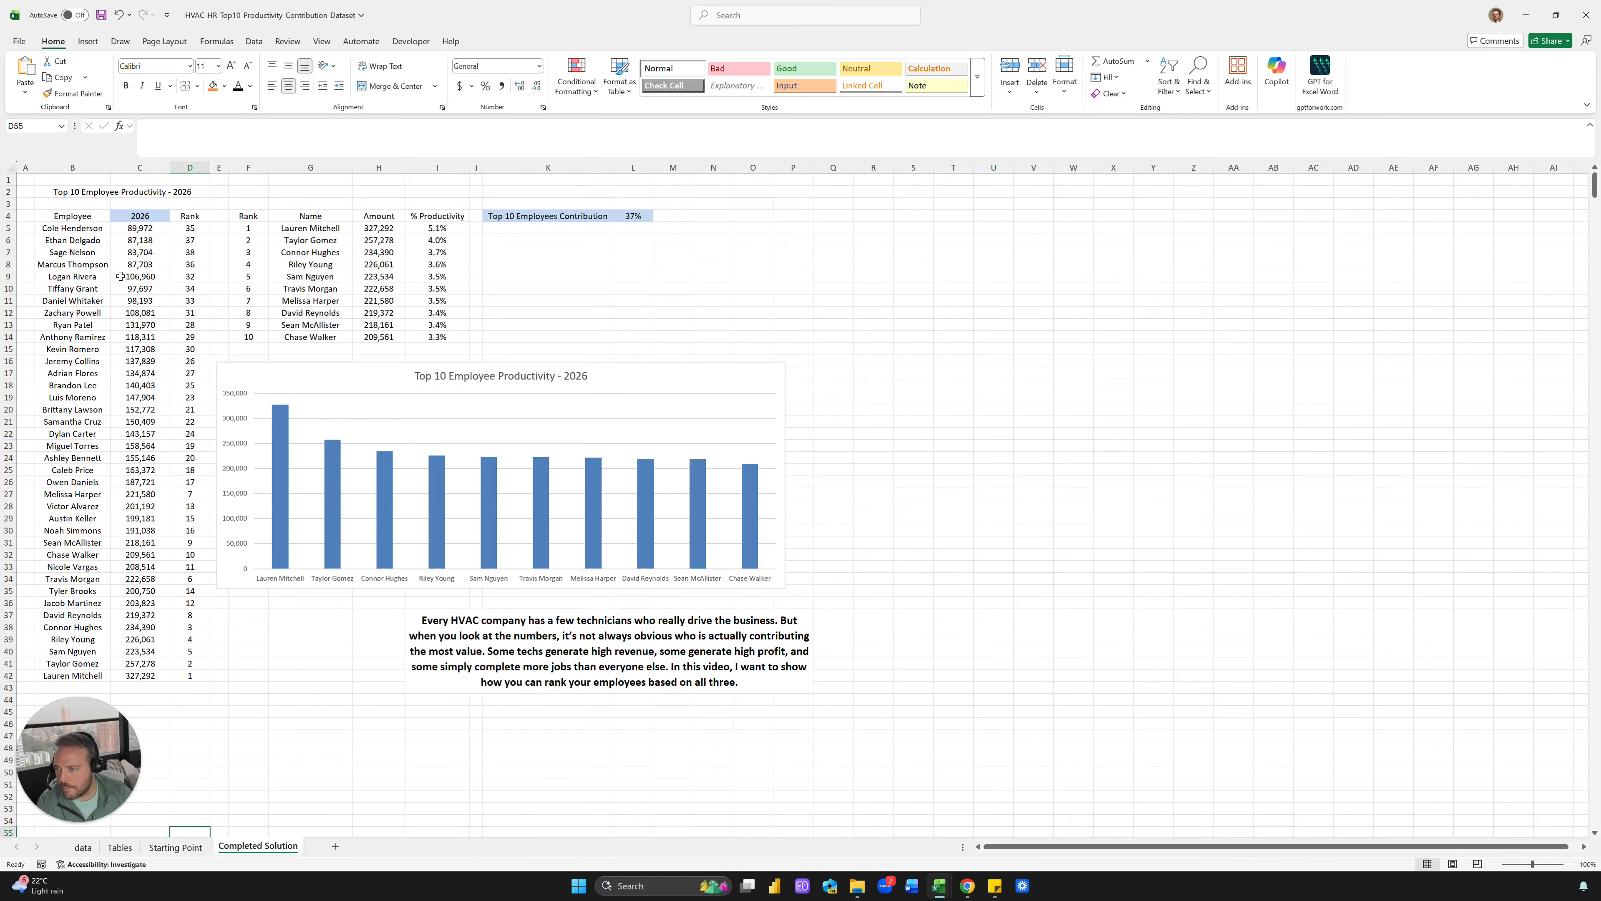
click(180, 847)
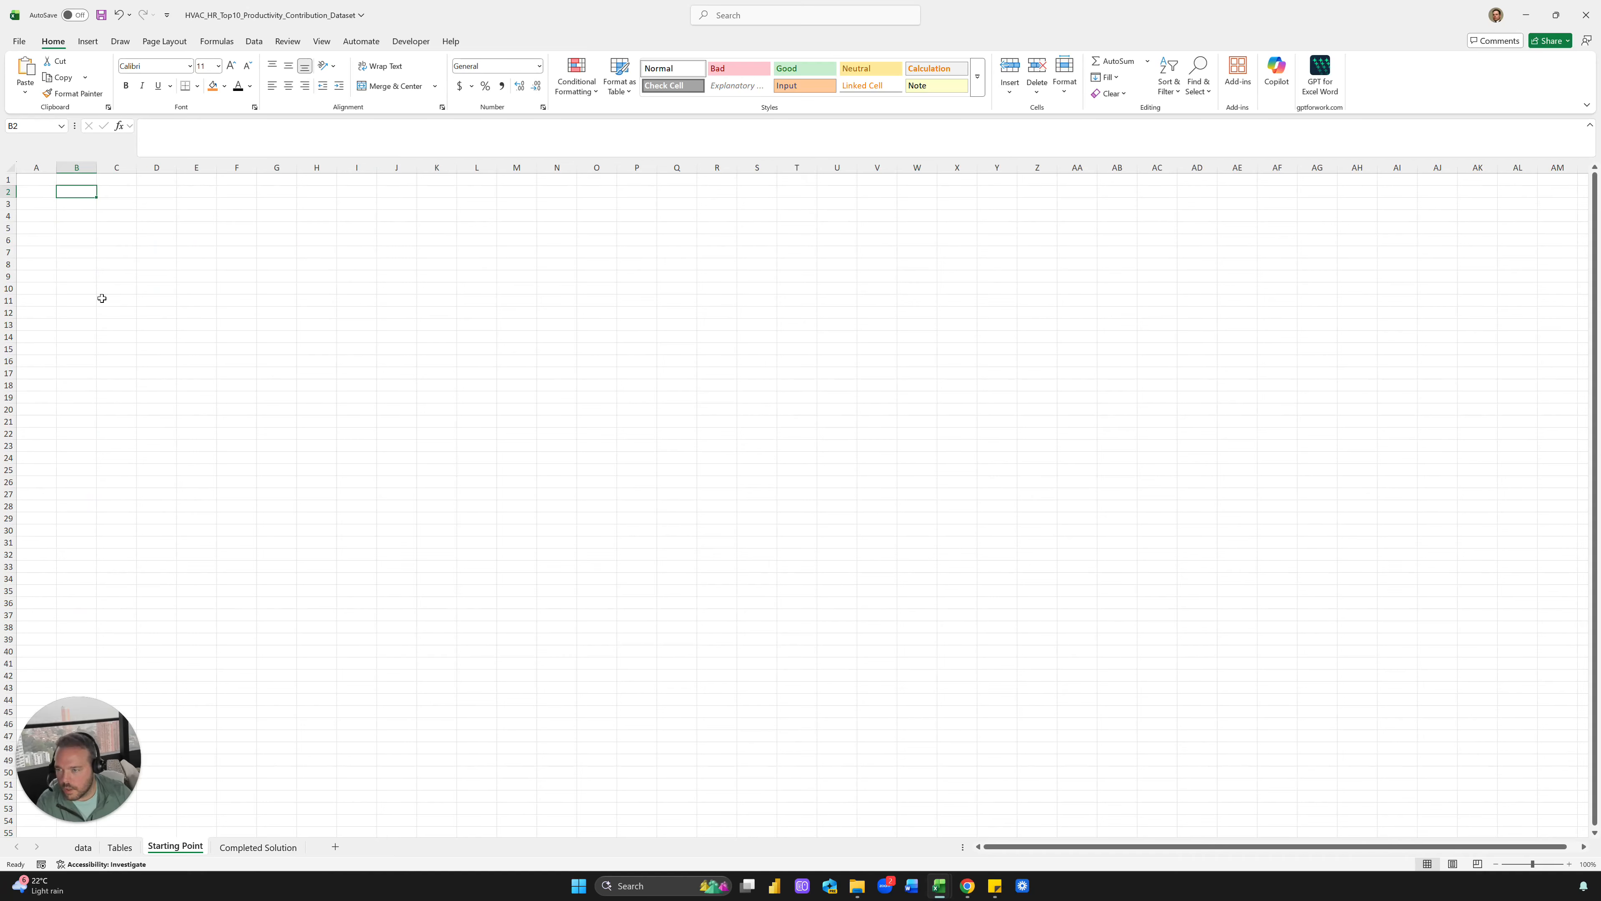
Put 'Employee' in B2 and =FILTER(tbl_Productivity[Name],tbl_Productivity[IsProducer]=1) in B3
text(Employee)
key(Return)
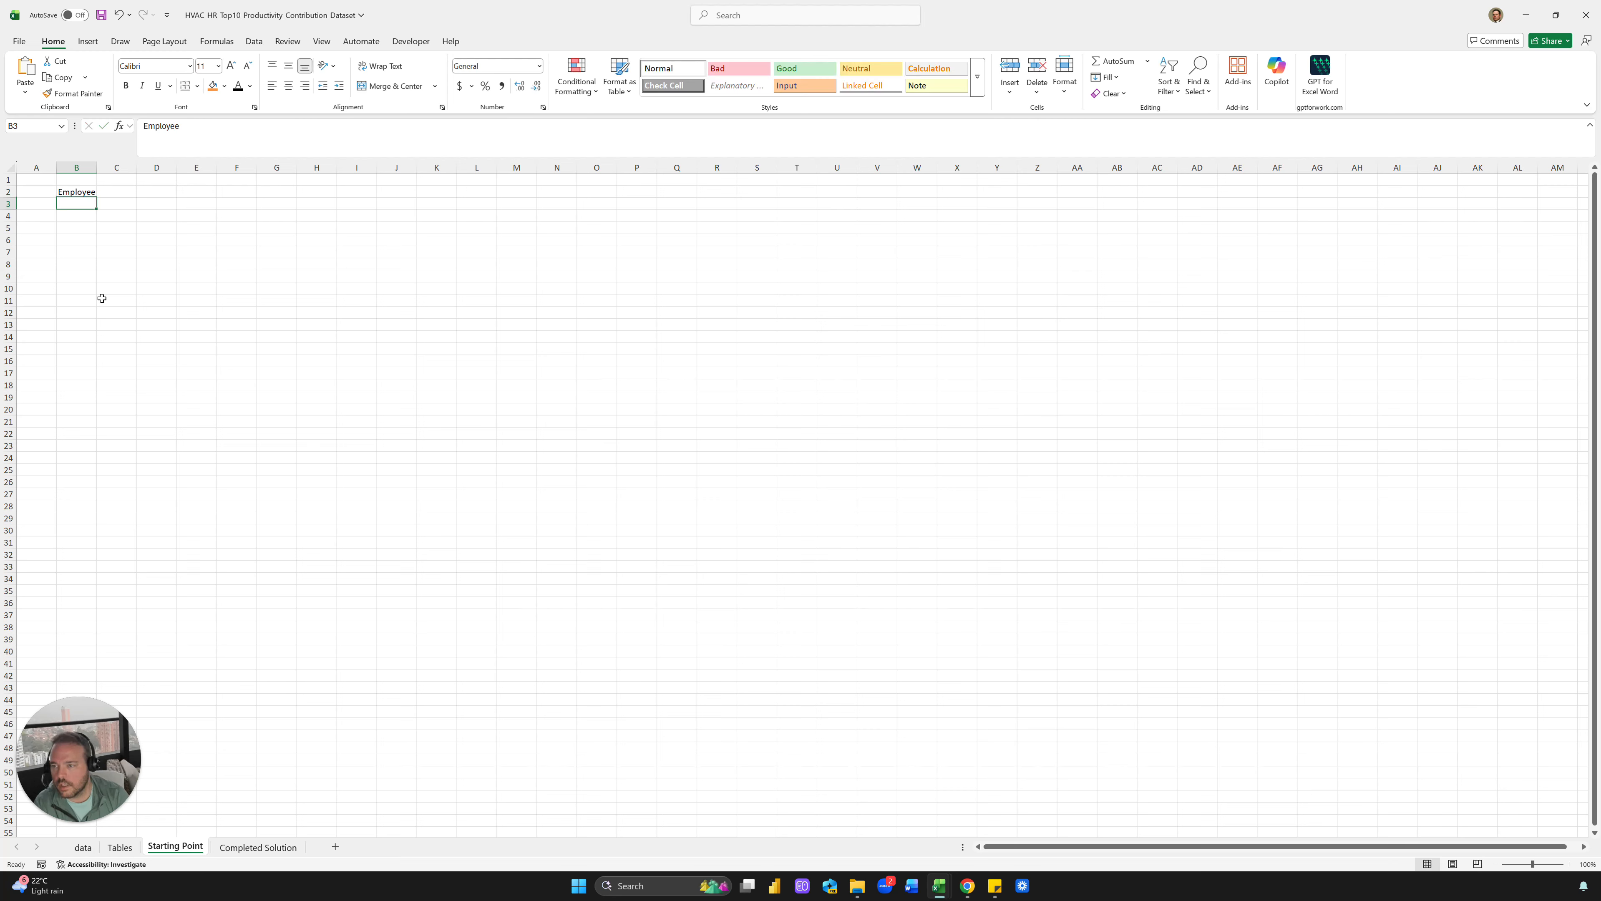
text(=)
key(Escape)
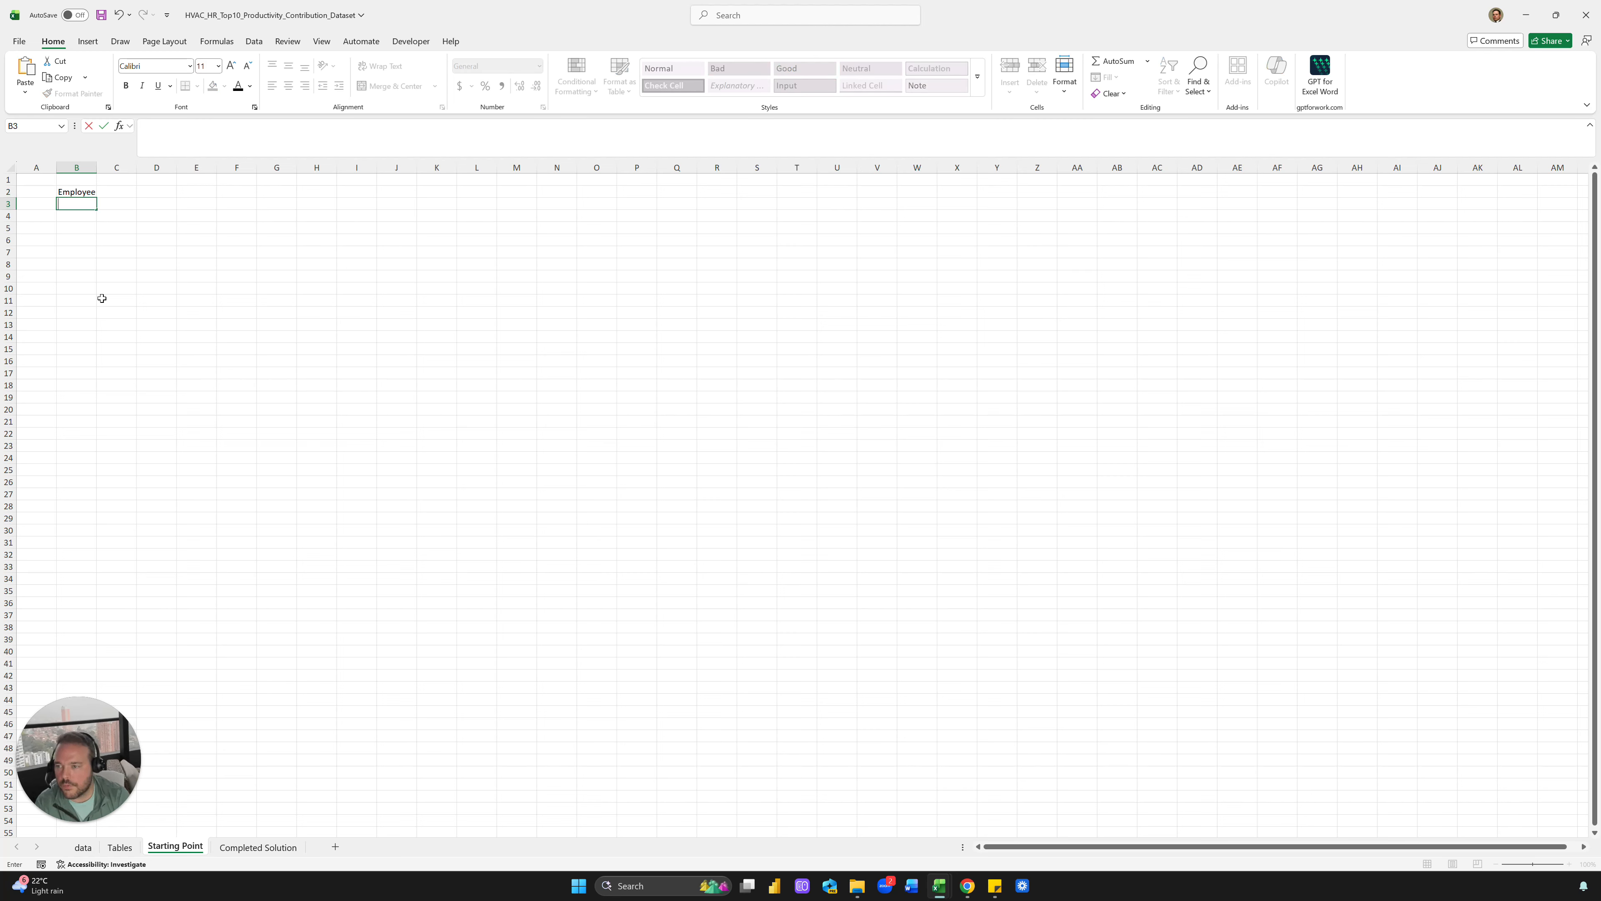
text(=filter)
key(Tab)
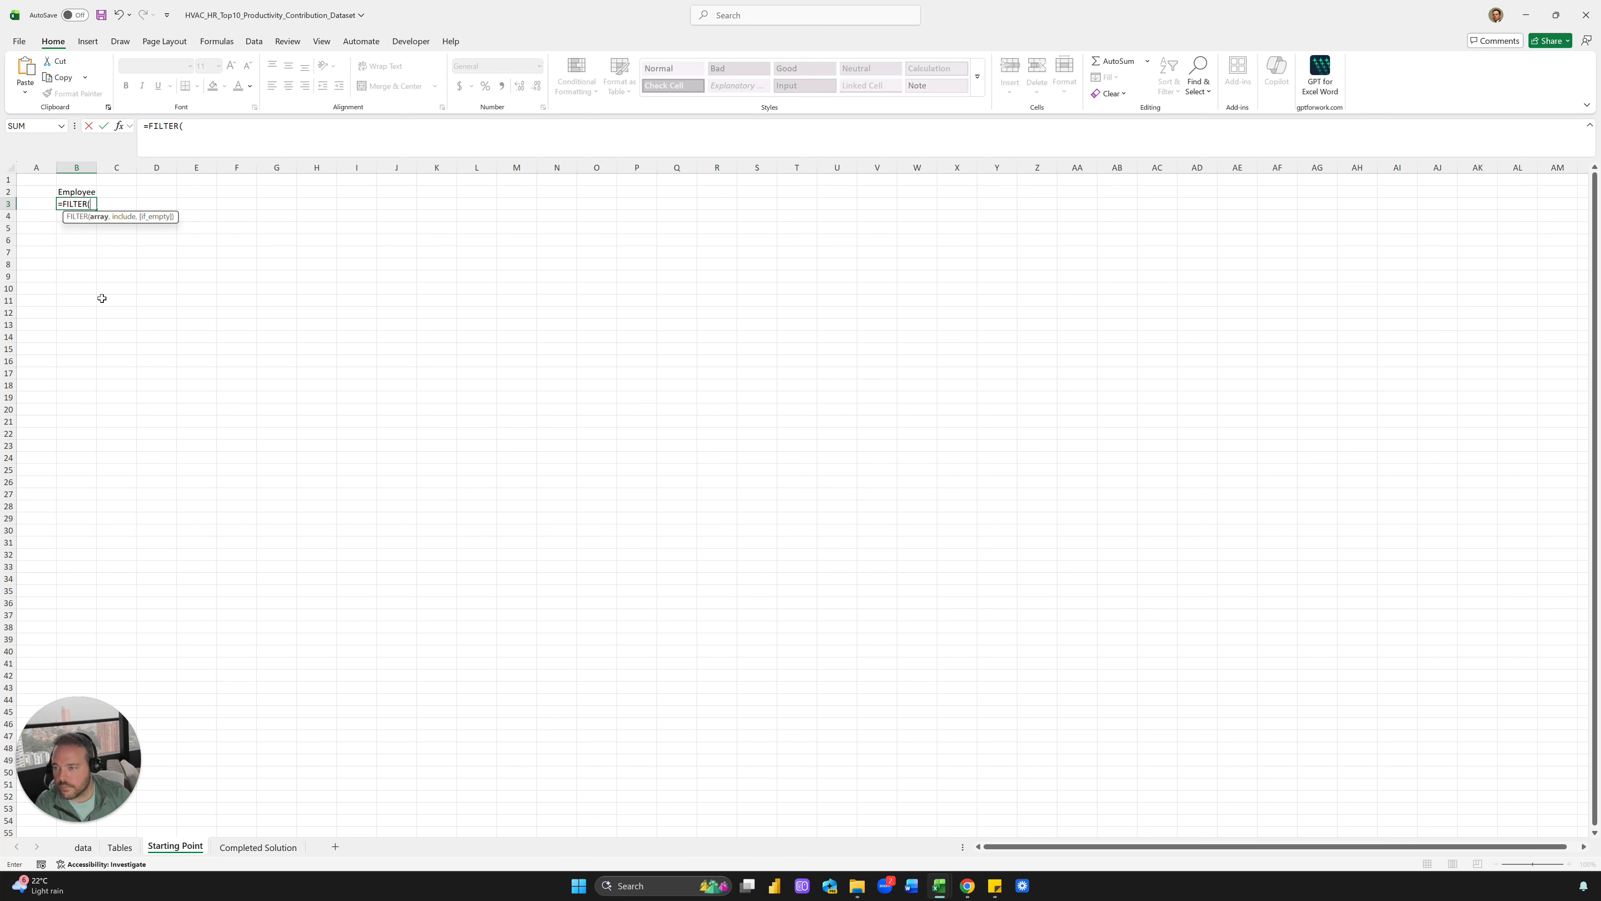
click(79, 849)
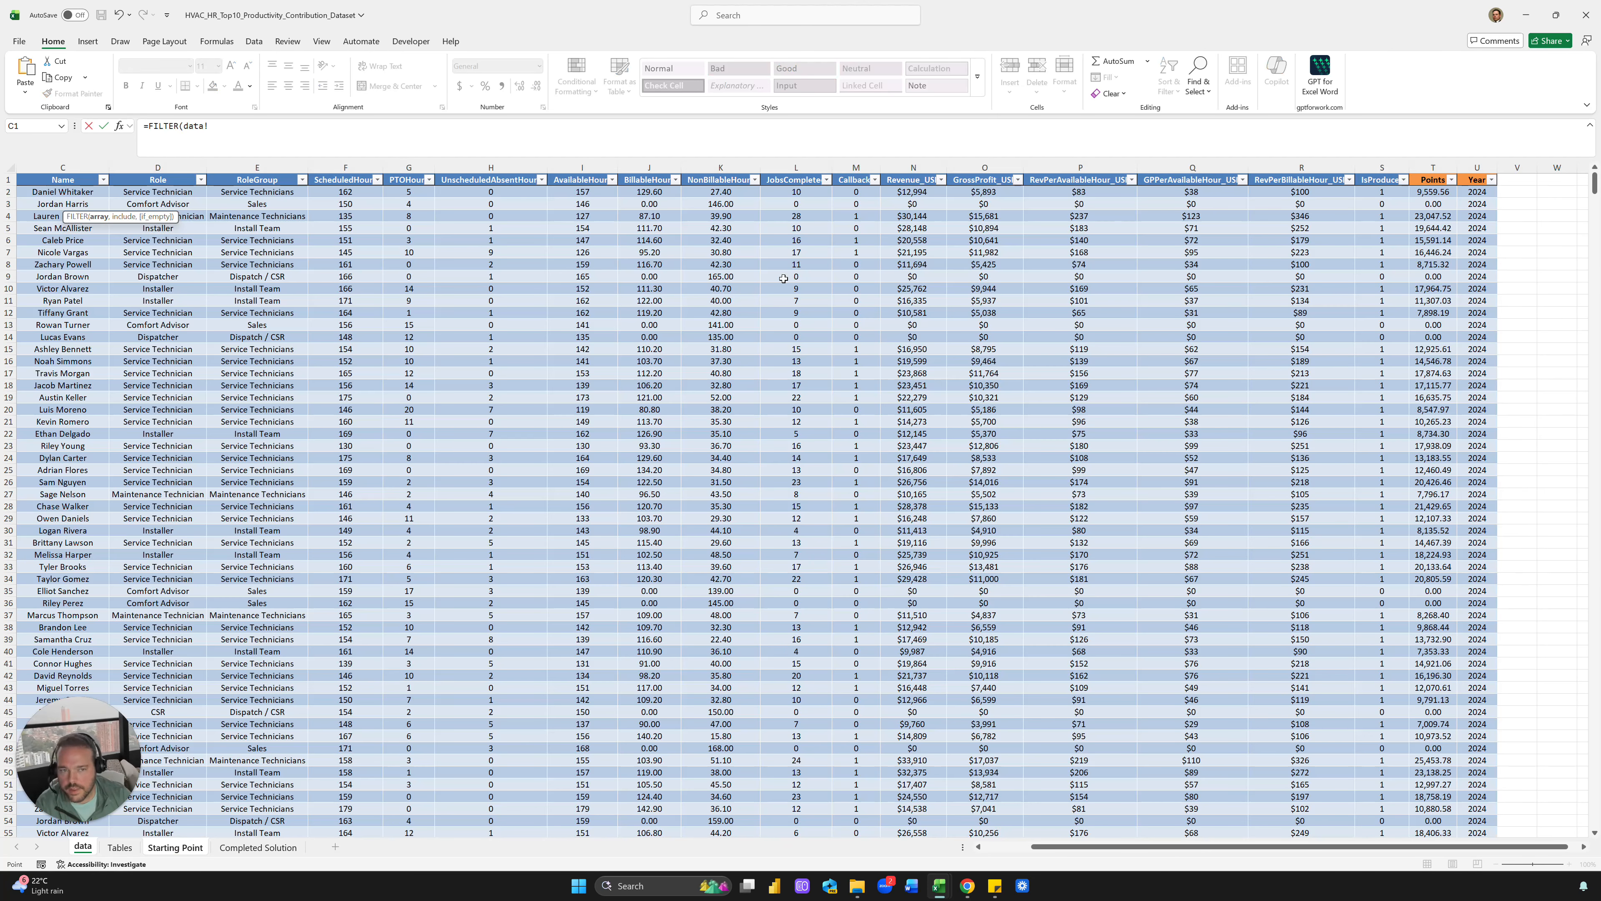
click(44, 173)
text(,)
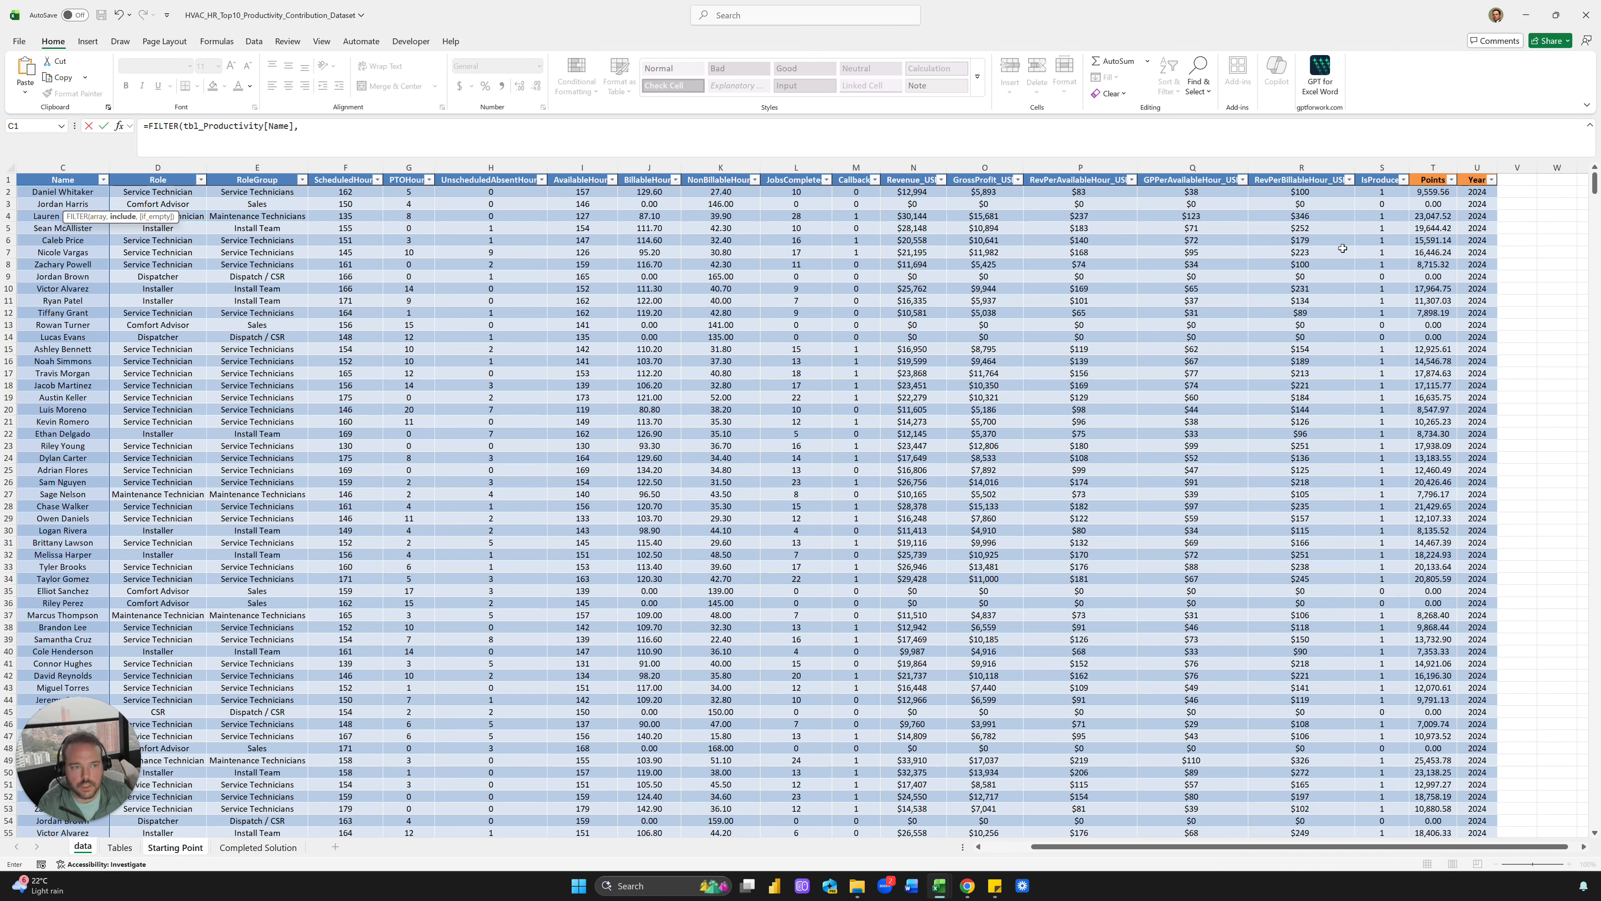
click(1384, 173)
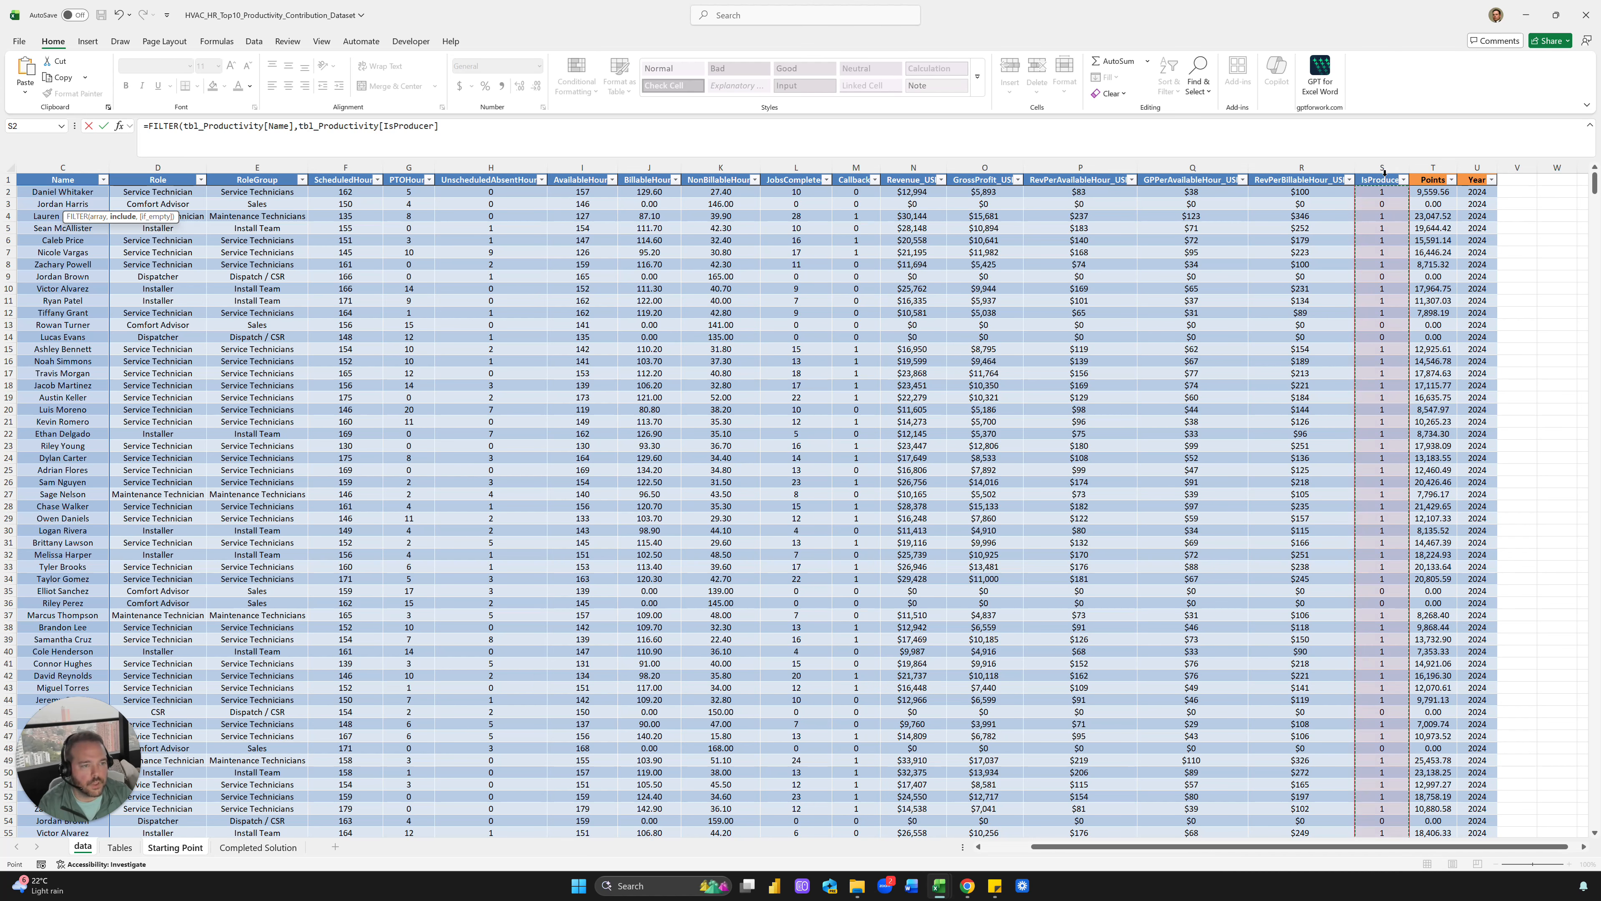
text(=1)
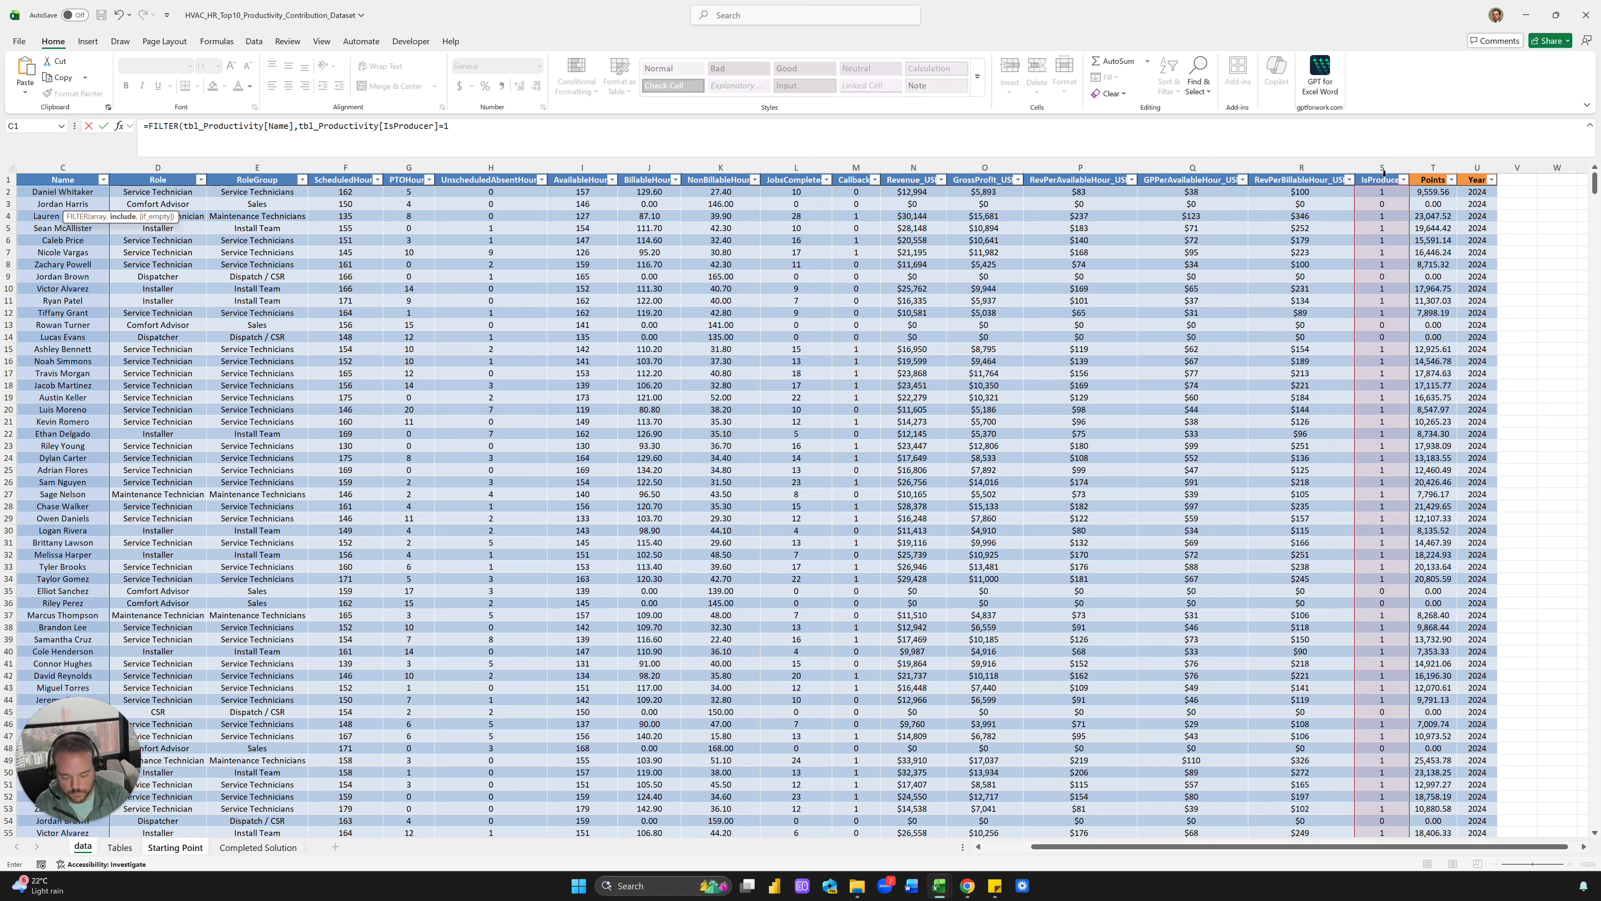
key(ctrl+Return)
scroll(275, 411, down, 20)
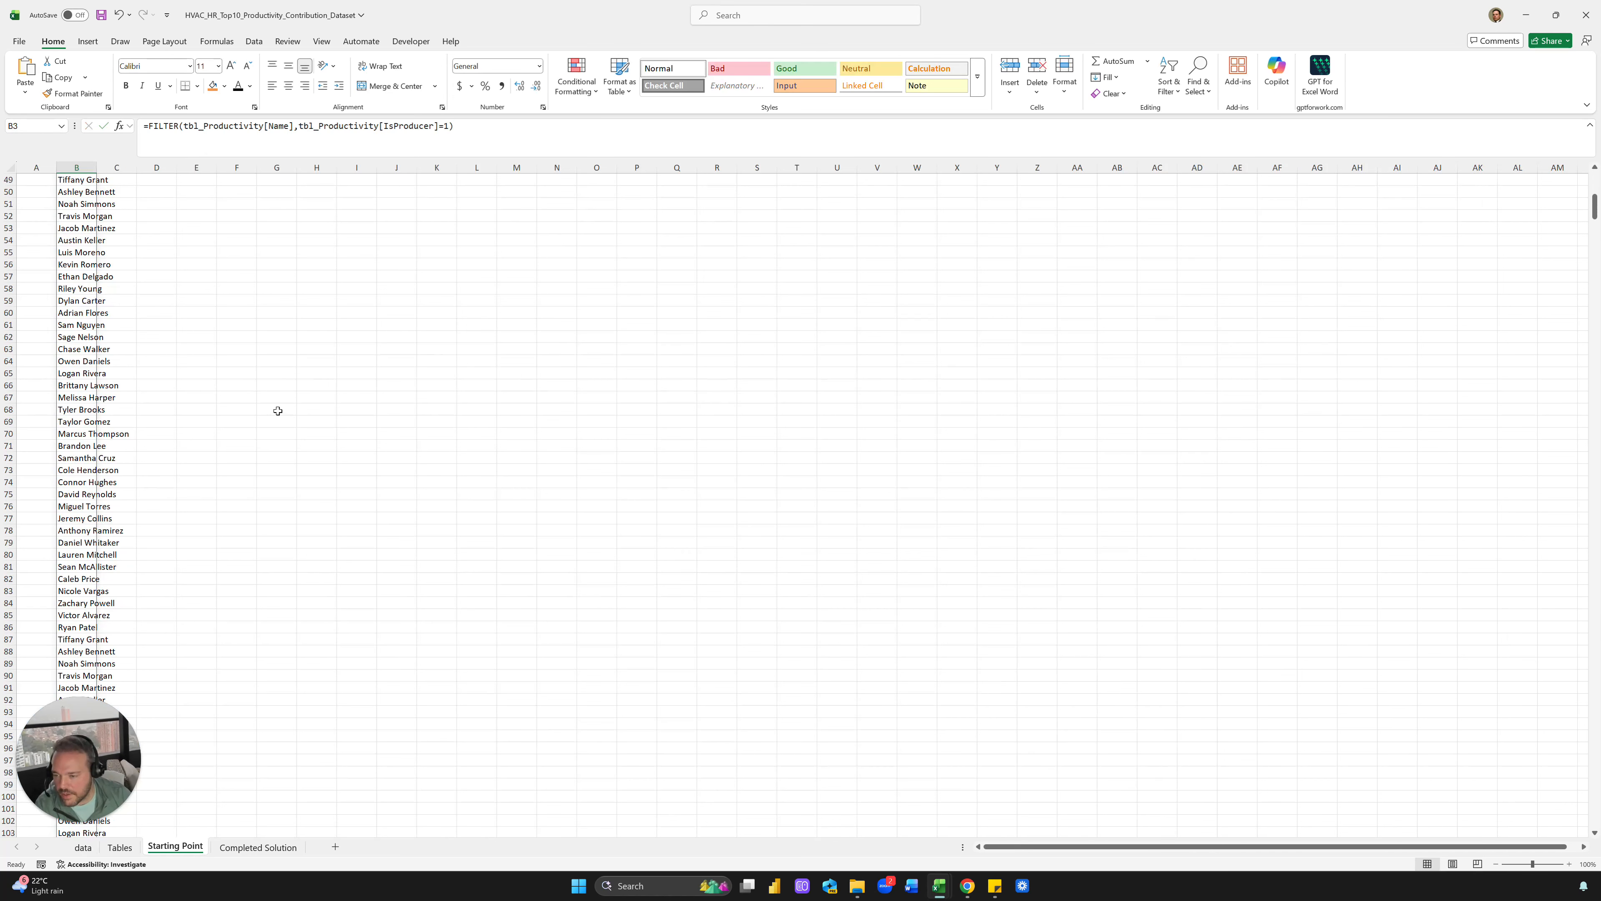
scroll(160, 529, up, 20)
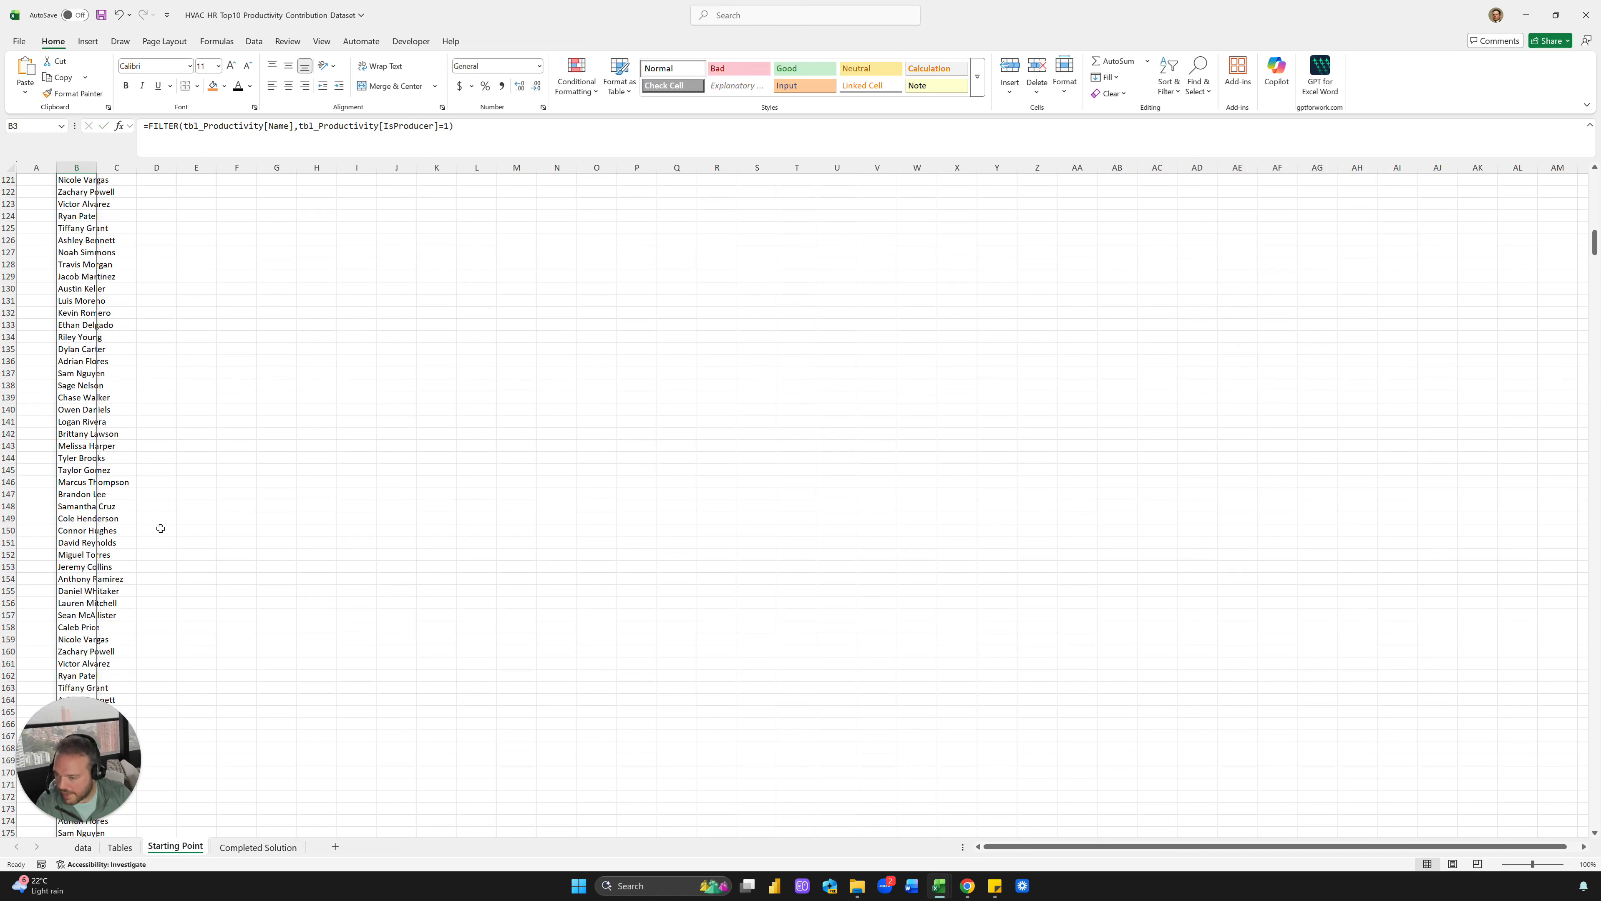
Wrap B3's FILTER formula in UNIQUE and autofit column B to the names
click(150, 124)
text(UNIQUE()
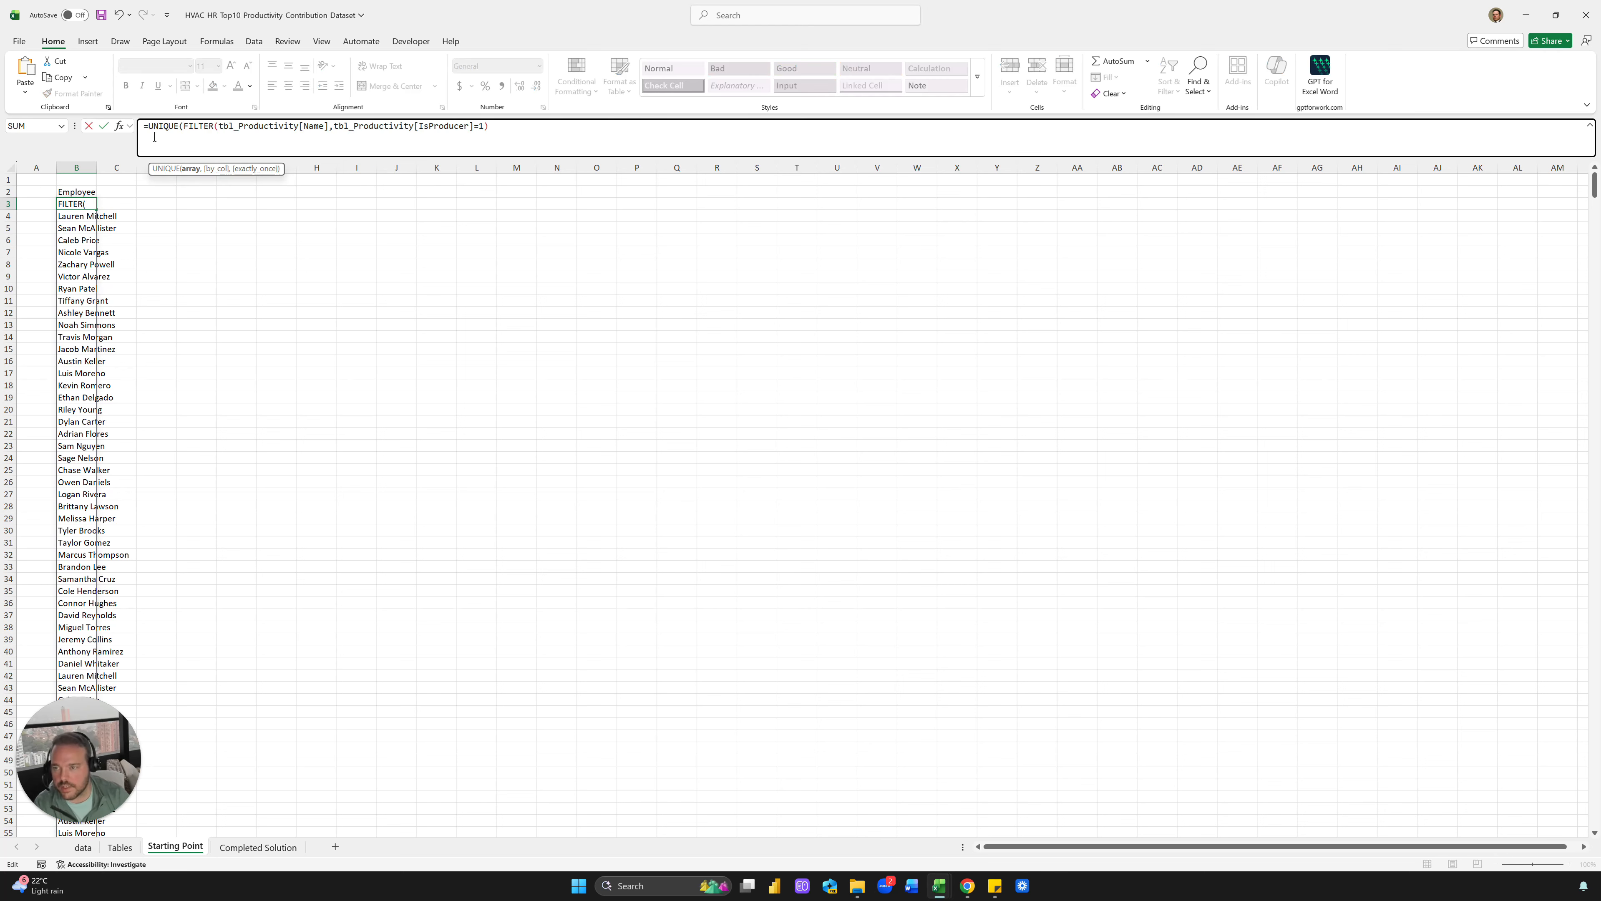
click(520, 129)
text())
key(ctrl+Return)
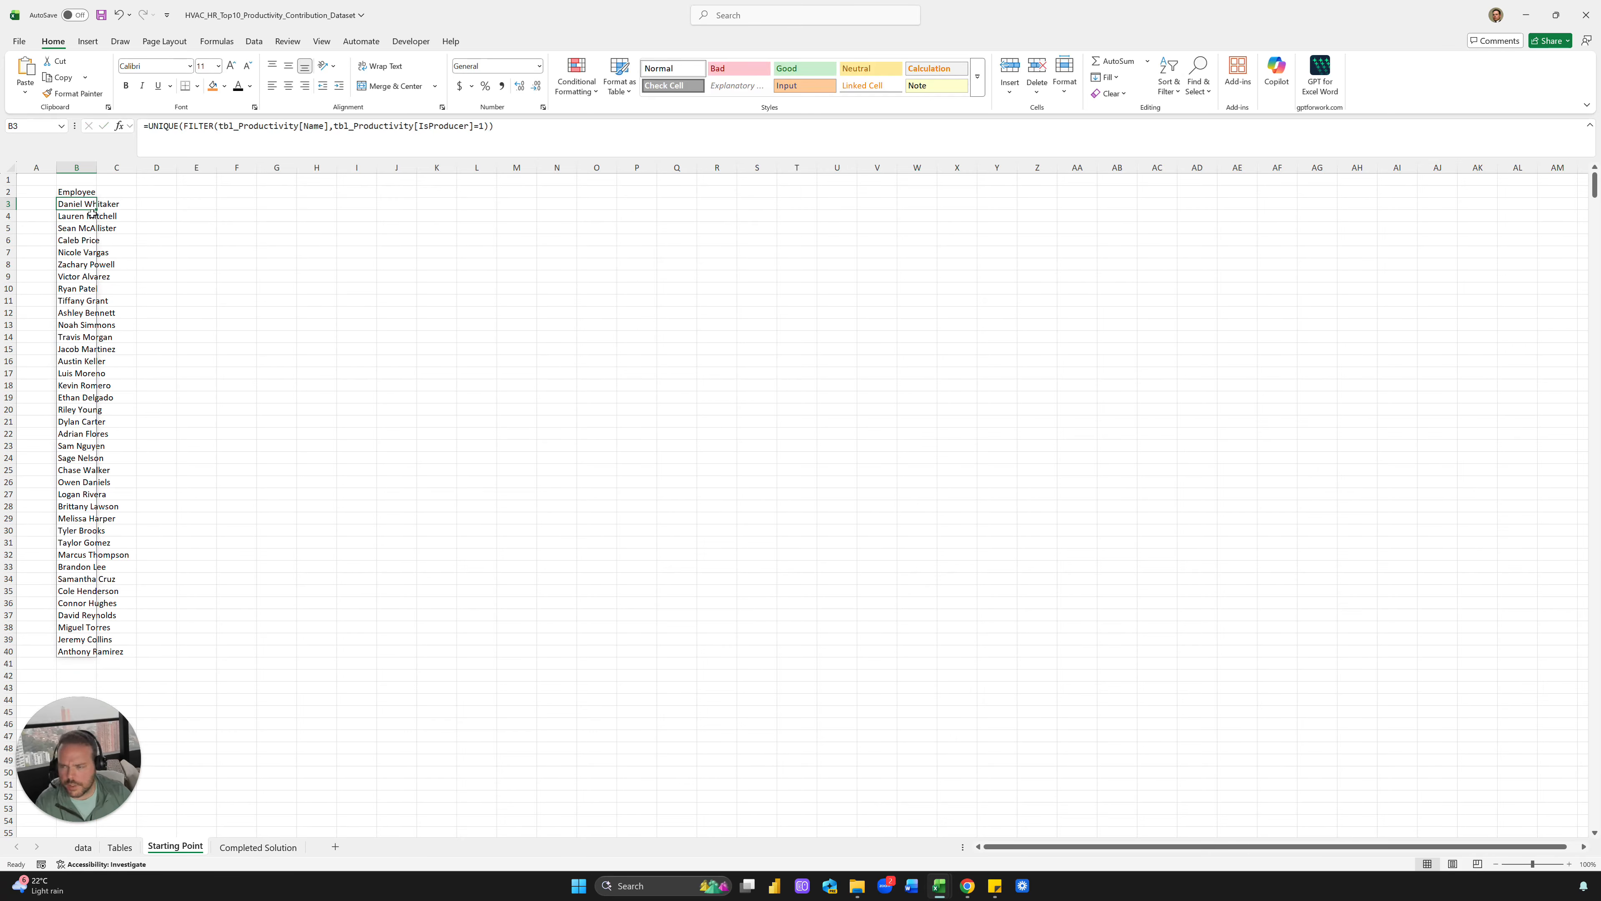
double_click(97, 167)
Wrap the formula in SORT to list names alphabetically
click(147, 137)
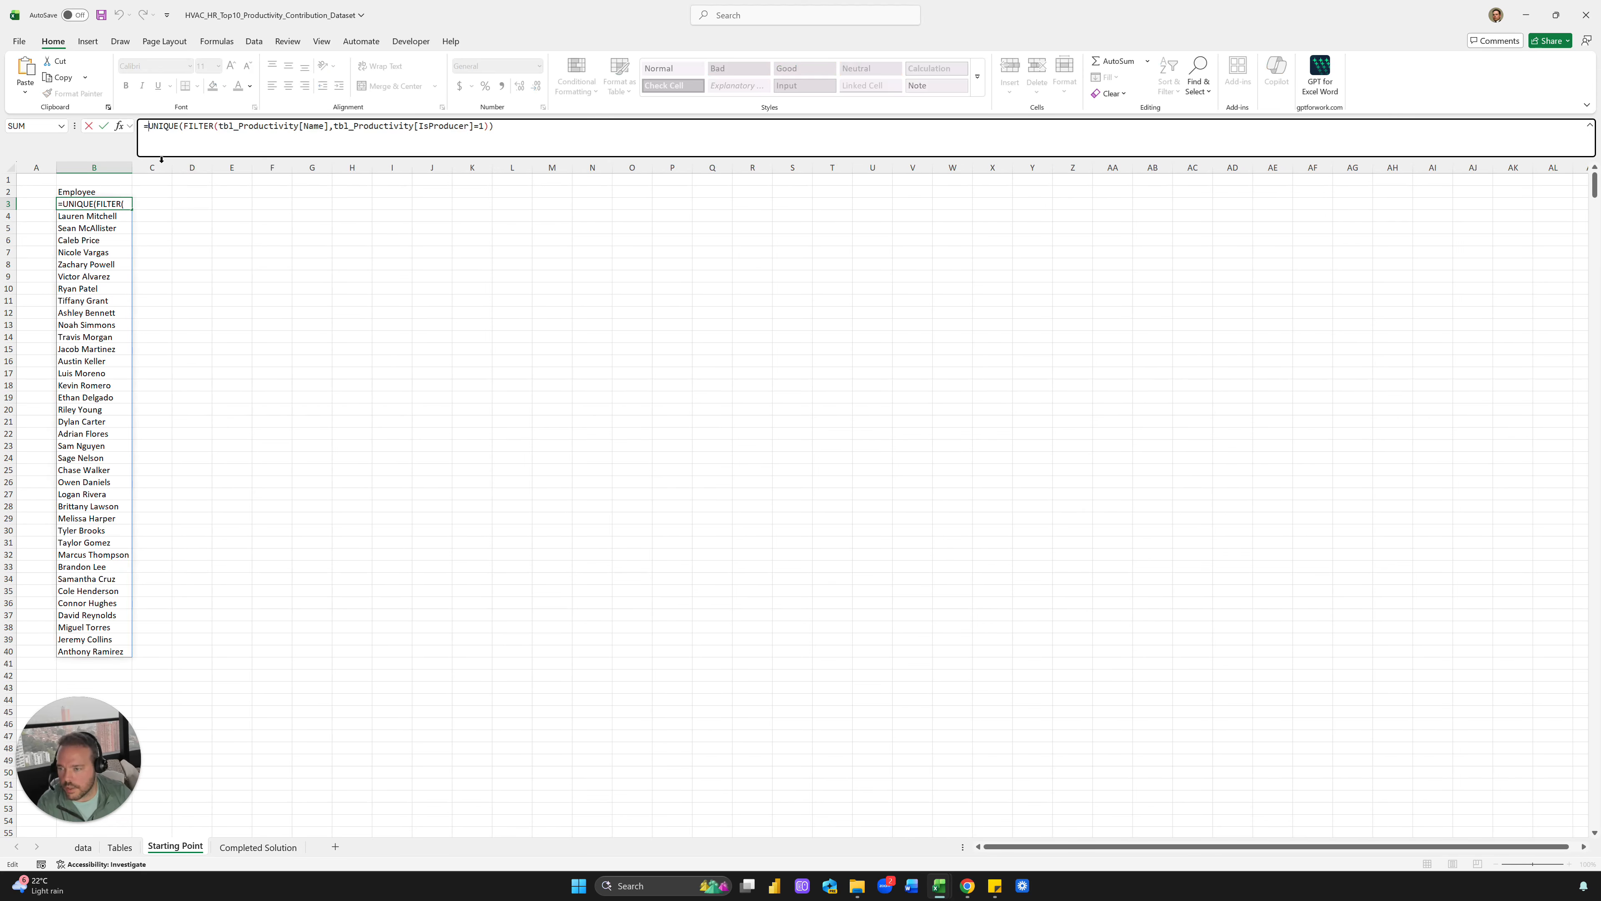
text(sort()
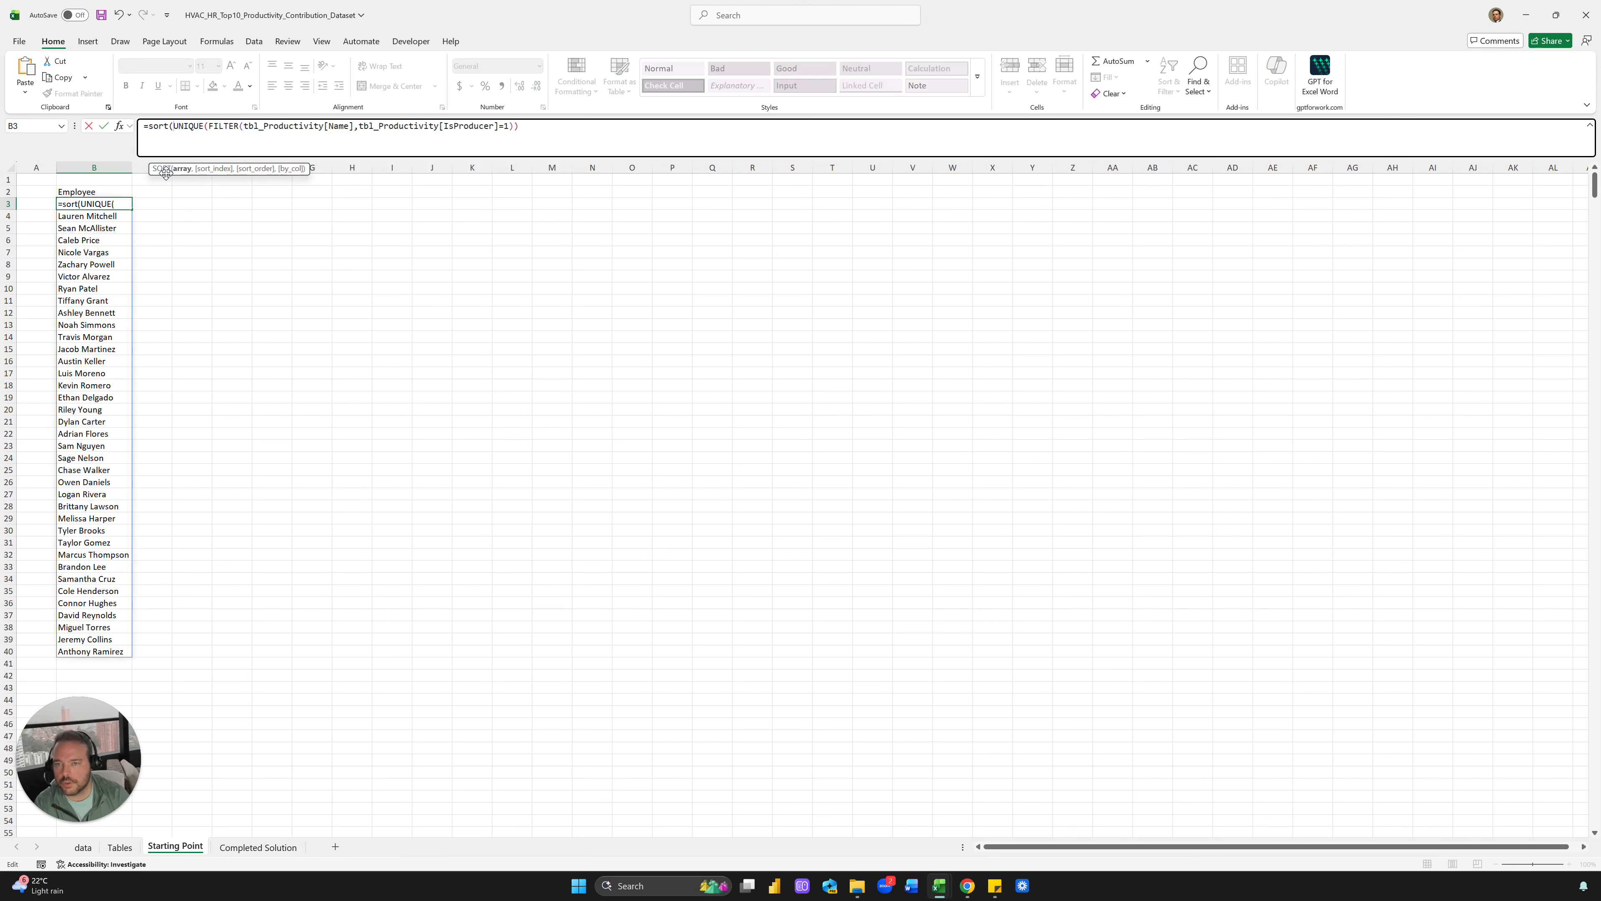
click(554, 123)
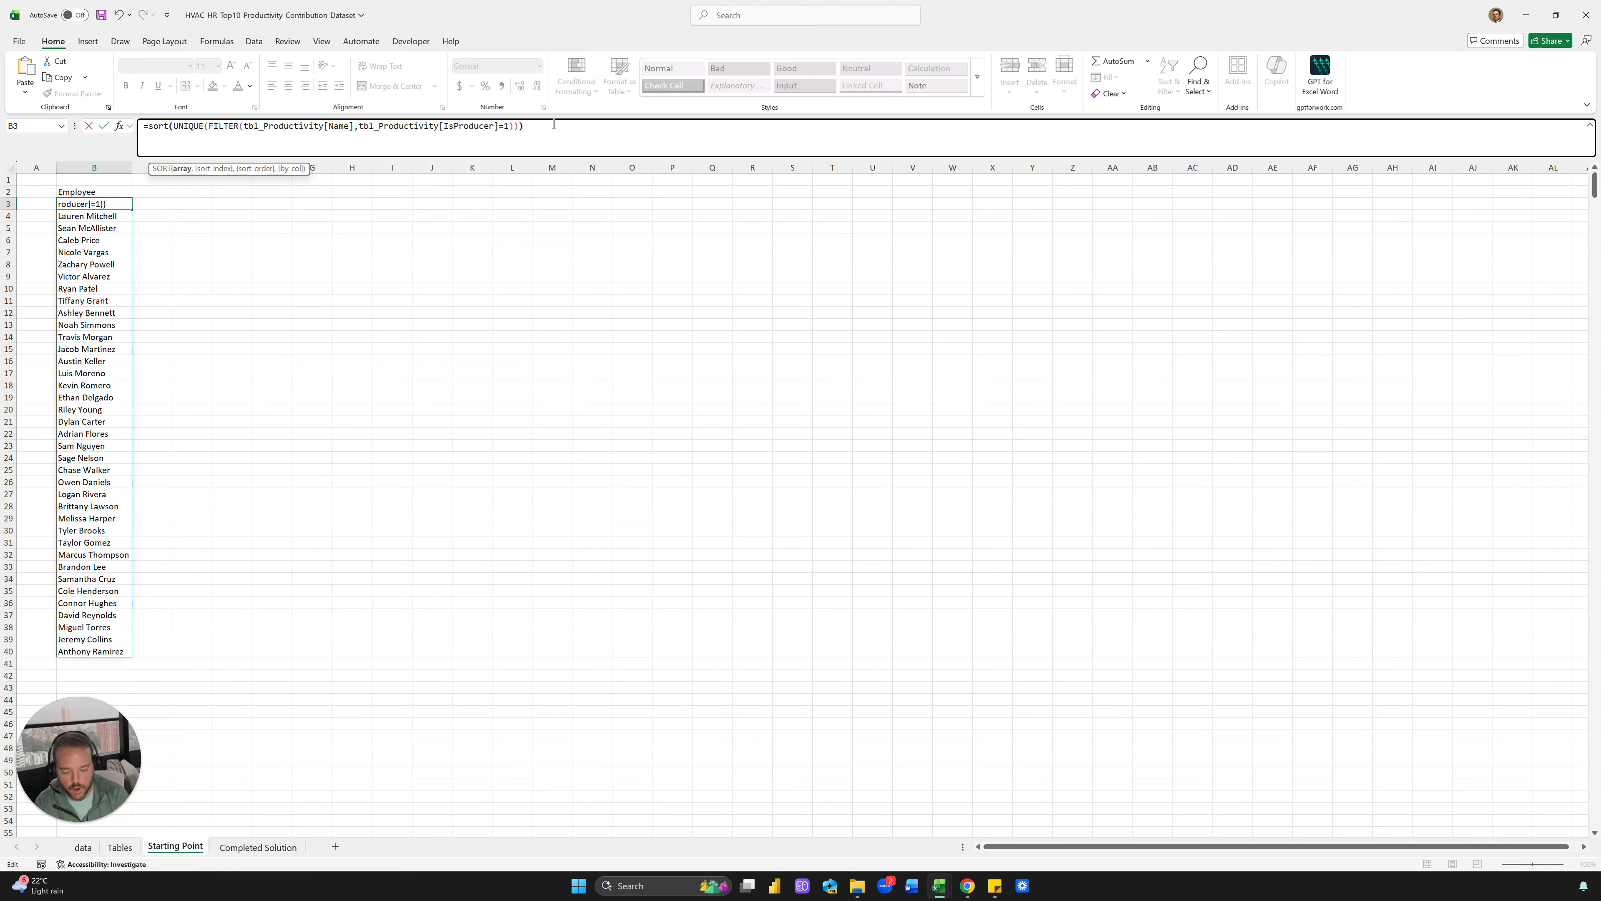
key(Return)
Convert the sorted name list from B3 down into plain values
key(Down)
key(Down)
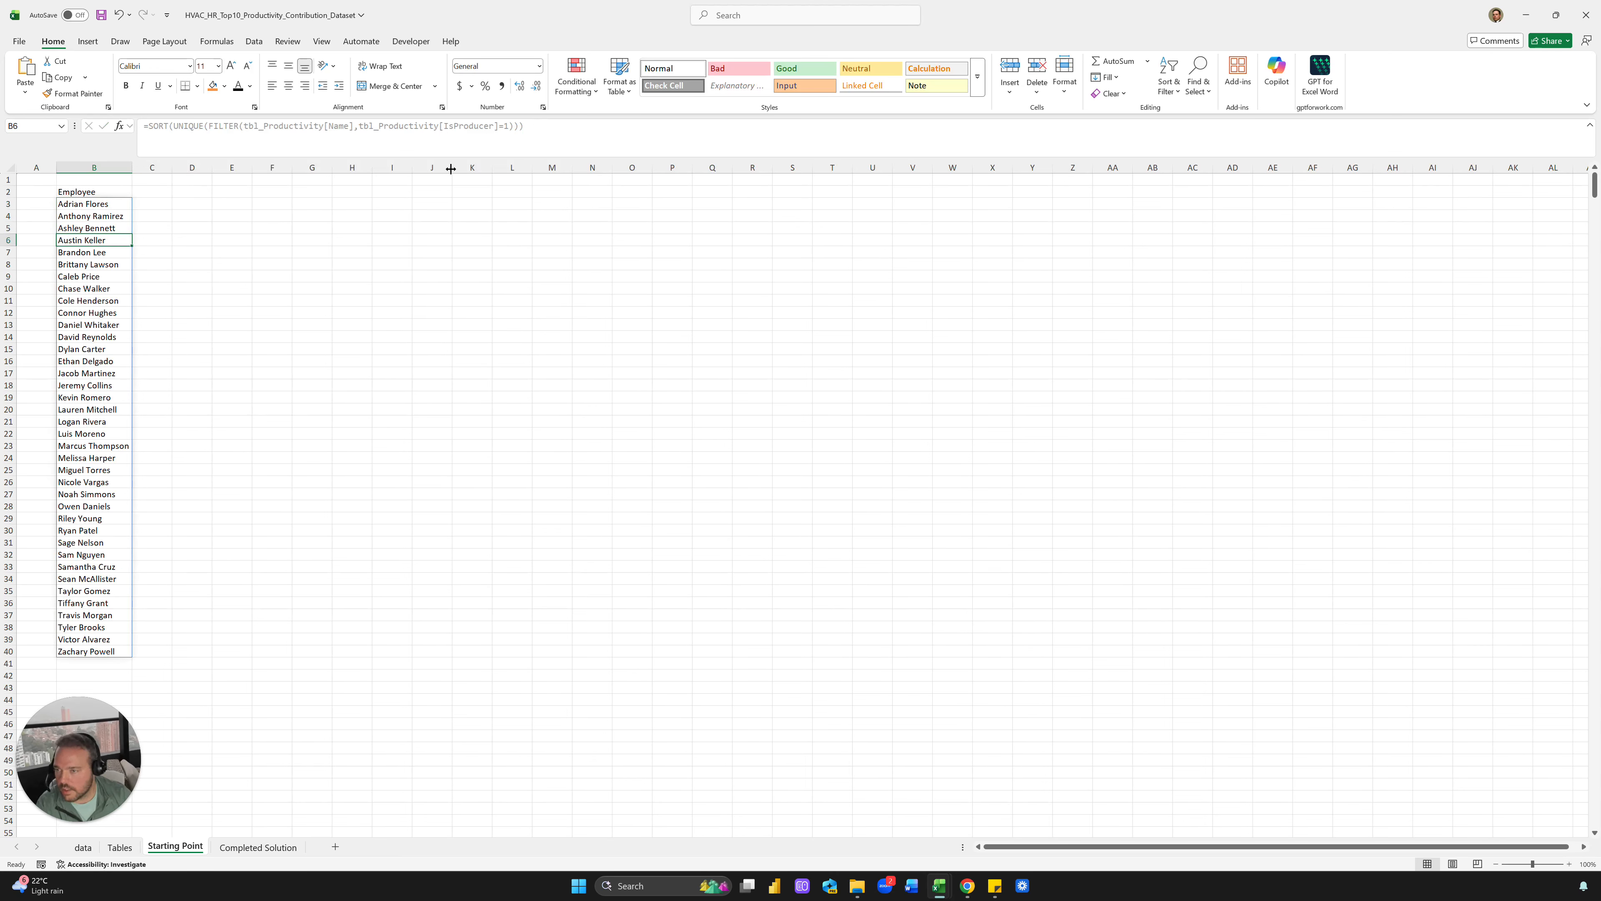
click(275, 215)
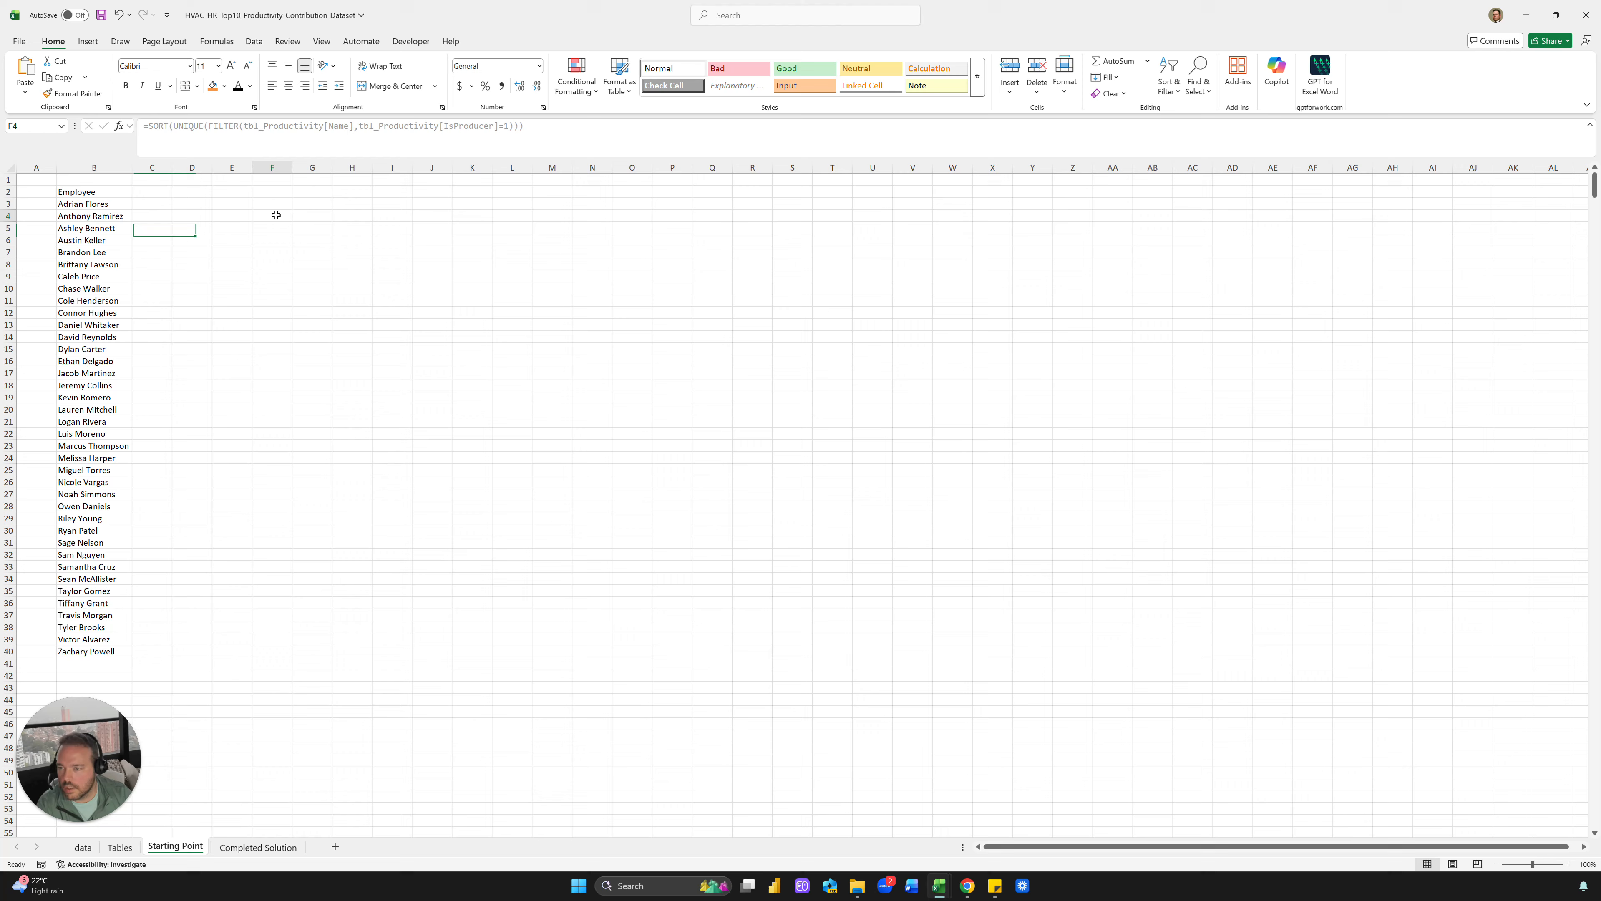
click(144, 207)
key(Left)
key(ctrl+shift+Down)
key(ctrl+c)
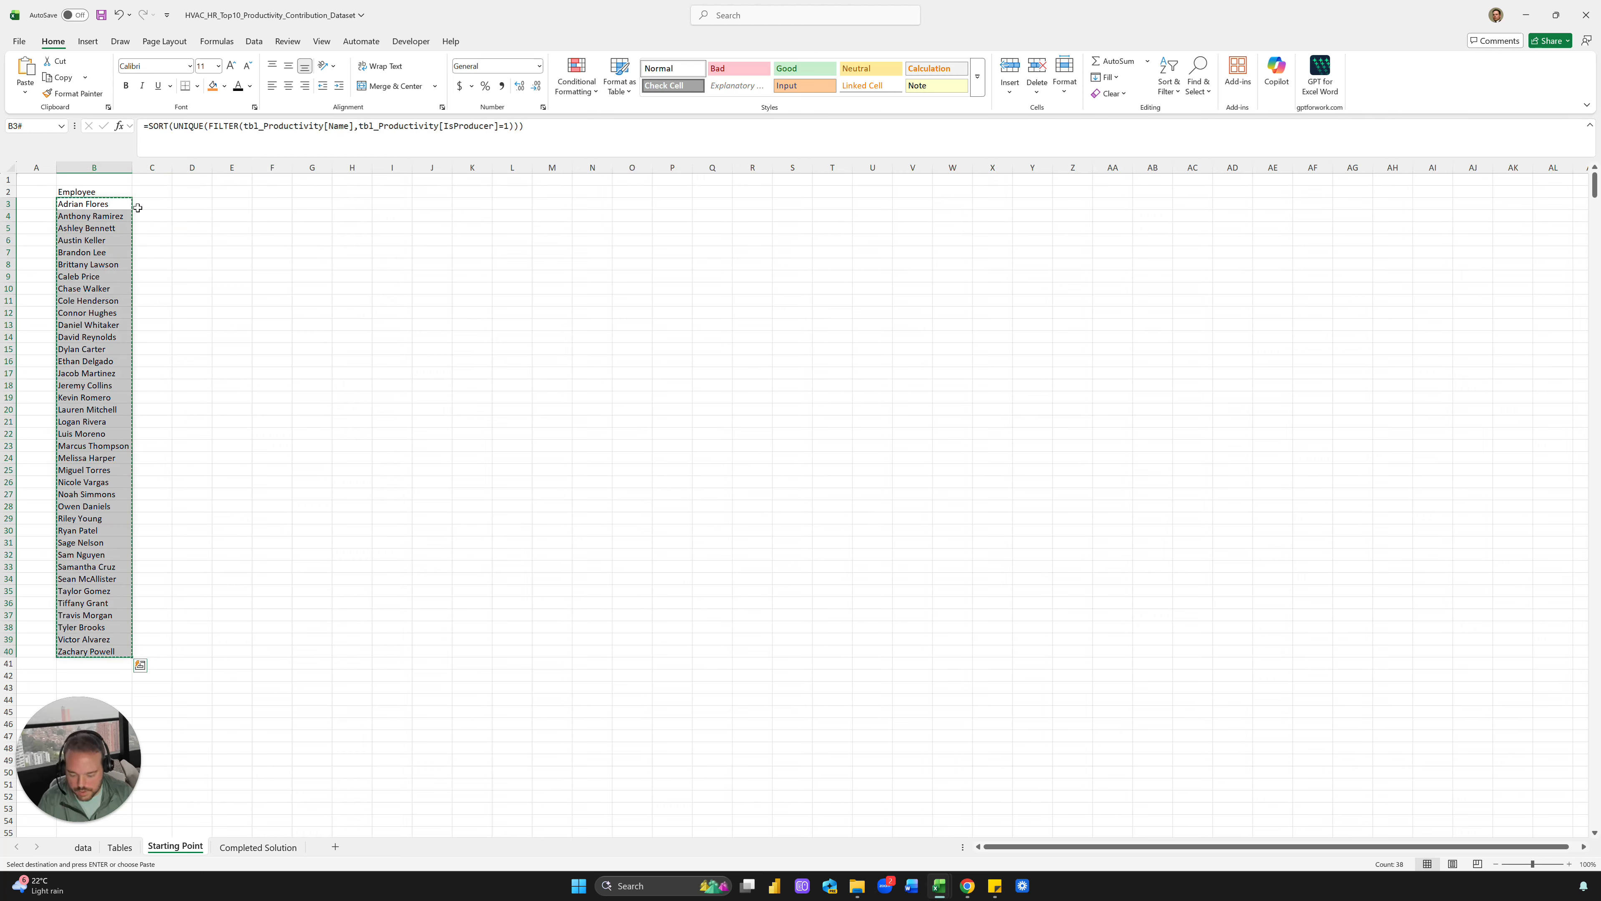
key(ctrl+shift+v)
key(Right)
key(Escape)
key(Up)
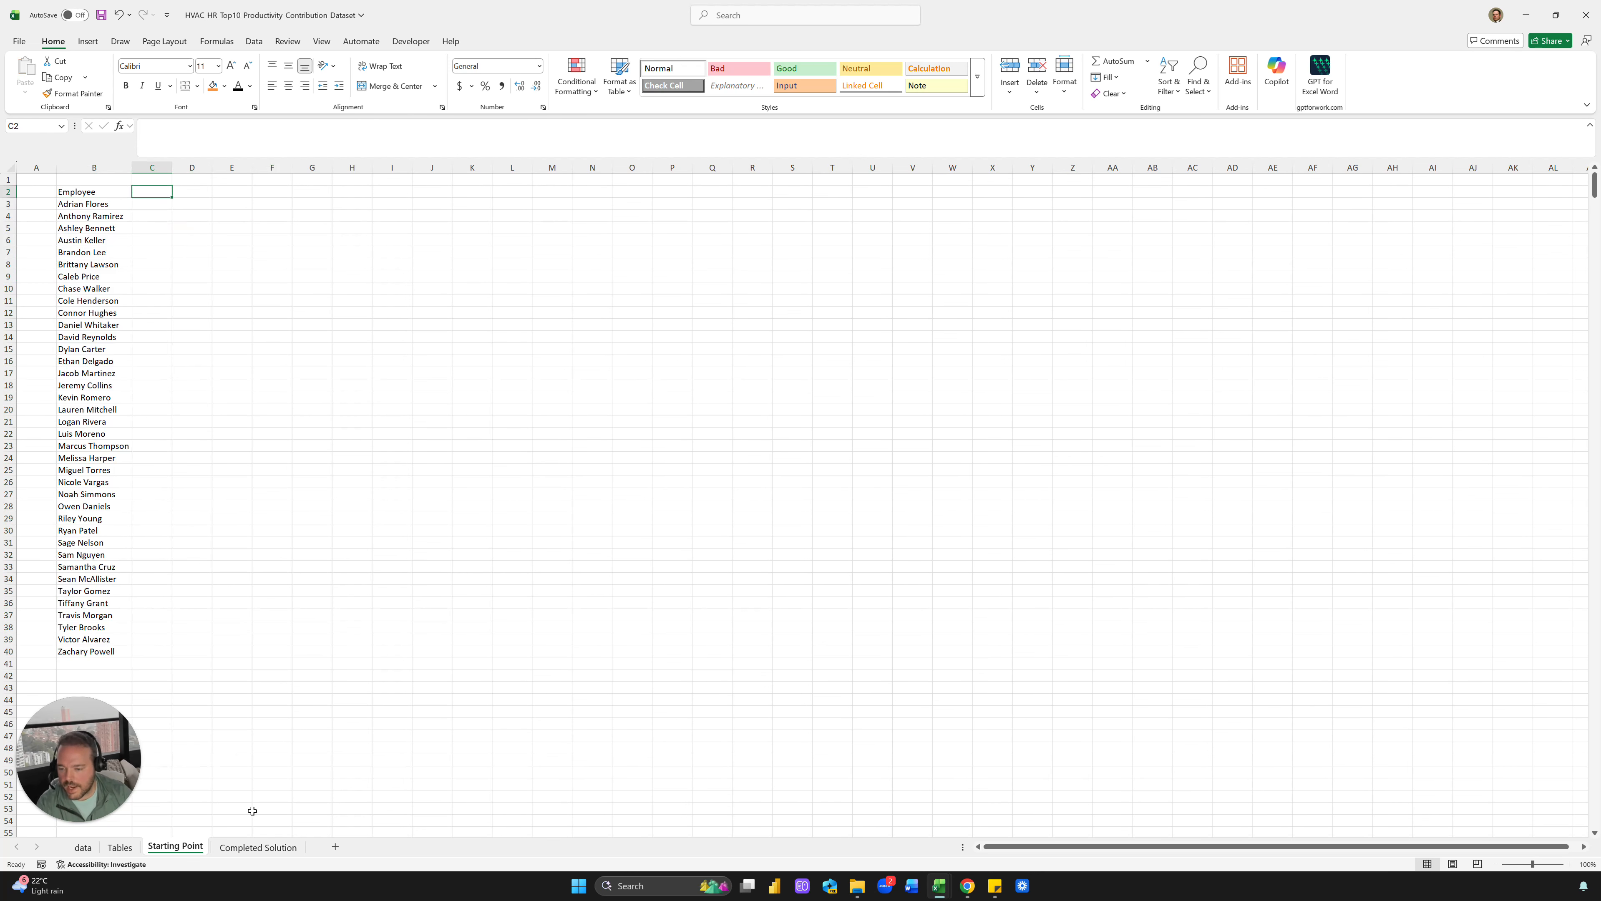
Set Completed Solution's C4 year to 2024, check C11's SUMIFS formula, then return to Starting Point
click(258, 847)
click(149, 217)
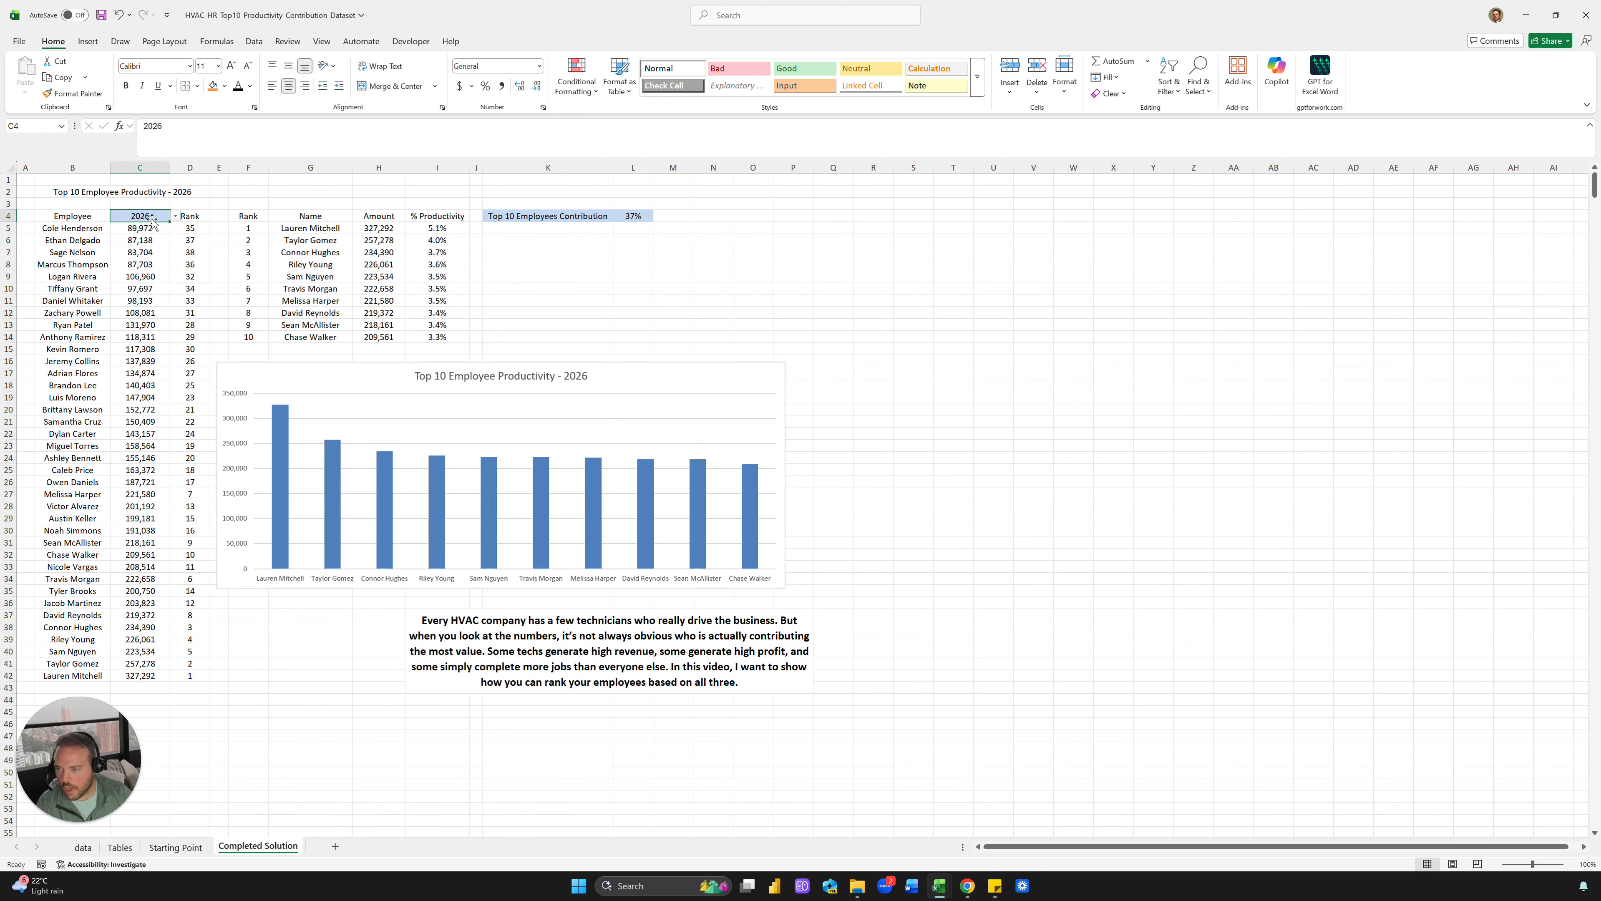
click(175, 215)
click(151, 241)
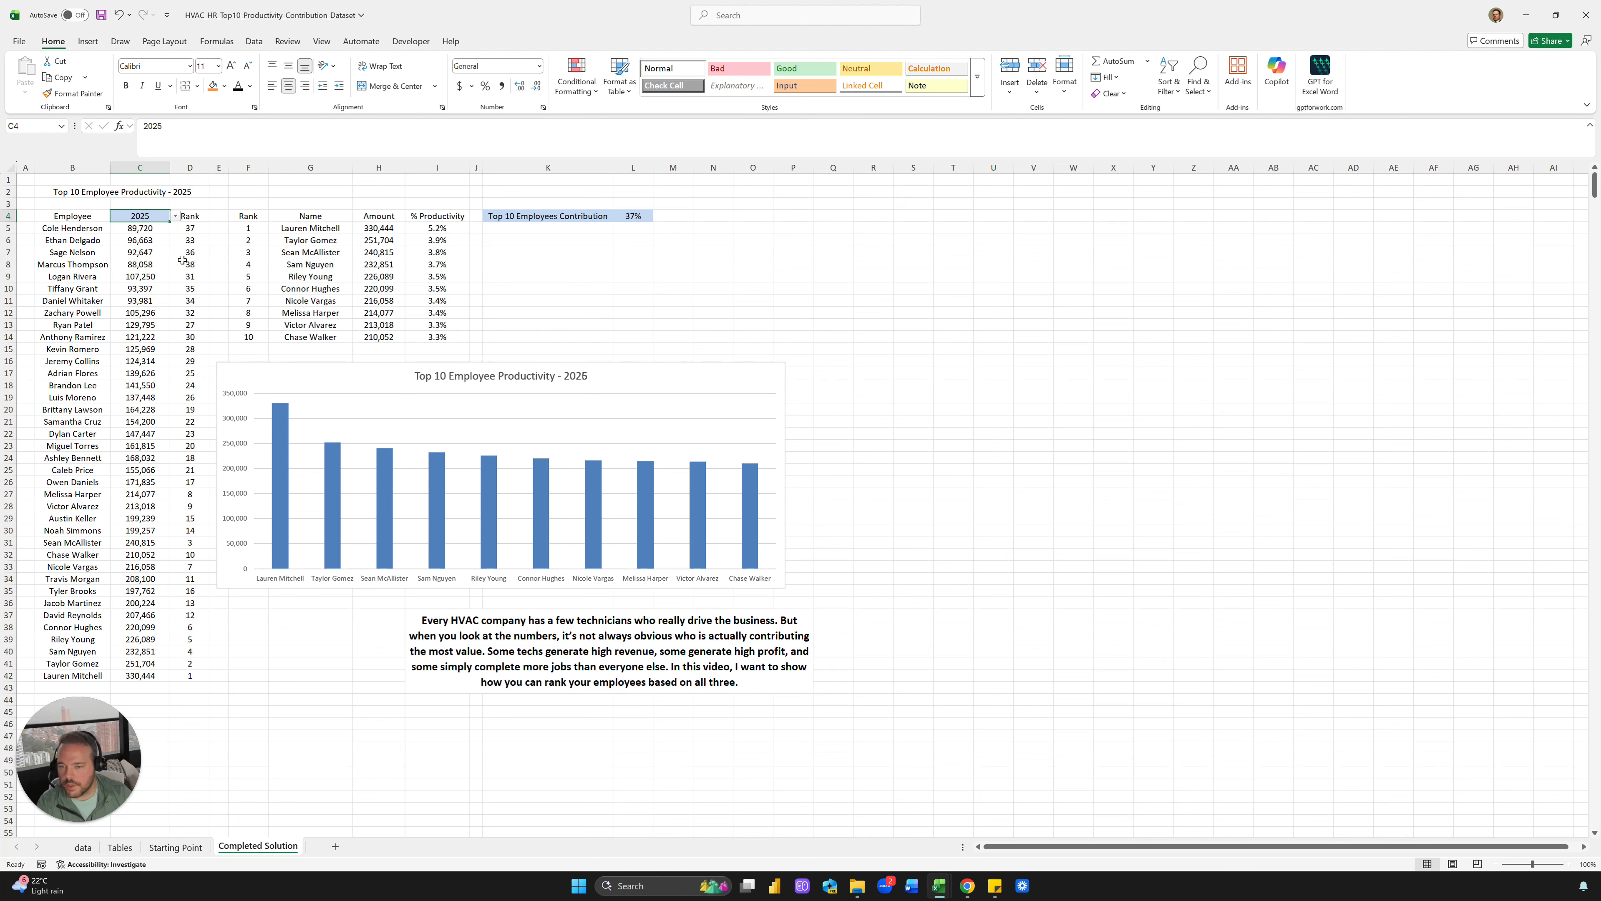
click(176, 216)
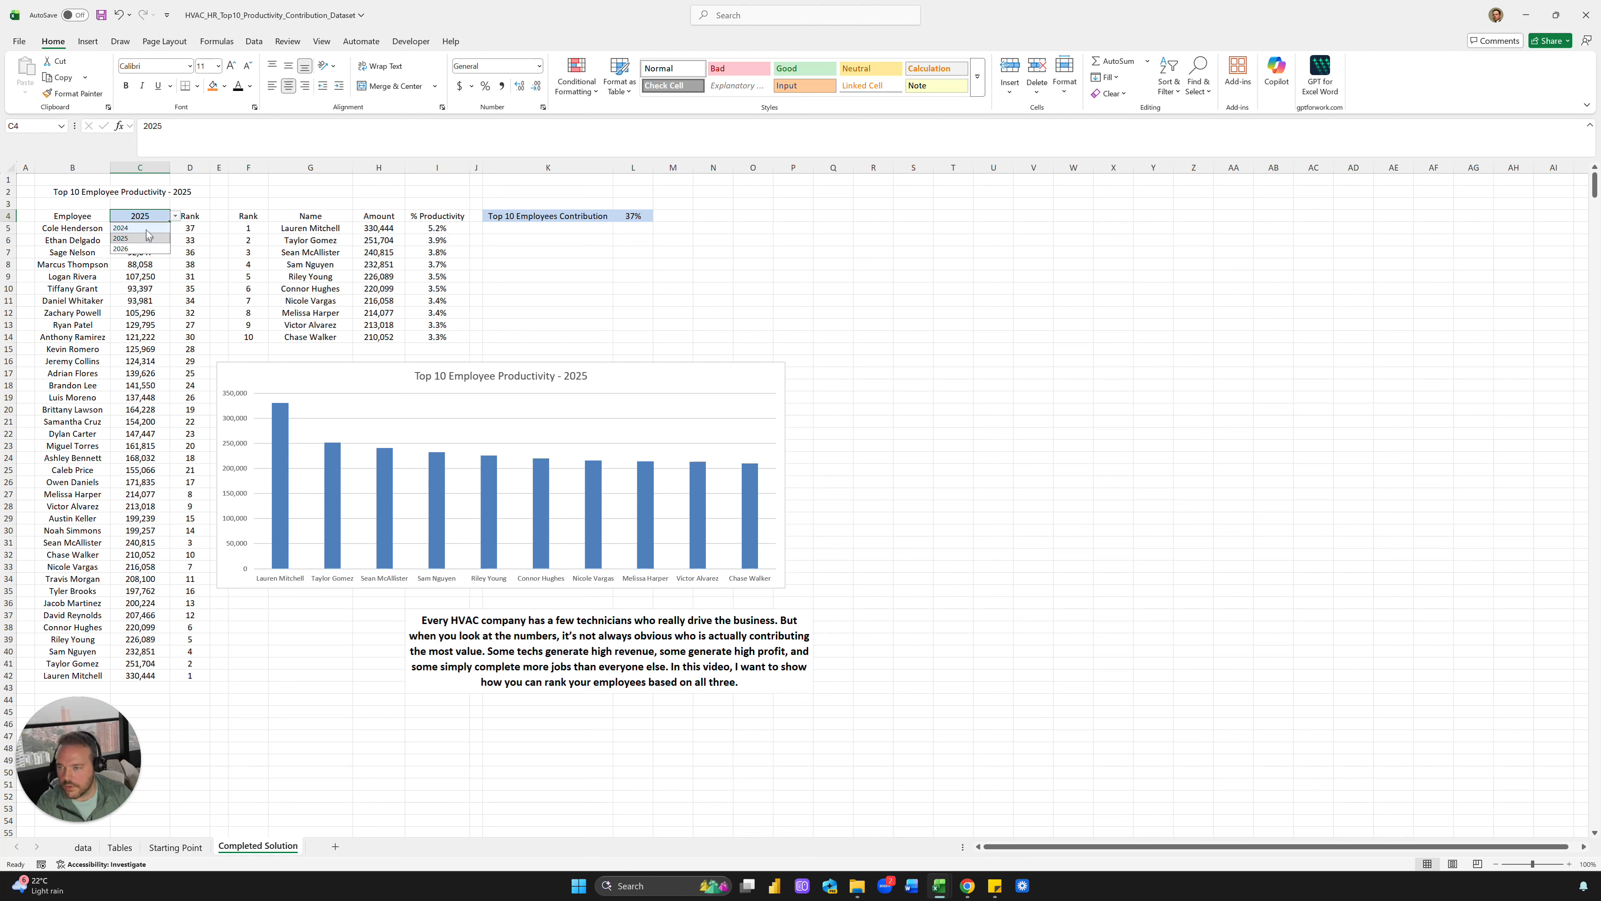
click(151, 228)
click(151, 302)
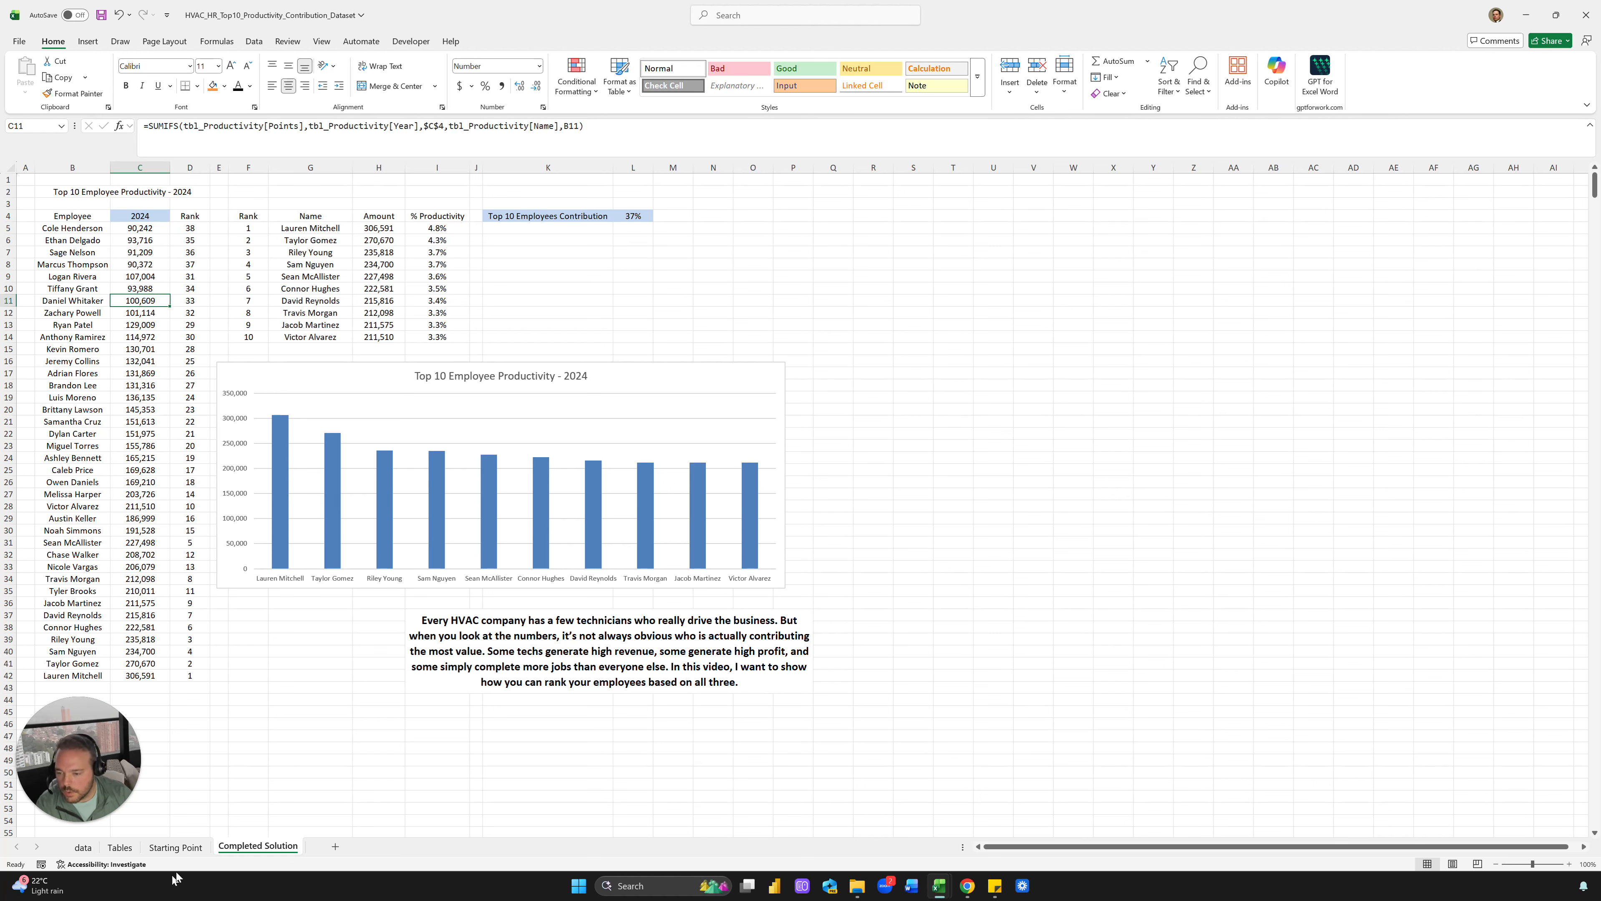
click(185, 852)
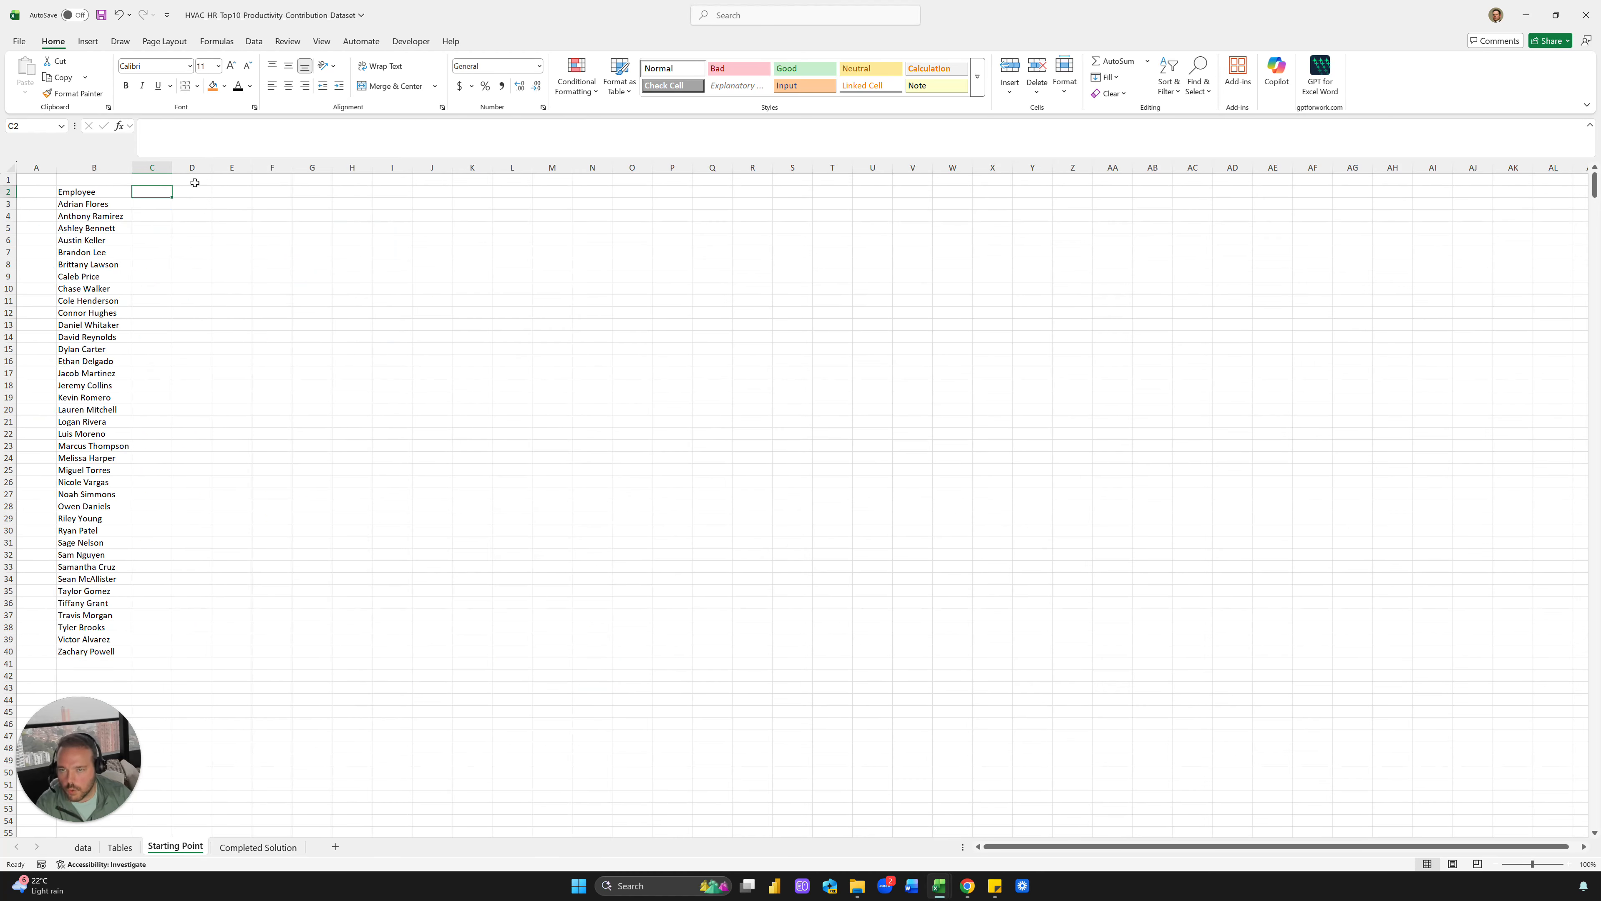
click(254, 41)
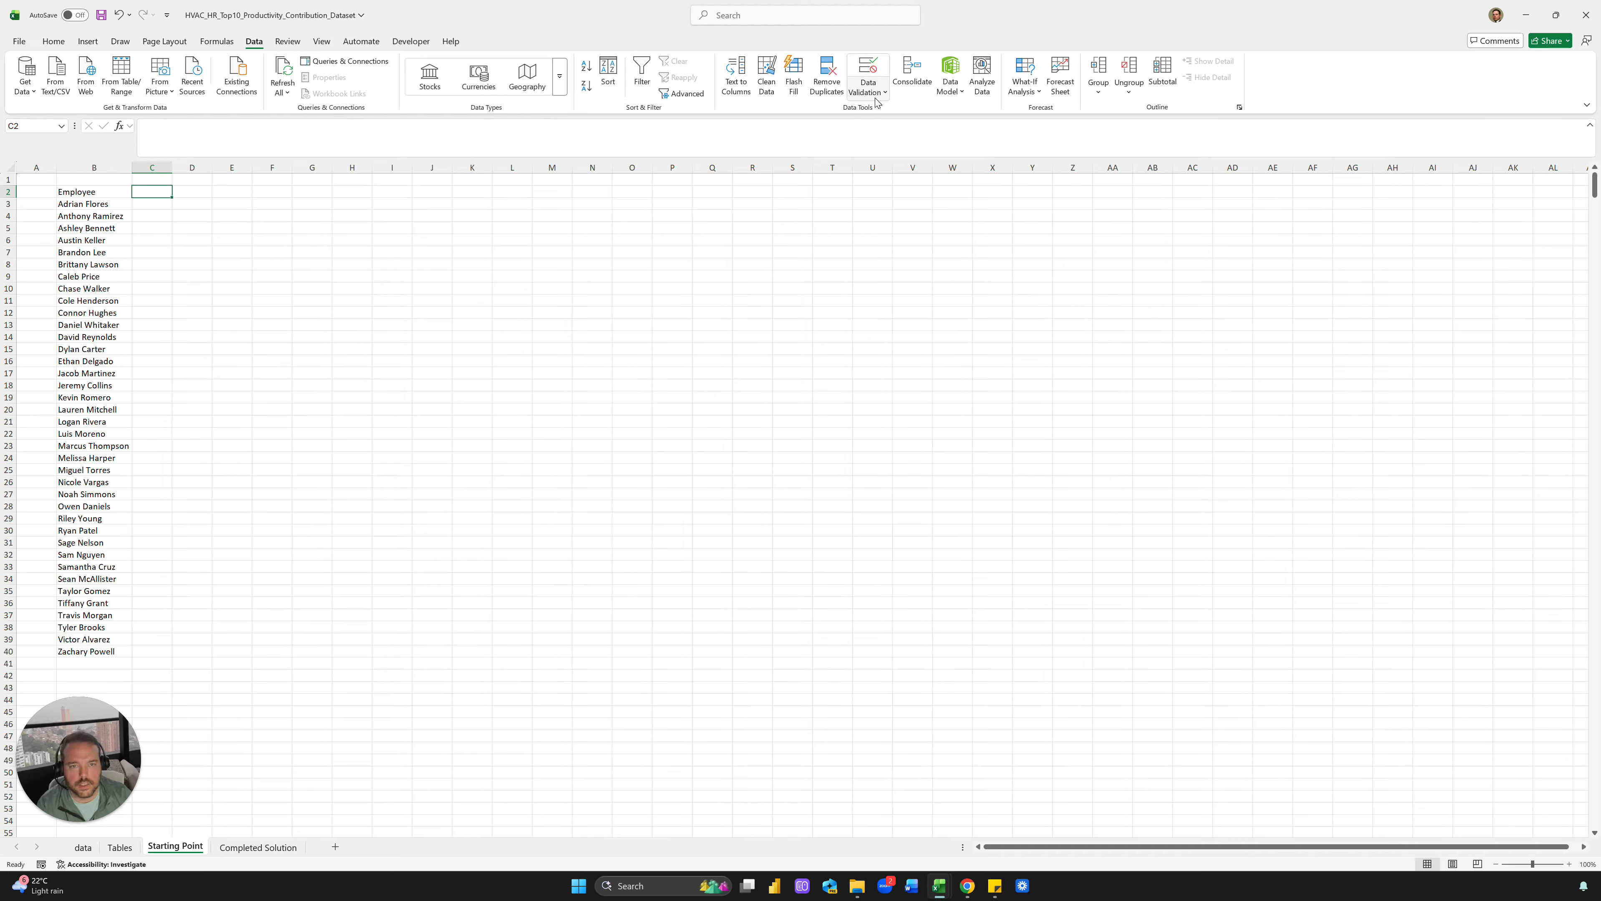
Restrict C2 with data validation to a list of years: 2024, 2025, 2026
click(868, 87)
click(881, 111)
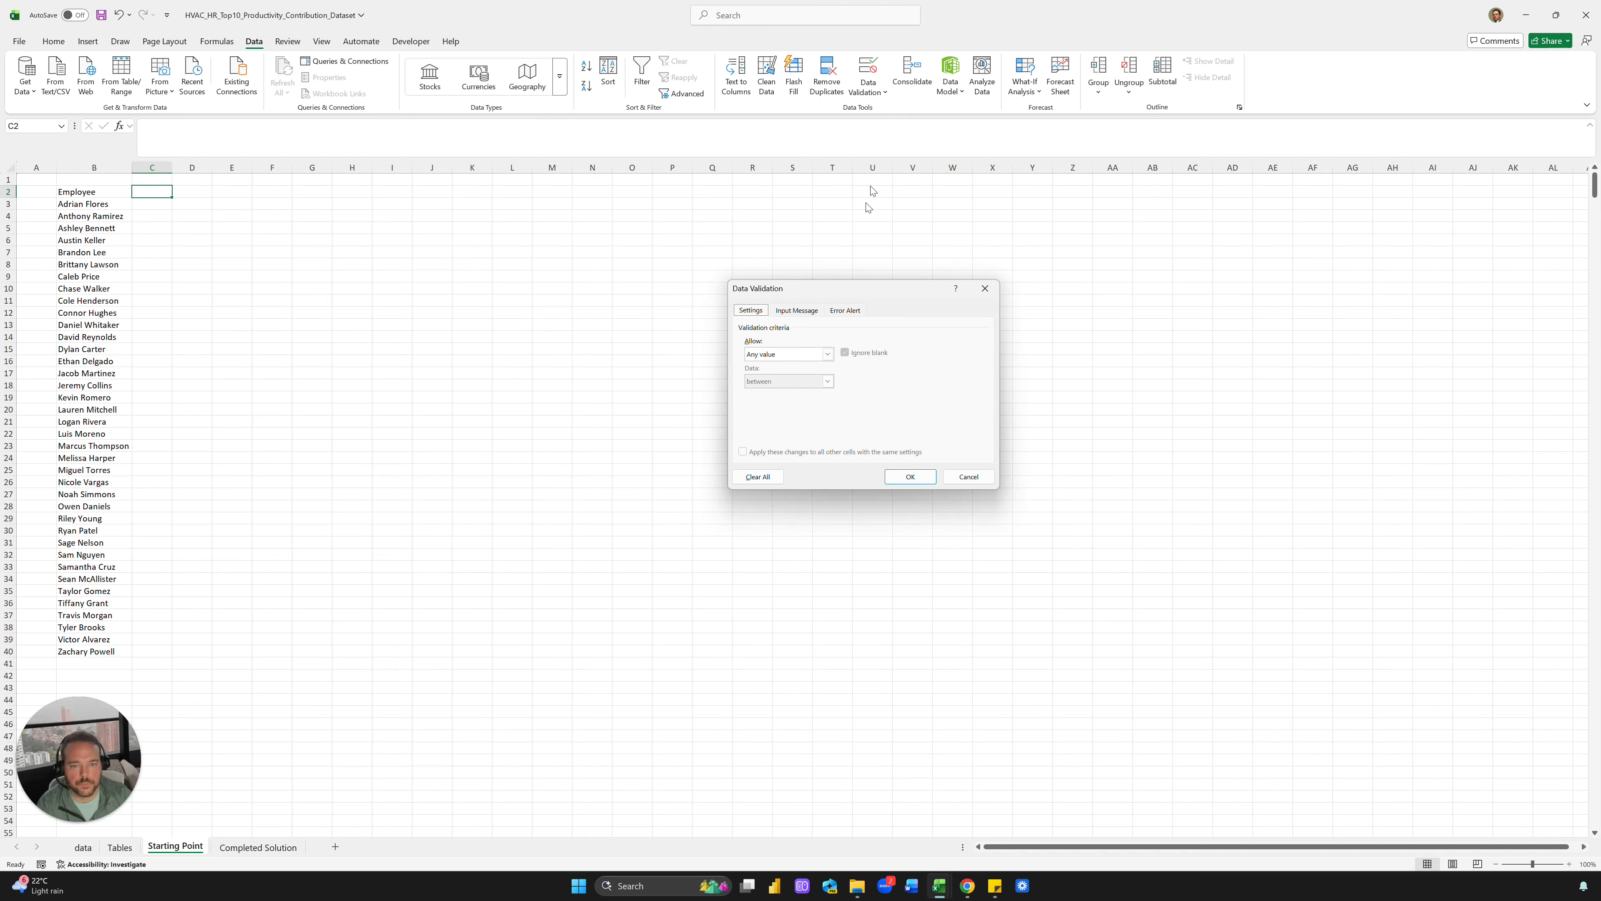
click(818, 354)
click(771, 395)
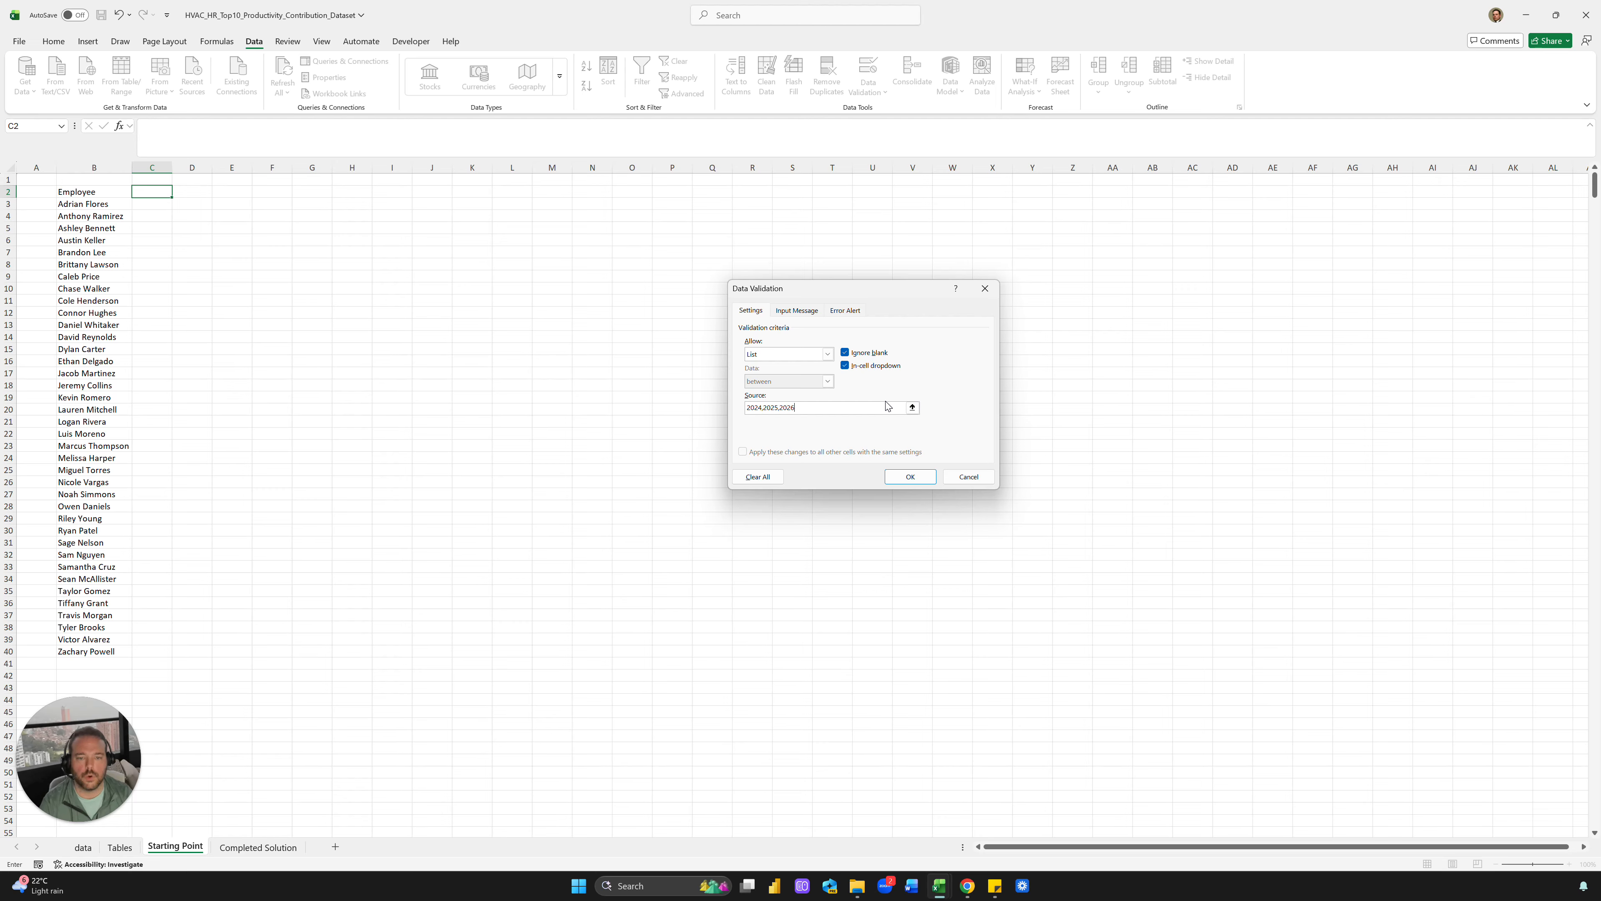
text(+)
click(351, 290)
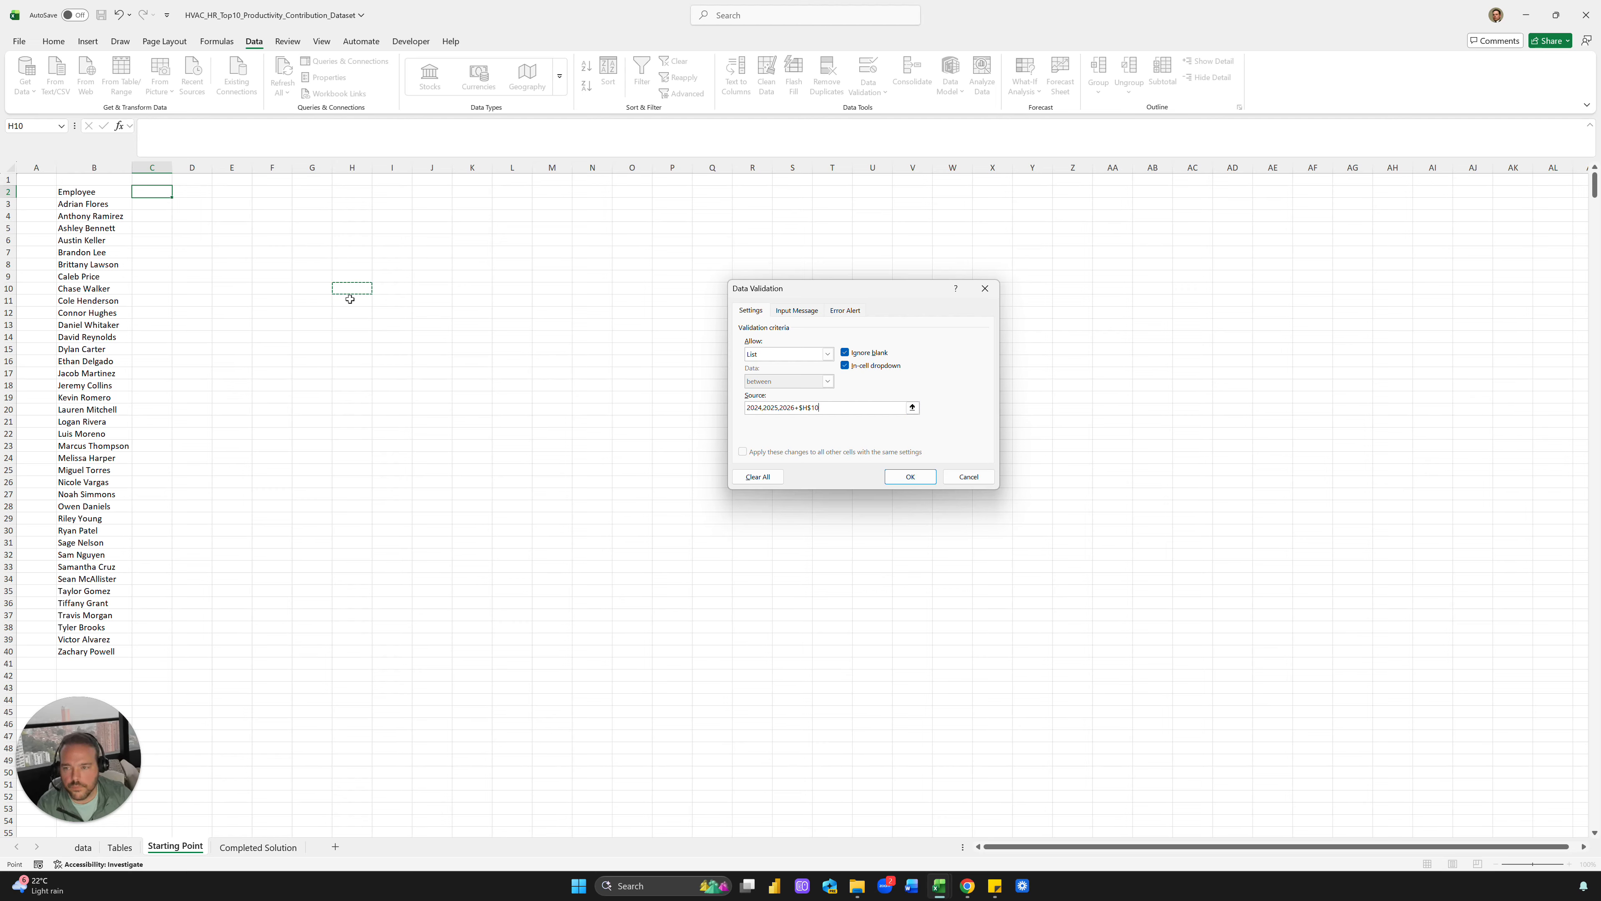
click(871, 409)
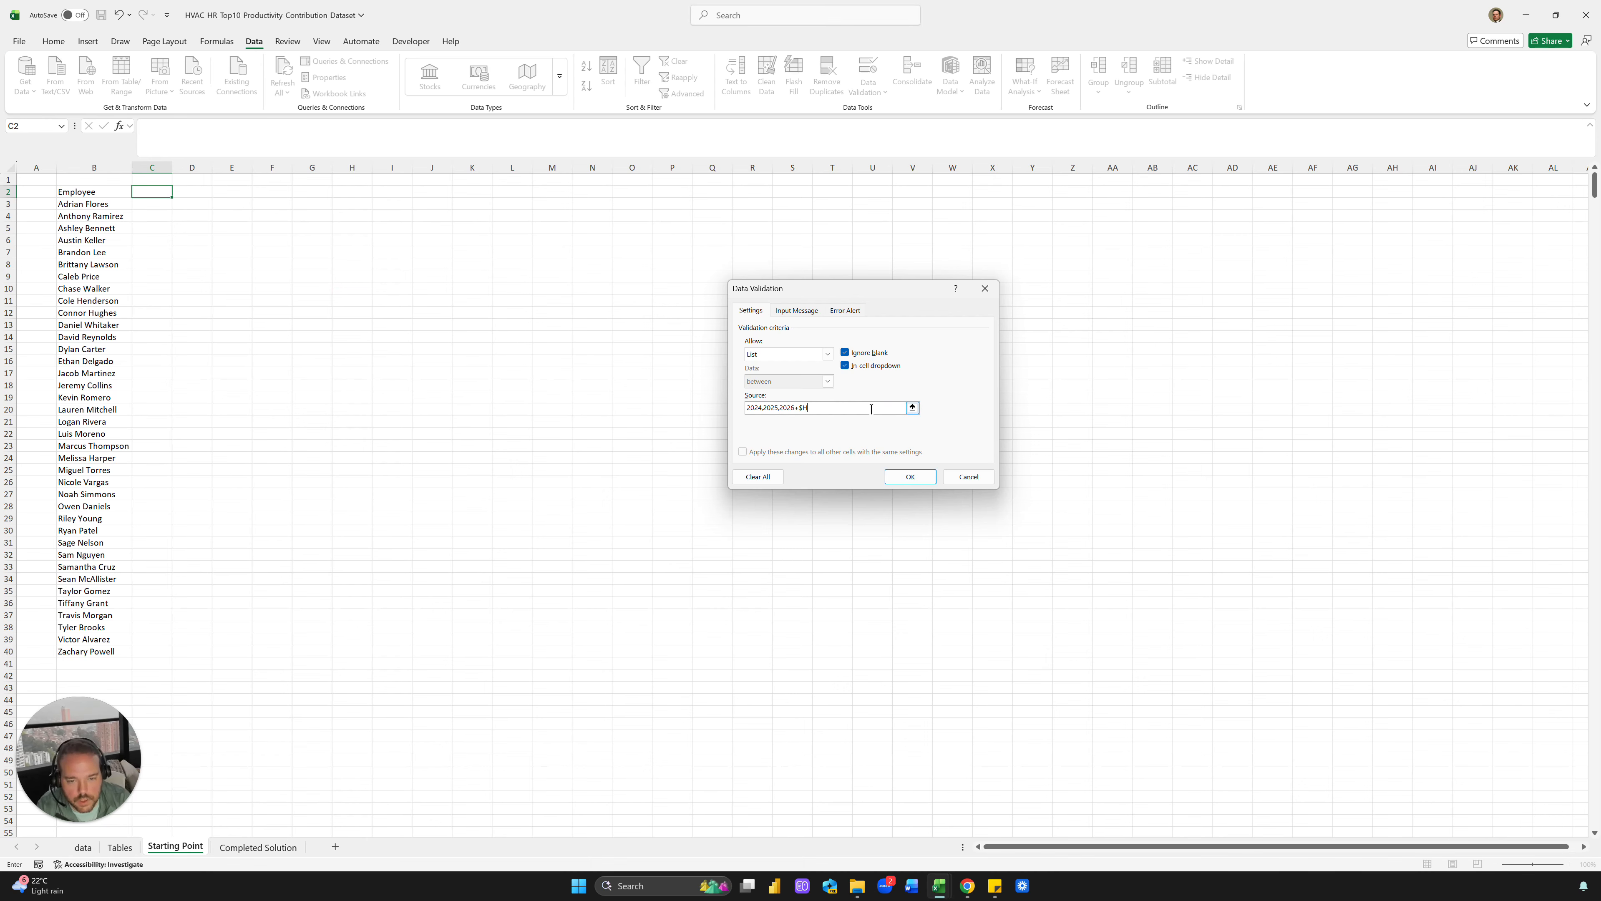
click(910, 477)
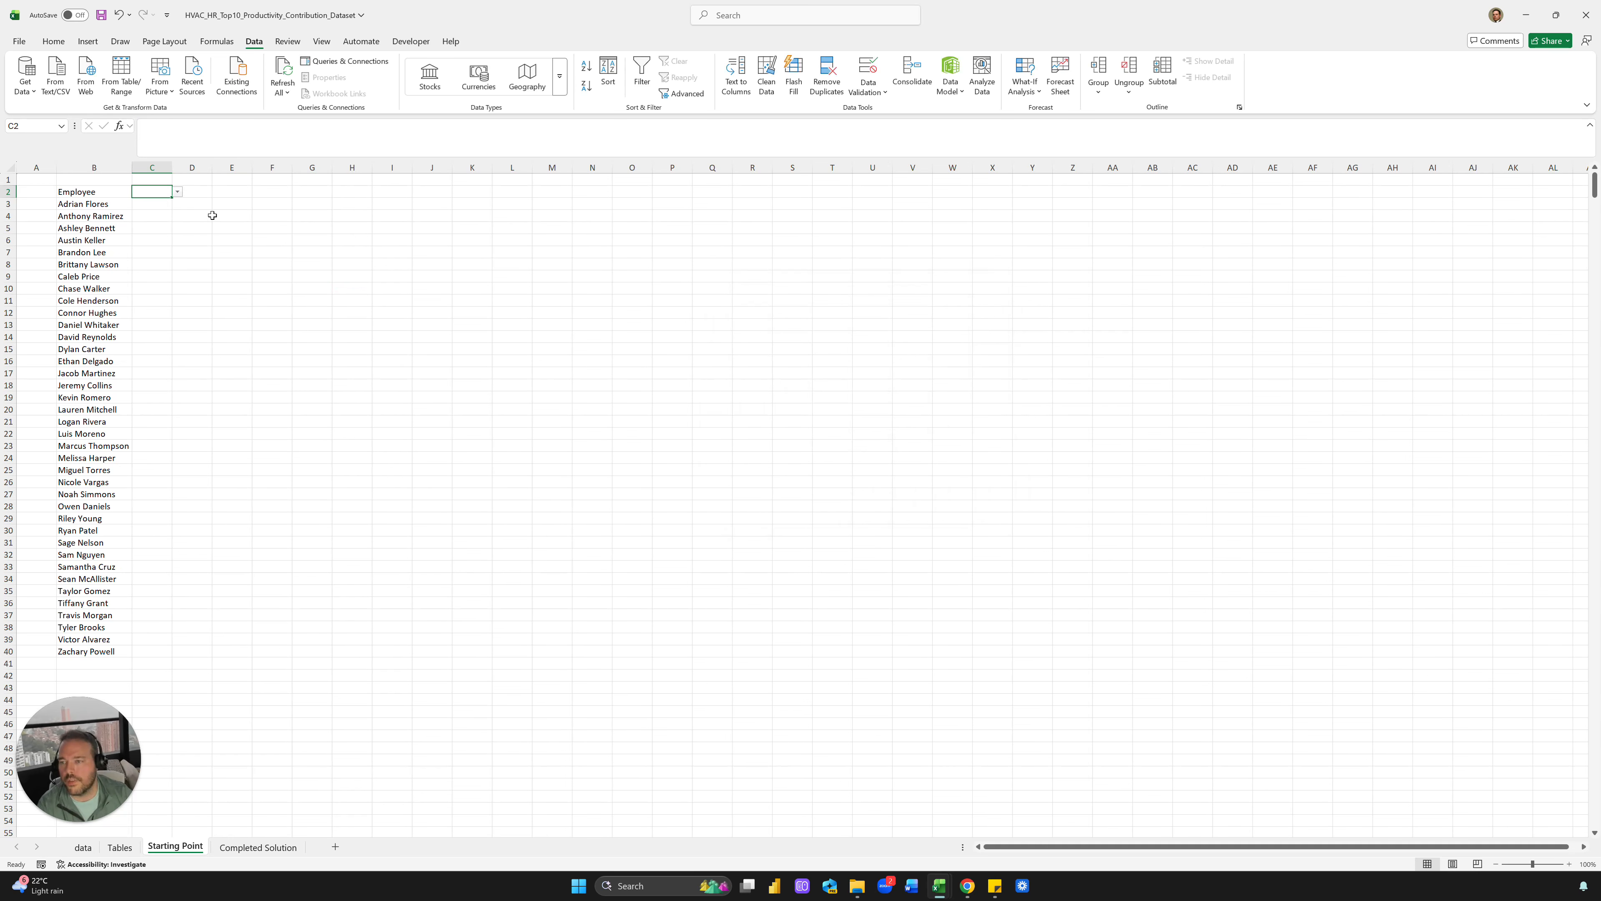
Pick 2025 from C2's year list and centre it
click(179, 192)
click(151, 214)
key(Tab)
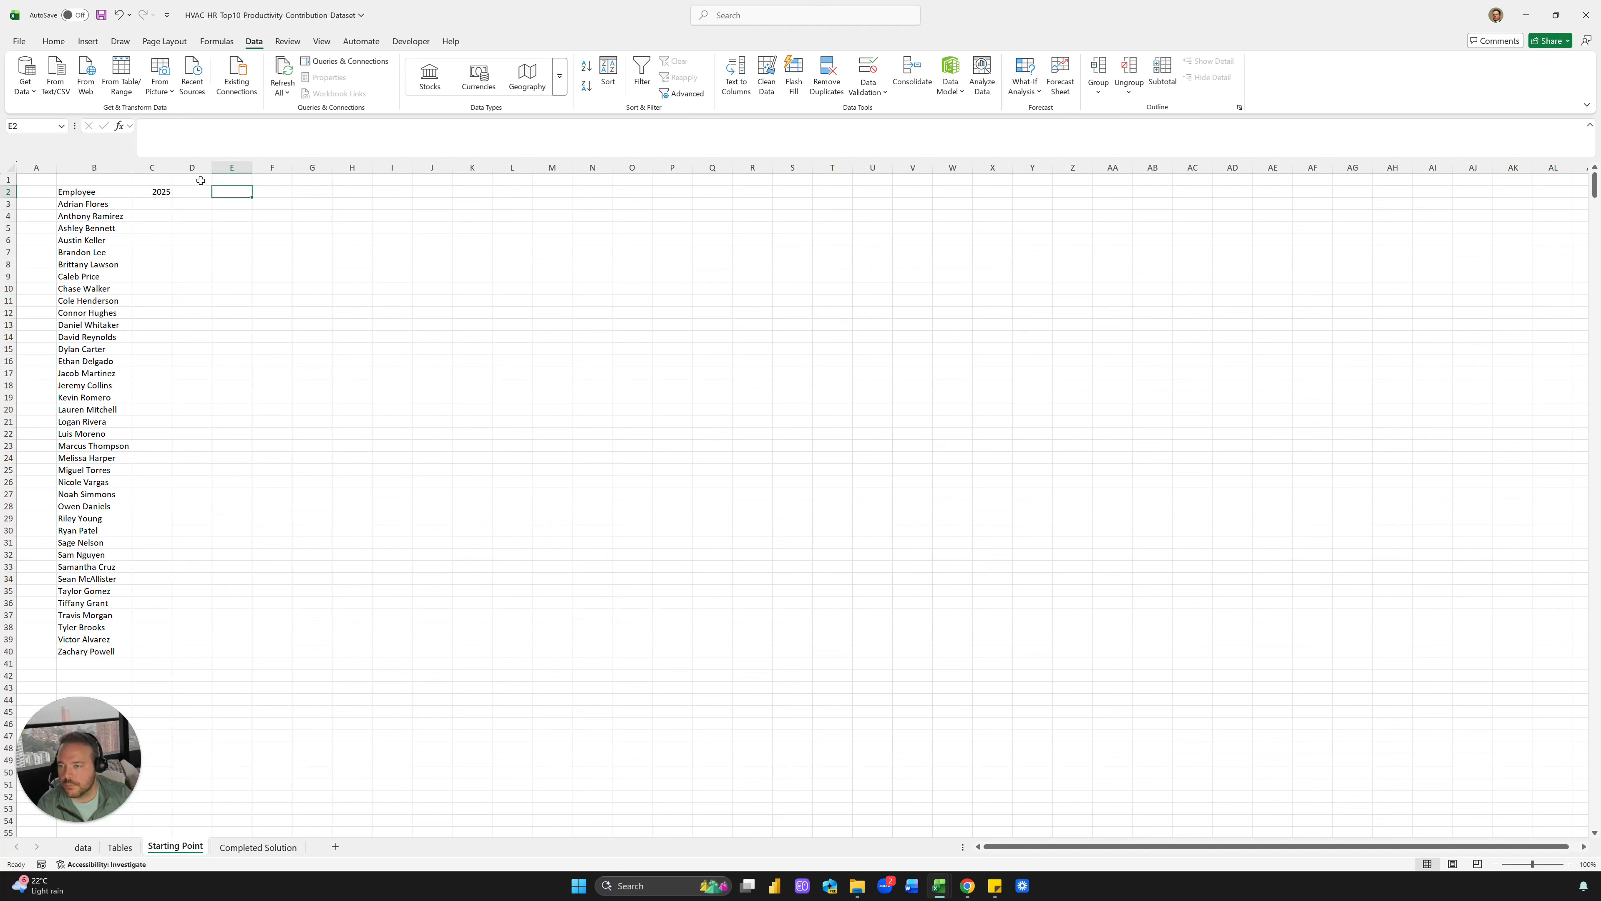
click(161, 189)
click(53, 41)
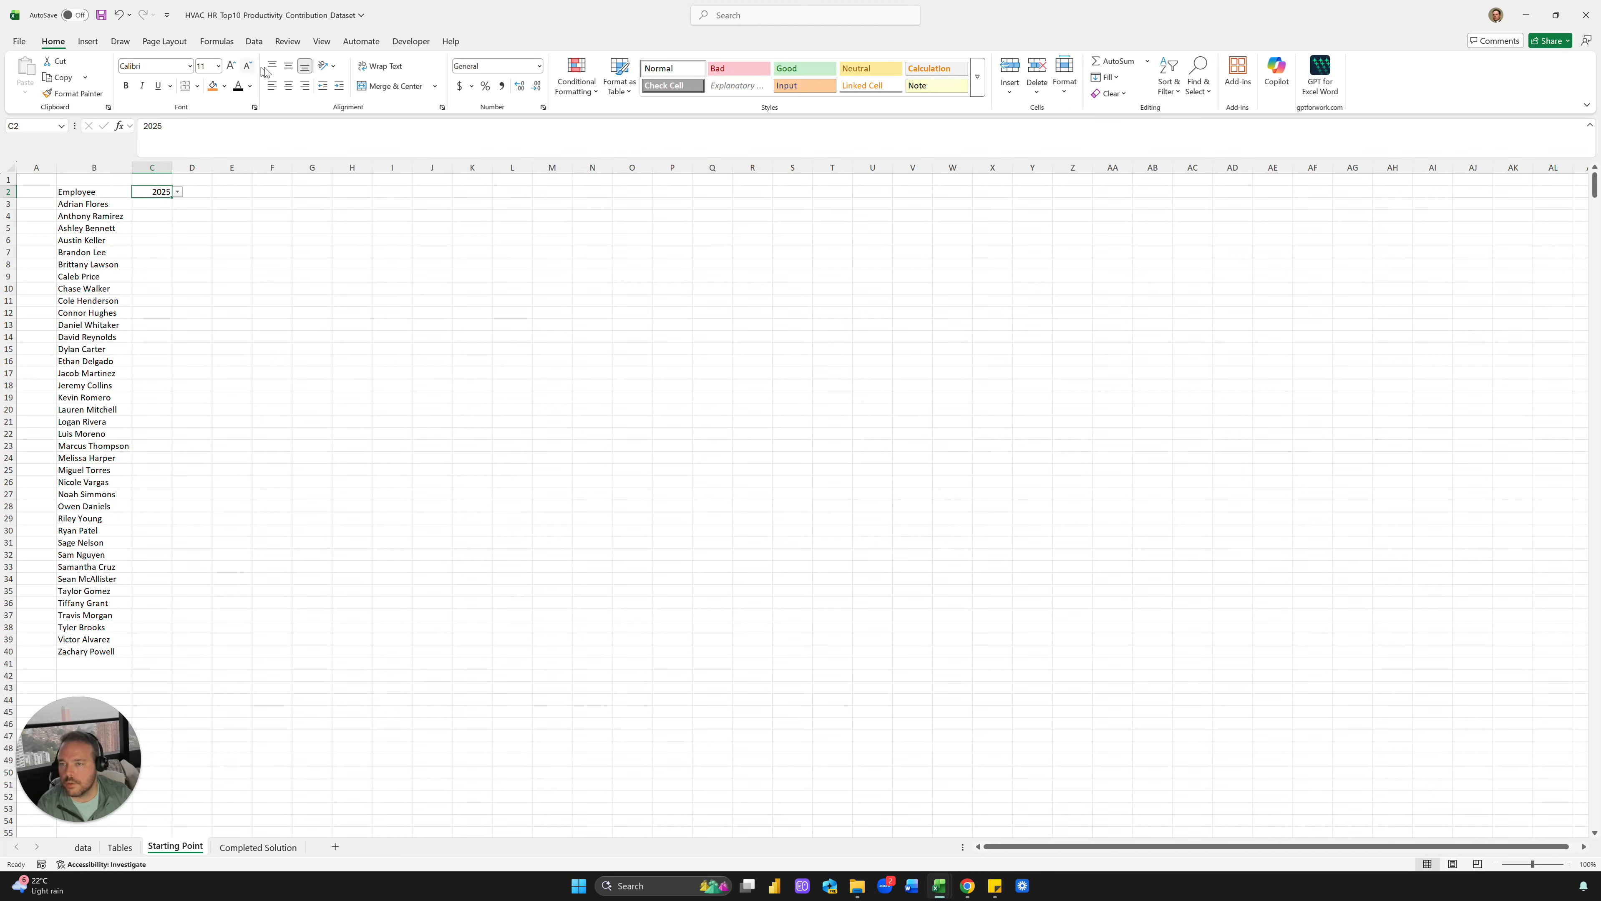
click(286, 86)
click(209, 203)
Widen columns B and C, fill C2 light blue, and begin =SUMIFS( in C3
drag(132, 167, 198, 167)
click(169, 192)
click(225, 87)
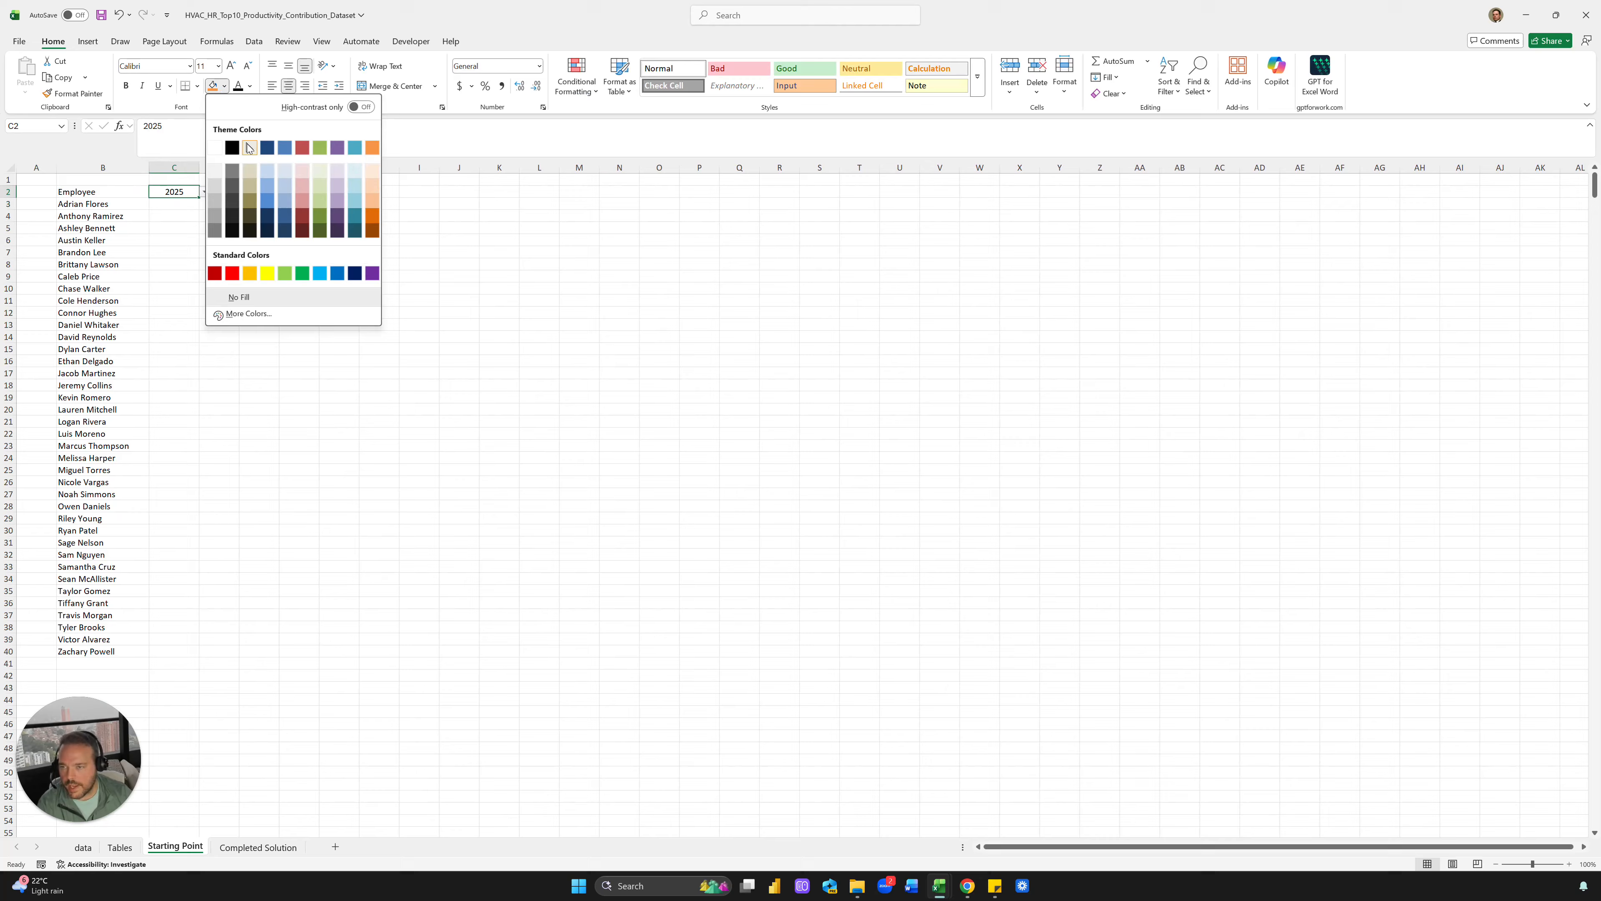
click(273, 165)
click(180, 205)
text(=SUMIFS()
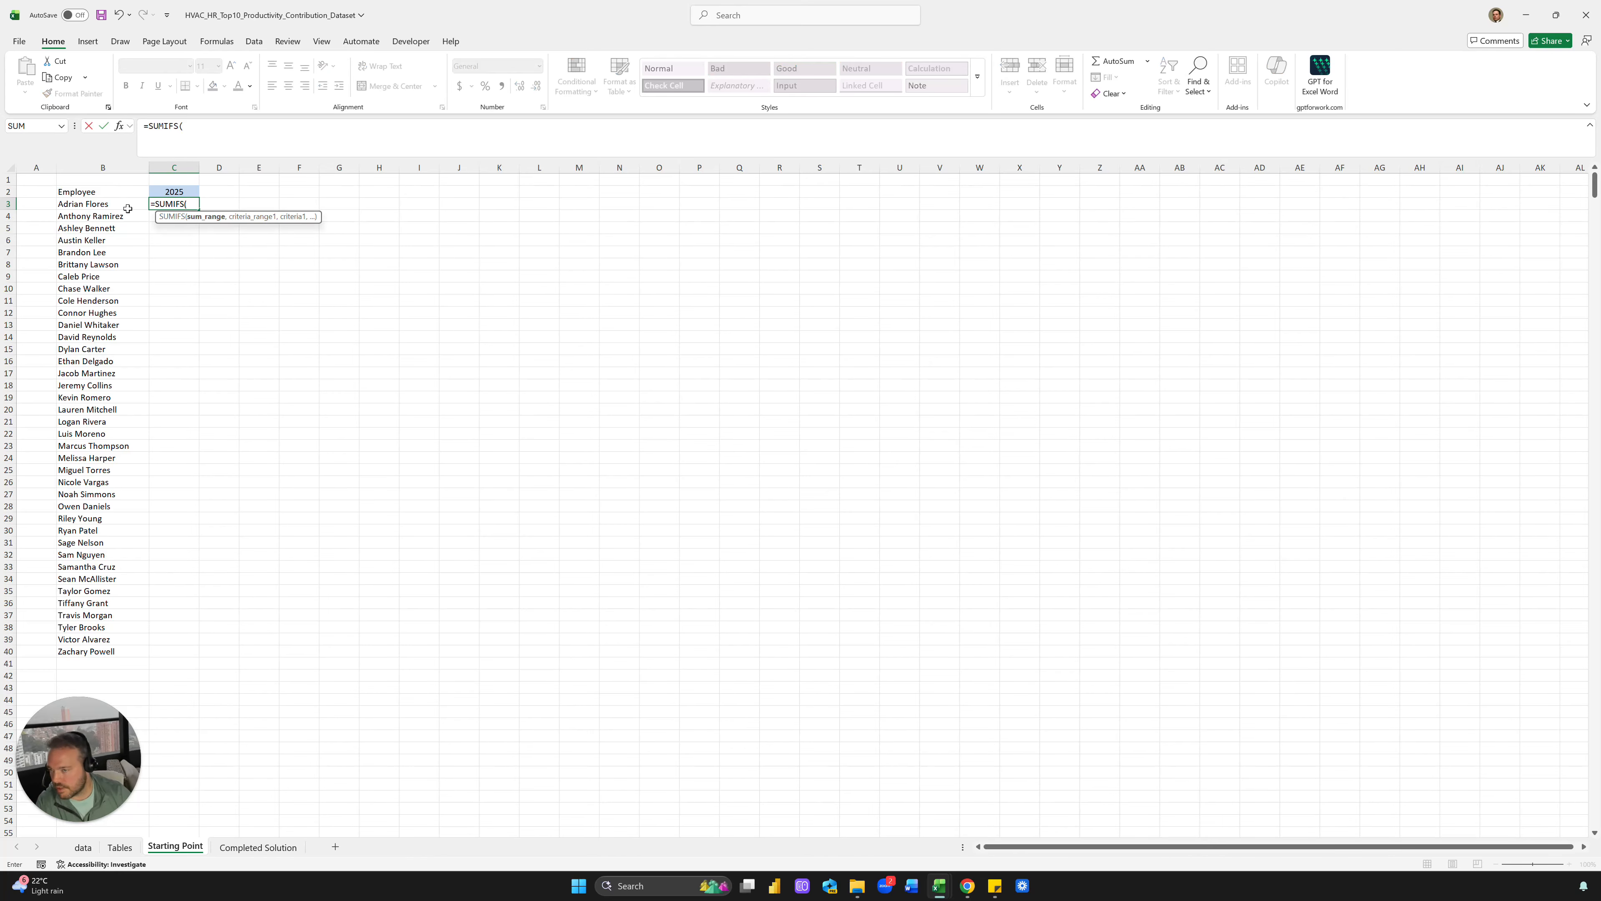
Use the data sheet's Points column as the sum range and its Year column matched to C2
click(81, 847)
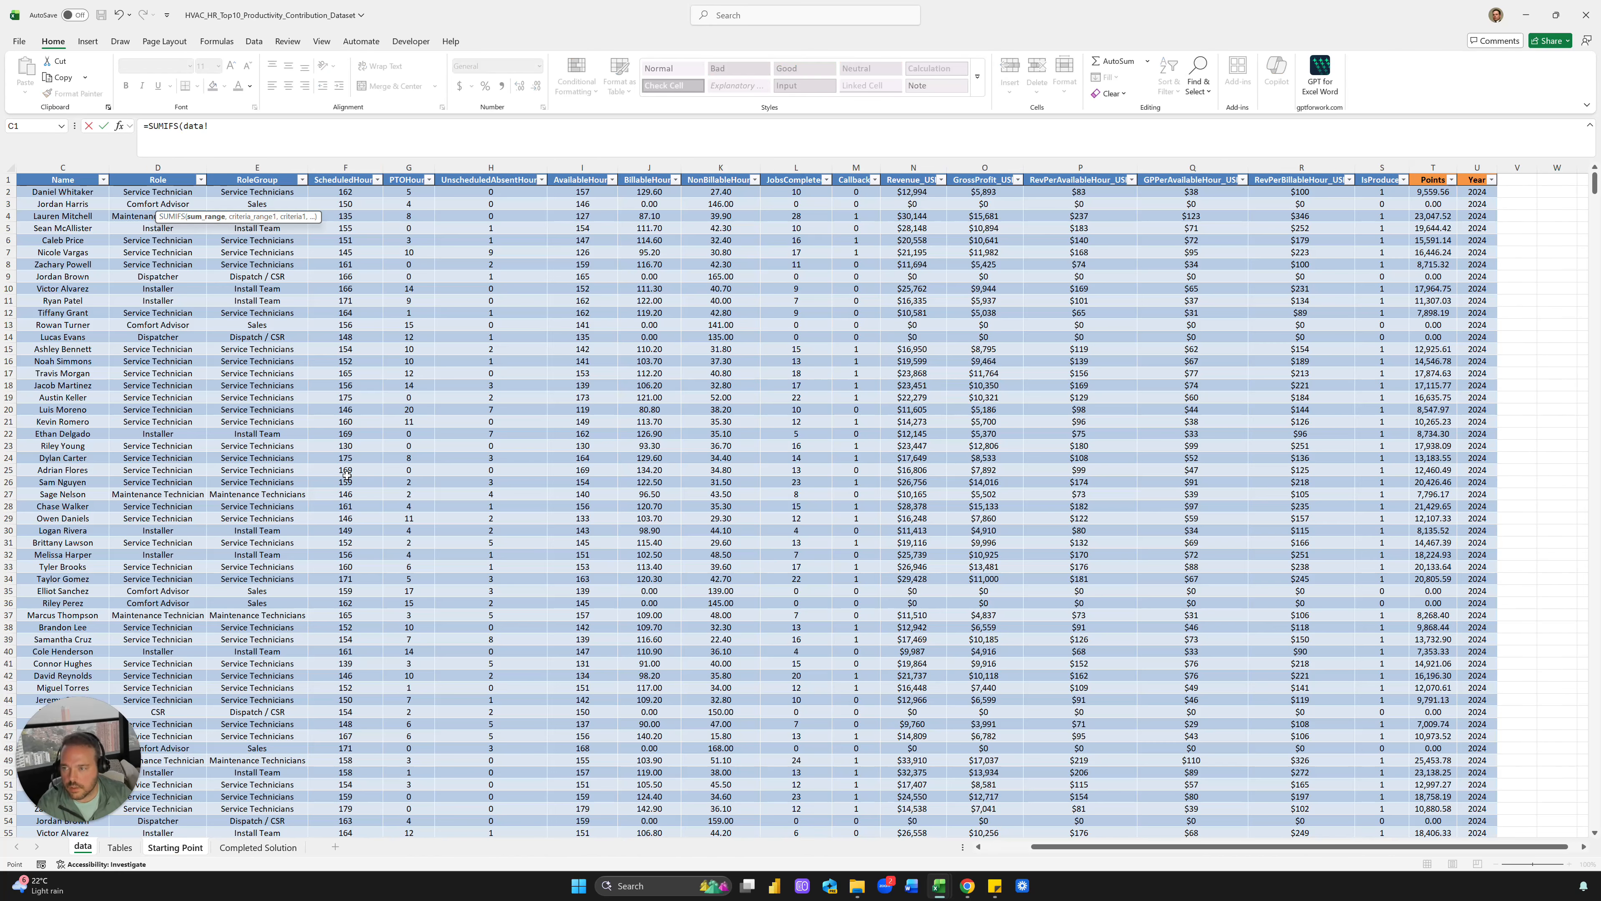
click(1443, 174)
text(,)
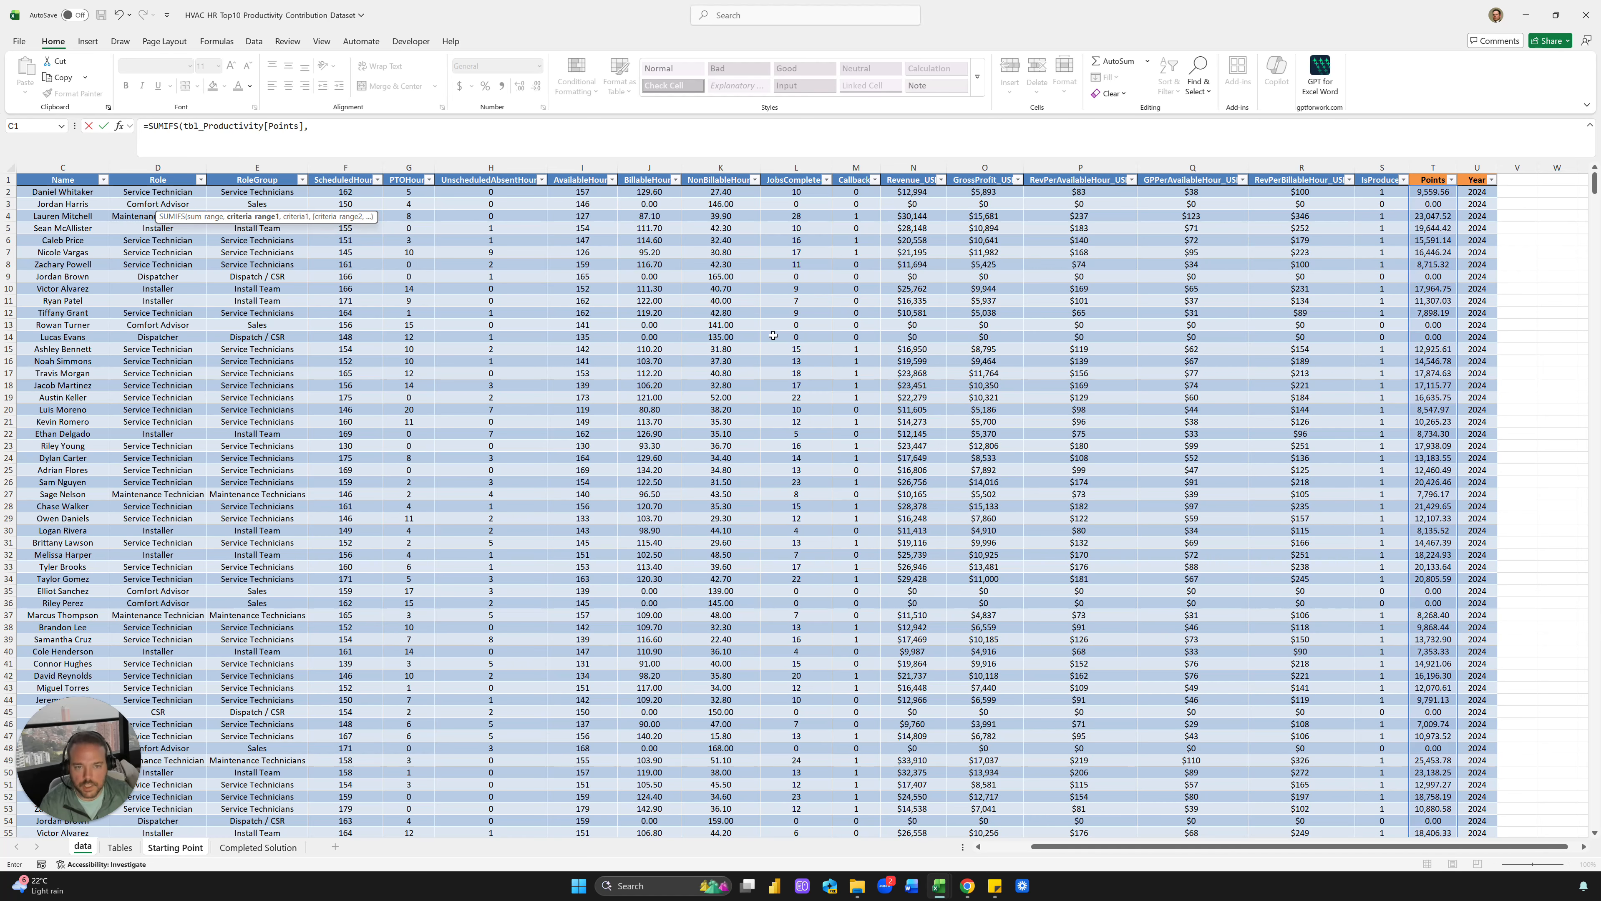
click(1481, 177)
text(,)
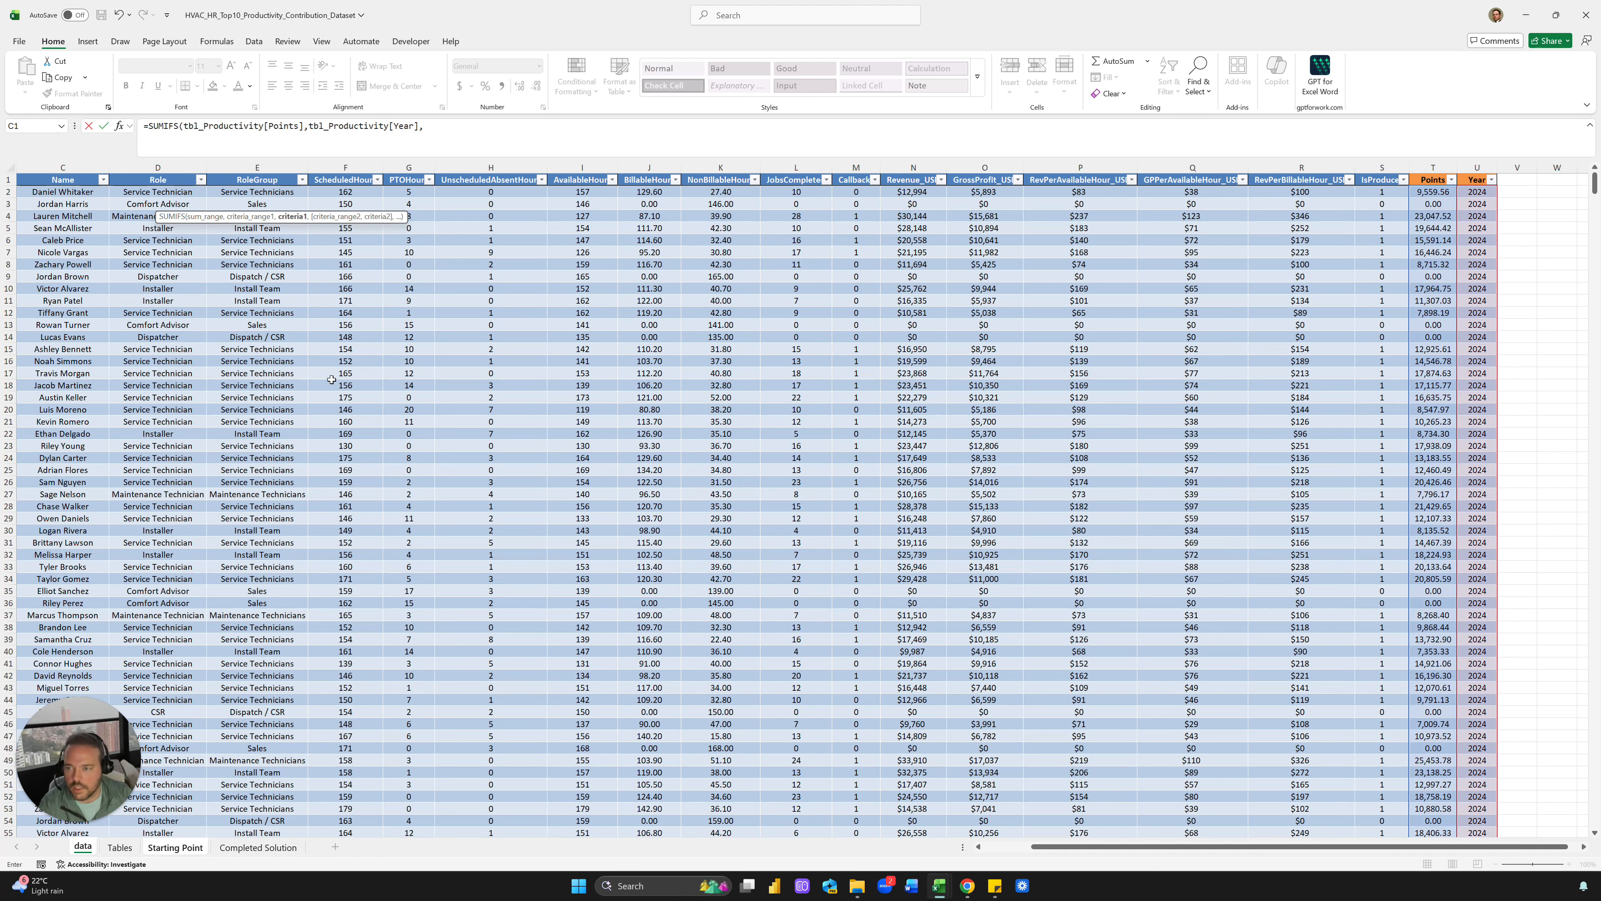
click(258, 848)
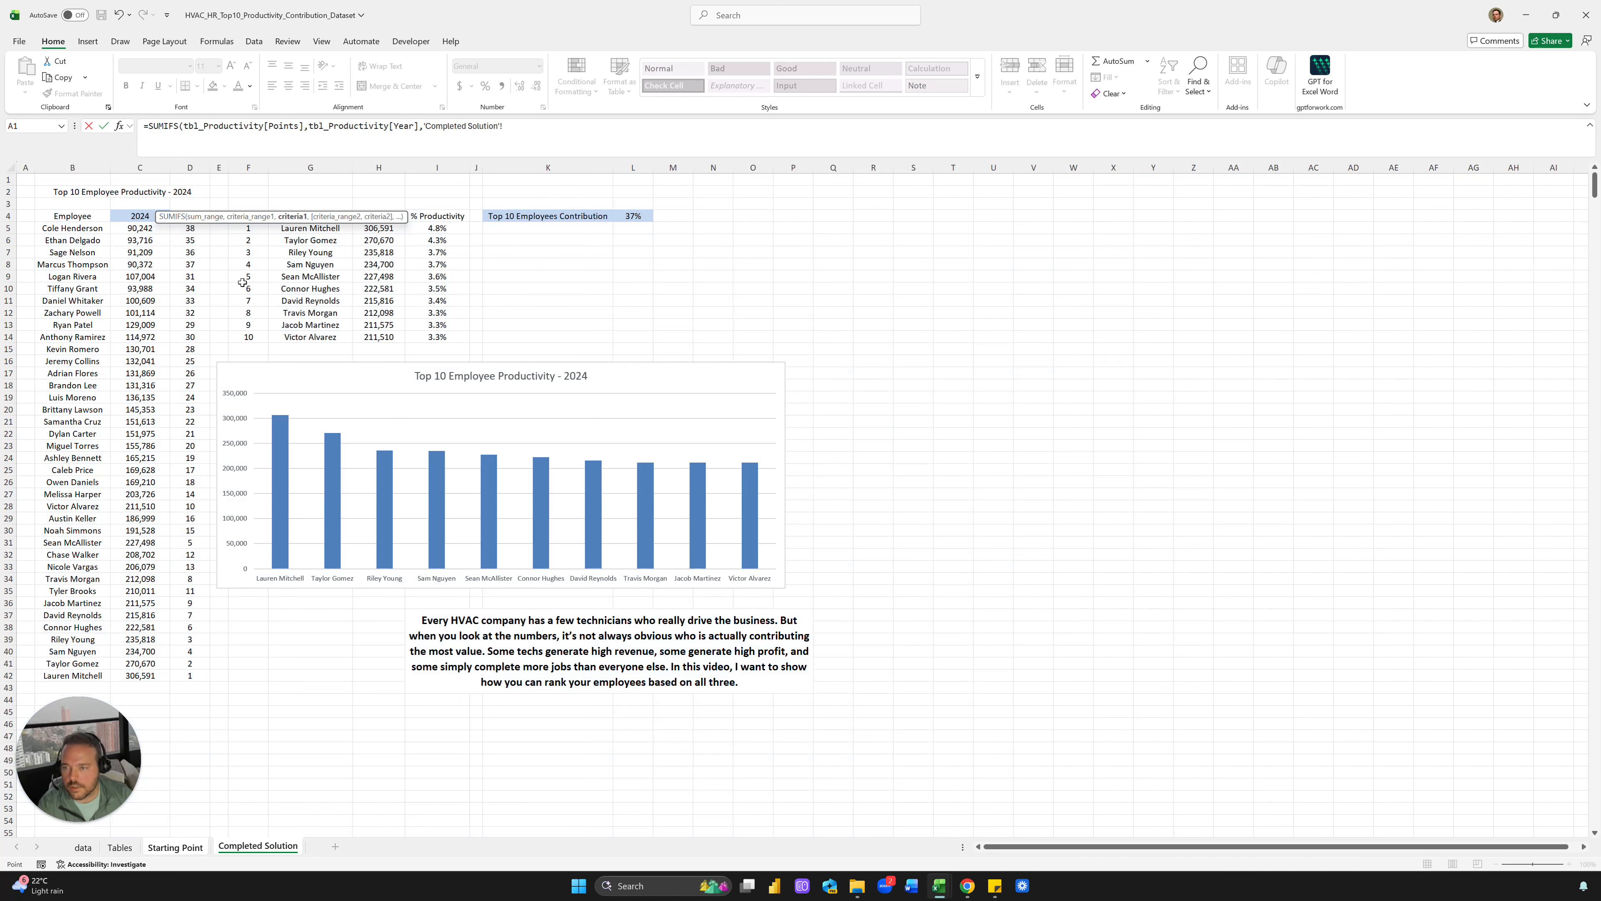
click(175, 848)
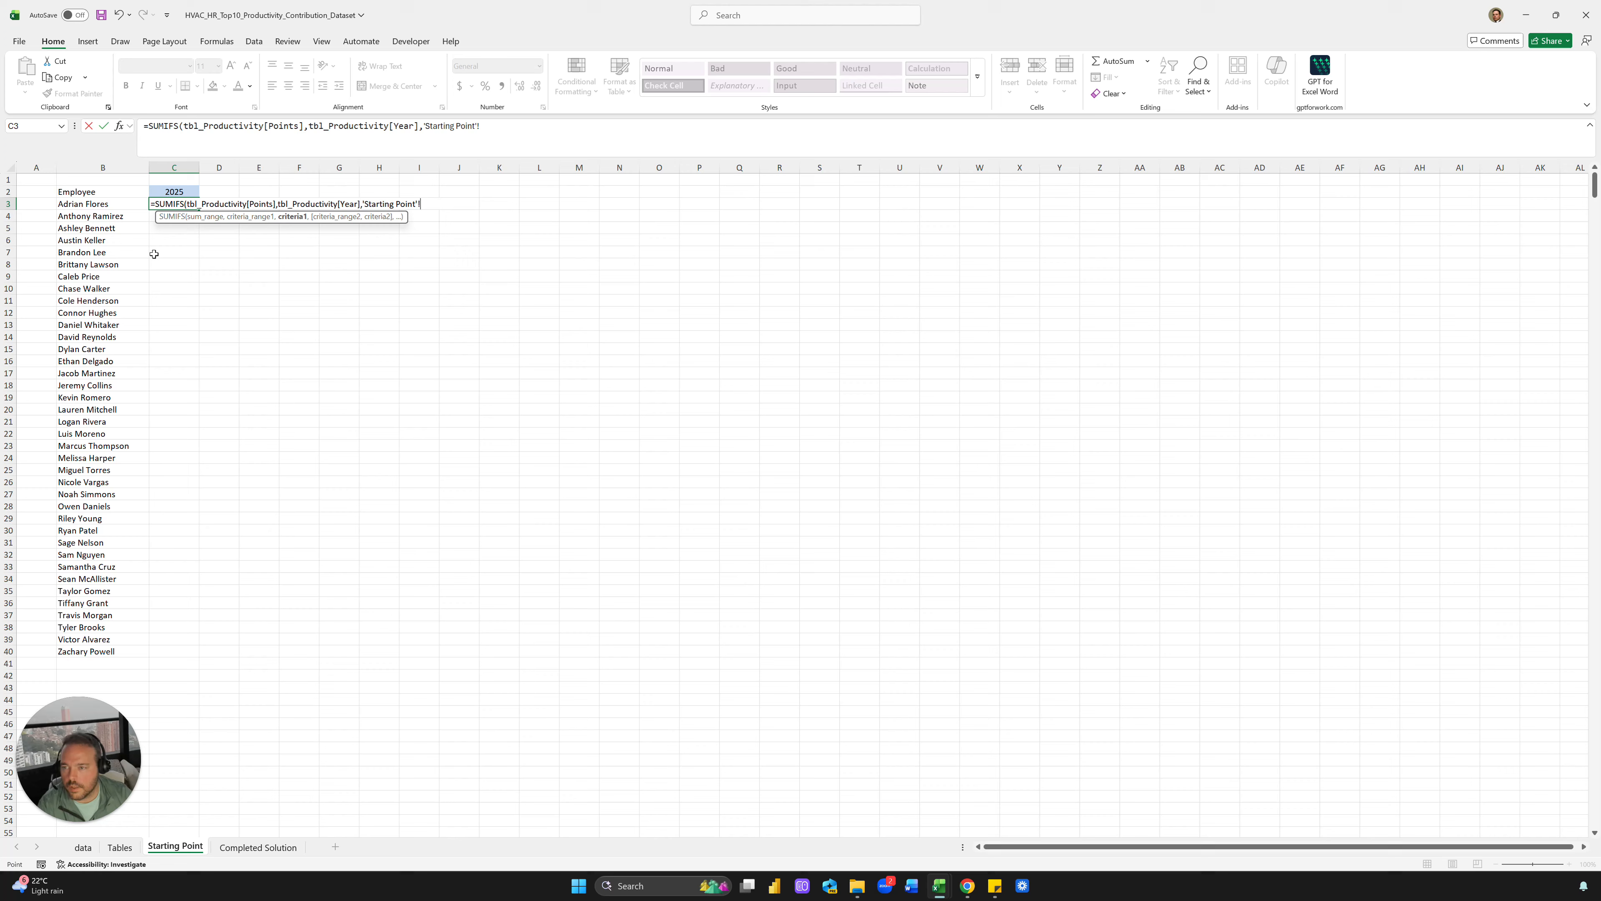
click(174, 191)
text(,)
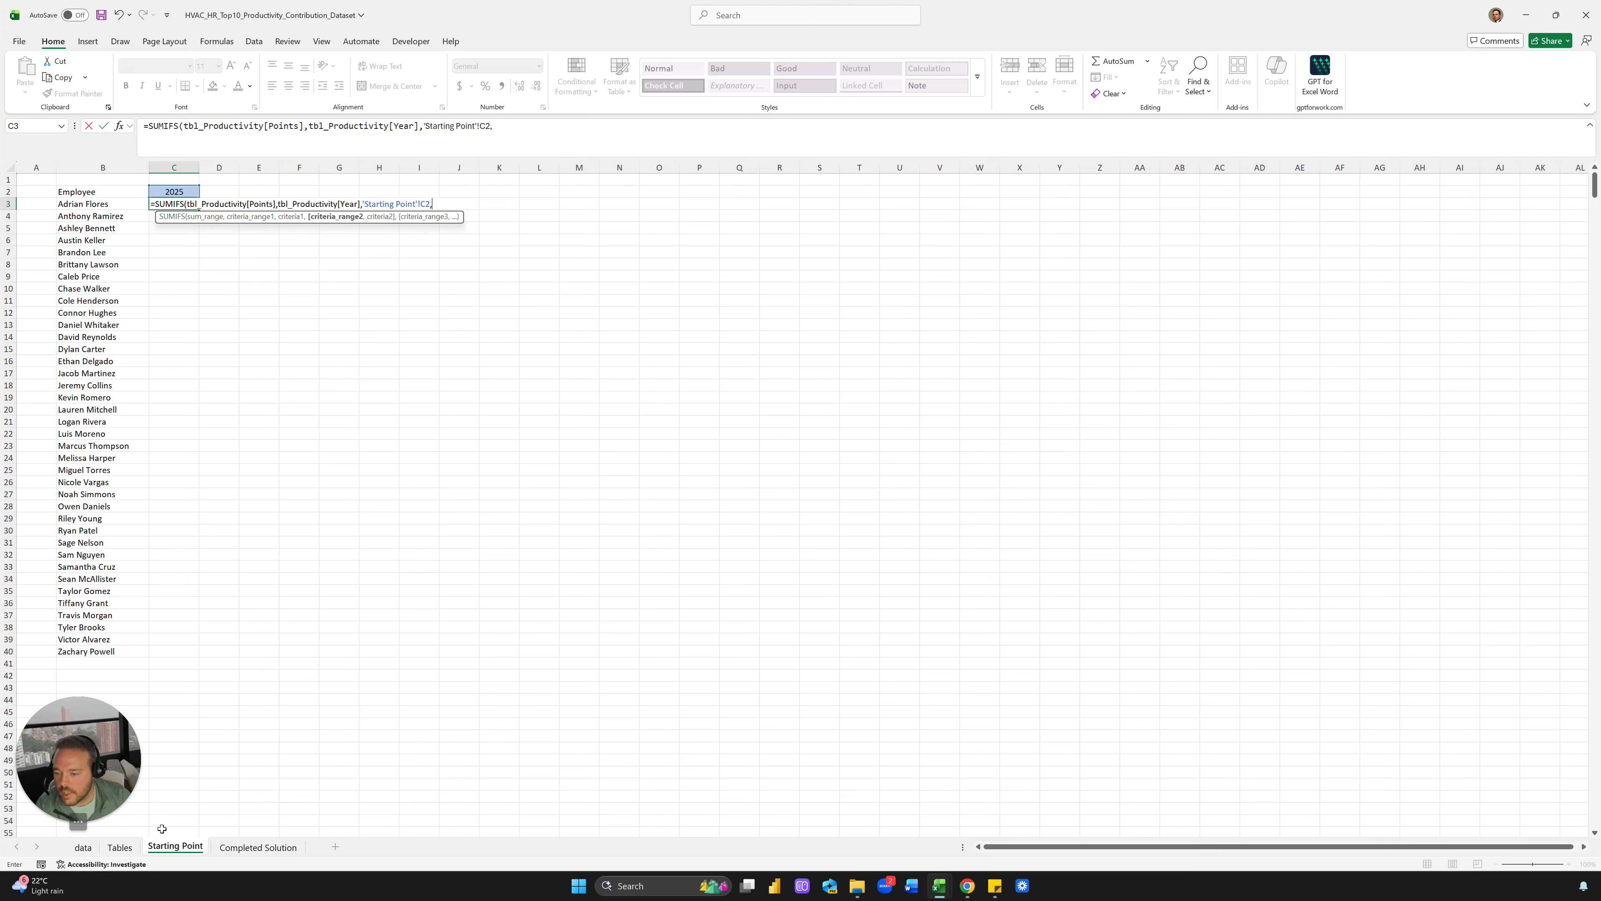
Add the Name column criterion matched to B3 and commit C3's SUMIFS formula
click(83, 847)
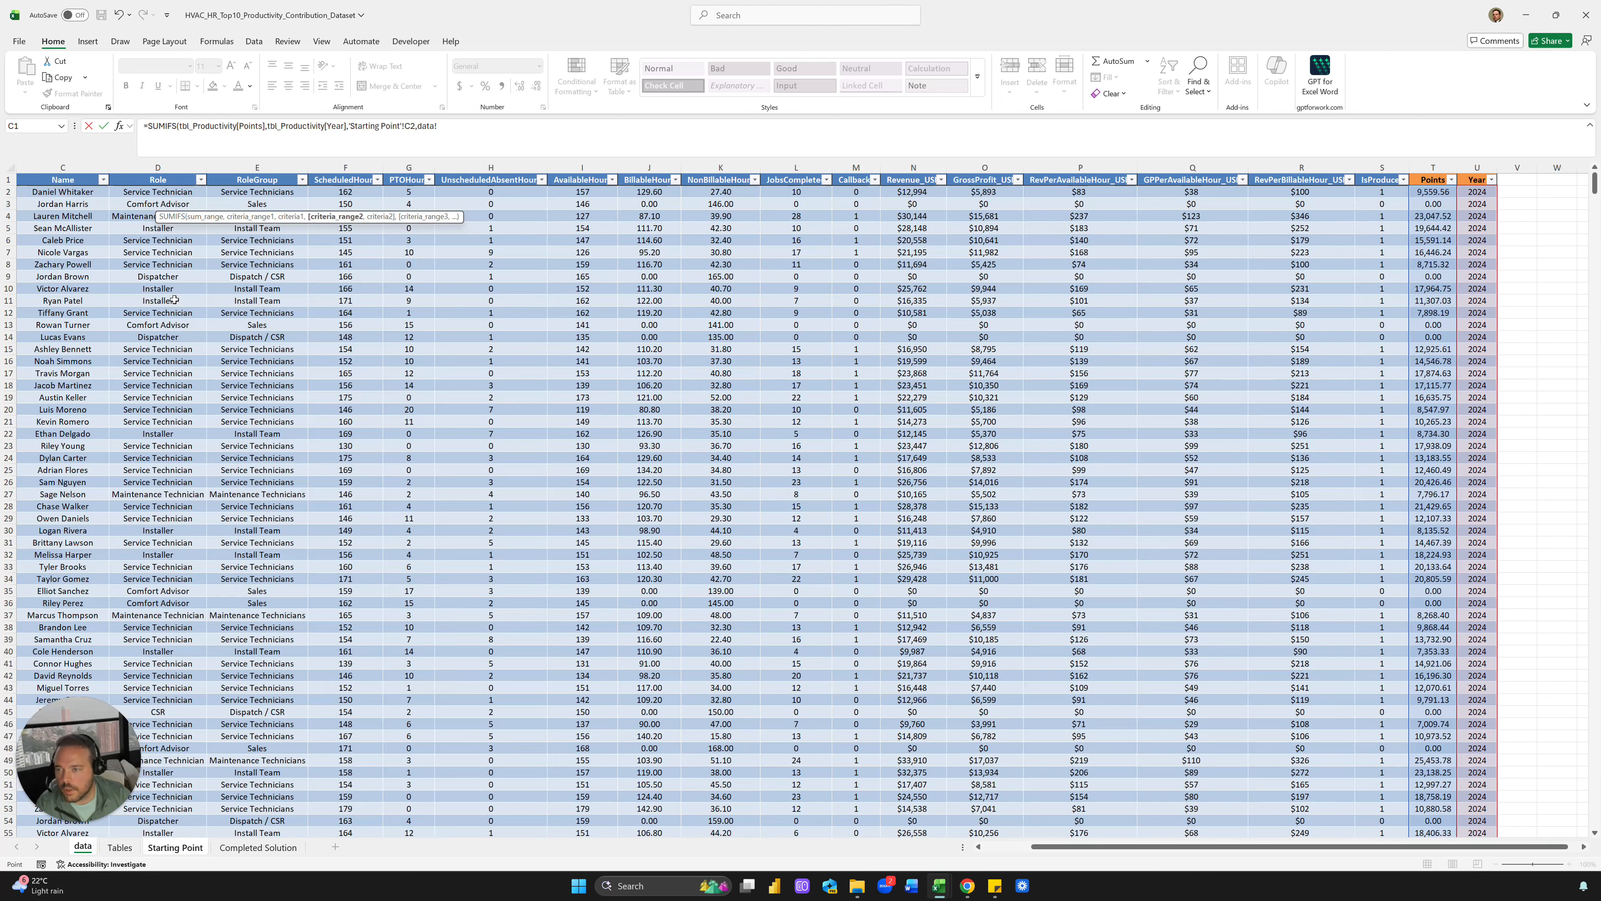
click(55, 173)
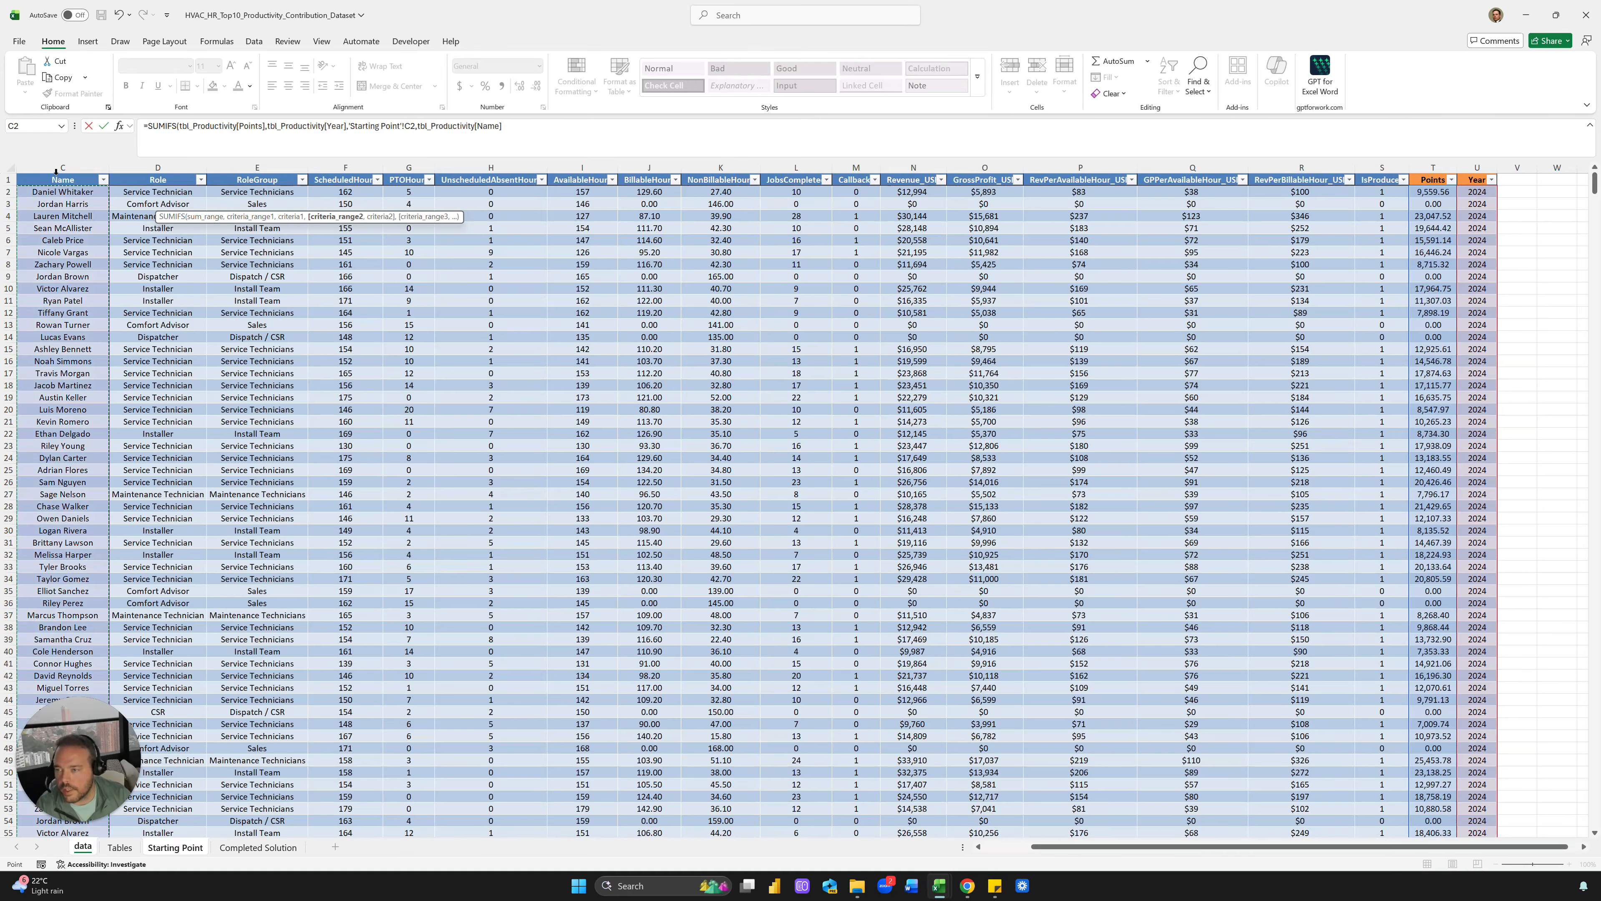
text(,)
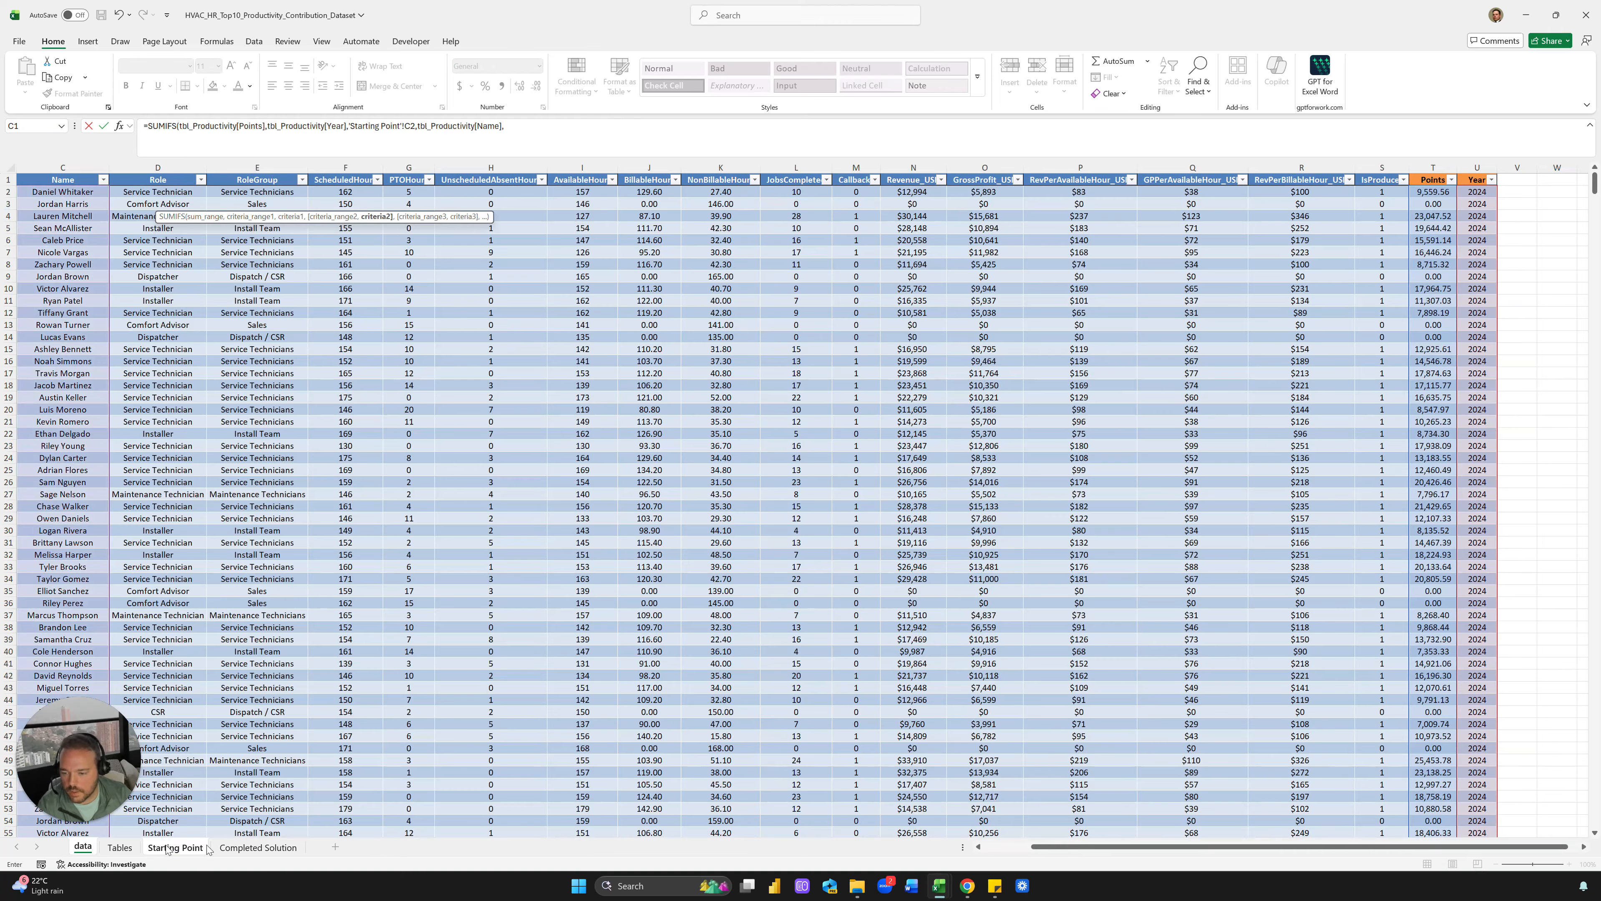
click(167, 849)
click(96, 205)
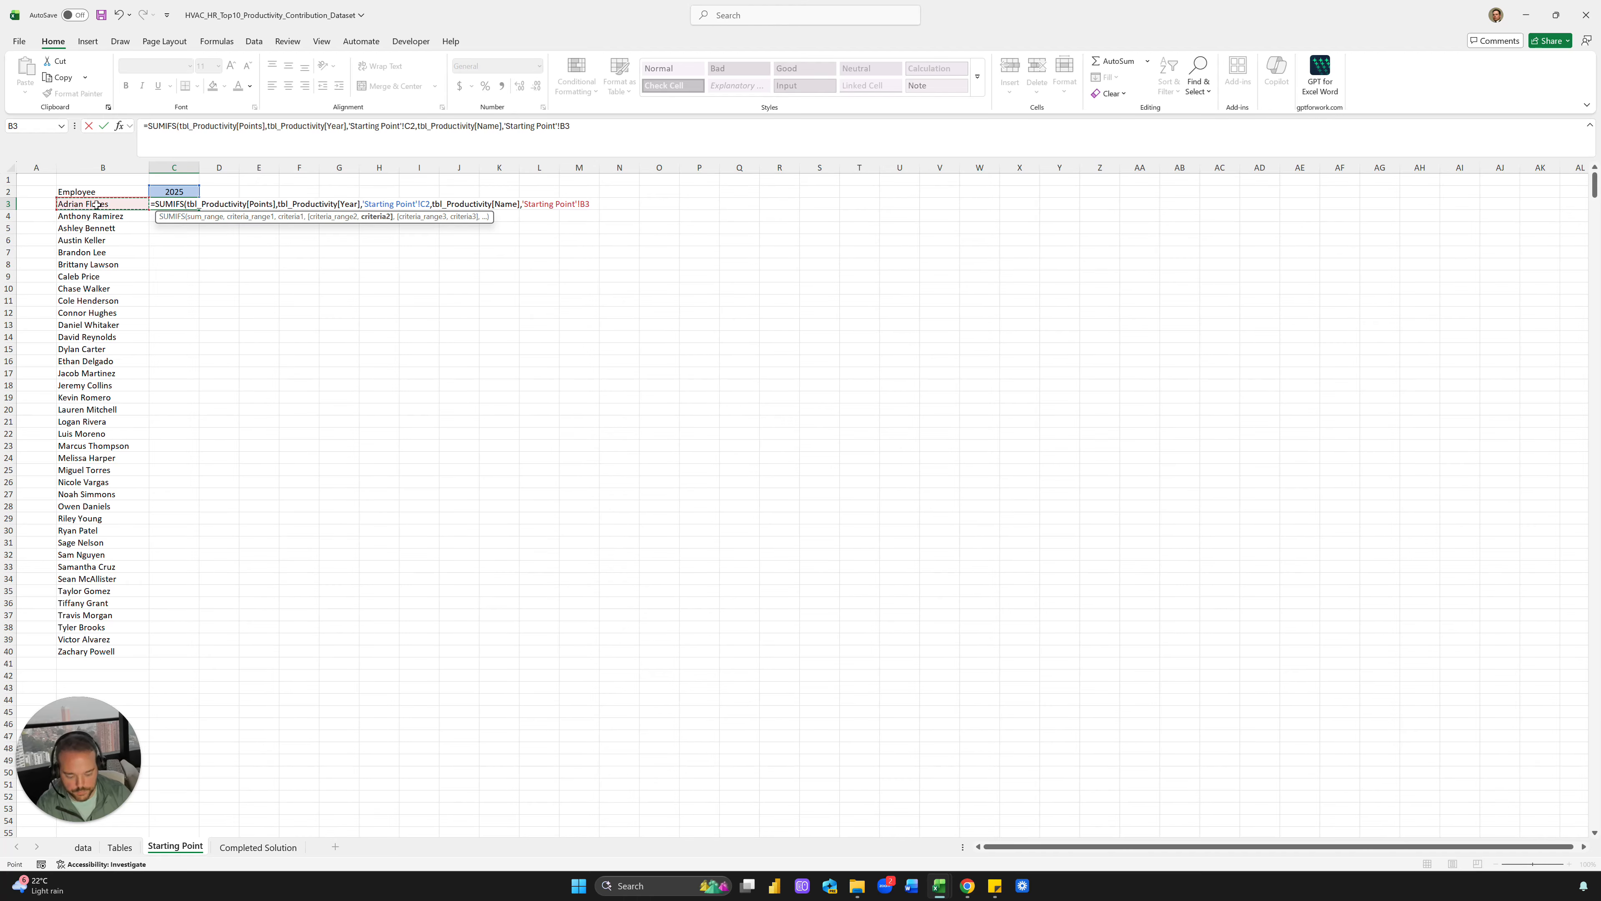
key(Return)
Format C3 as a centred whole number with no decimal places
key(ctrl+shift+4)
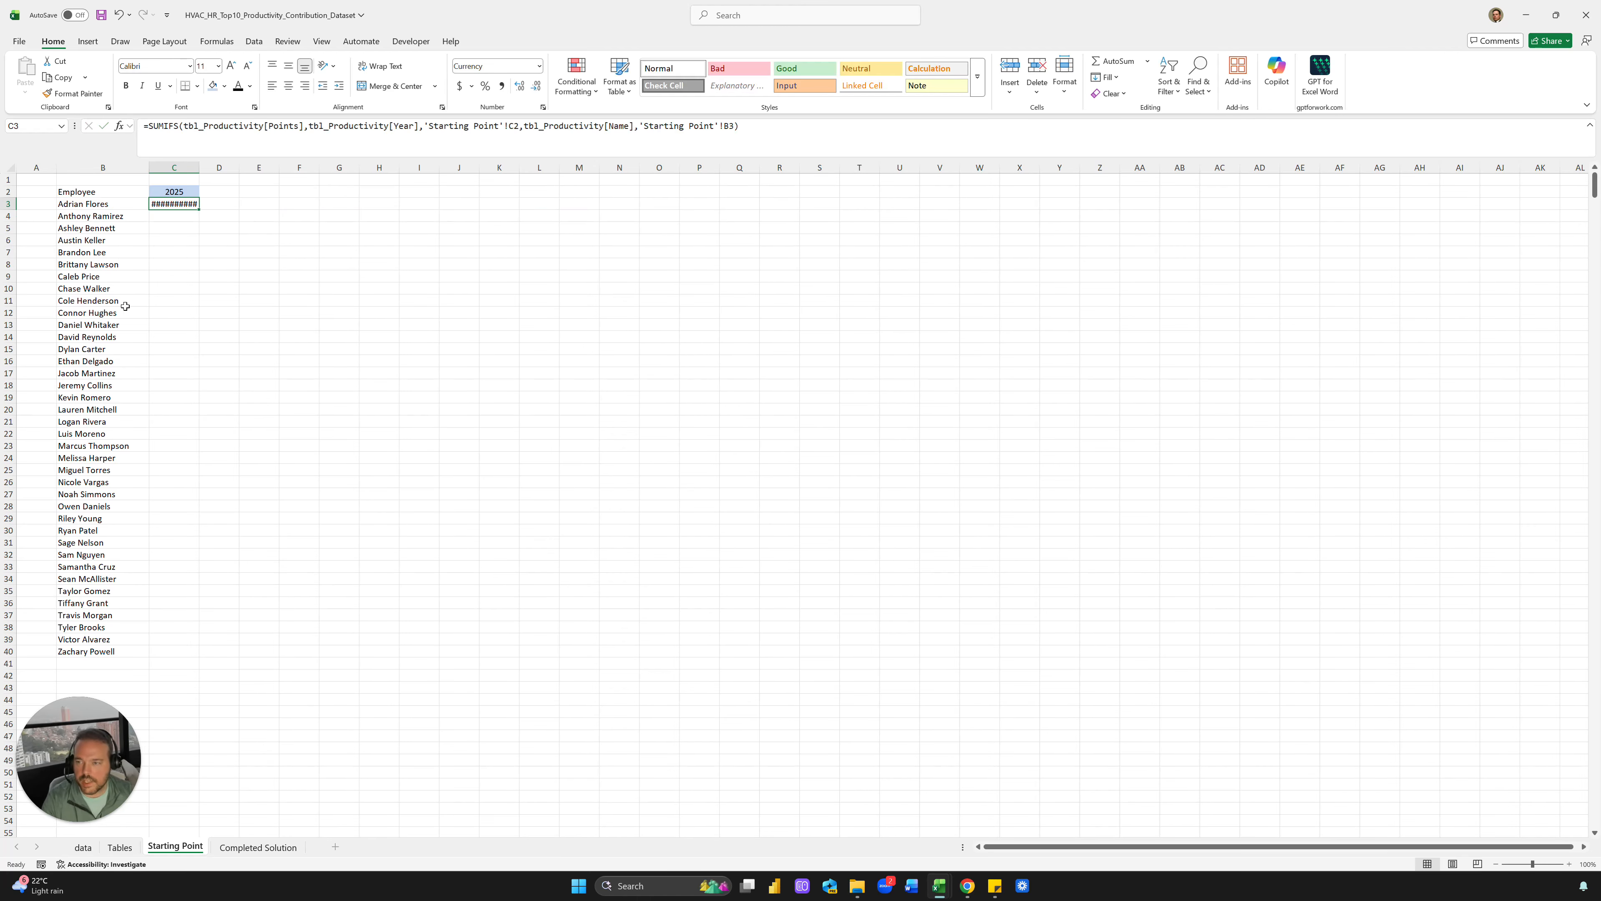
click(717, 147)
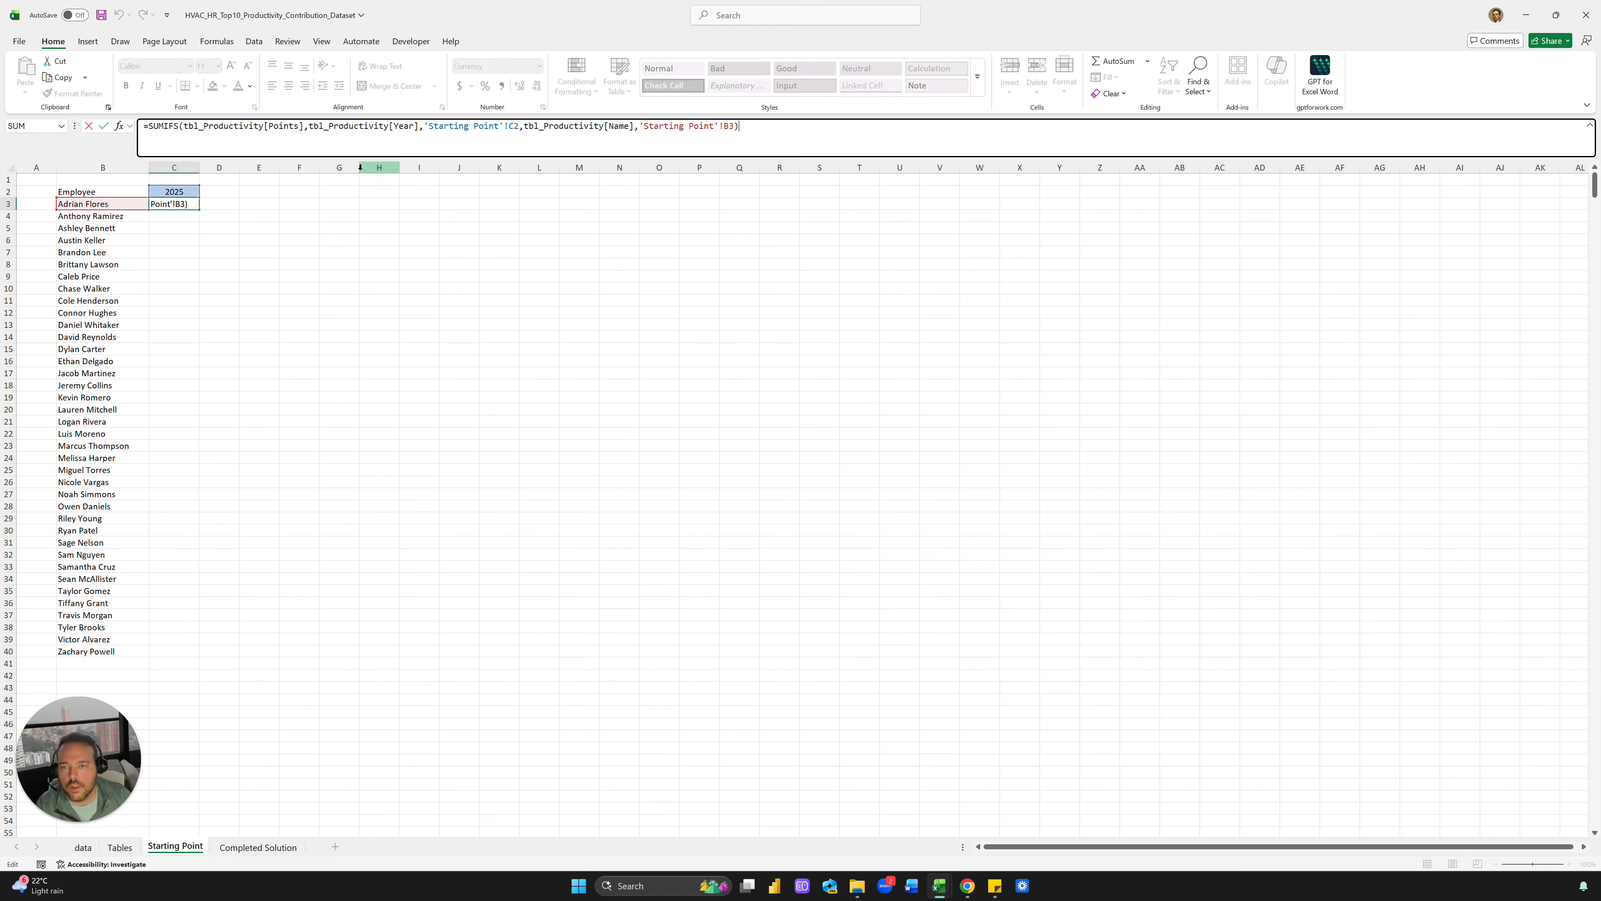
click(177, 206)
click(536, 85)
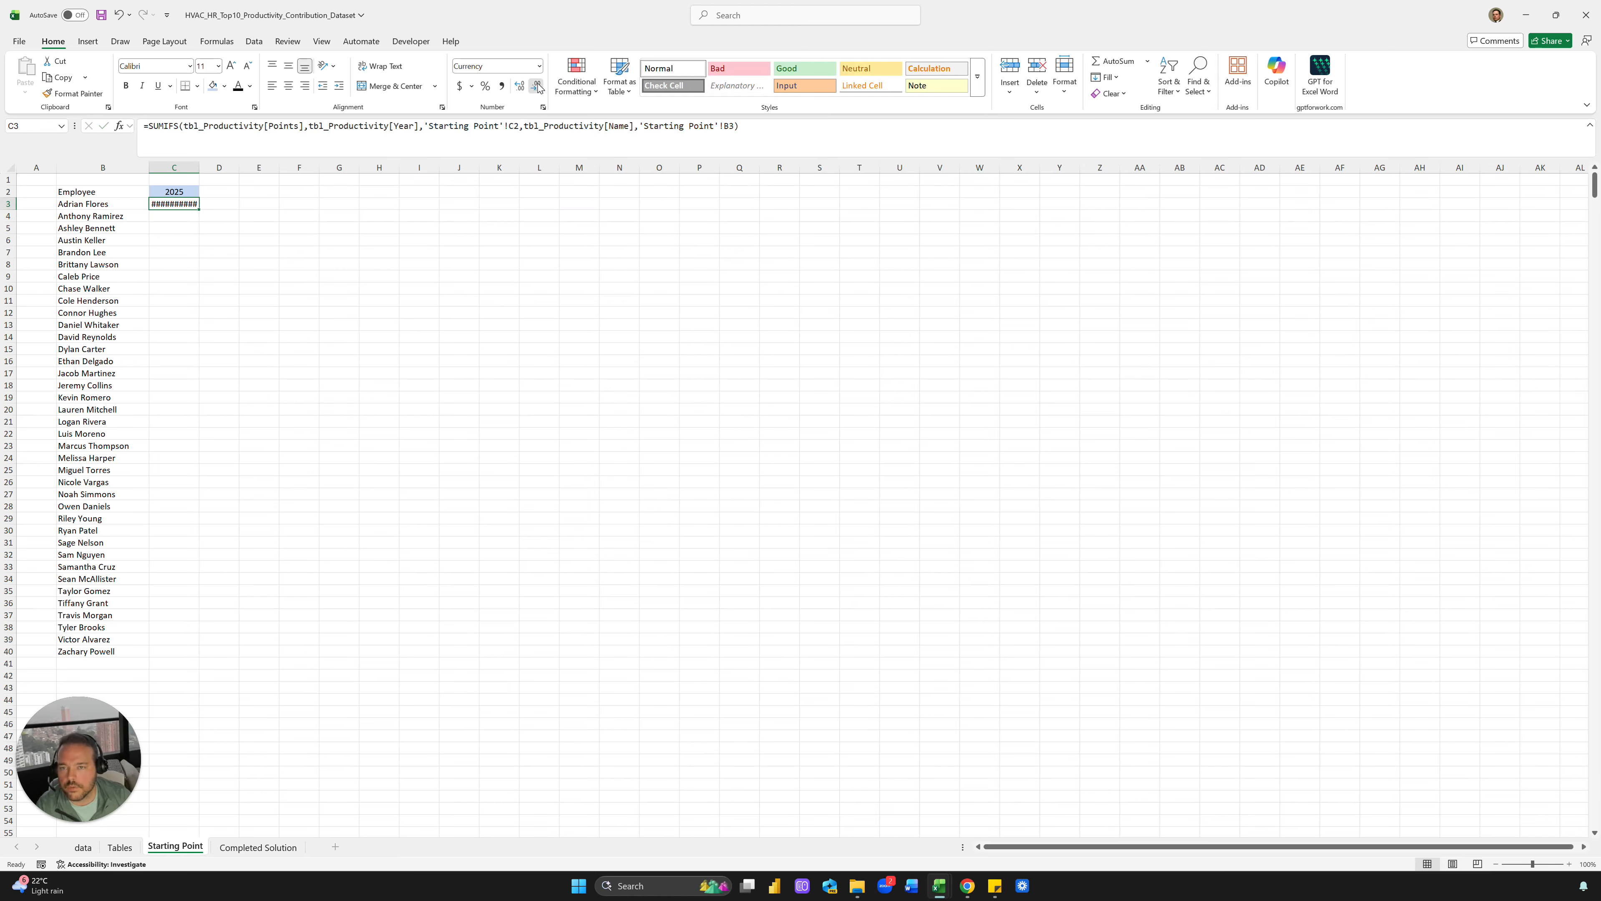
click(536, 85)
click(341, 251)
click(189, 205)
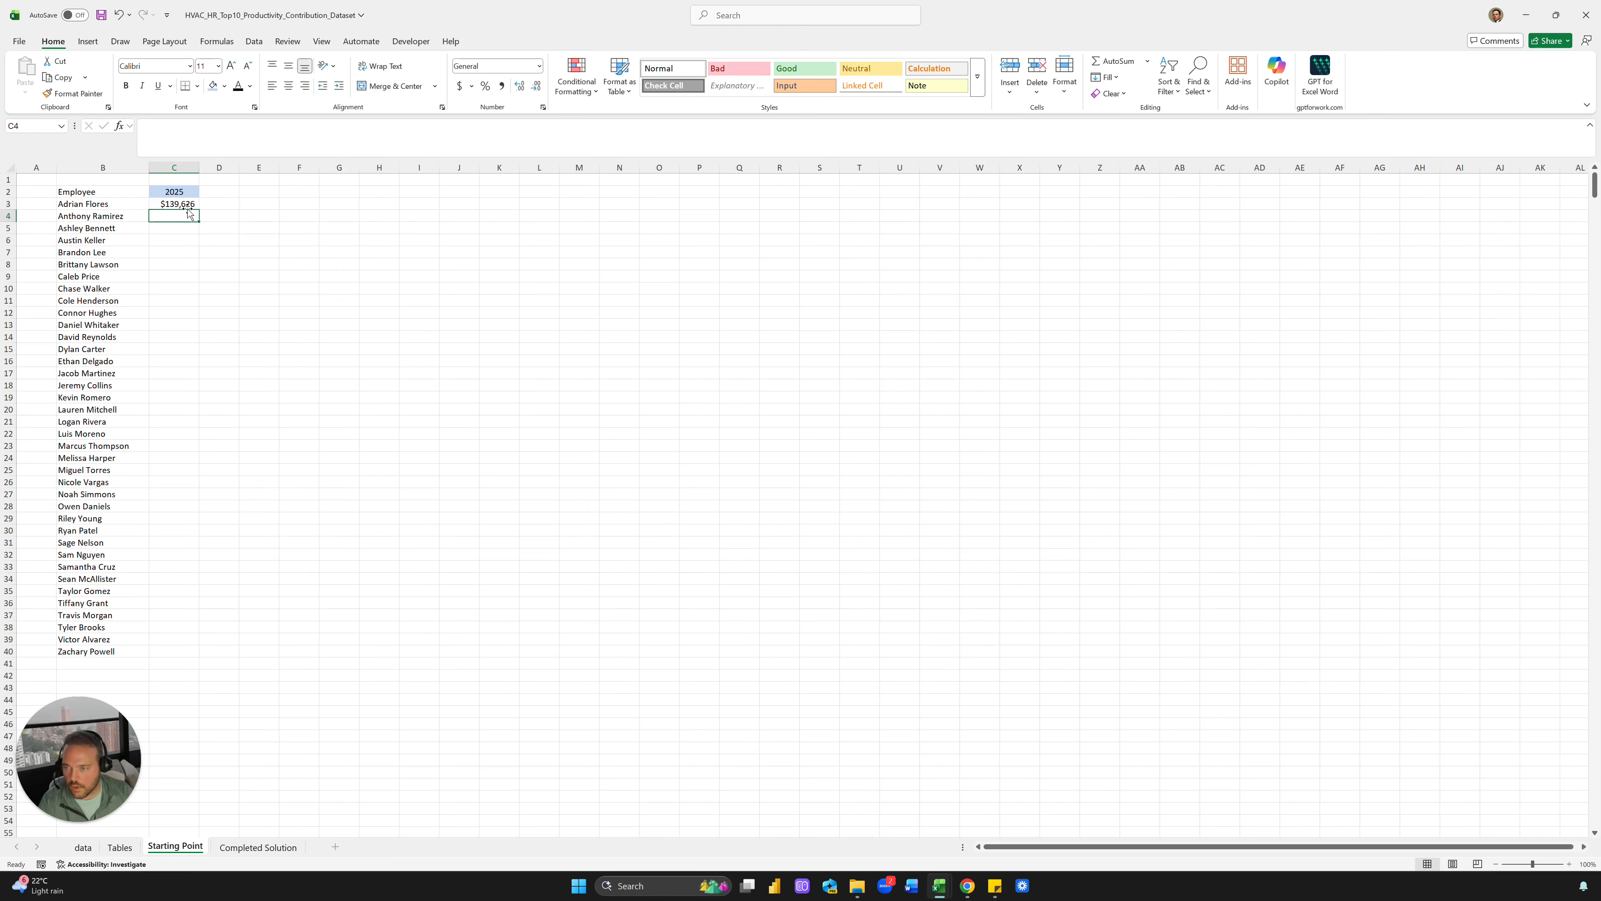
key(ctrl+shift+1)
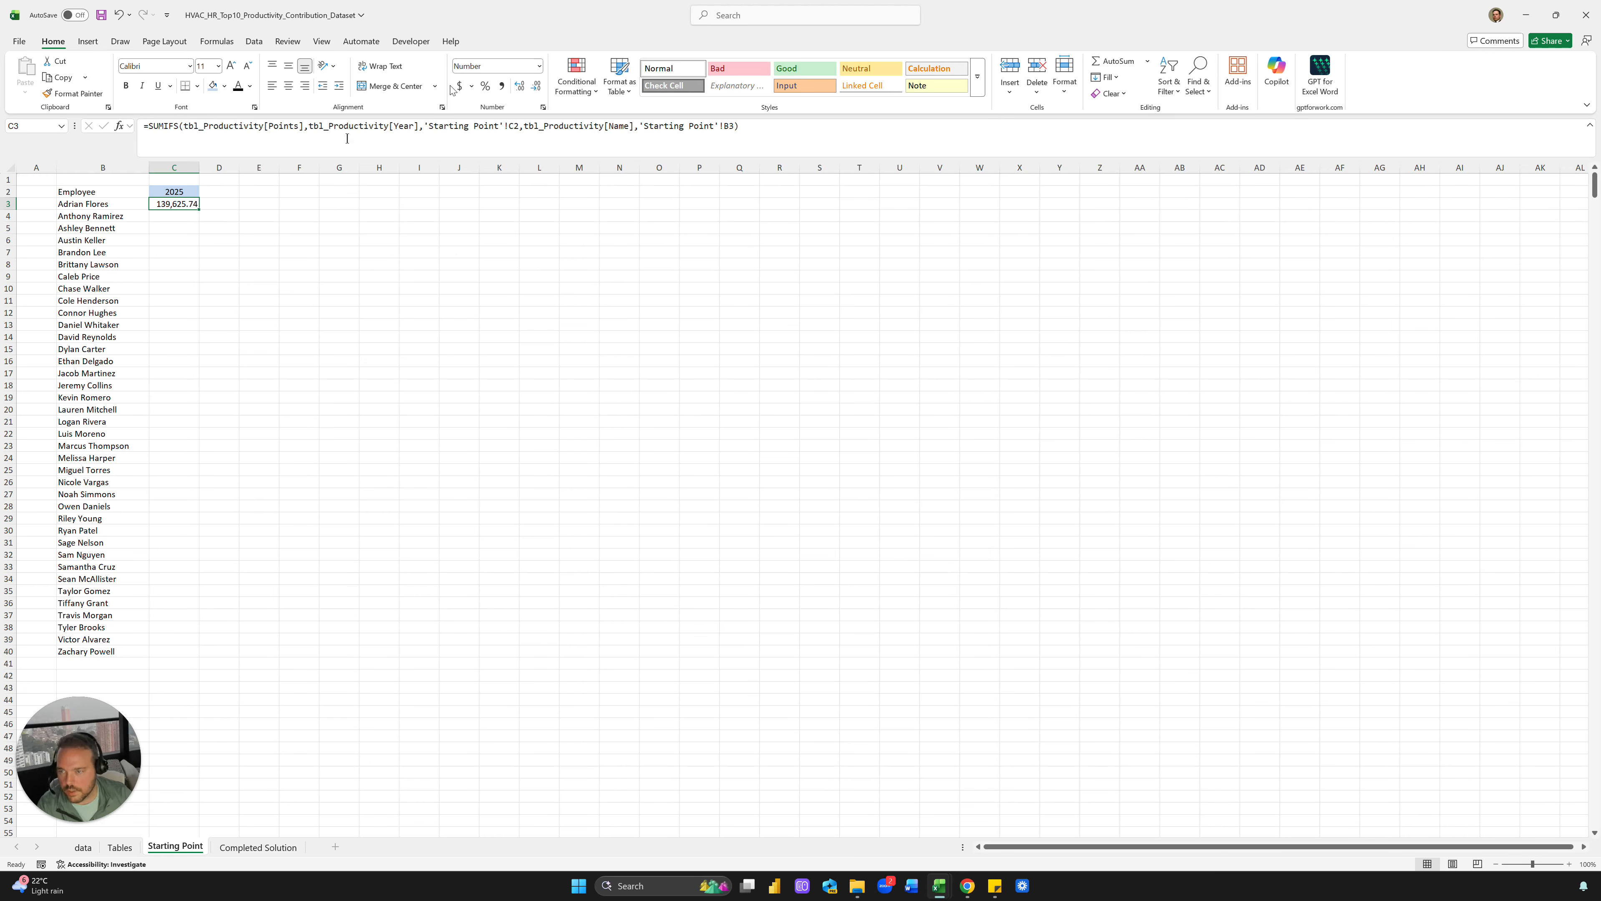
click(536, 85)
click(536, 86)
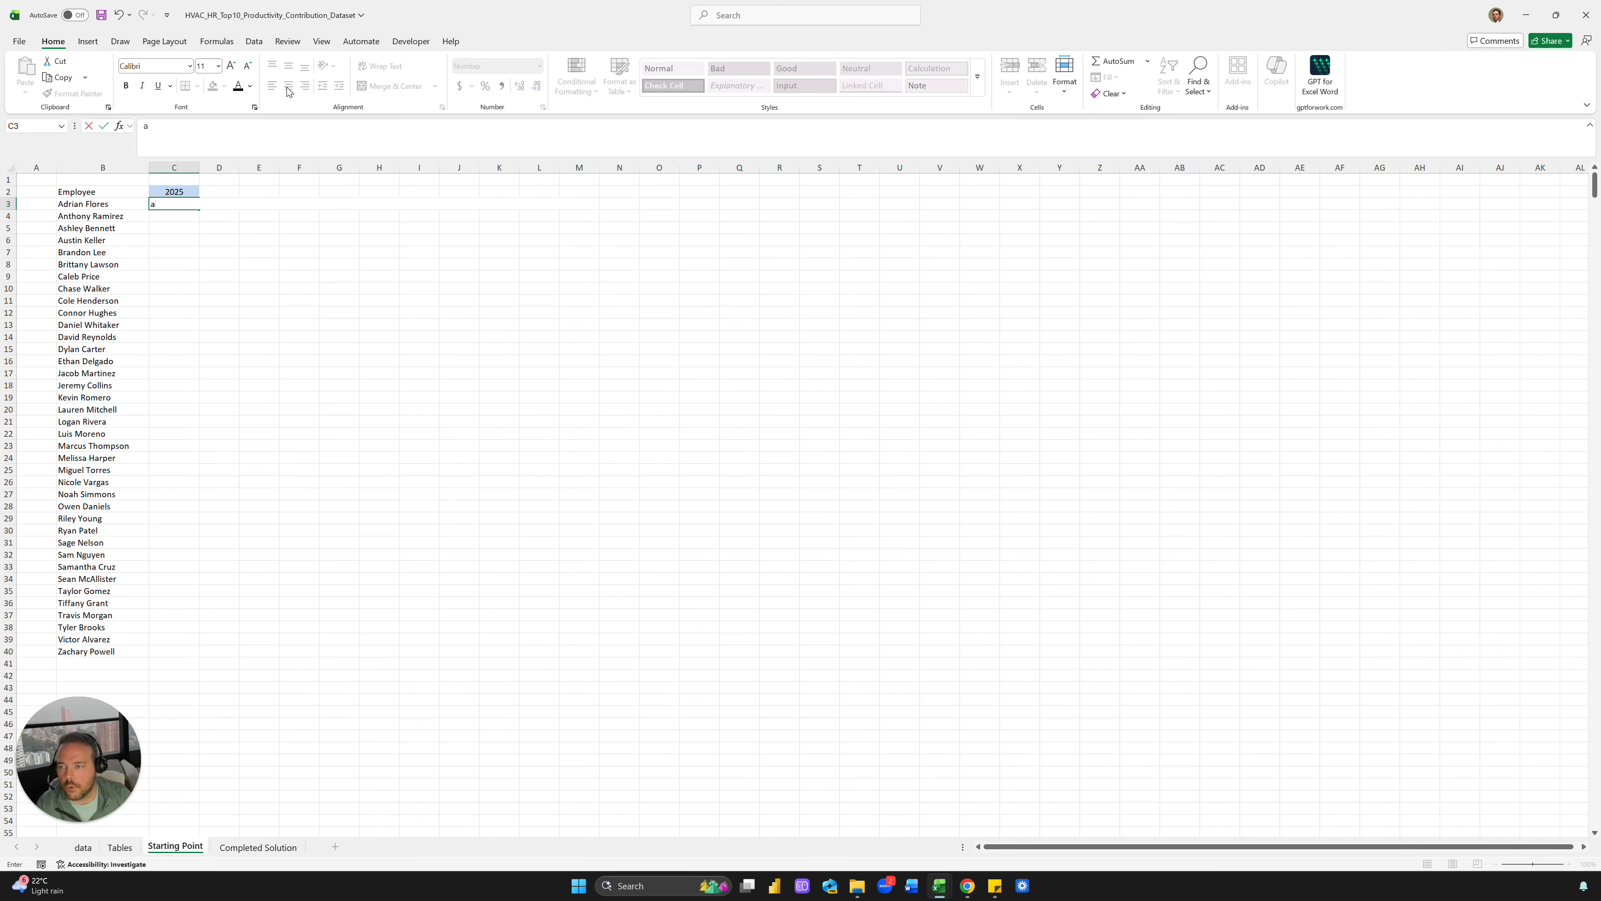
click(288, 92)
click(218, 275)
click(173, 204)
scroll(270, 229, up, 3)
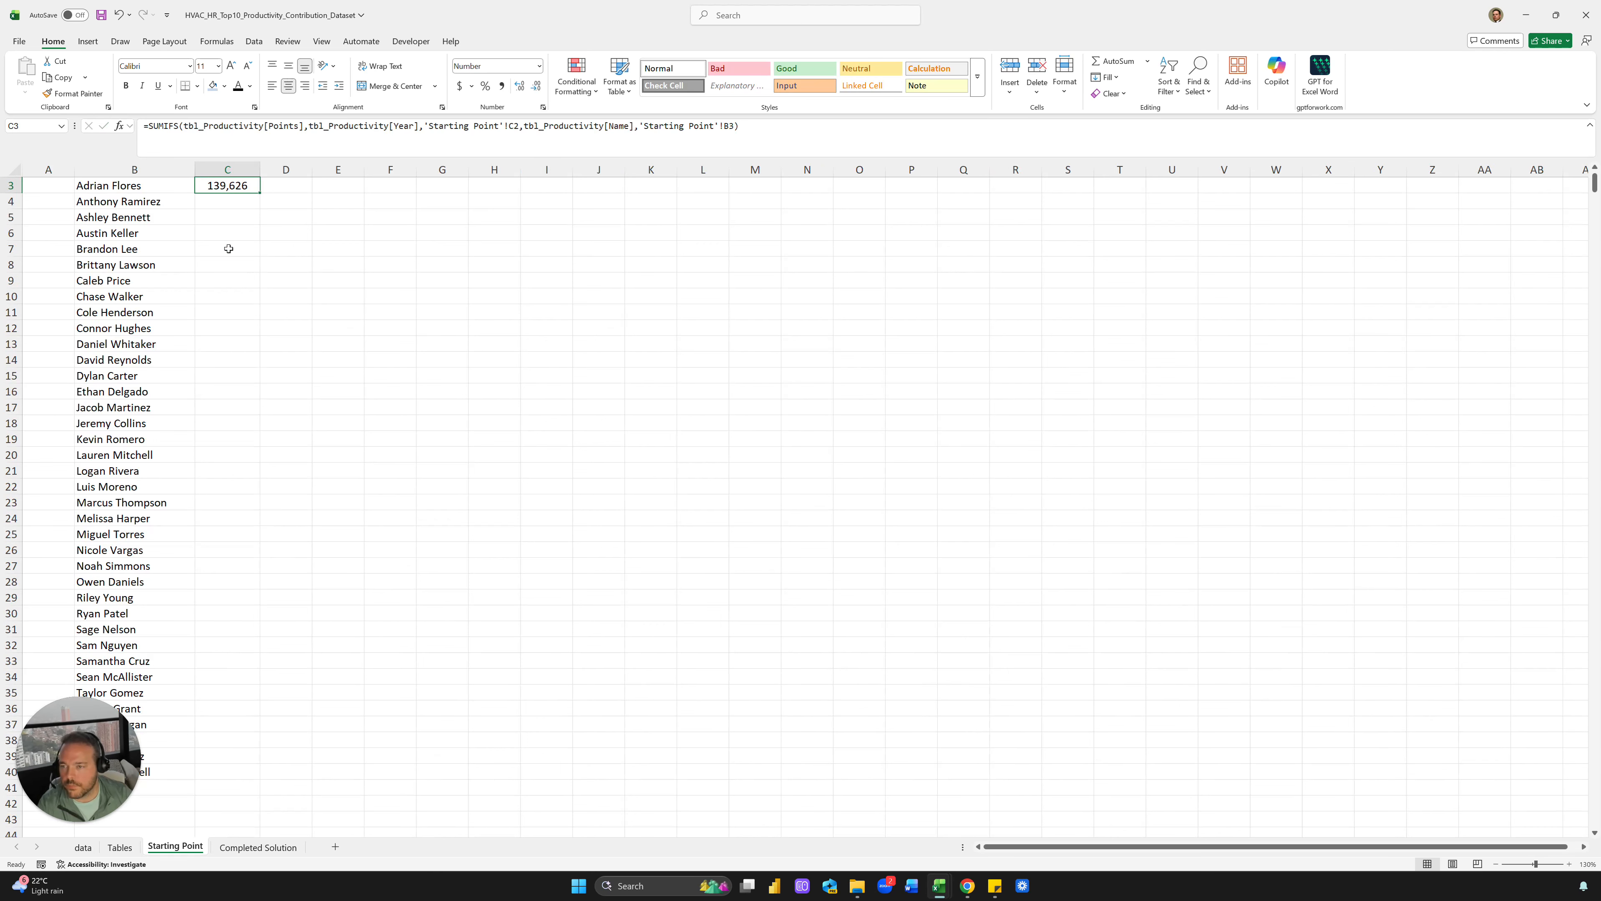
click(390, 264)
Copy C3's formula into C4 and check how its references shifted
click(252, 220)
drag(259, 225, 260, 240)
click(236, 239)
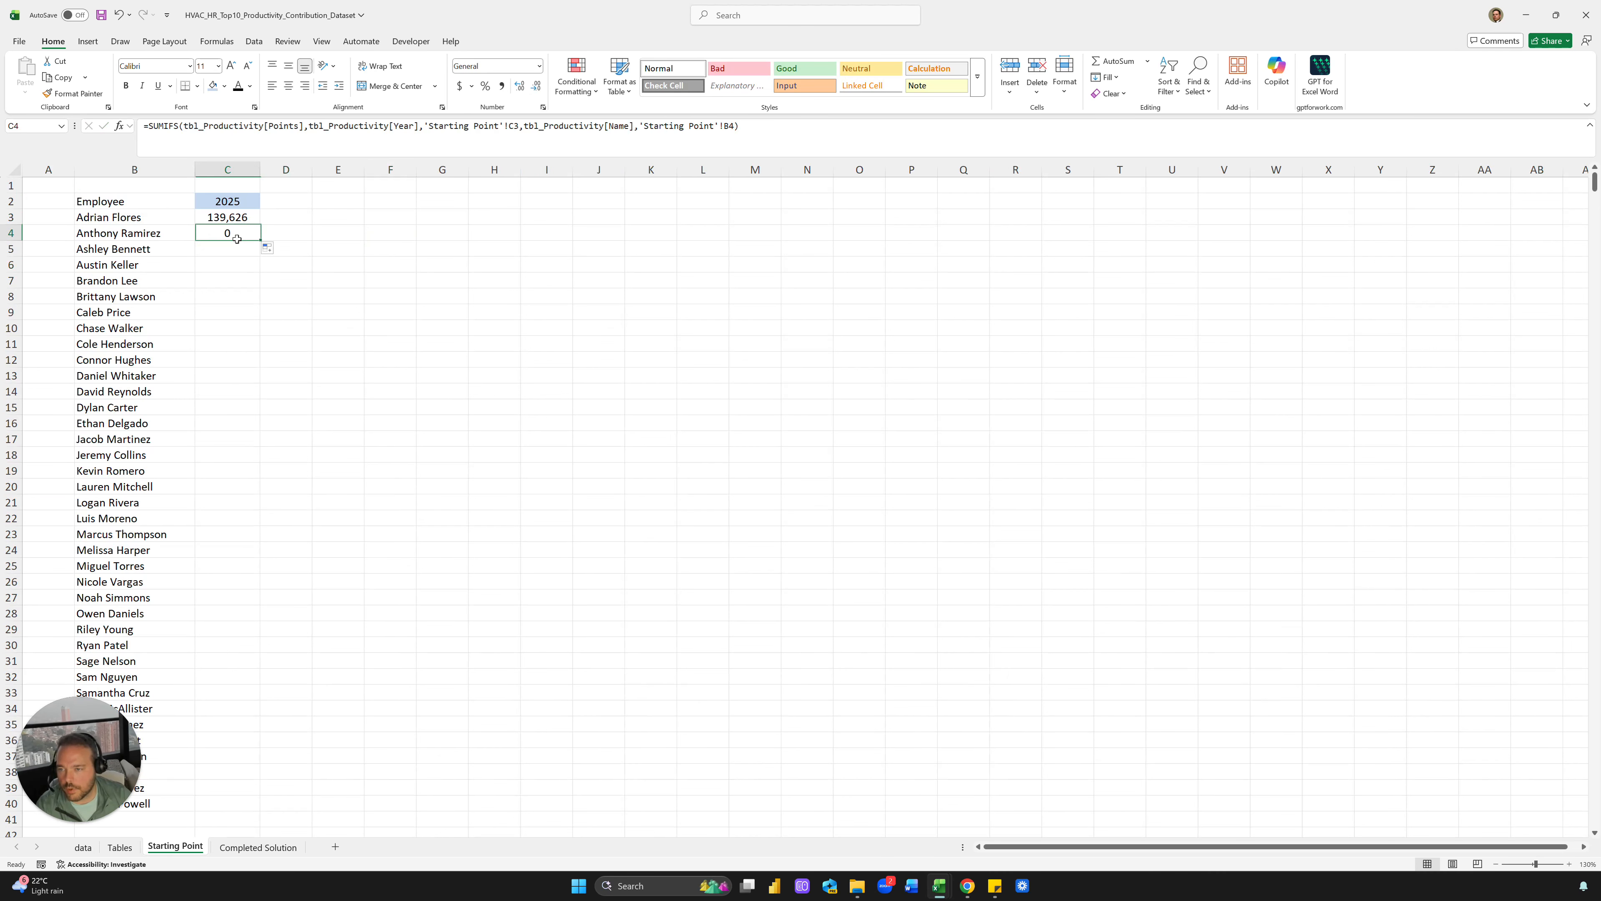
double_click(232, 218)
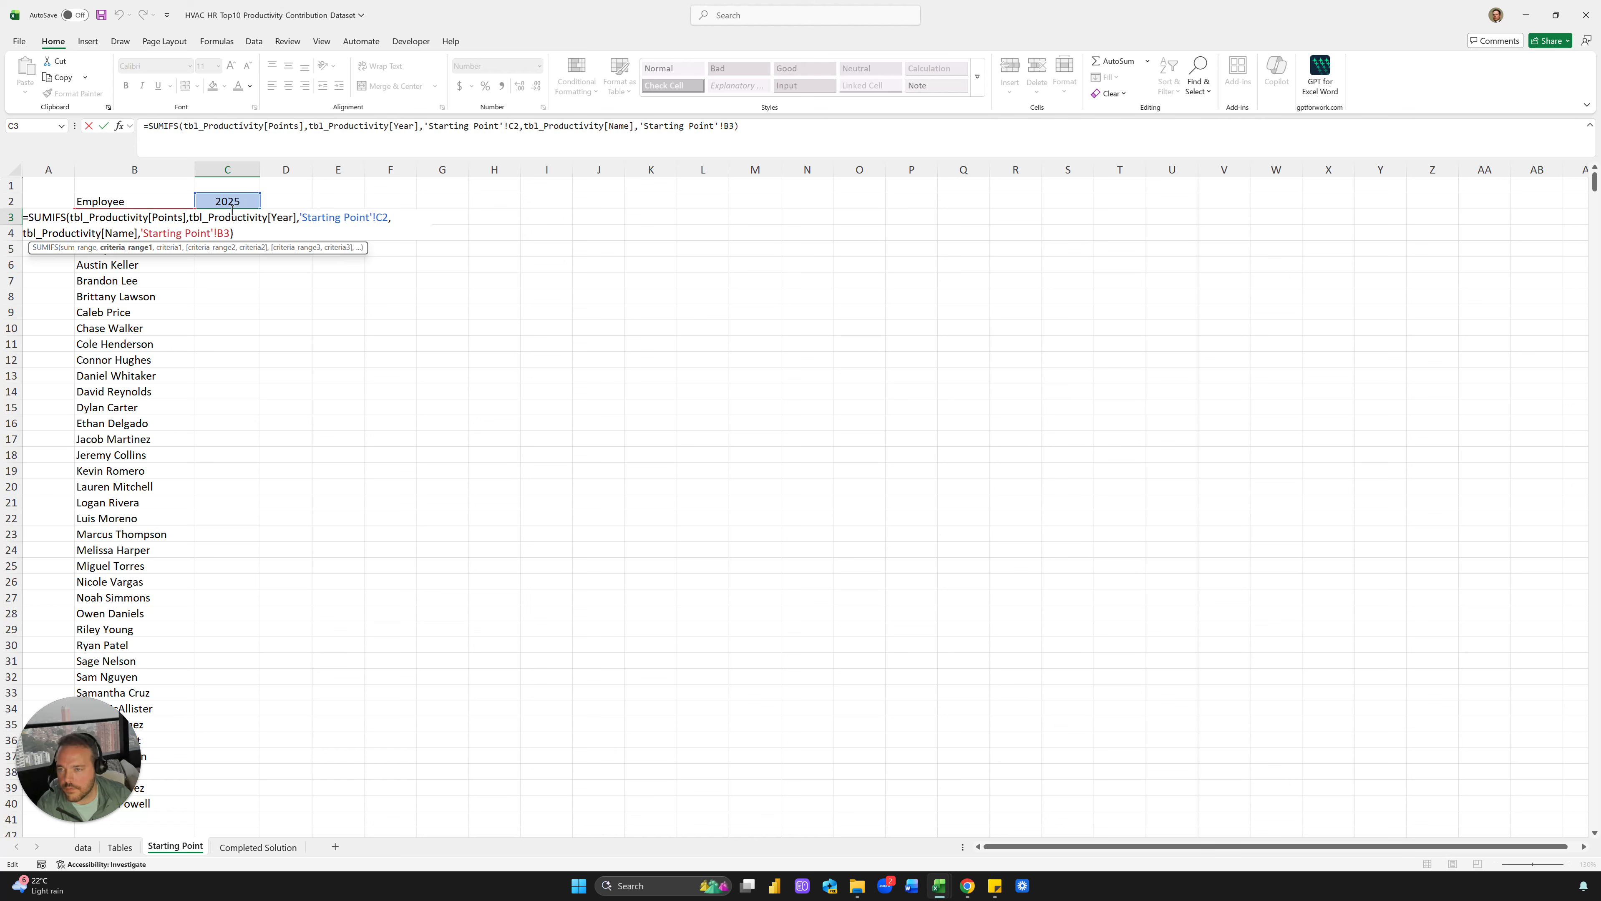
key(Return)
key(F2)
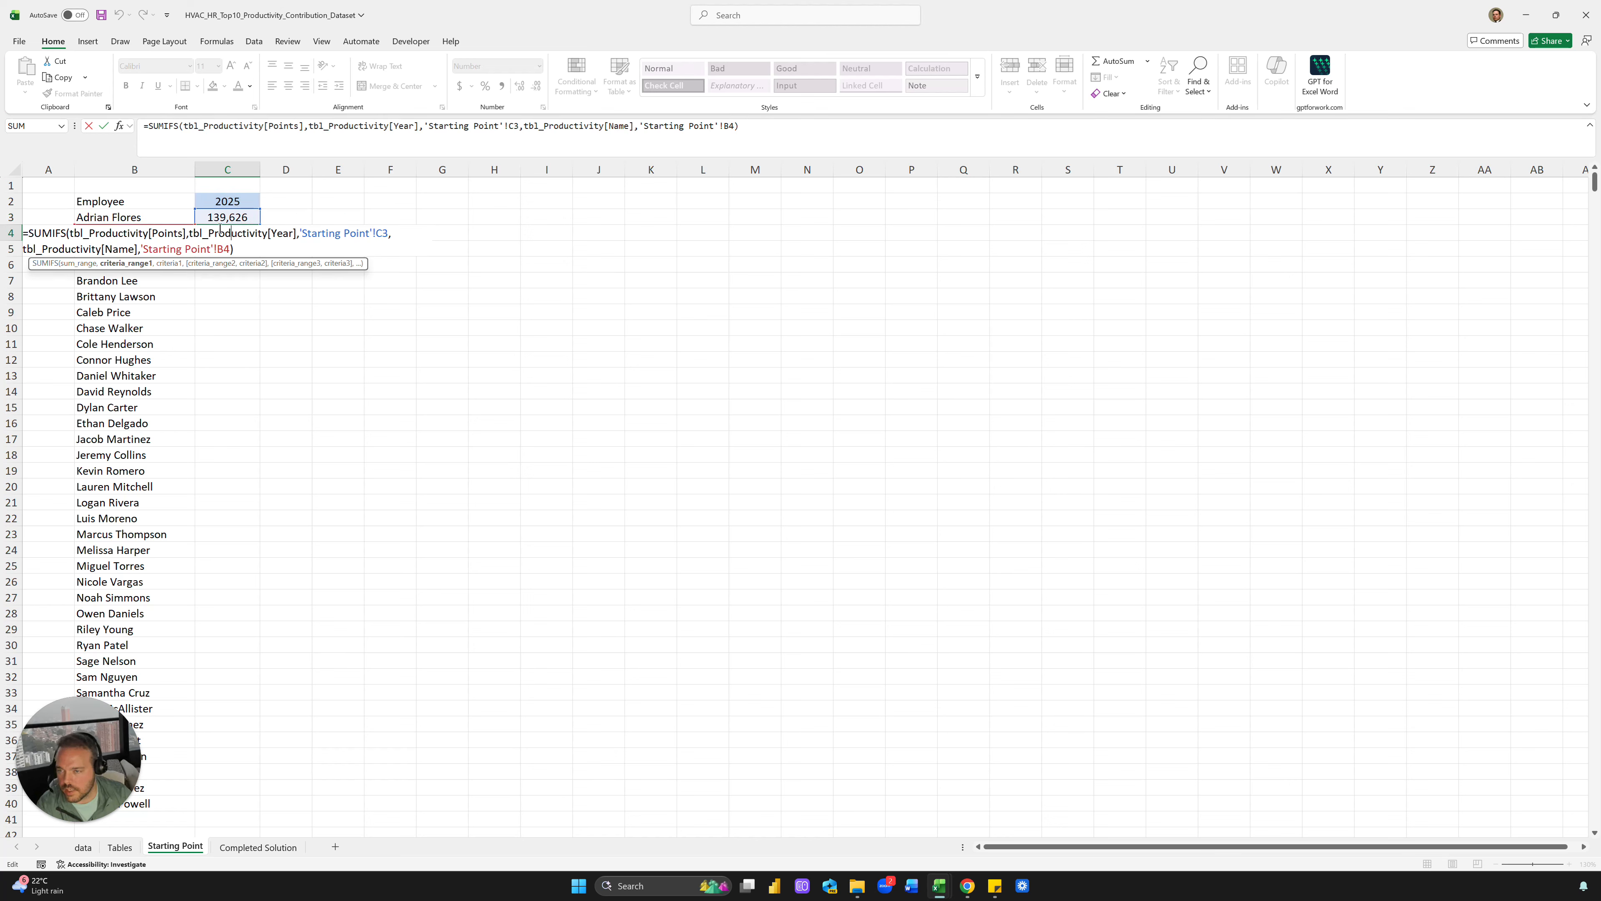
key(Escape)
Lock the year reference in C3's SUMIFS to $C$2 with F4
click(231, 217)
click(673, 128)
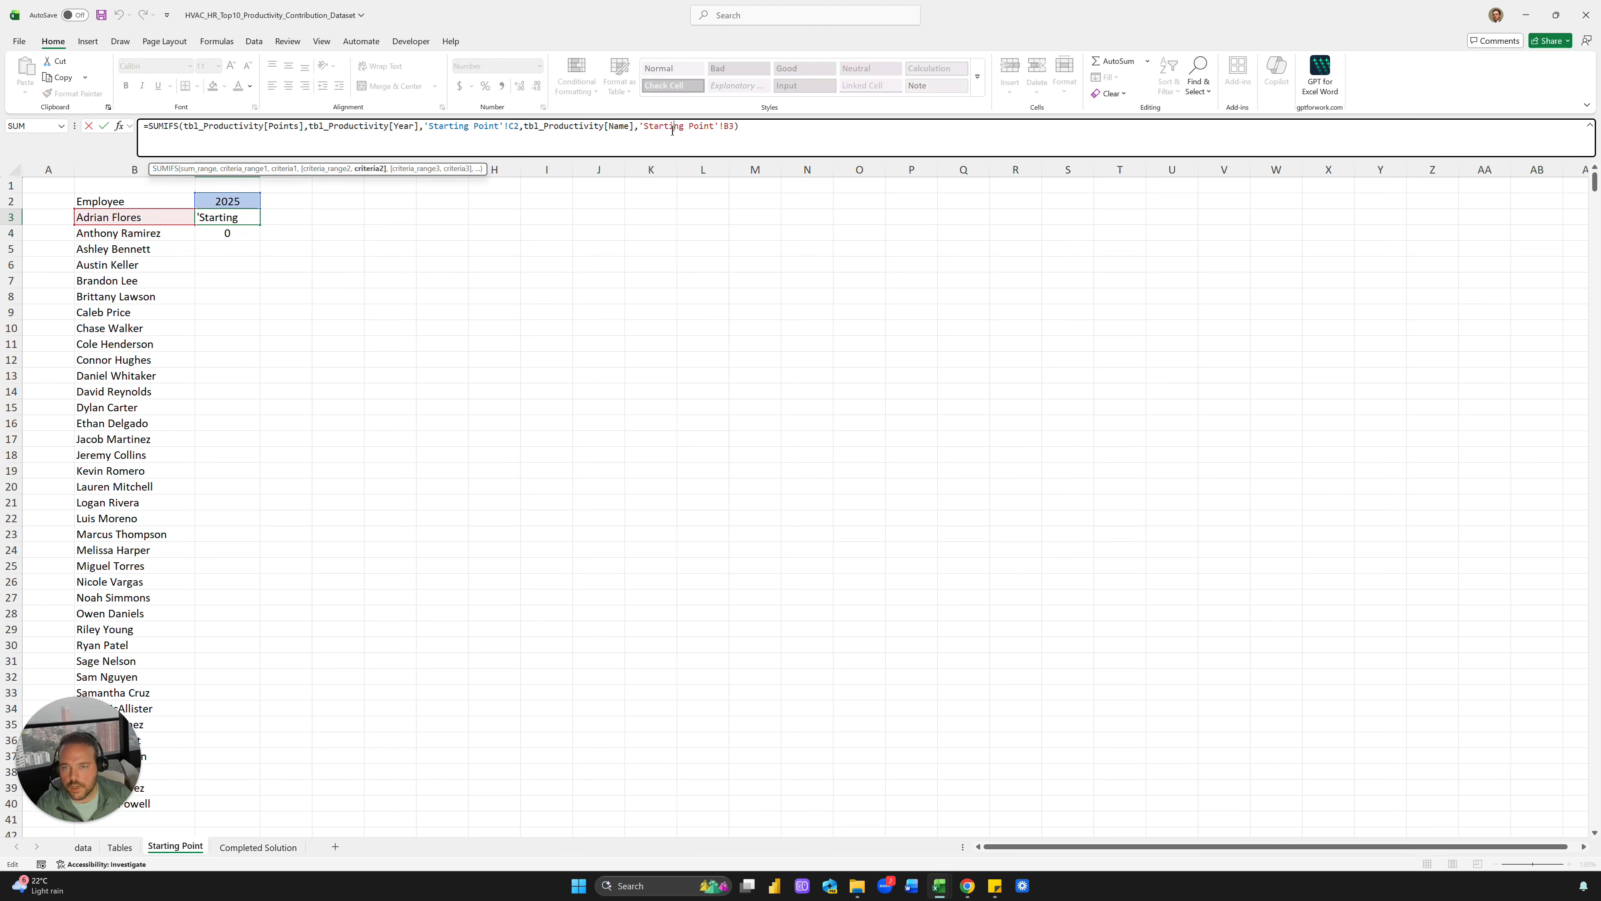
click(513, 131)
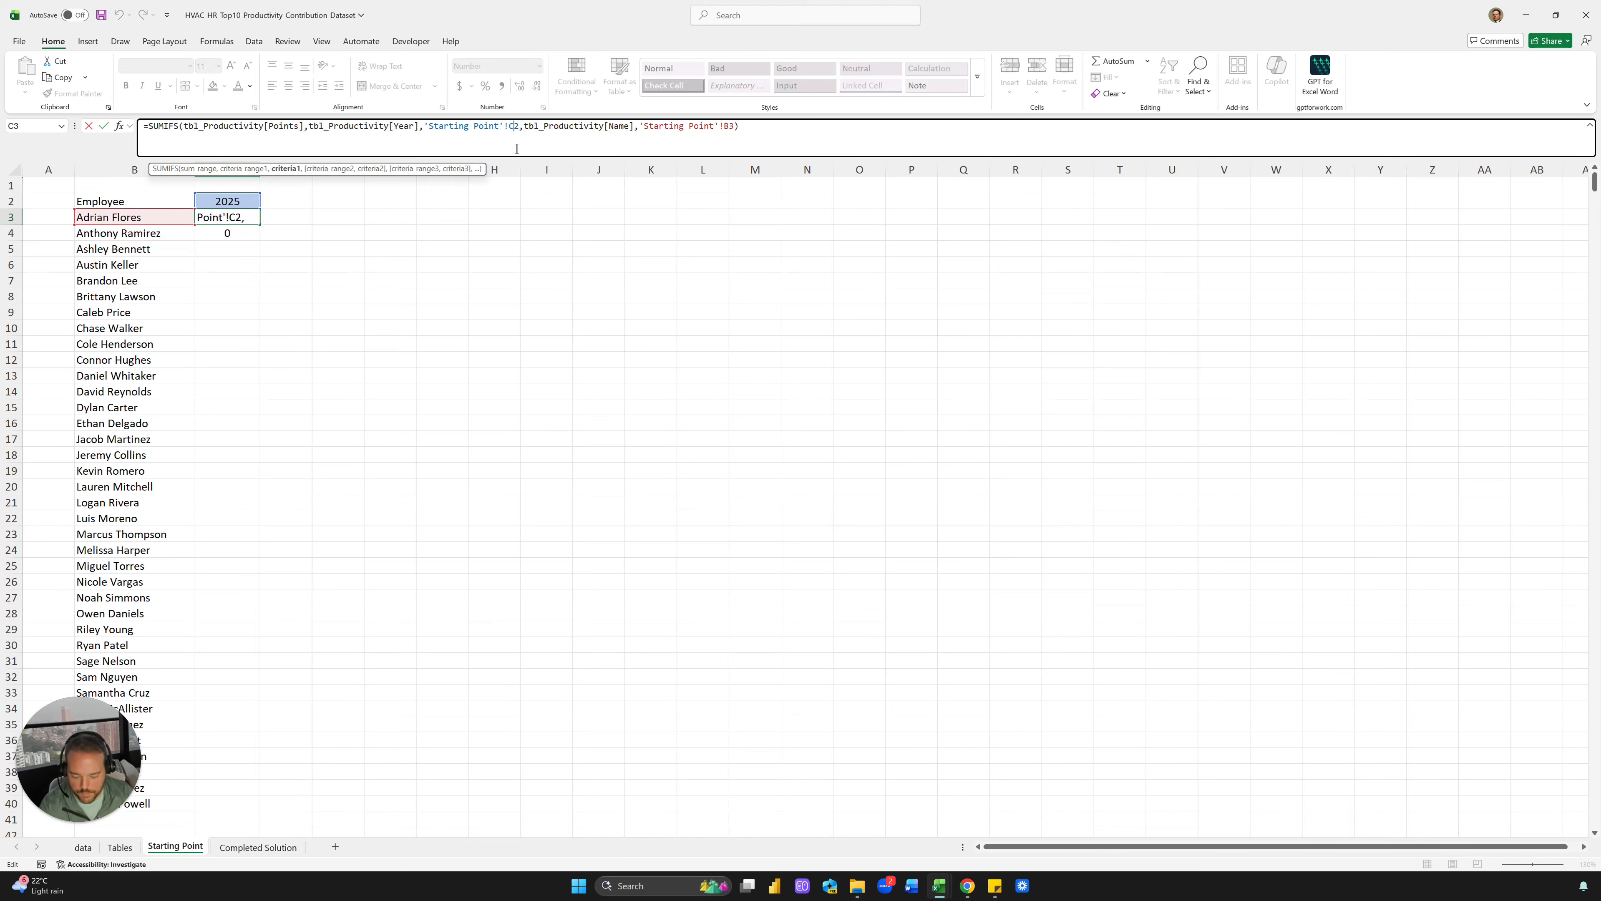
key(F4)
key(ctrl+Return)
Copy the corrected formula into C4 and fill it down to C40
key(ctrl+c)
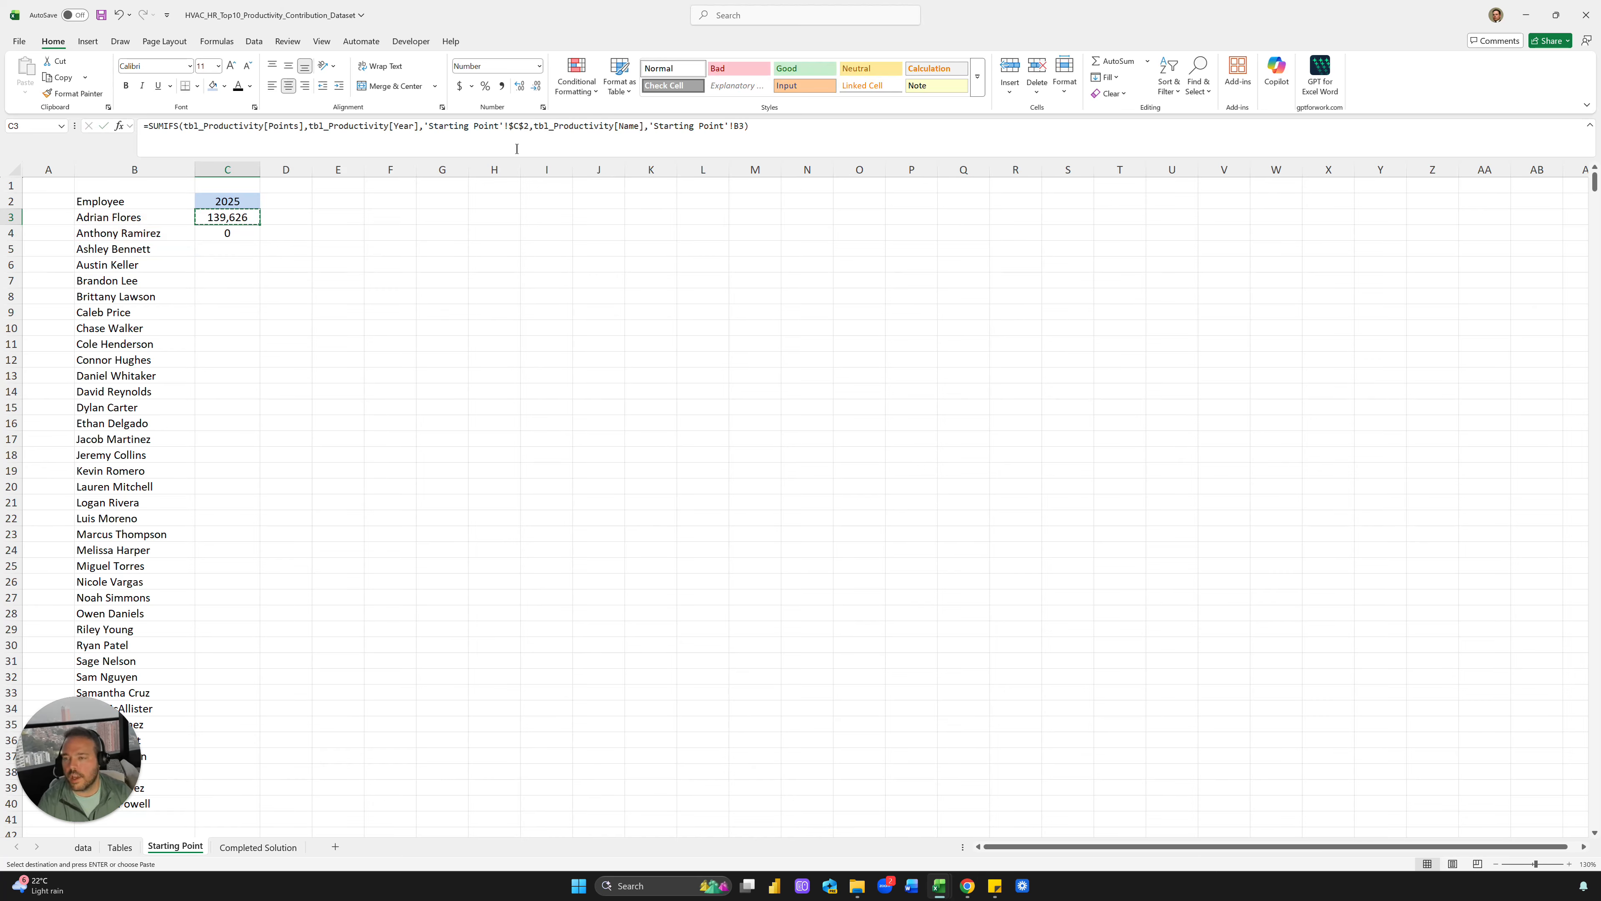
key(Down)
key(ctrl+v)
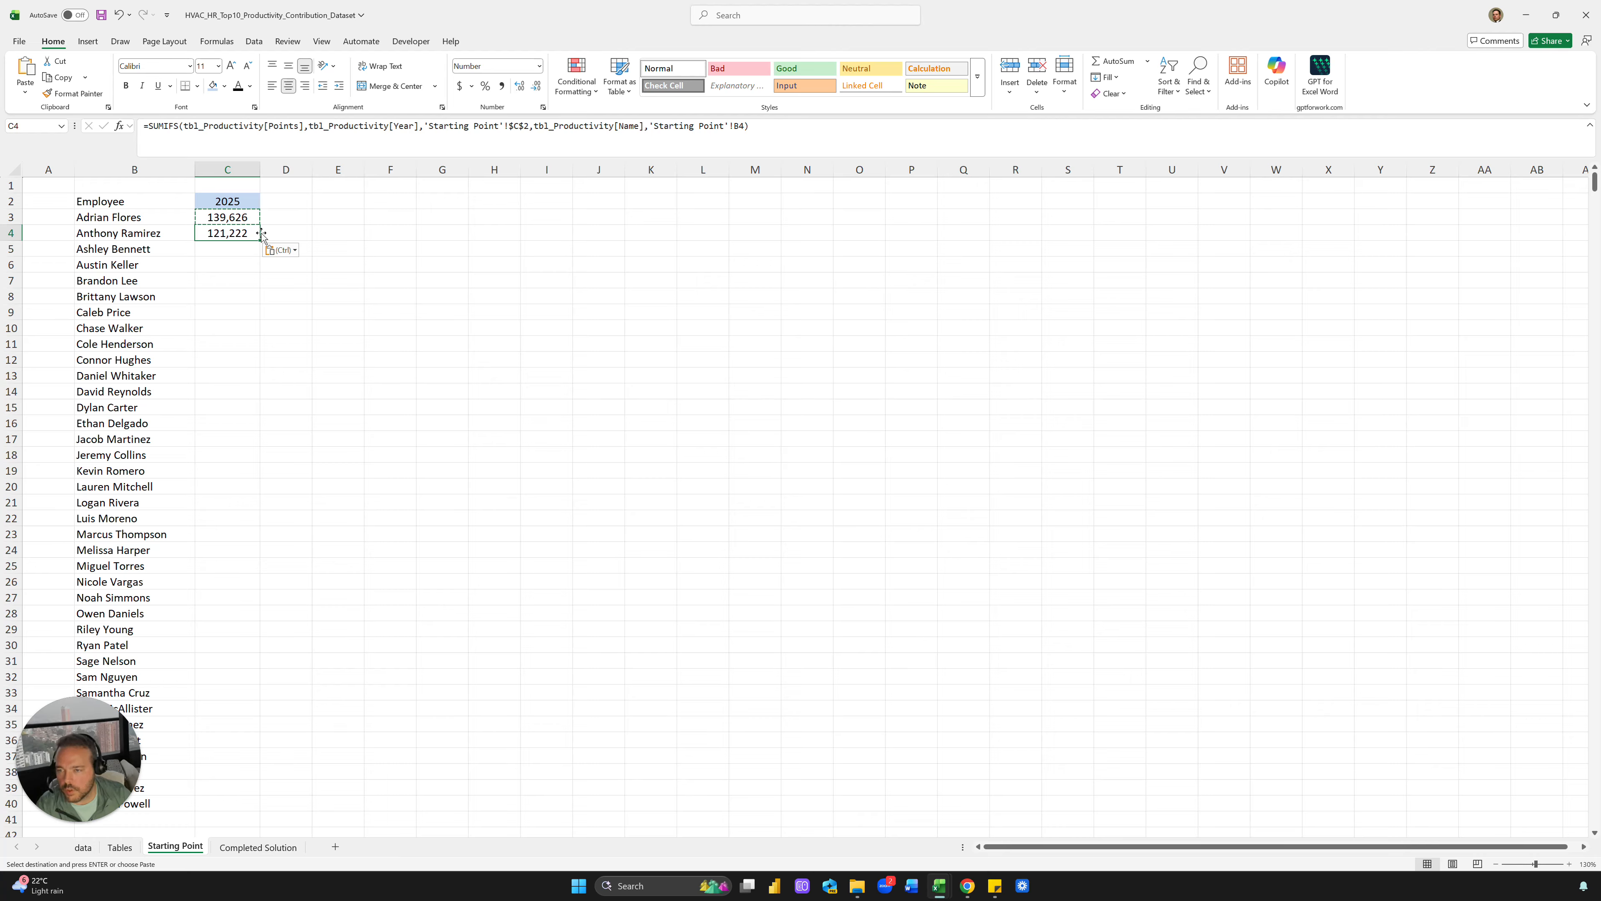
double_click(261, 234)
key(Right)
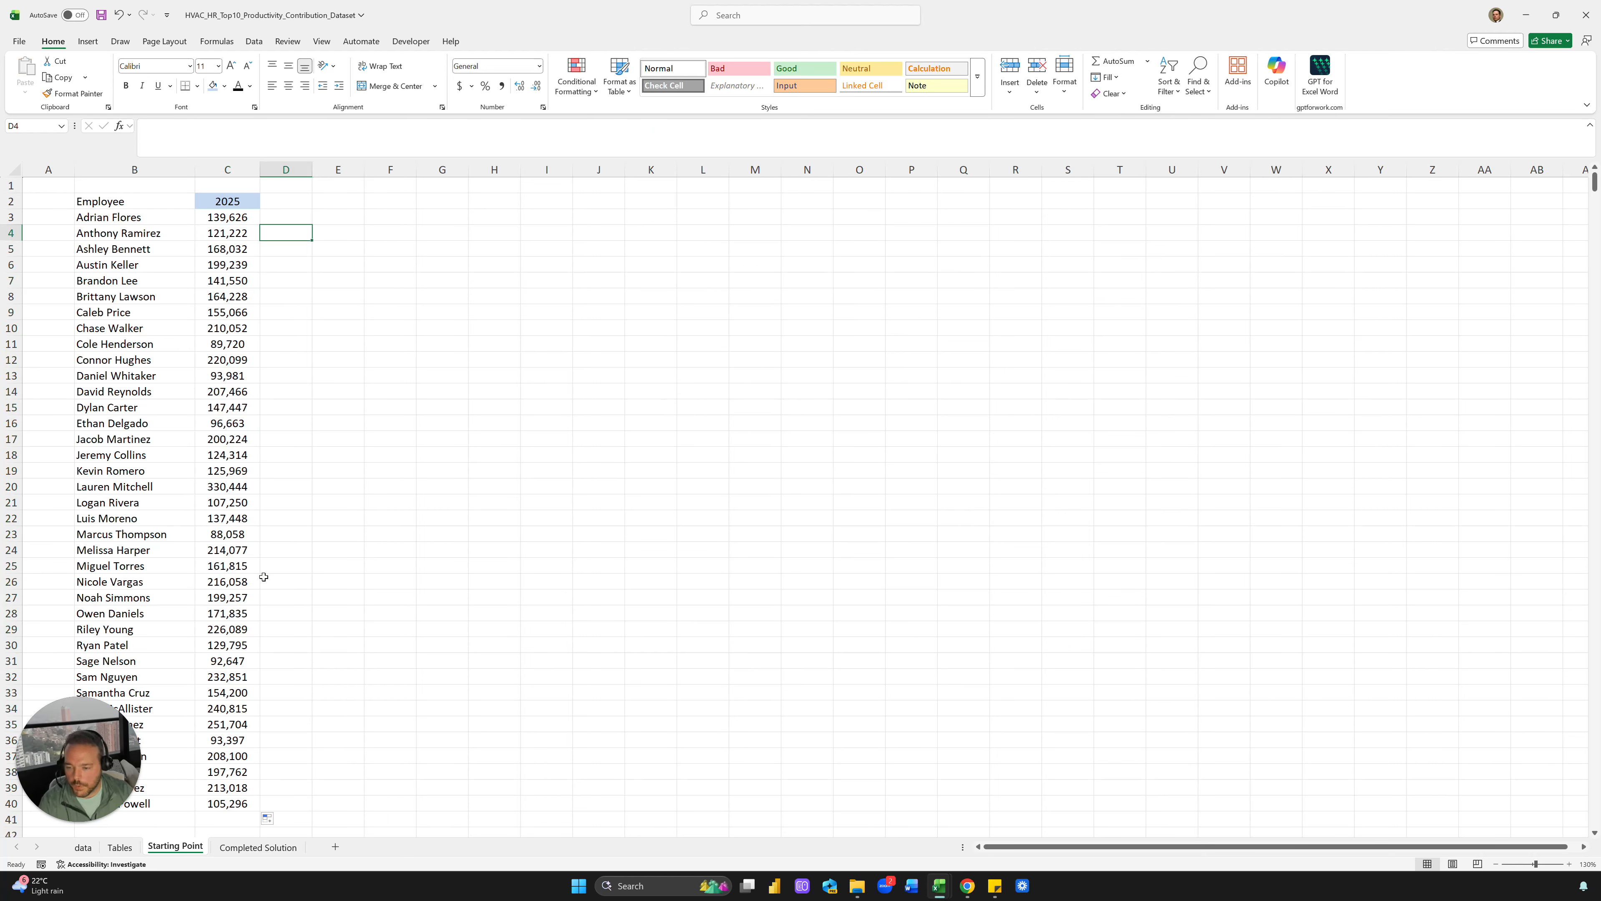
scroll(262, 562, down, 2)
scroll(262, 544, up, 2)
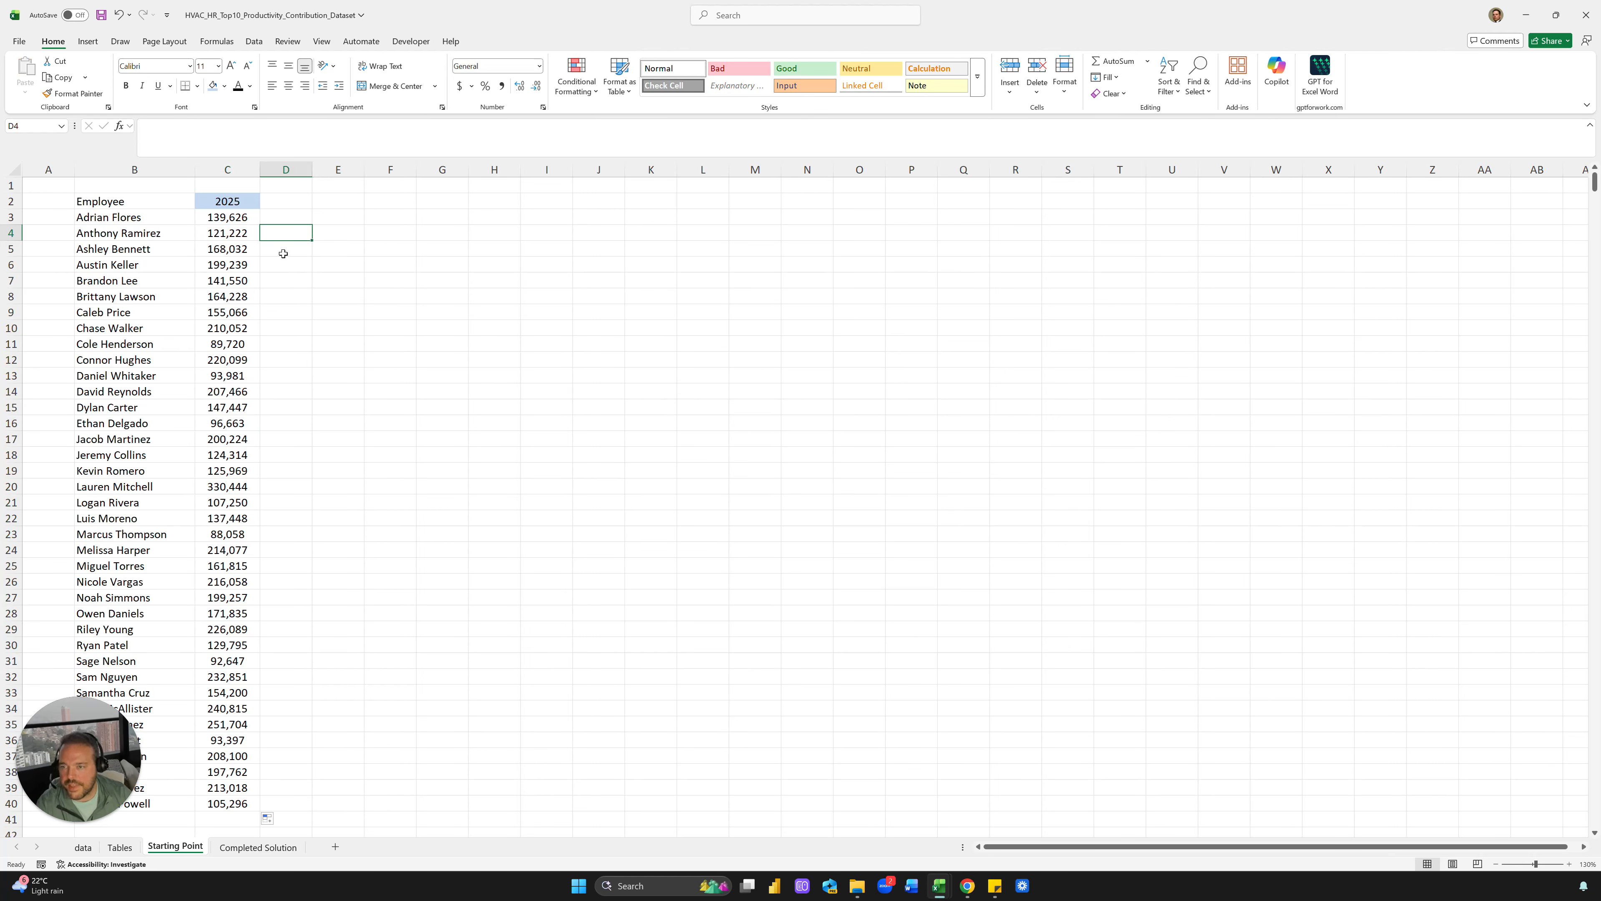
Review the finished Rank values on Completed Solution, then enter the header Rank in D2
click(246, 848)
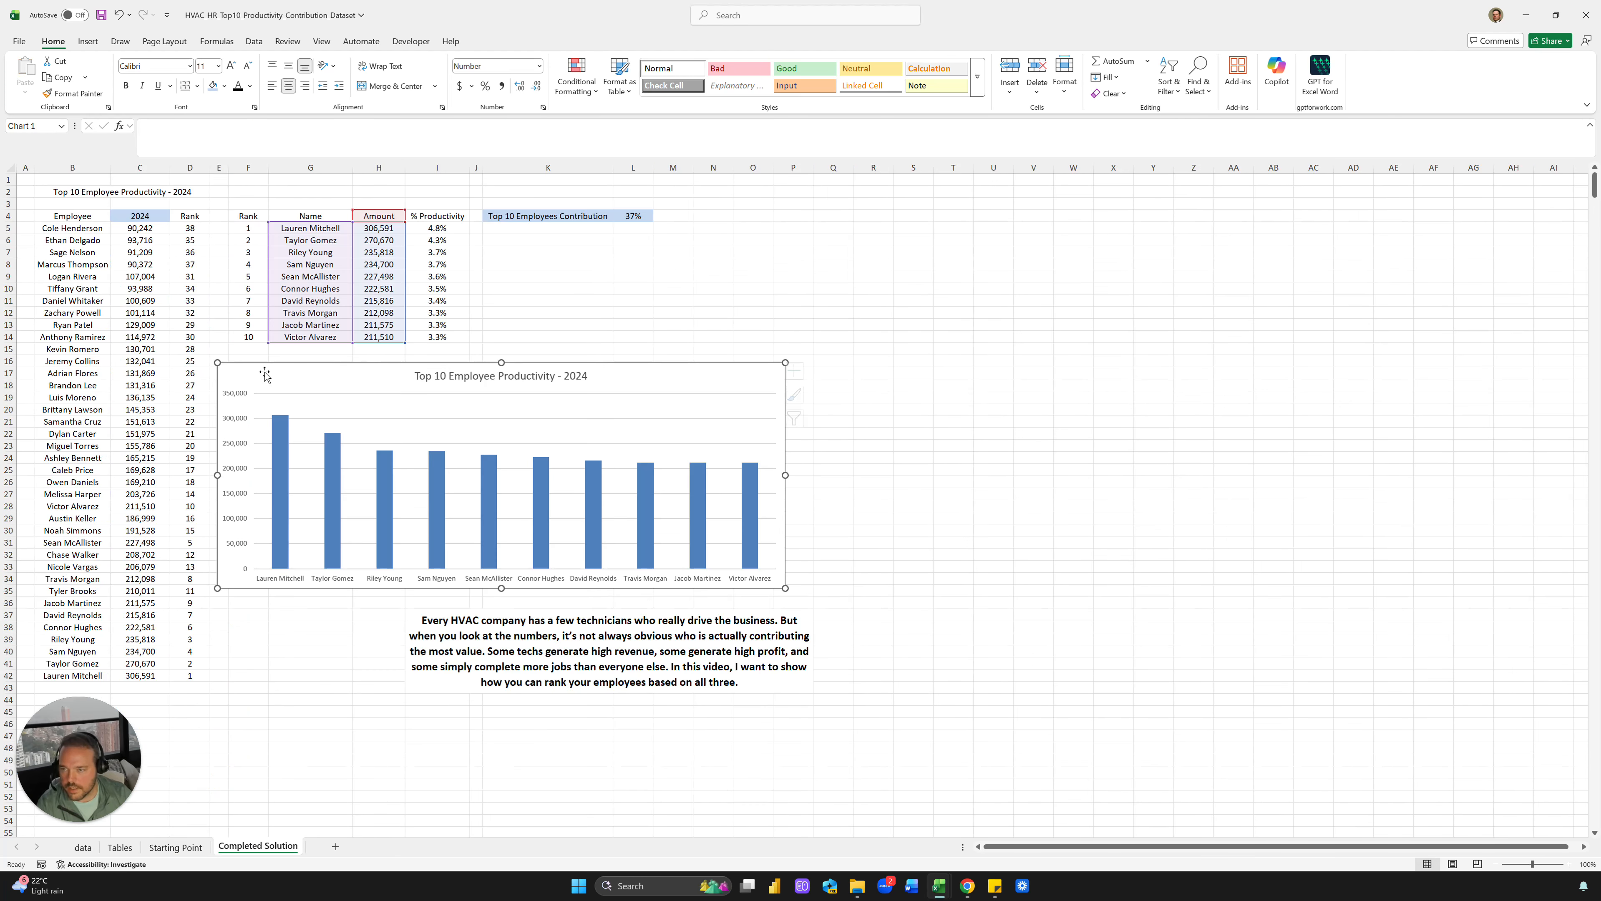
drag(190, 228, 188, 340)
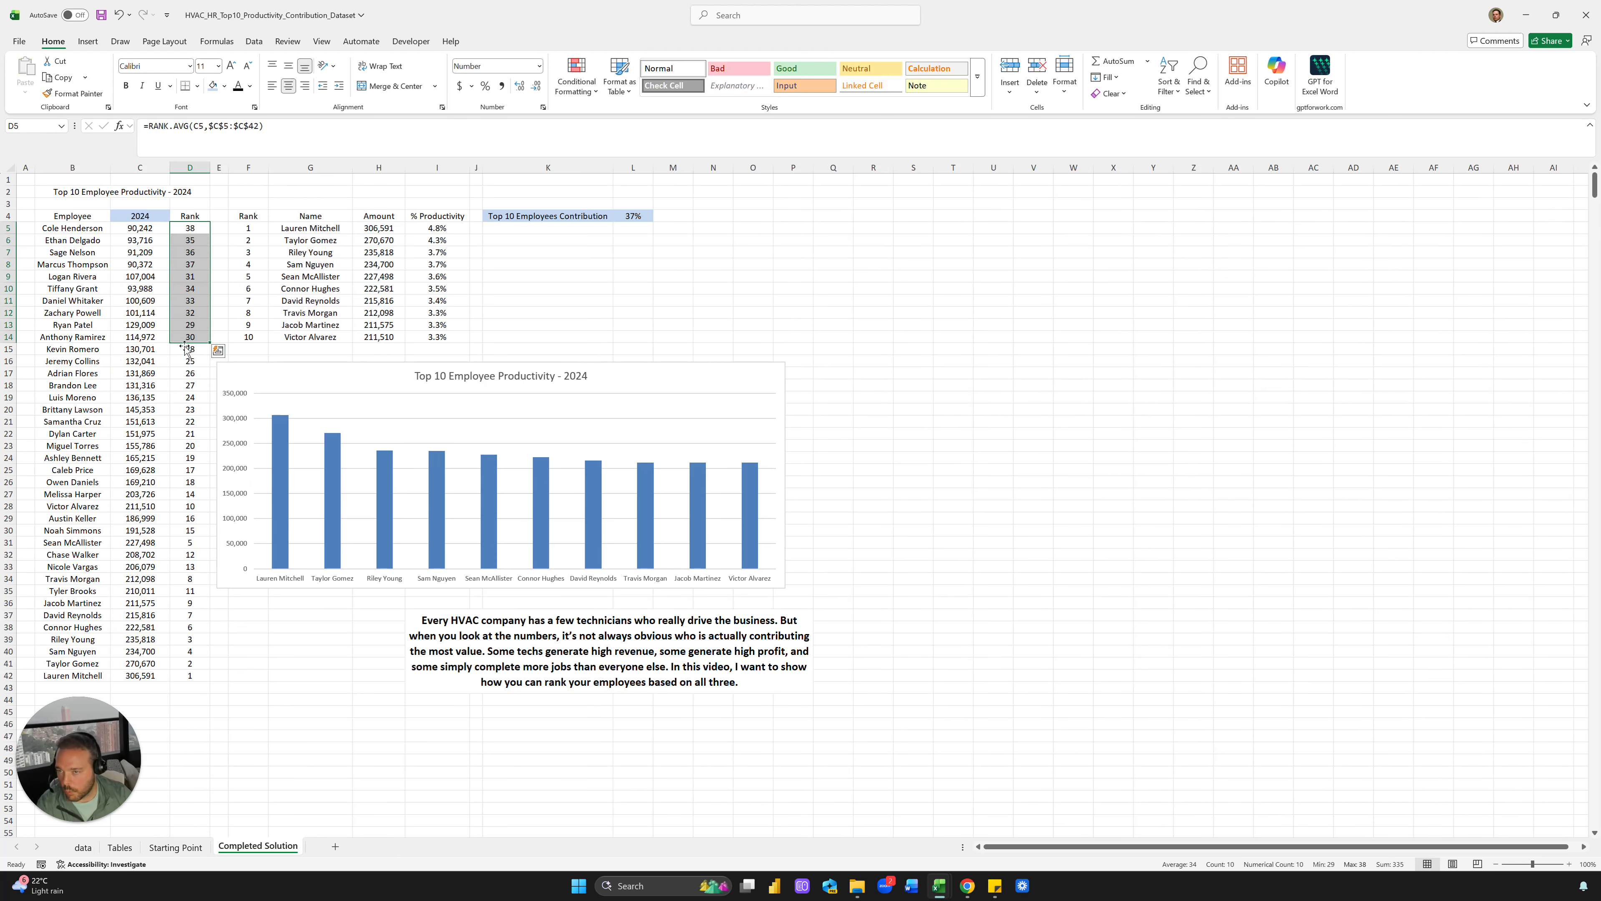
click(175, 848)
click(289, 202)
text(Rank)
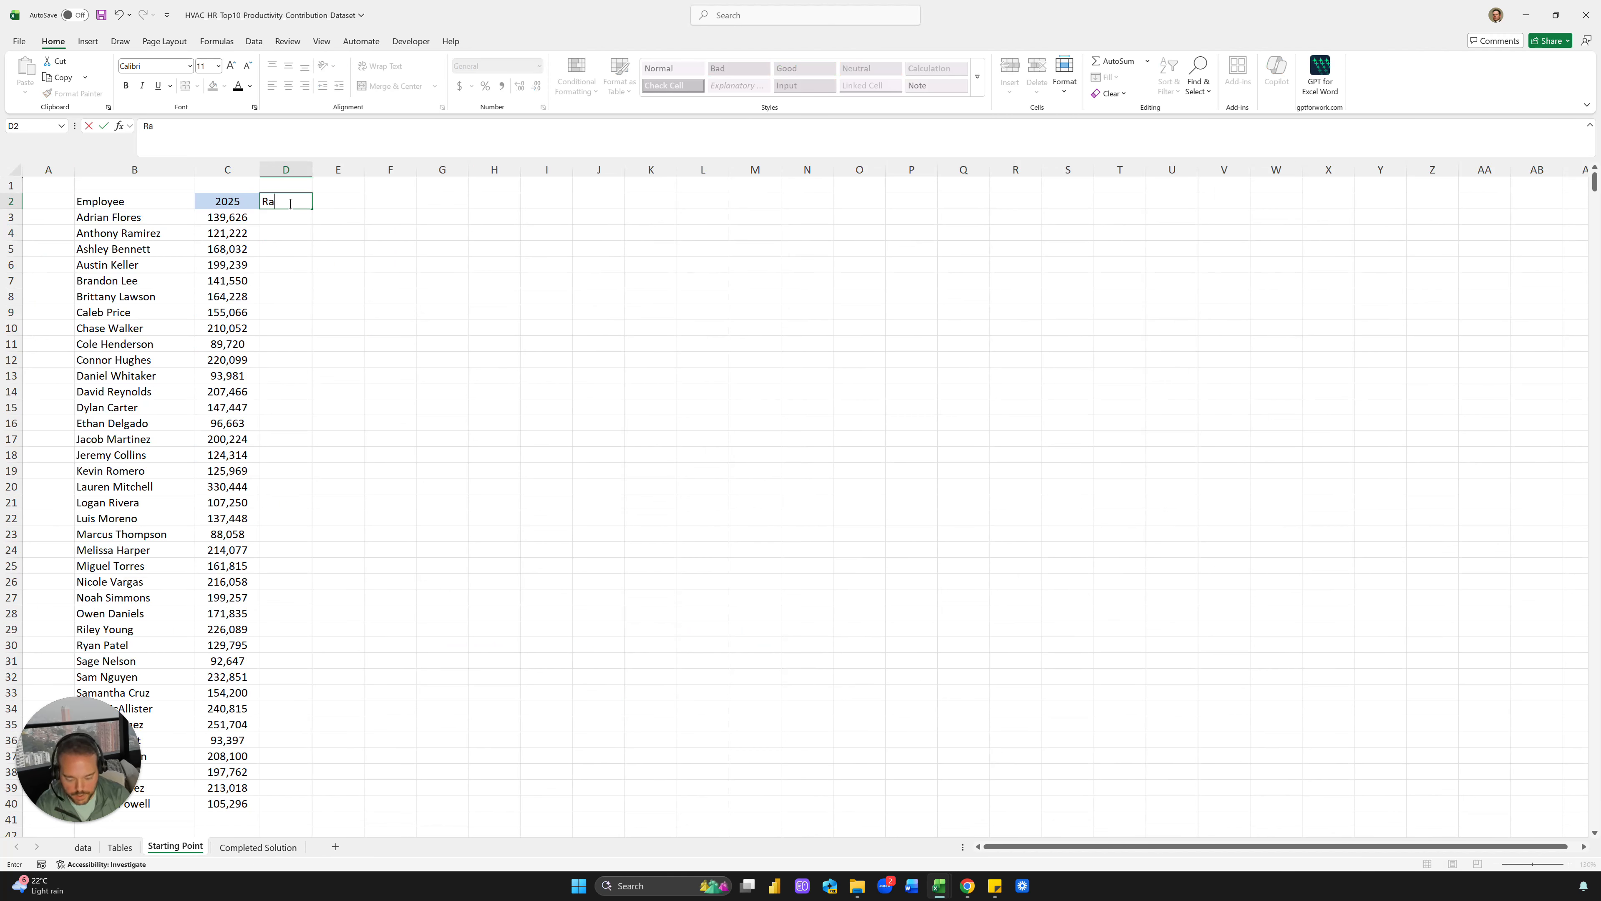
key(Return)
Enter =RANK.AVG(C3,$C$3:$C$40) in D3
text(=RANK.AVG()
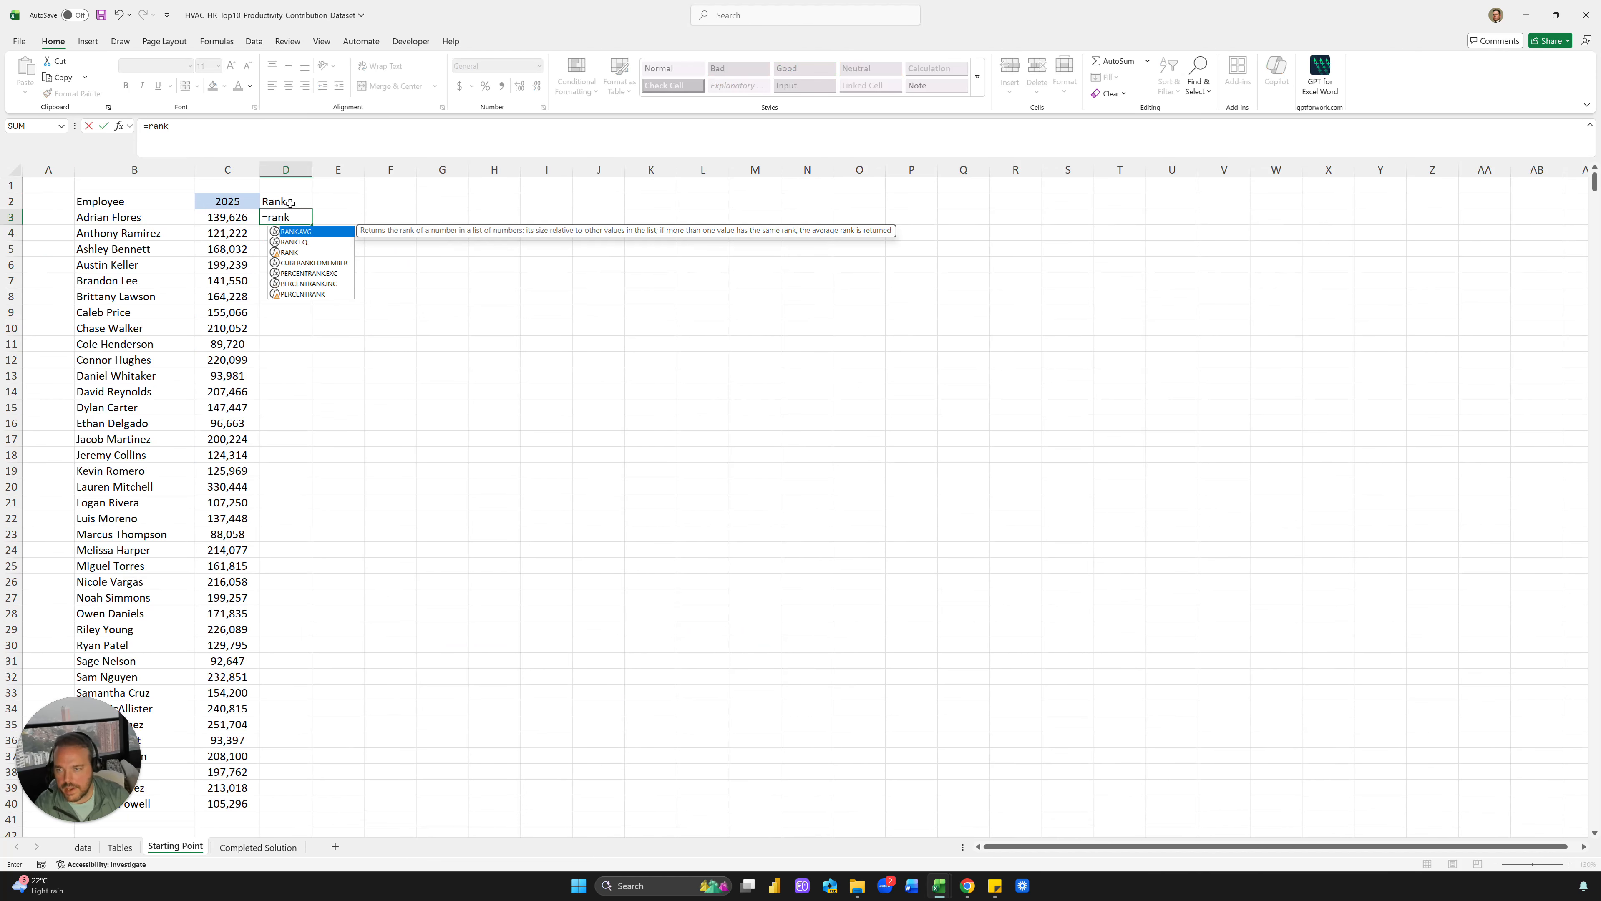
key(Left)
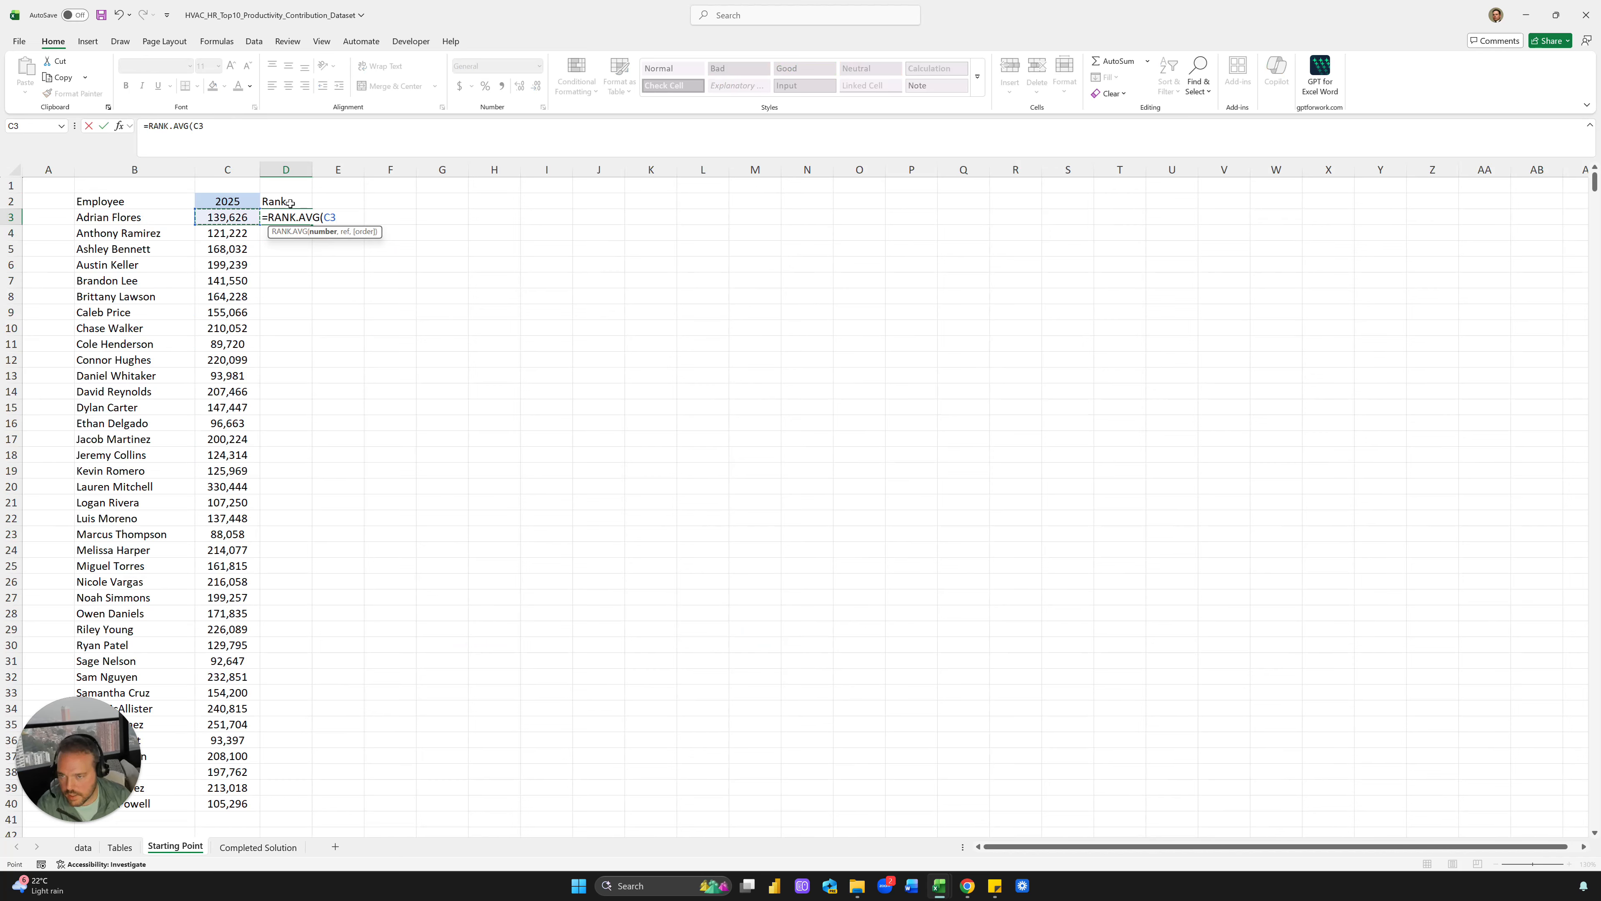
key(Left)
key(ctrl+shift+Down)
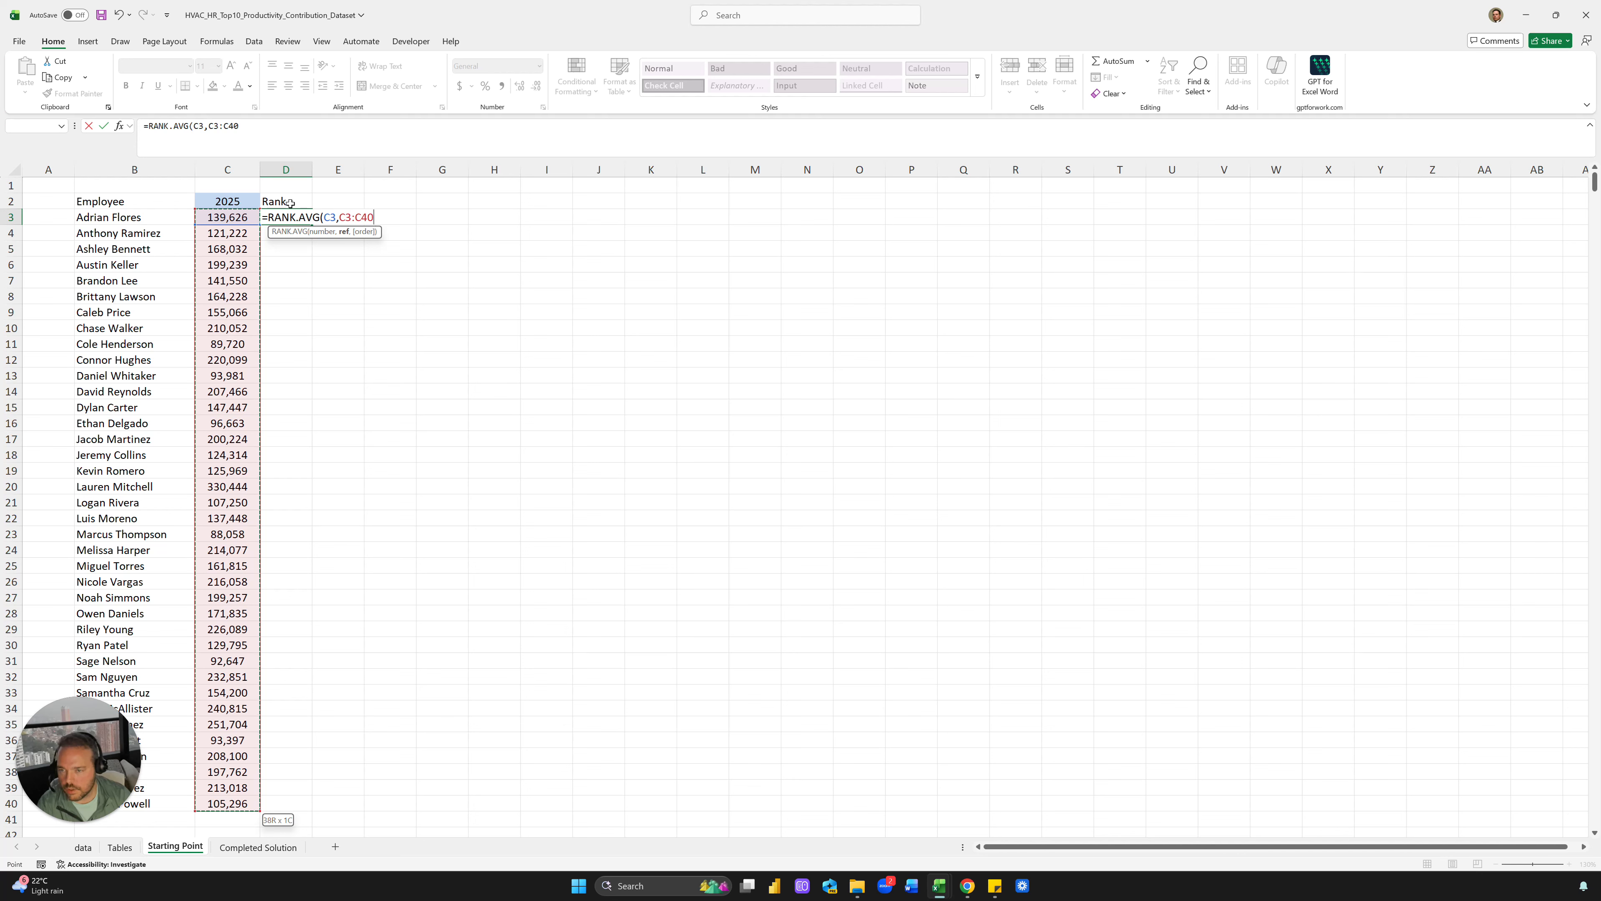
key(F4)
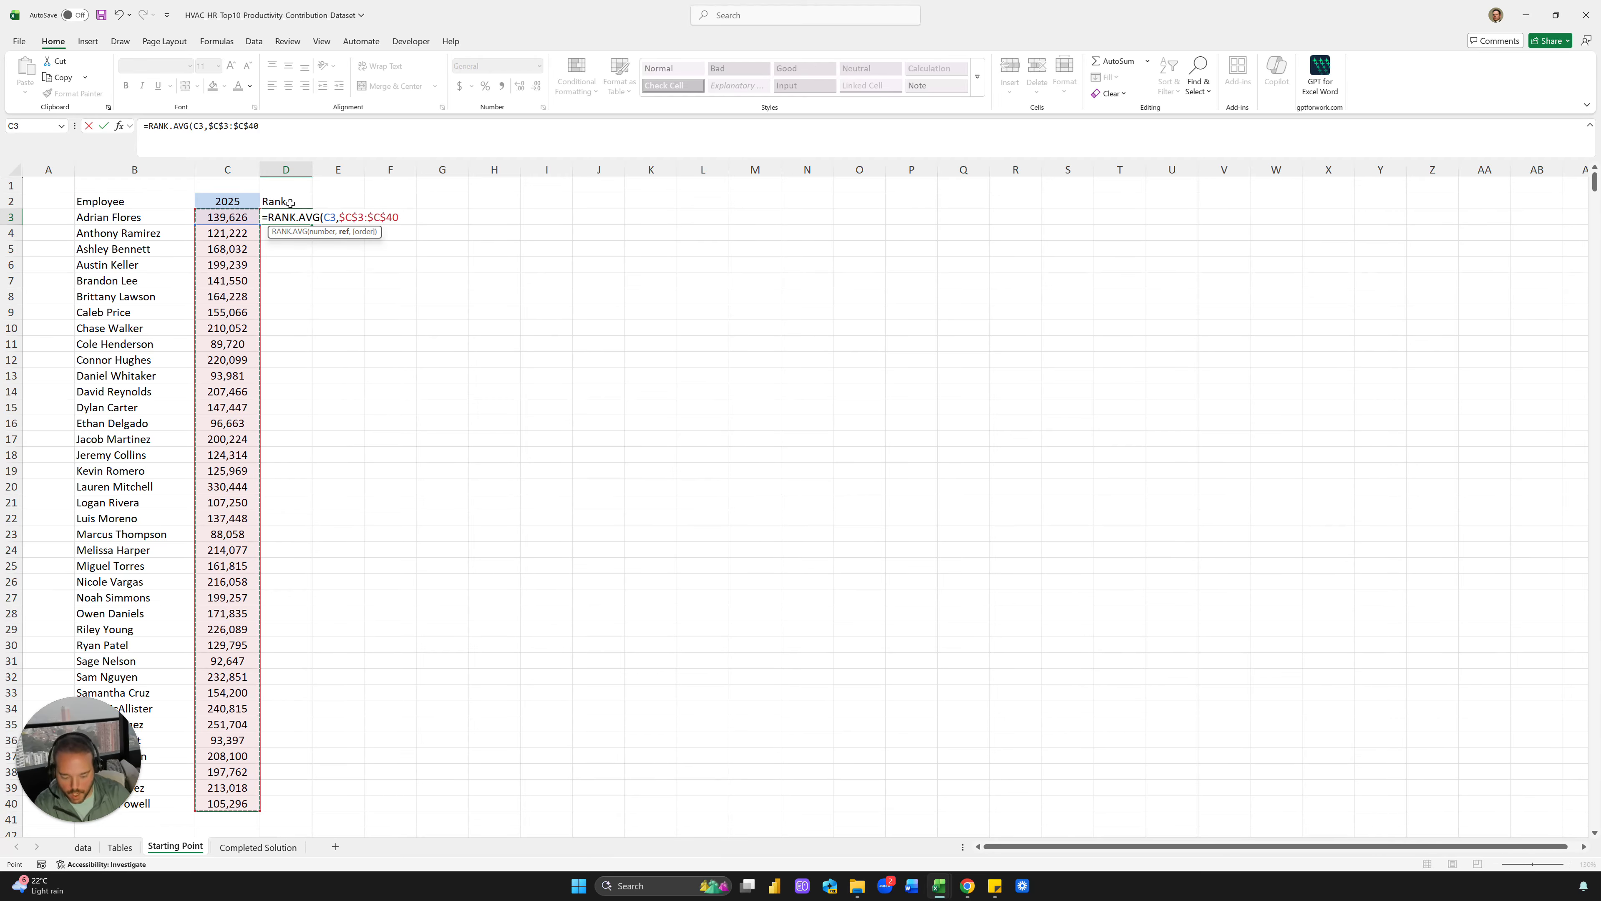
key(ctrl+Return)
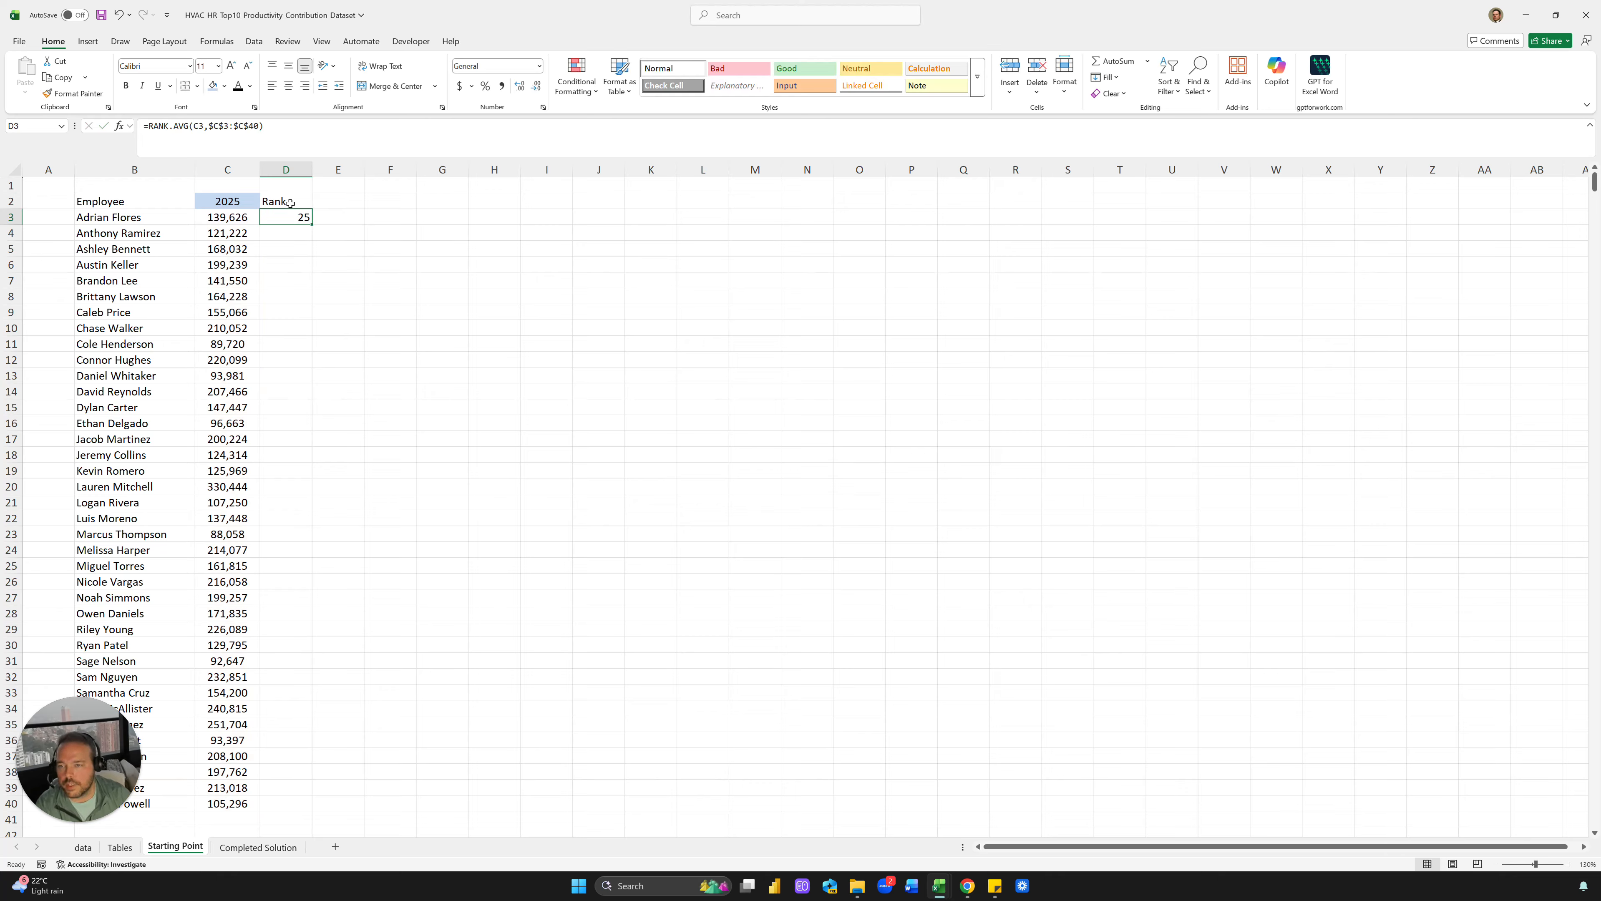
Centre column D and fill the rank formula down to D40
click(287, 169)
click(288, 85)
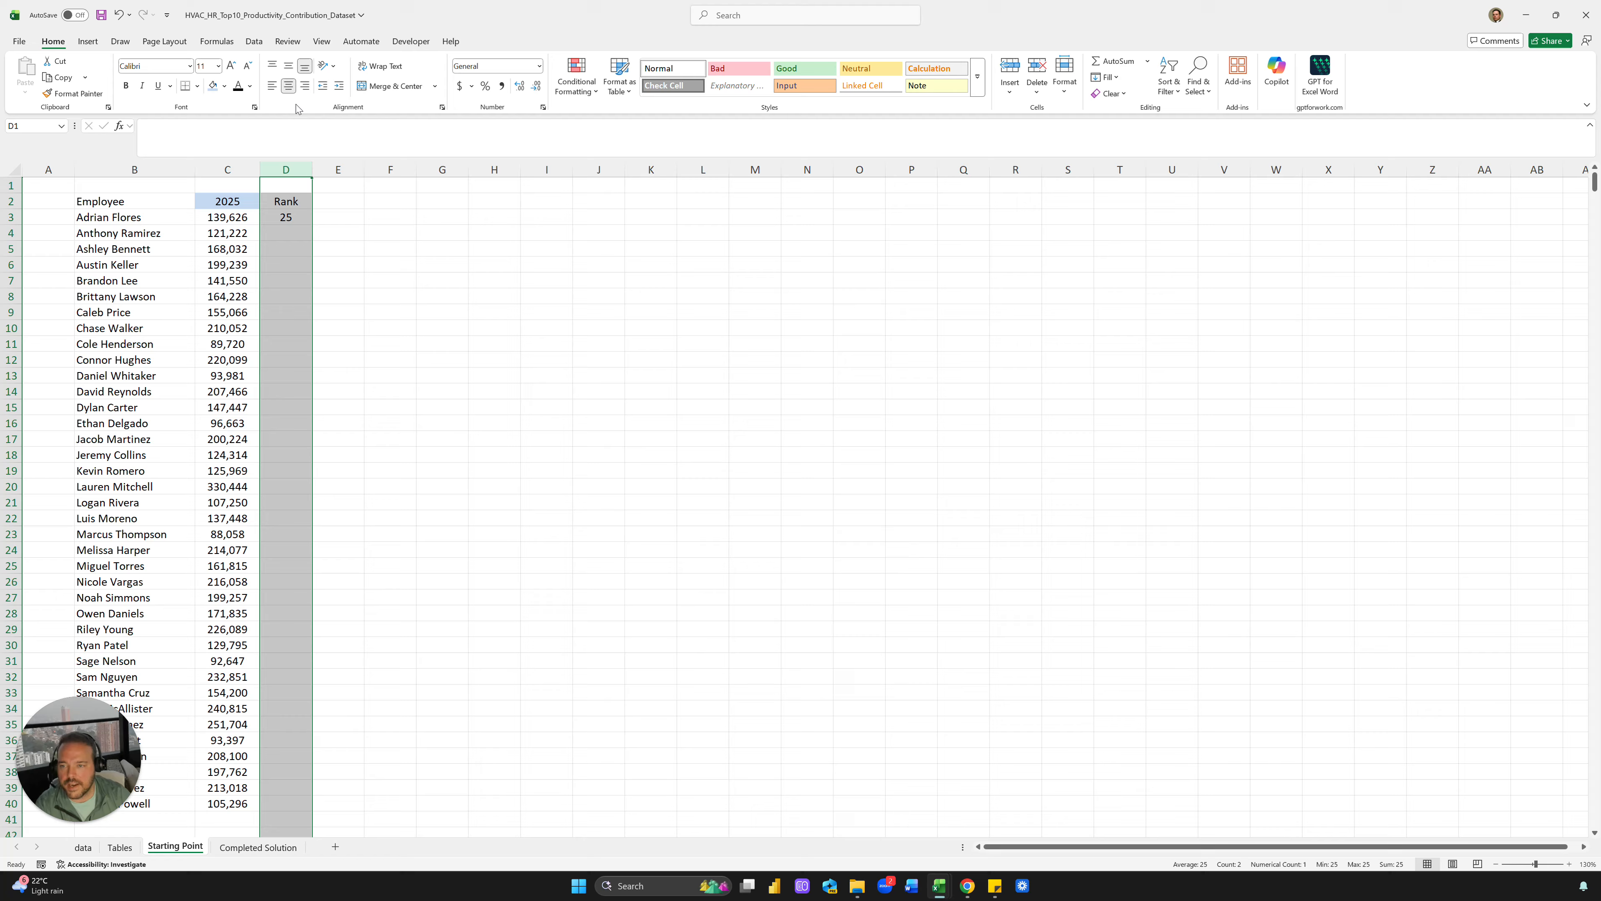
click(306, 216)
double_click(313, 227)
click(432, 217)
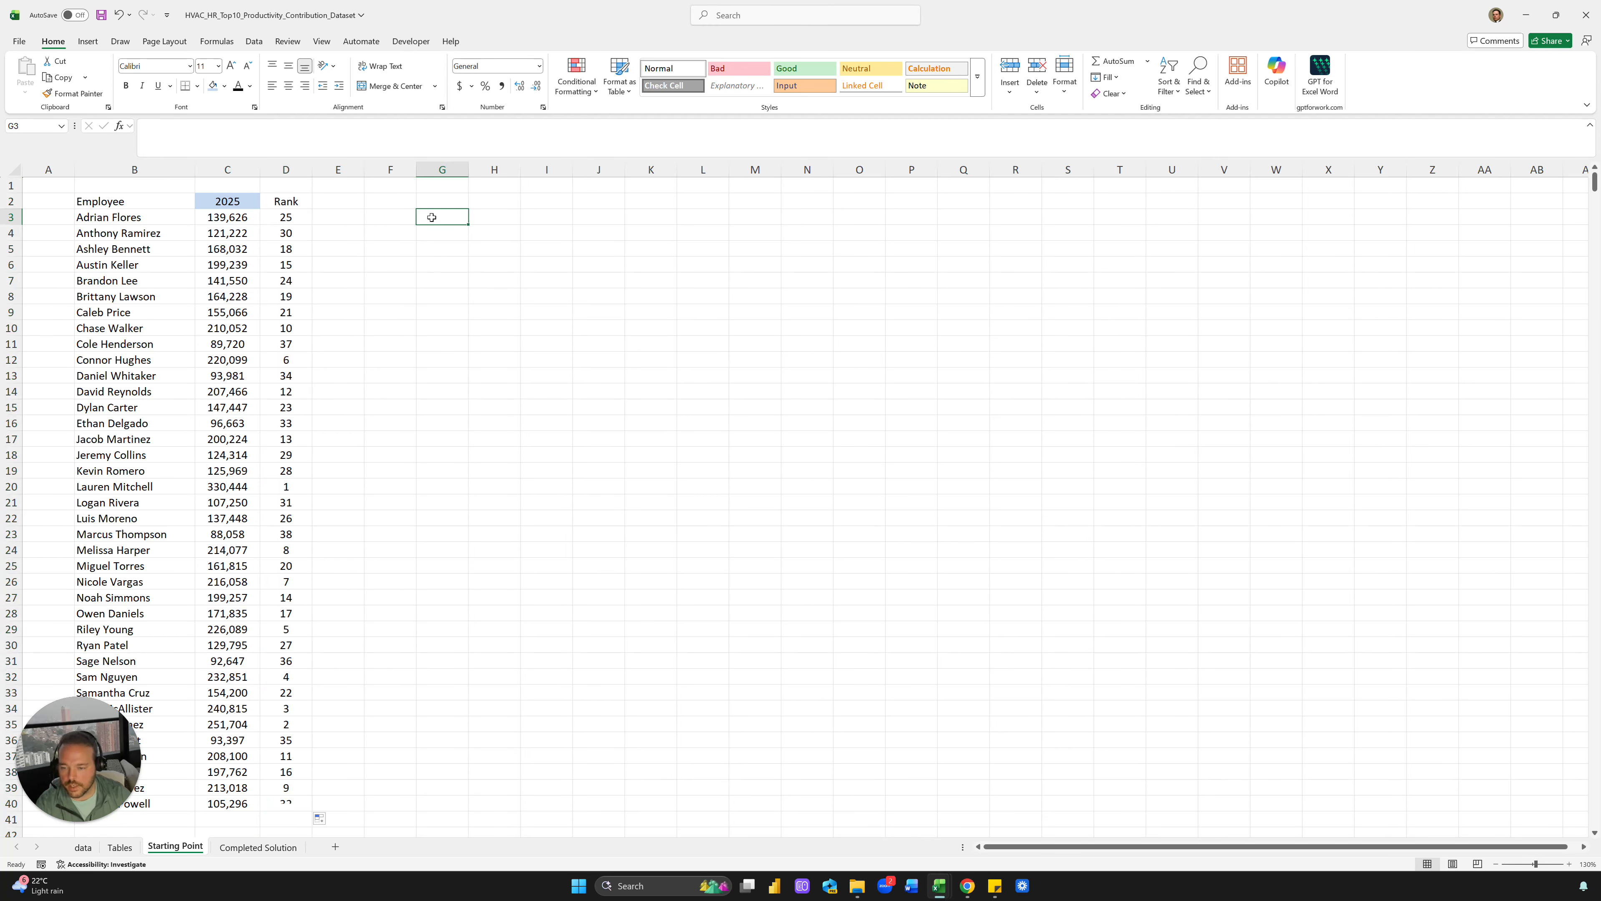
click(267, 470)
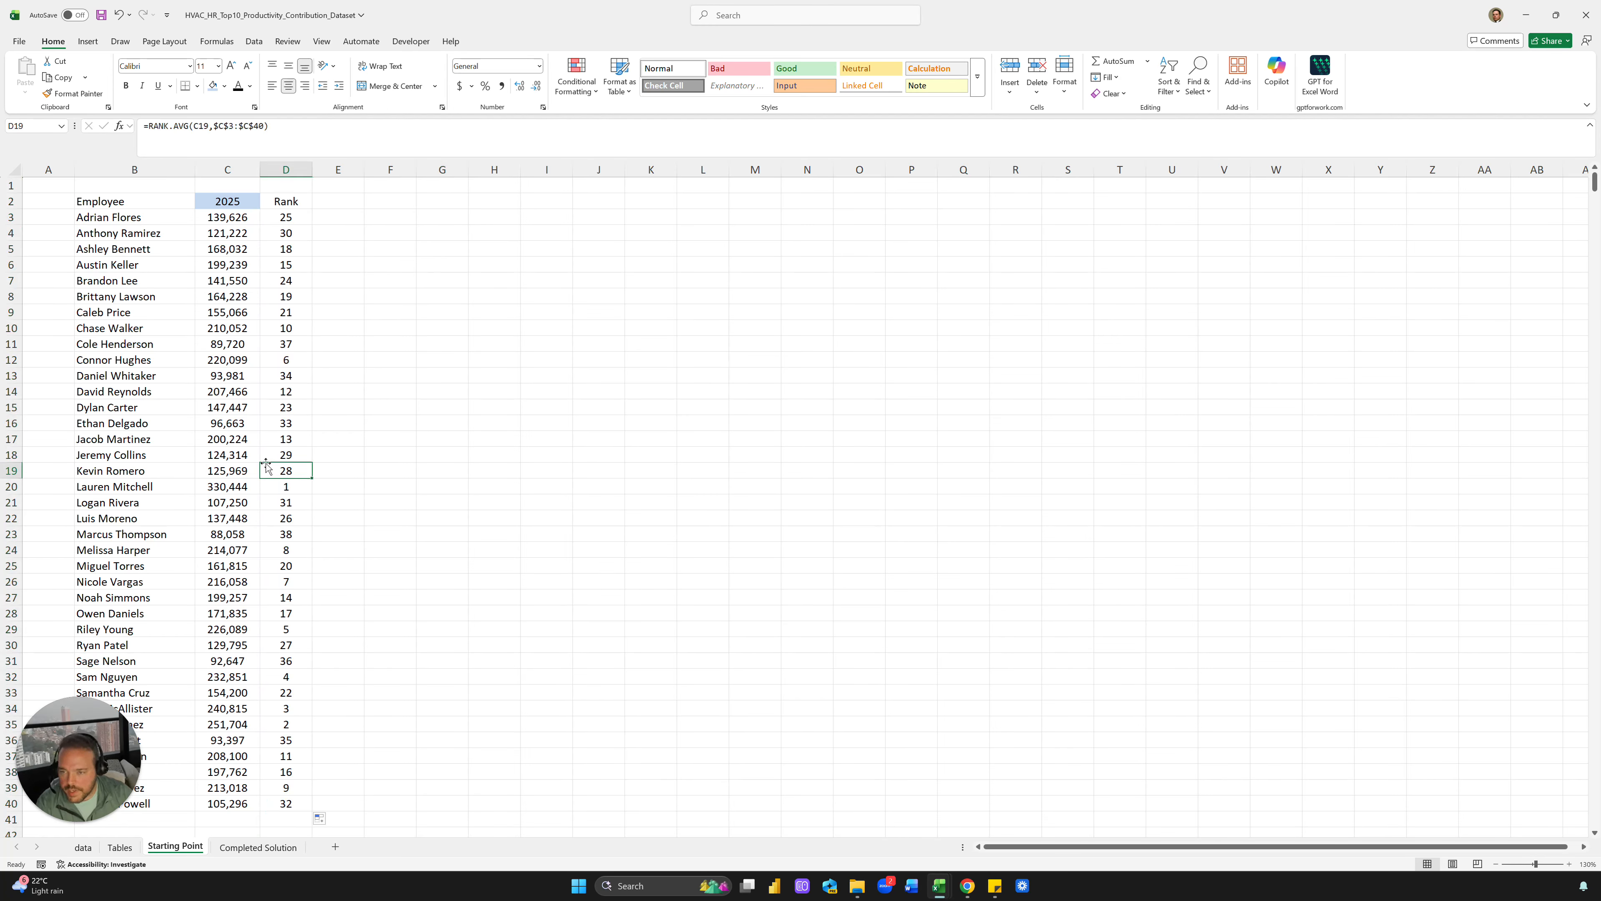
click(361, 219)
click(358, 203)
click(382, 200)
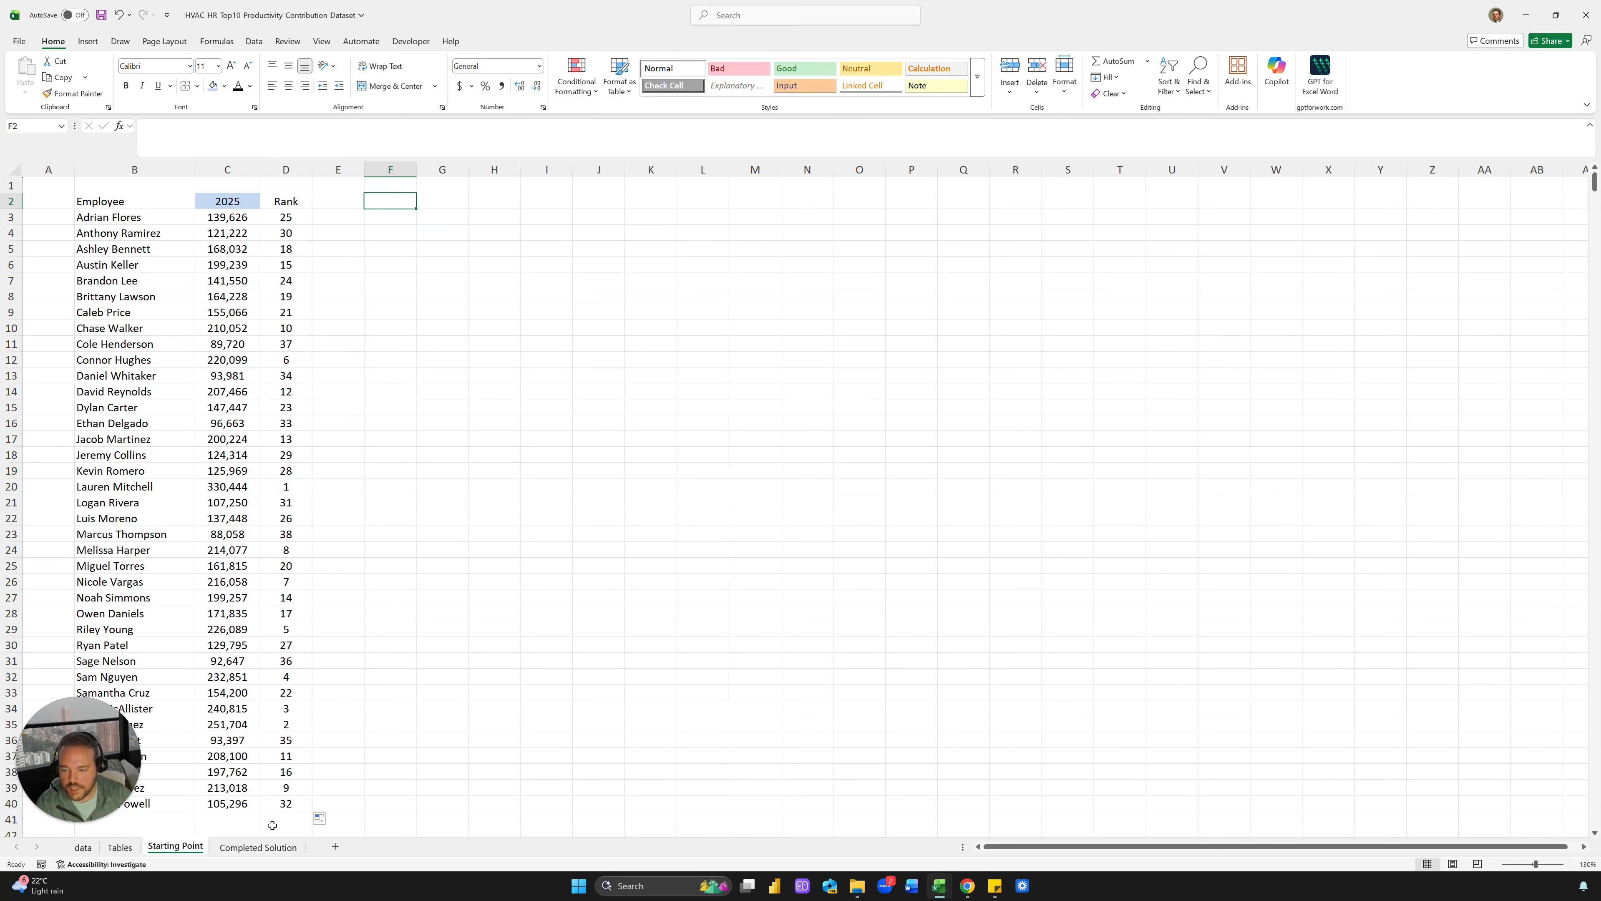
Copy the Rank, Name, Amount, Productivity headers from Completed Solution into F2:I2
click(259, 847)
drag(257, 214, 442, 215)
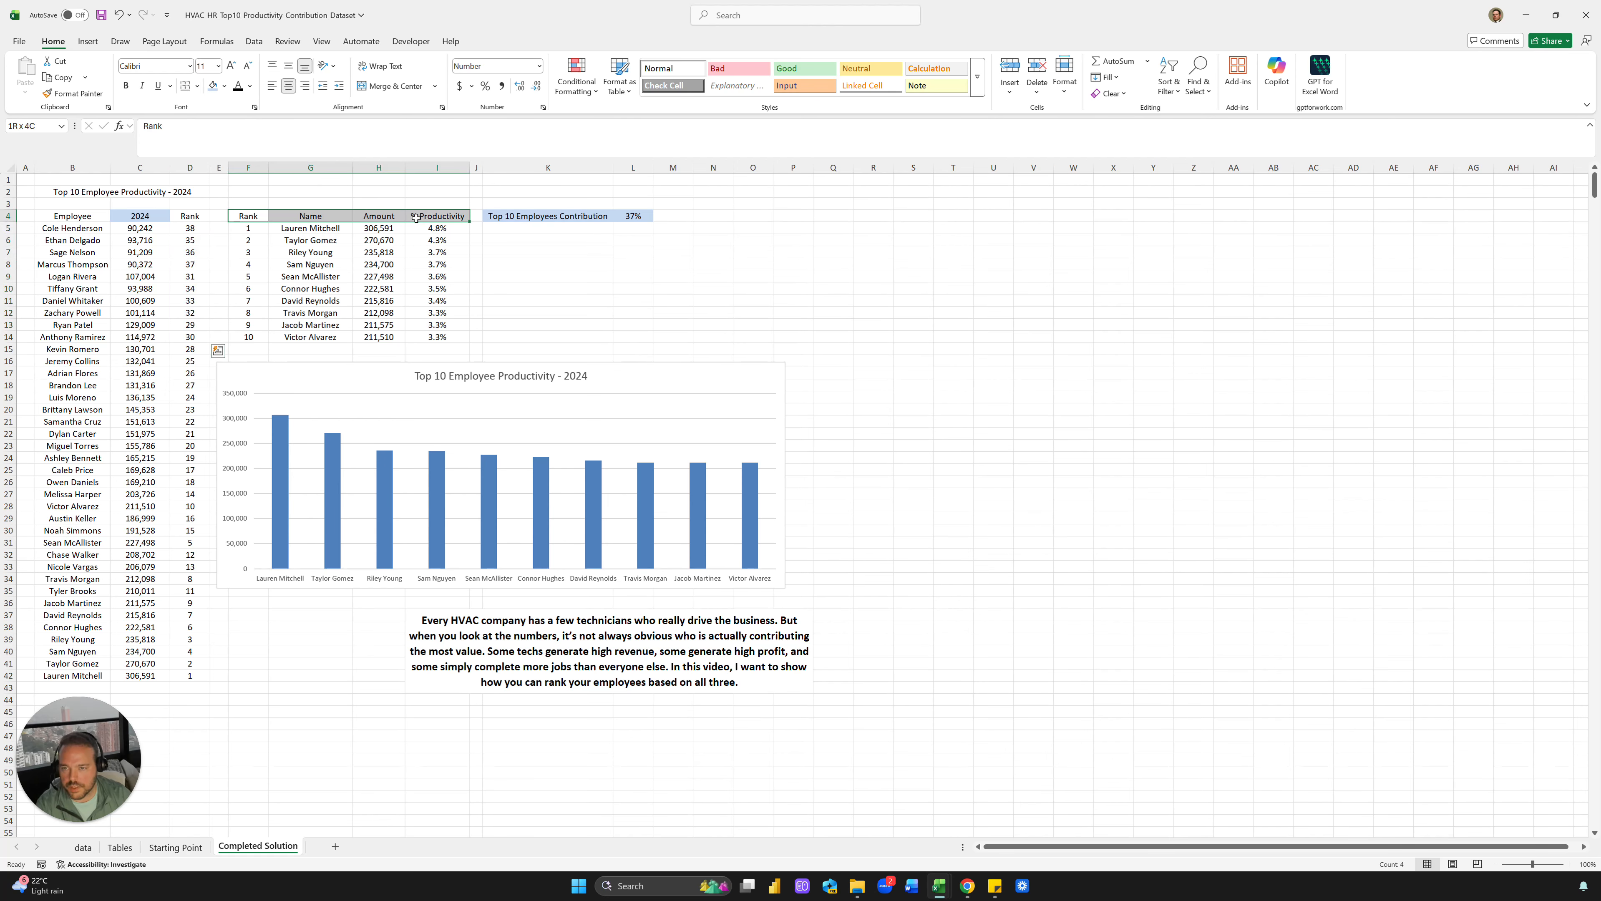
key(ctrl+c)
click(175, 847)
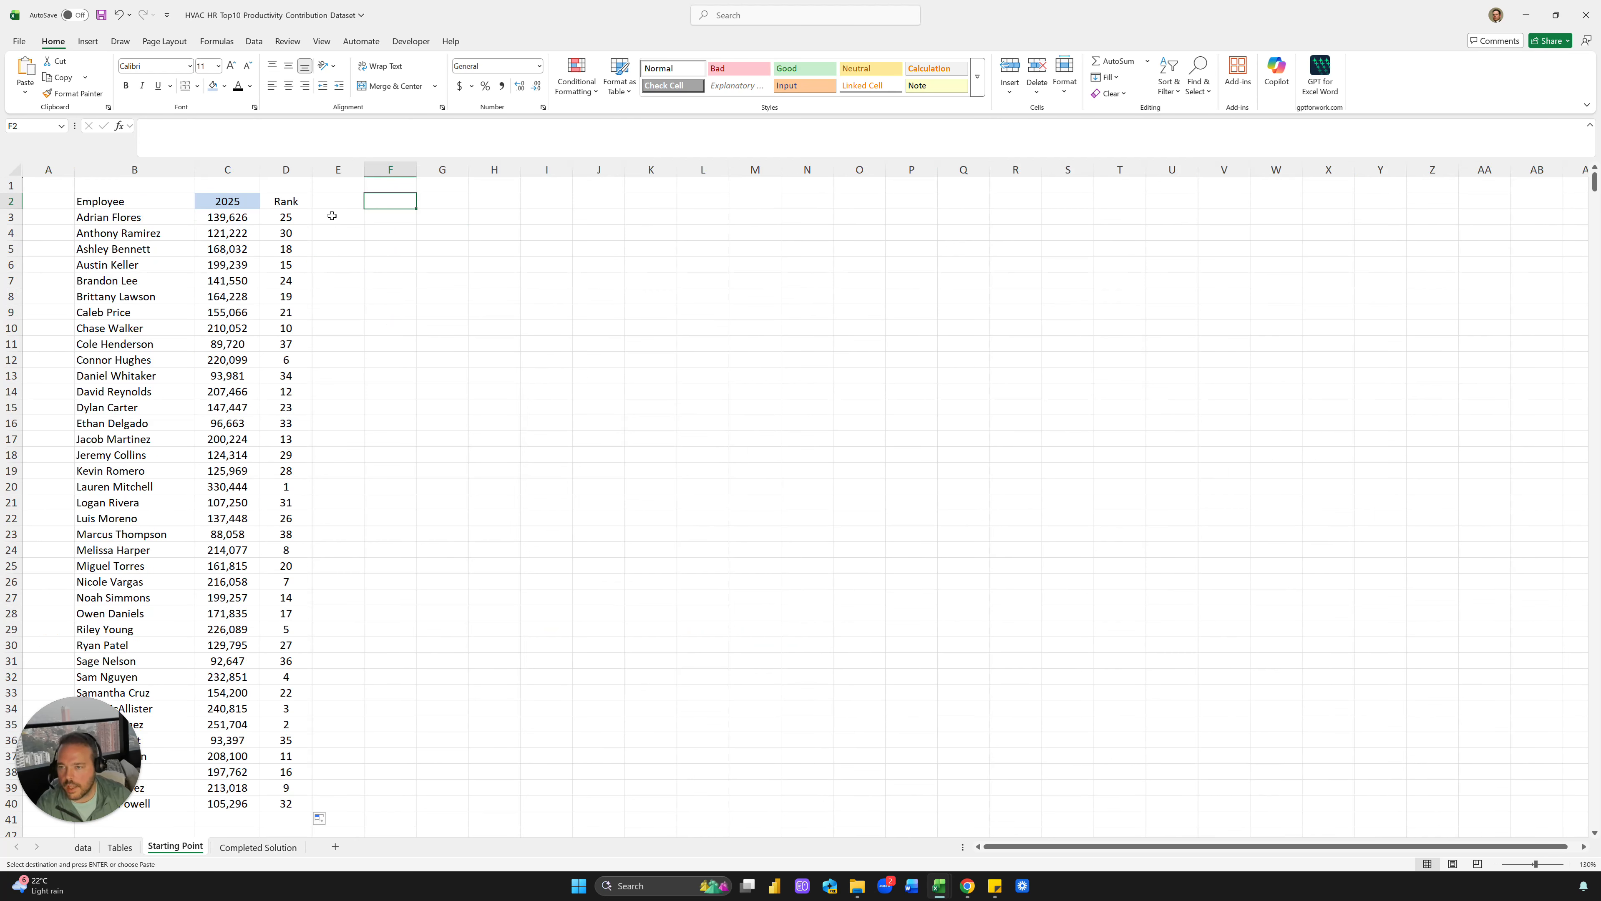
key(ctrl+v)
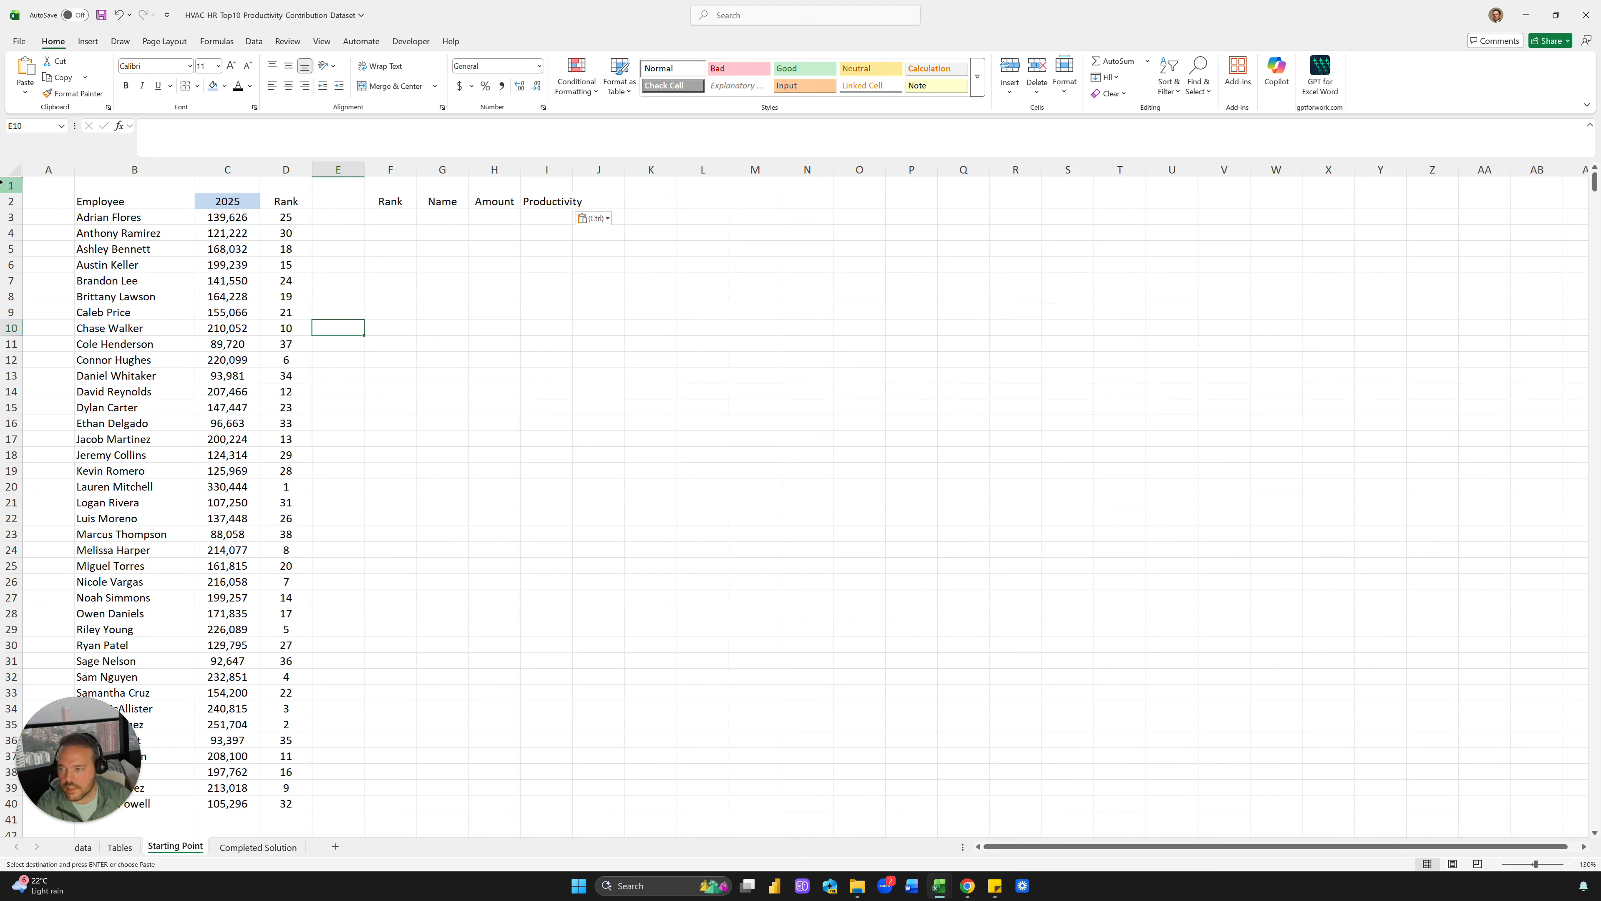
Insert five rows and delete two so the employee list starts at row 5
drag(11, 185, 3, 242)
right_click(3, 242)
click(57, 391)
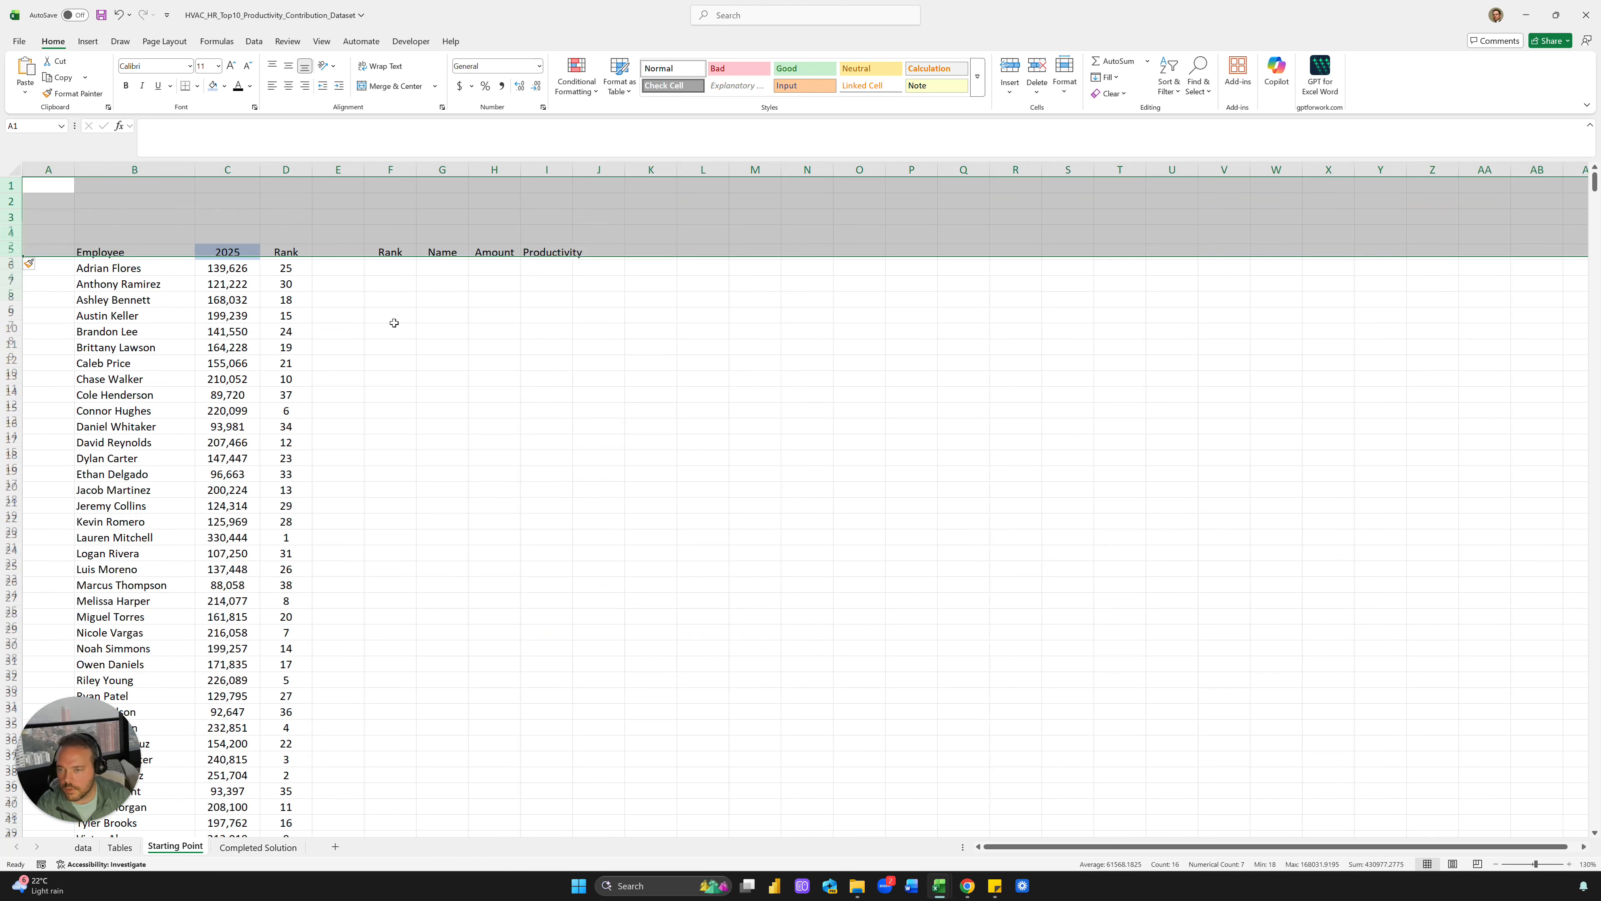
click(391, 296)
drag(10, 185, 11, 201)
right_click(11, 201)
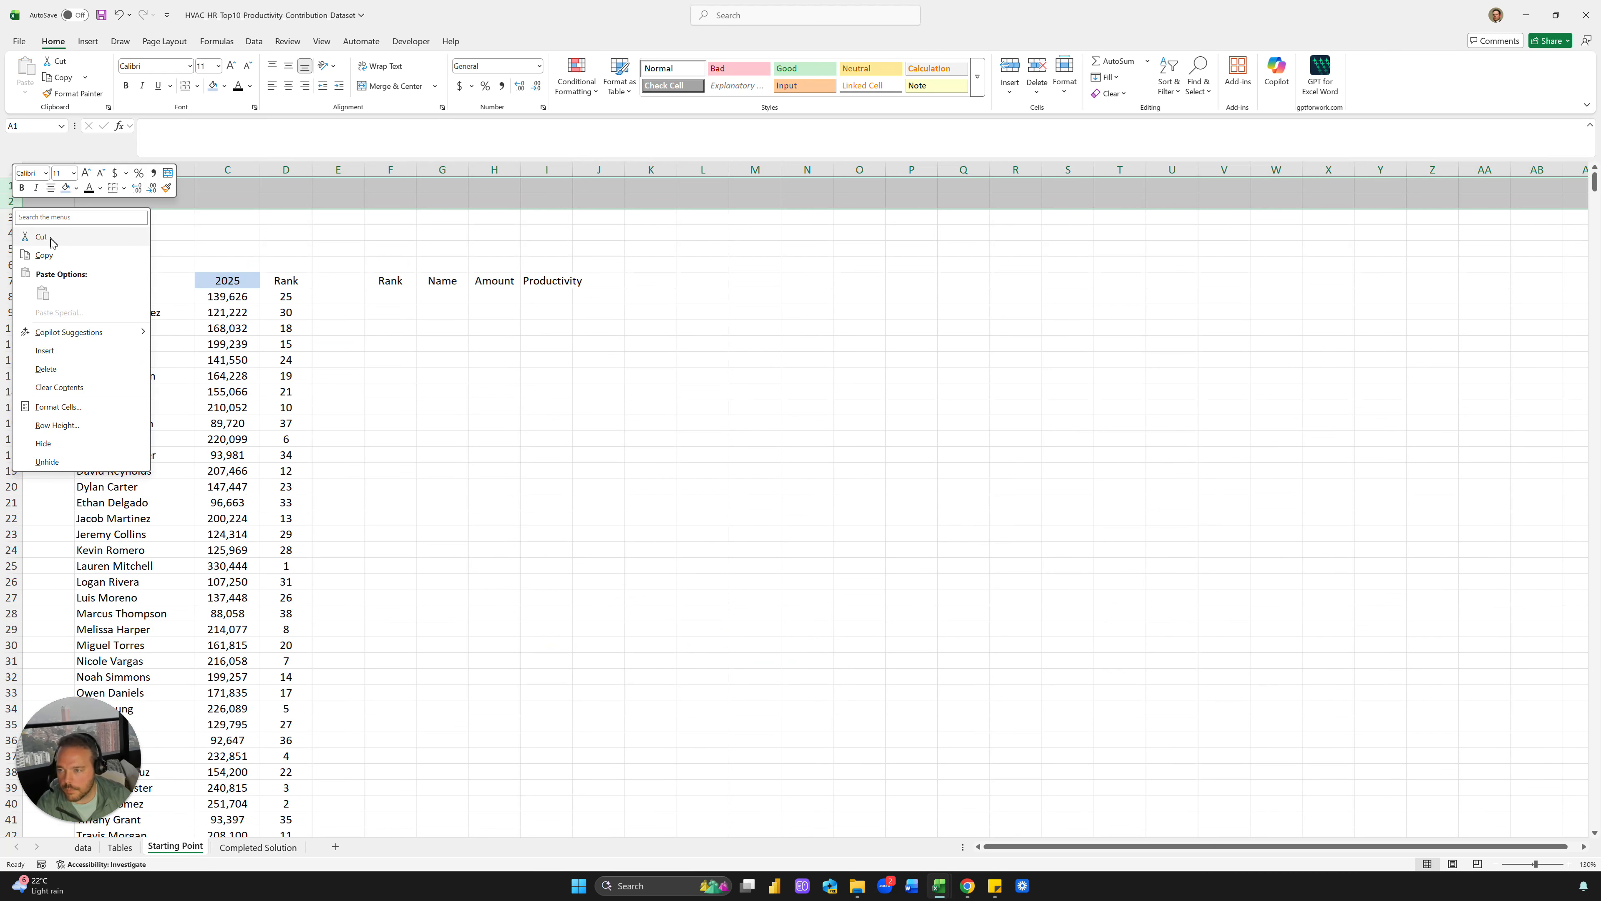
click(53, 369)
Number F6:F15 with ranks 1 through 10 and centre column F
click(409, 263)
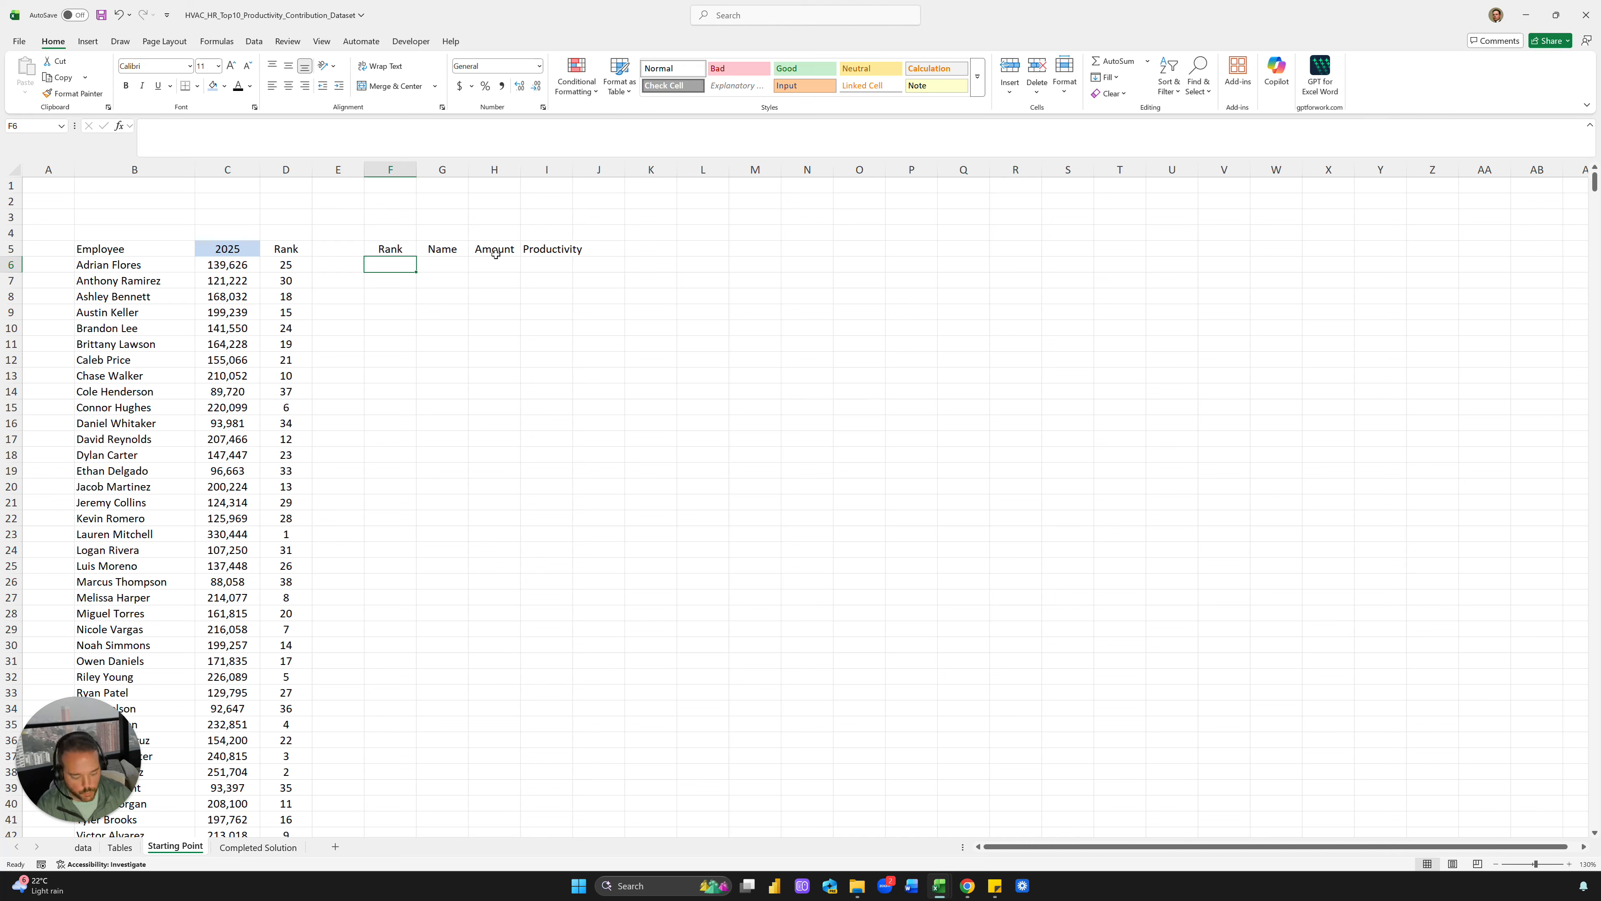
text(1)
key(Return)
text(2)
key(Return)
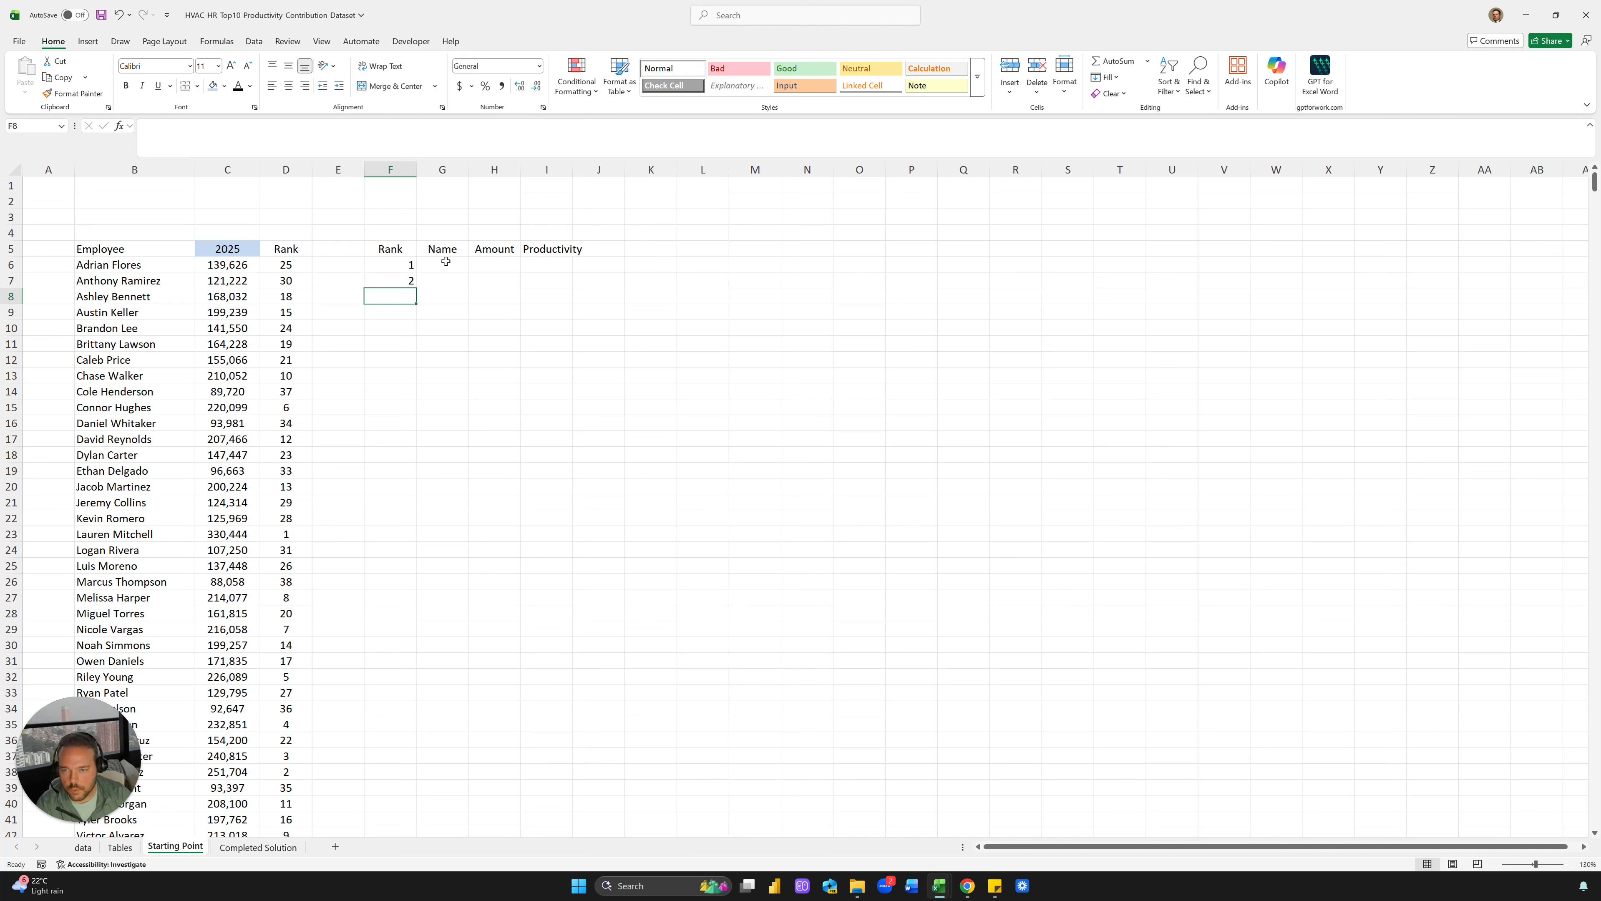
drag(407, 265, 398, 421)
click(390, 169)
click(288, 86)
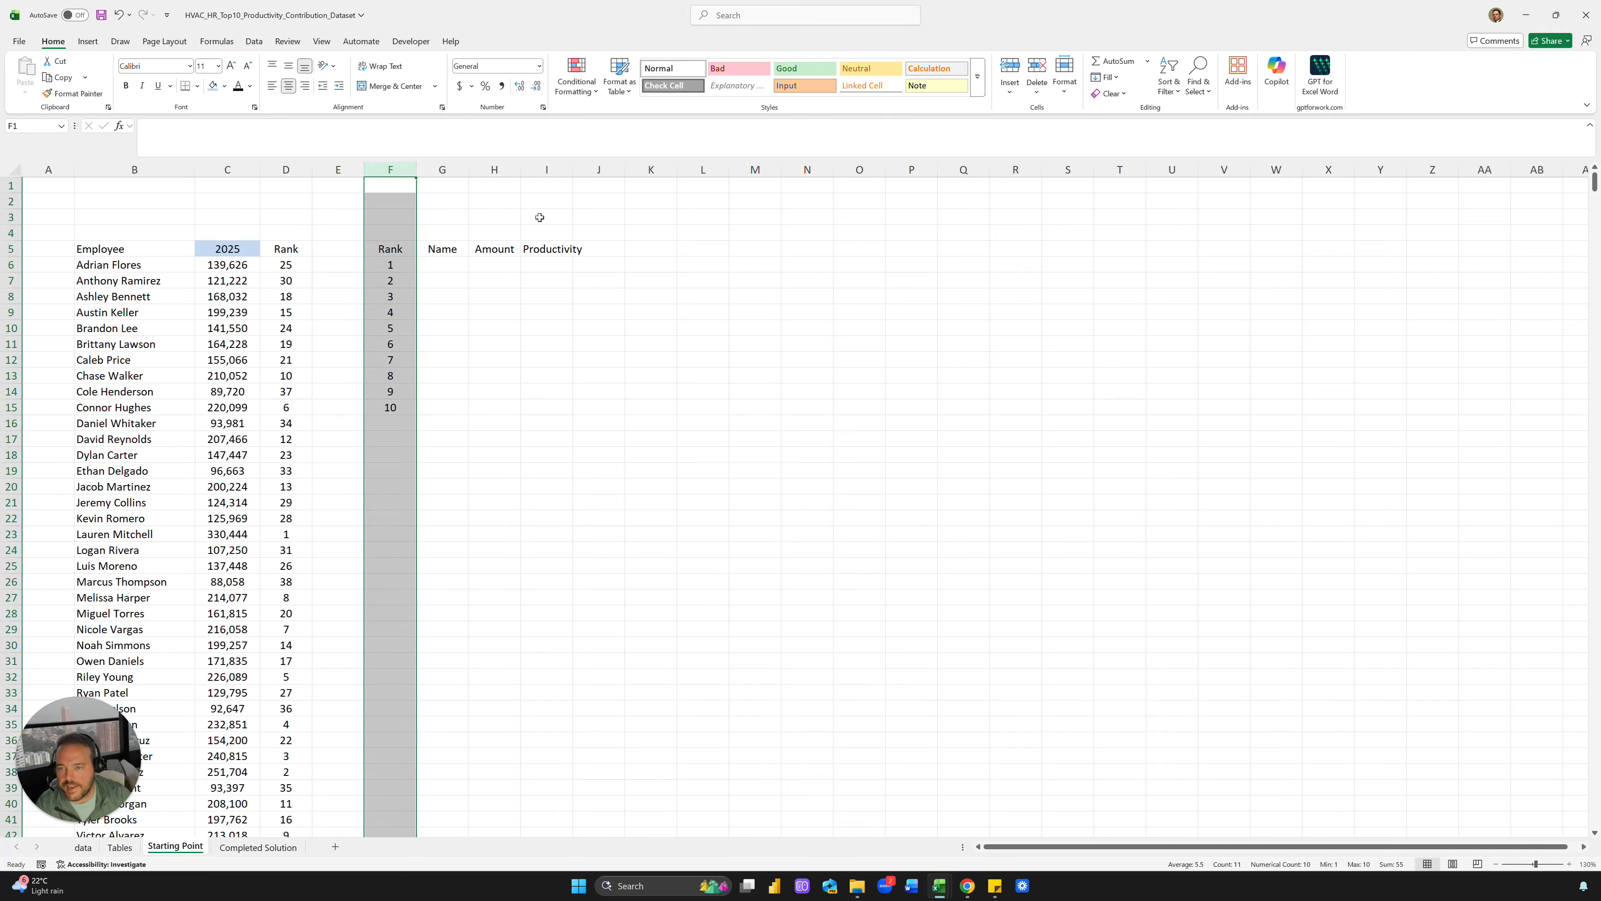
click(454, 267)
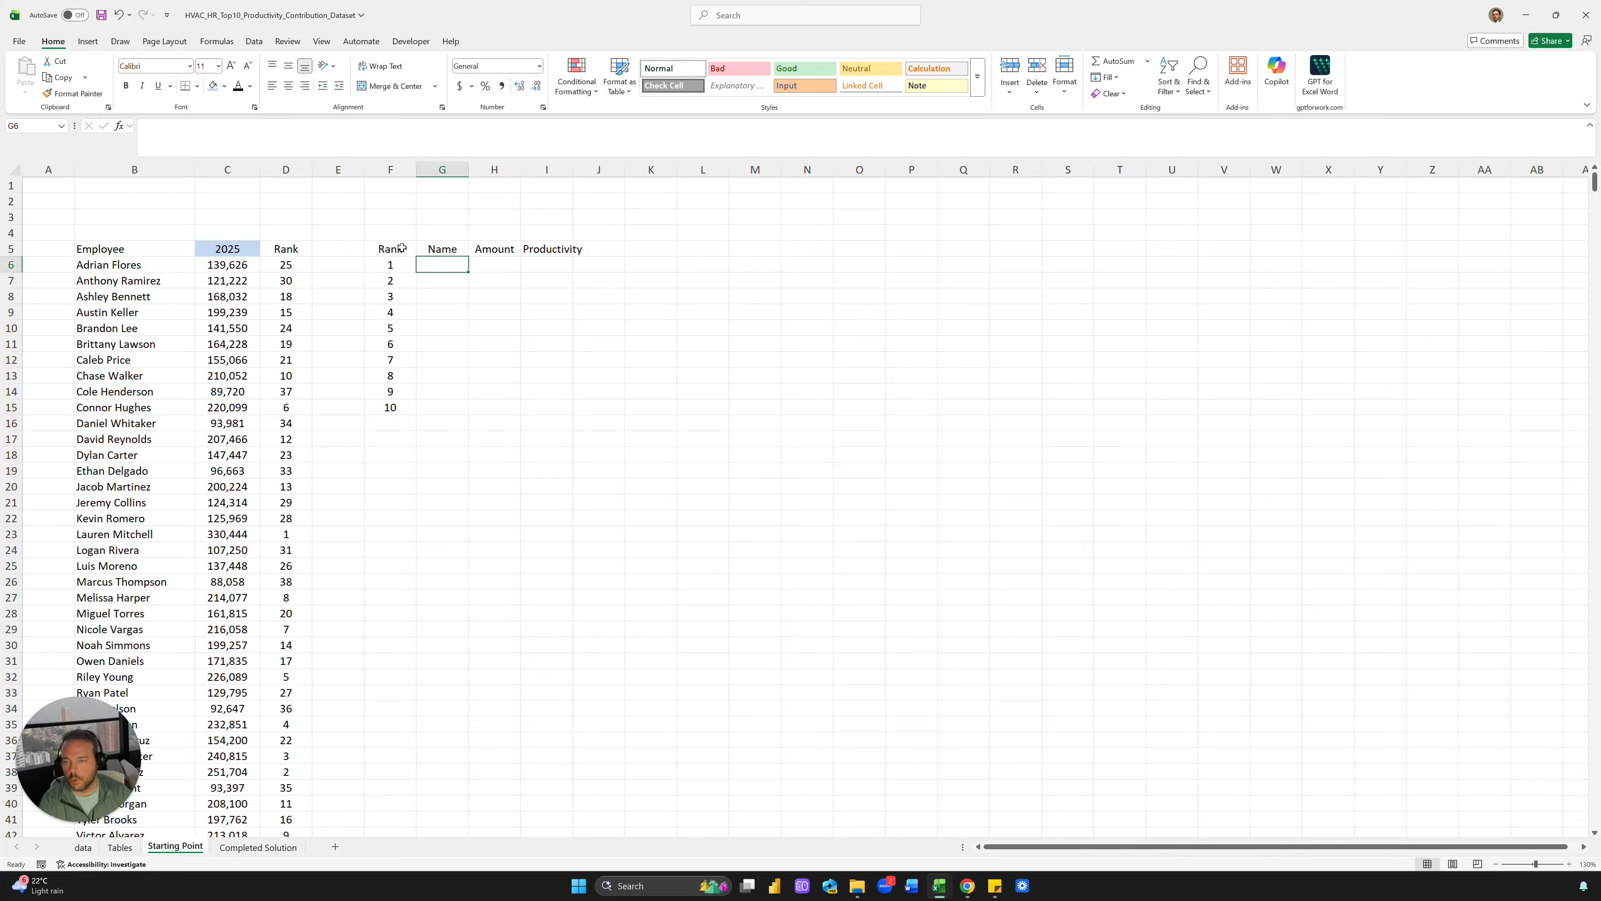
drag(288, 534, 126, 534)
click(286, 407)
Try 2026 in the C5 year picker, then set it back to 2024
click(249, 249)
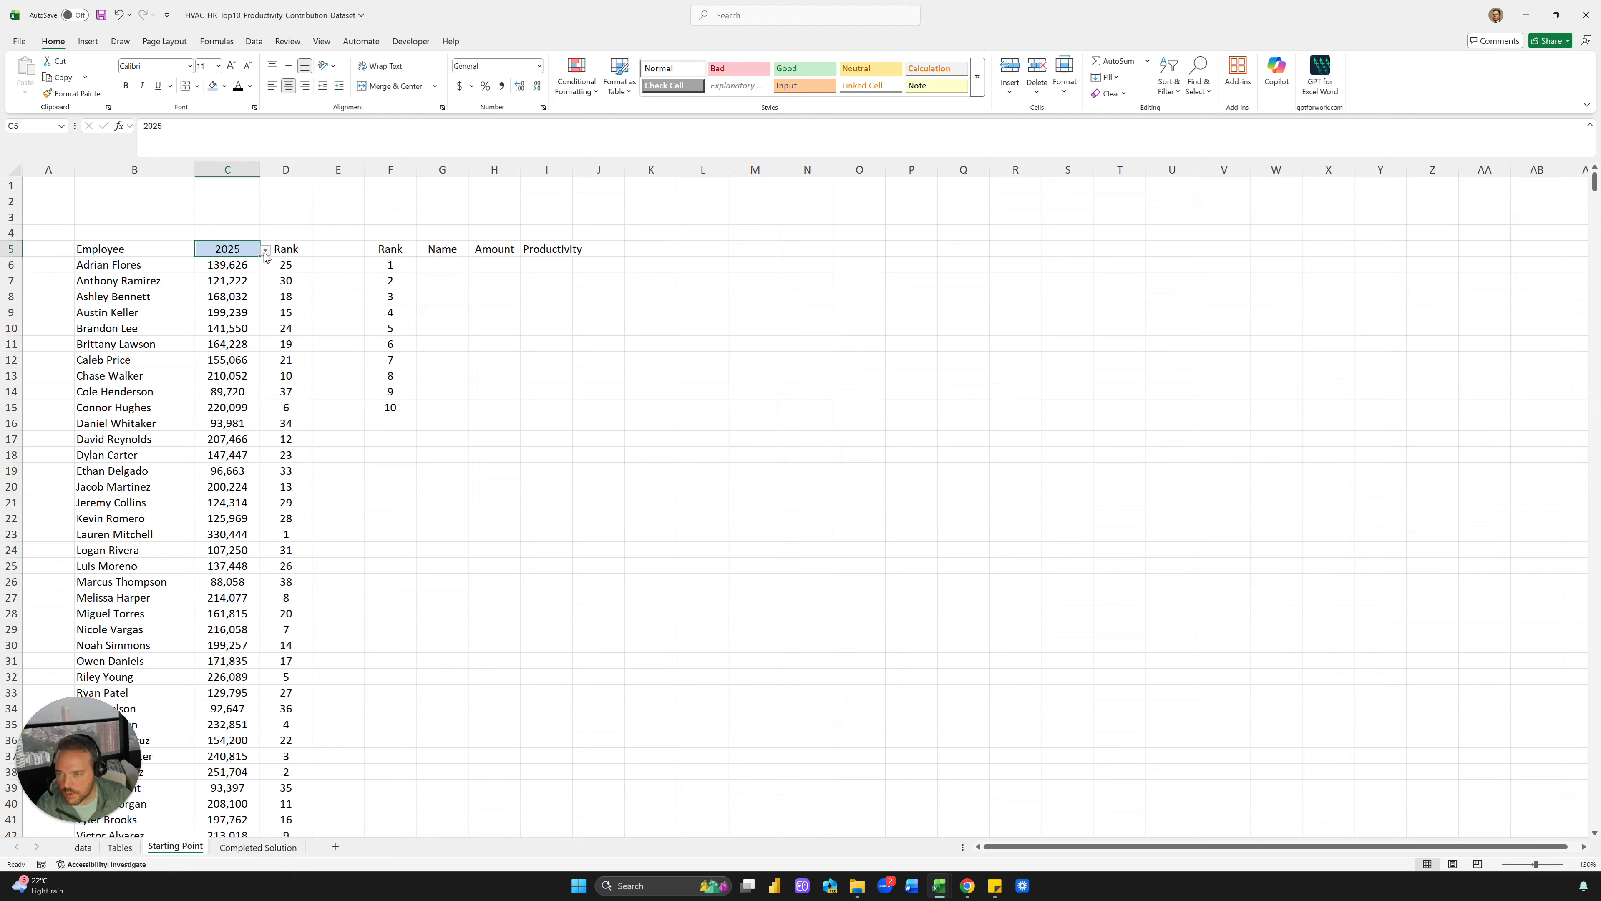
click(266, 249)
click(251, 284)
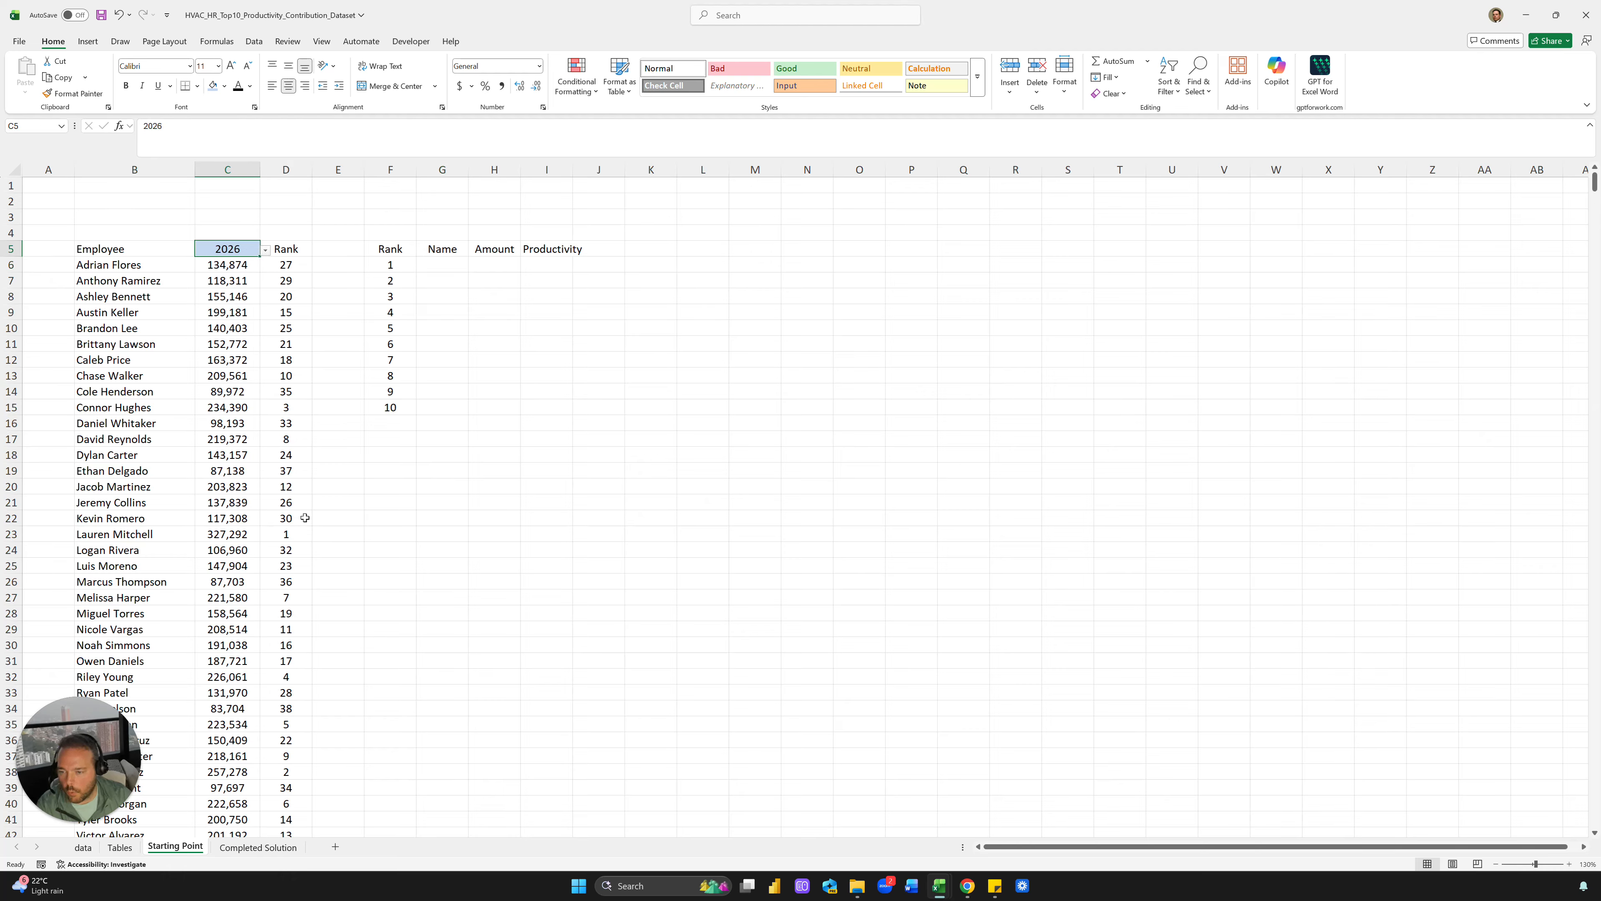
click(285, 408)
click(249, 248)
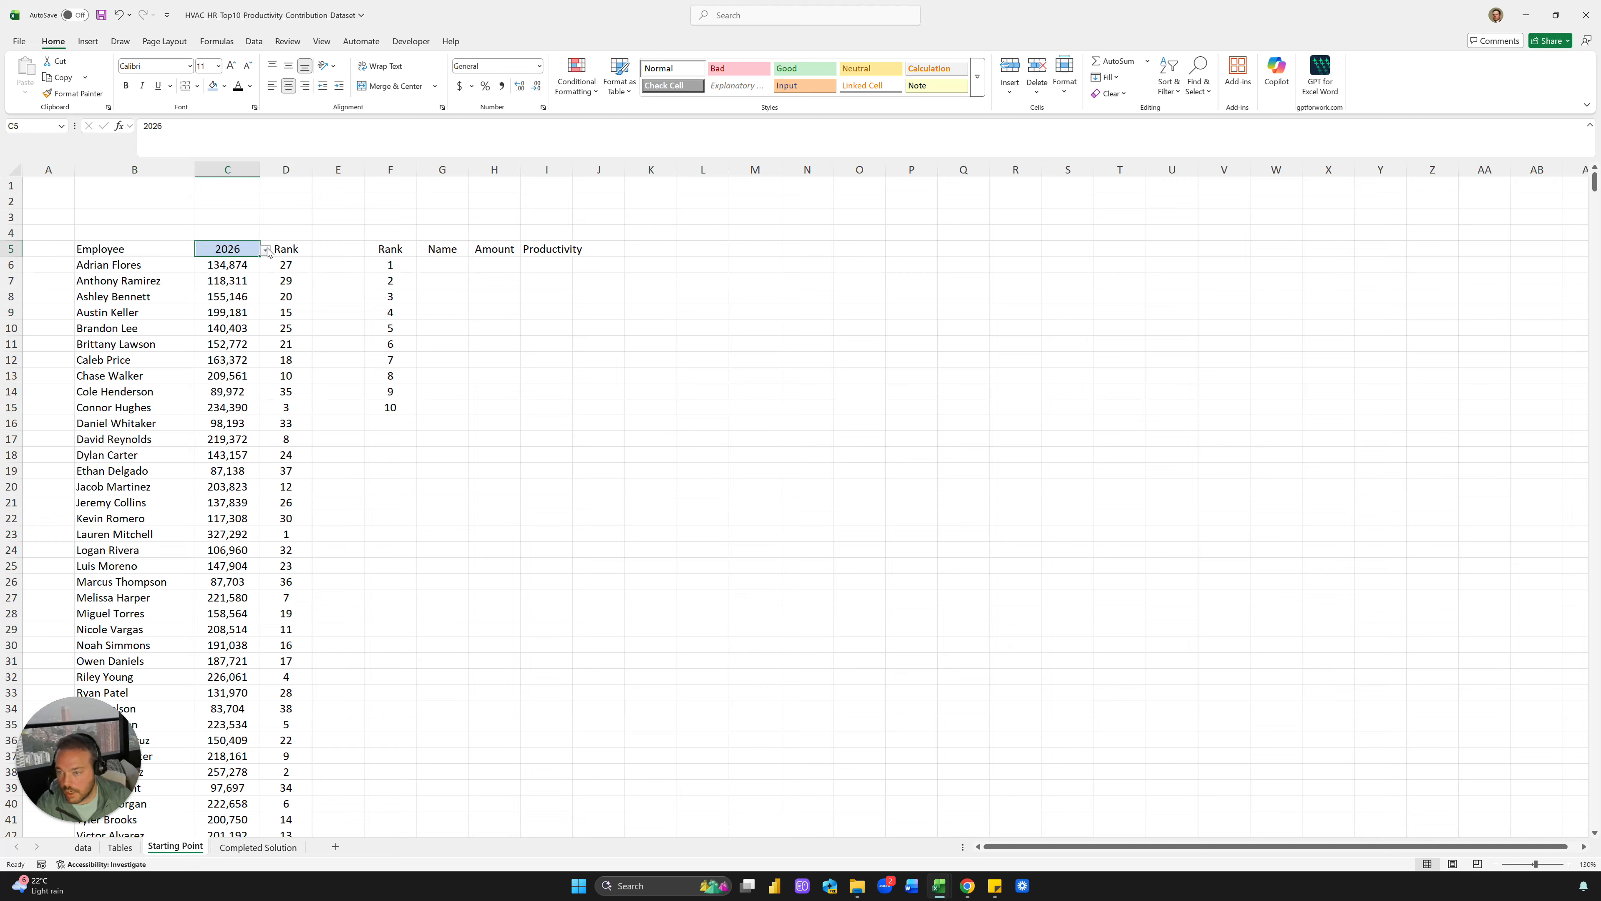
click(266, 250)
click(237, 263)
click(286, 344)
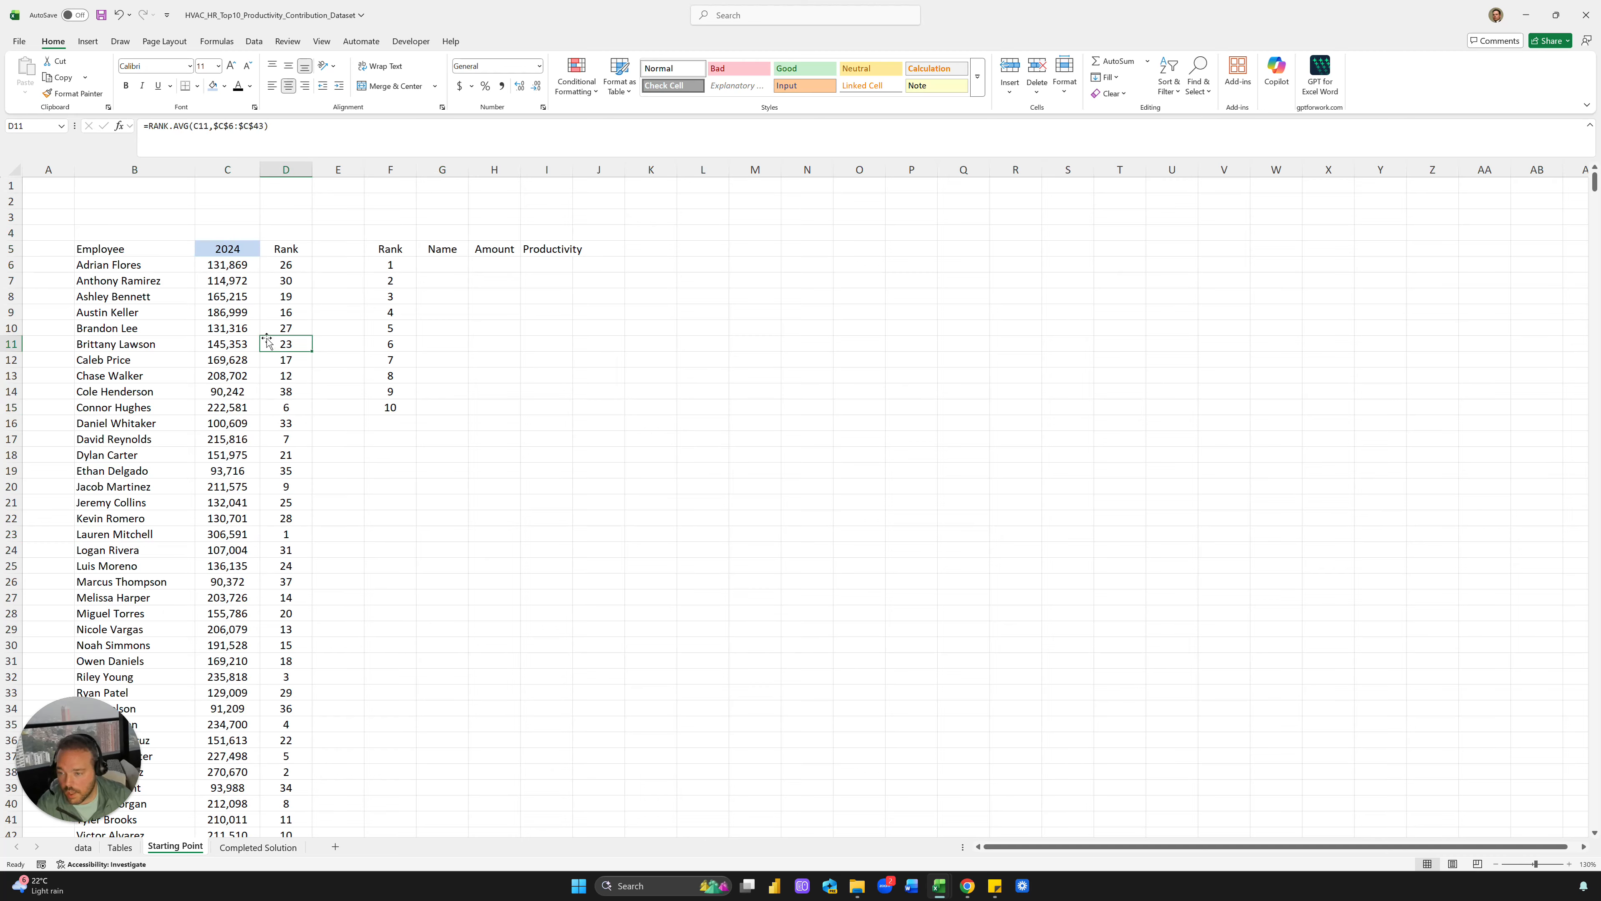
Enter =INDEX(B:B,MATCH(F6,D:D,0)) in G6 to look up the first-ranked employee name
click(464, 270)
text(=INDEX()
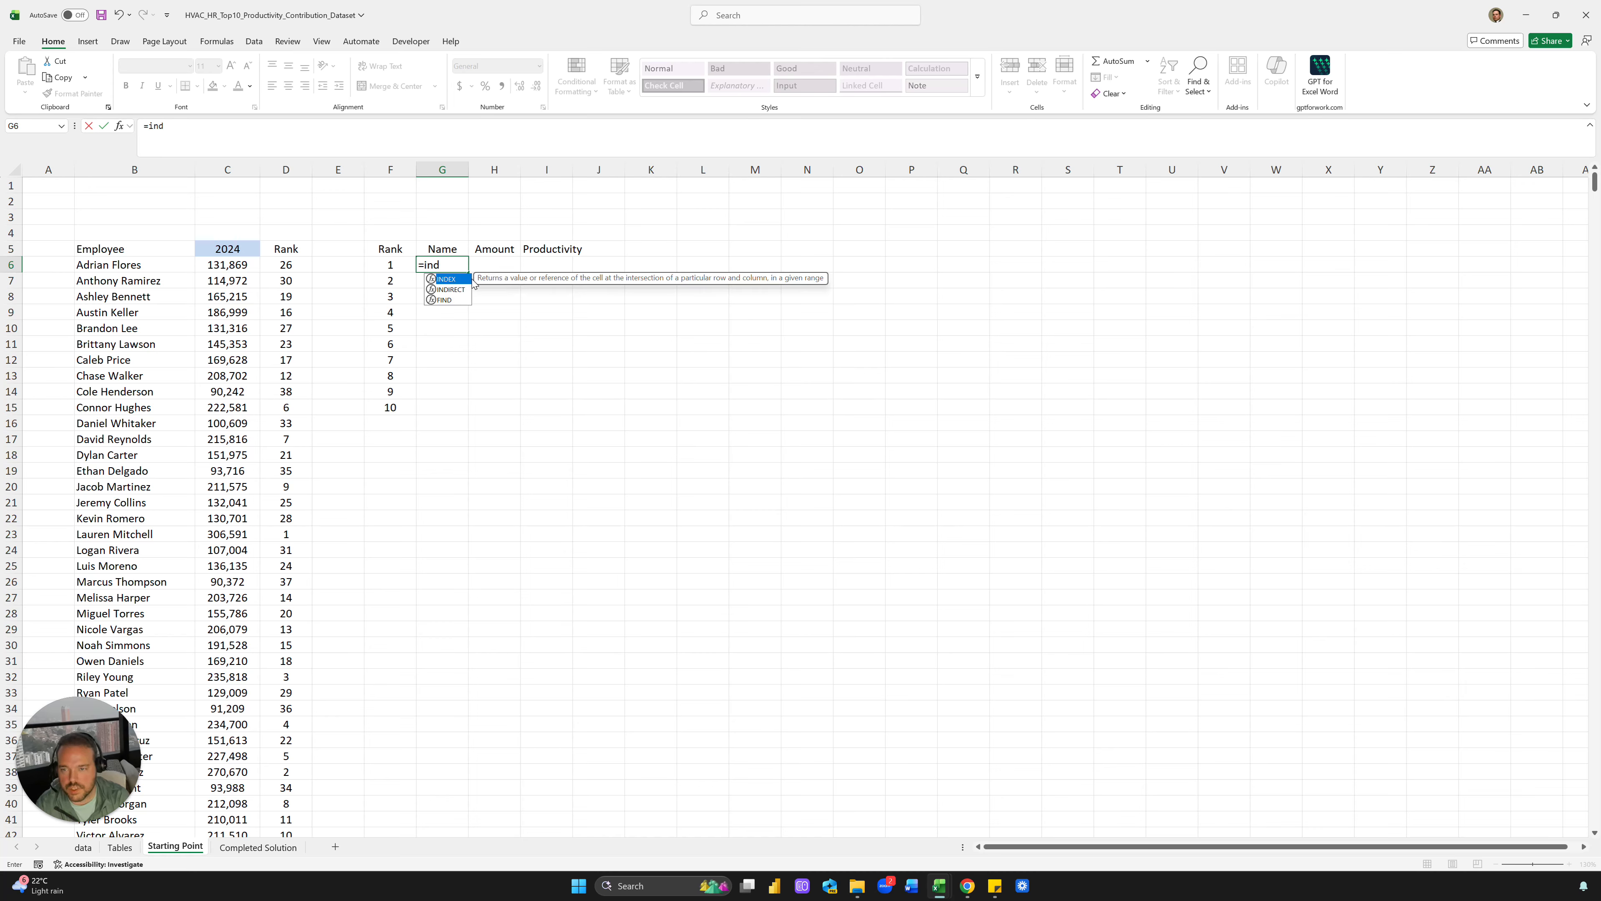
click(118, 171)
text(,)
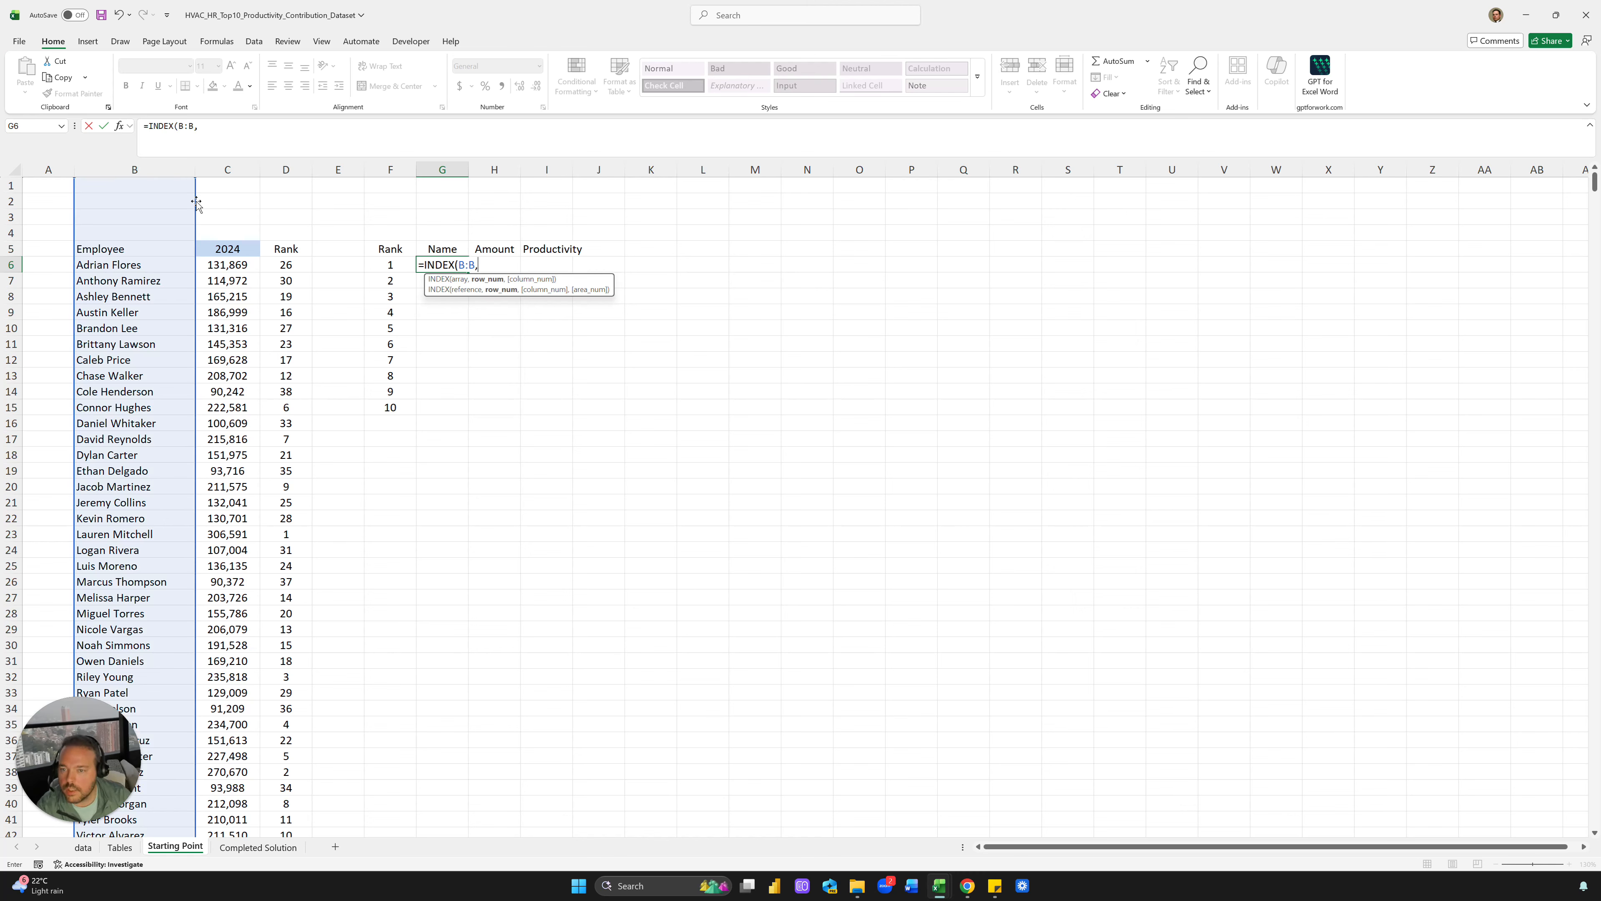
text(MATCH()
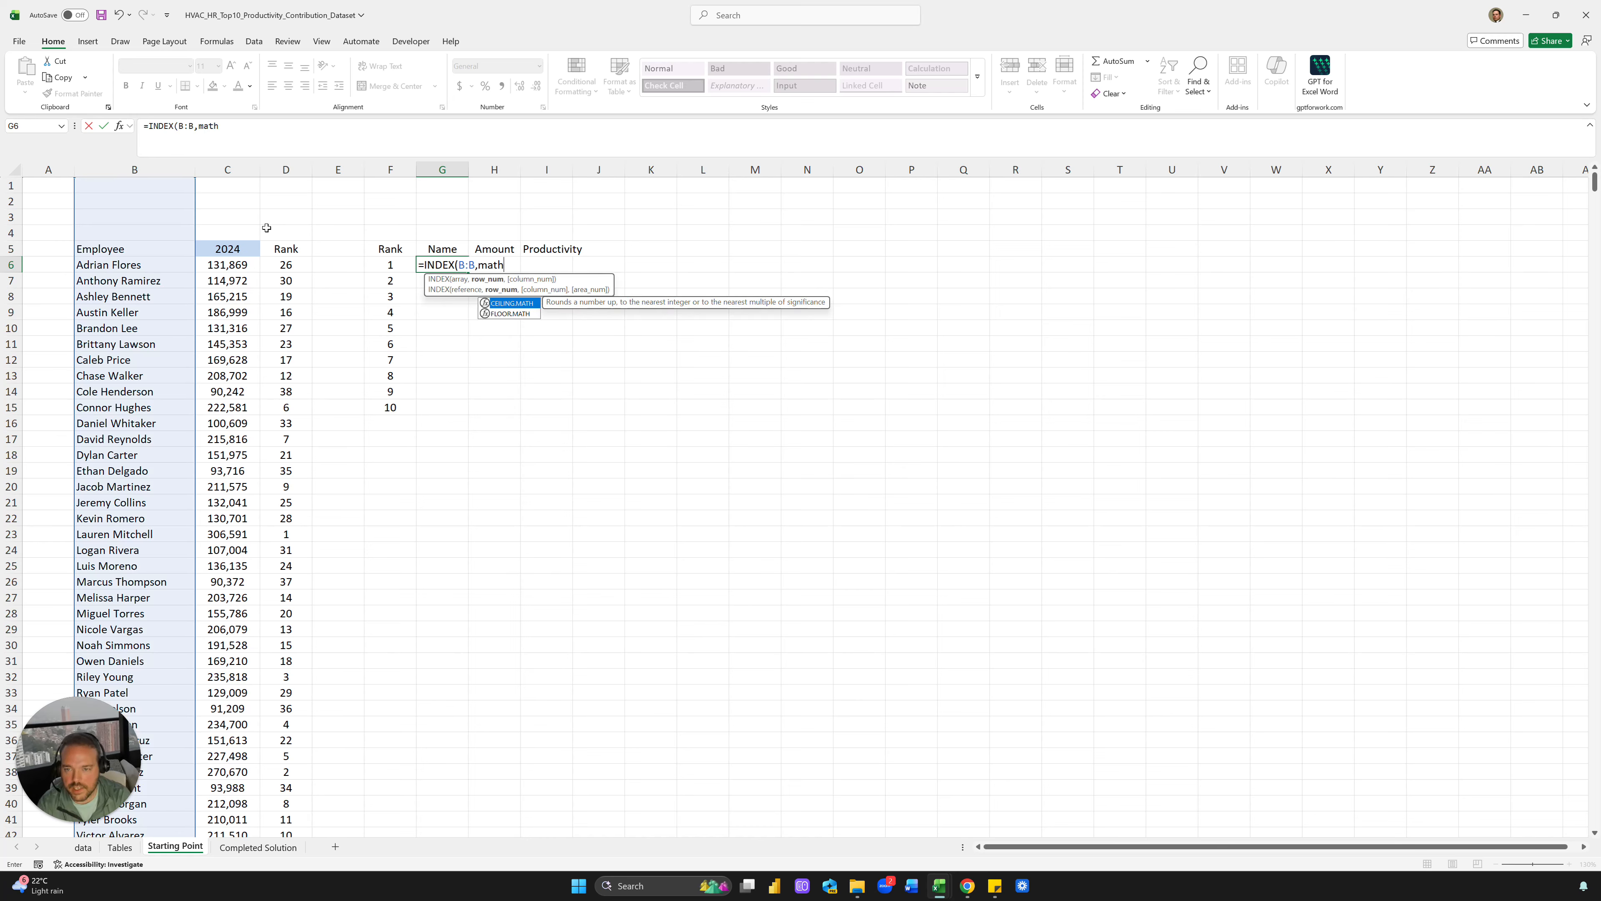
click(399, 270)
text(,)
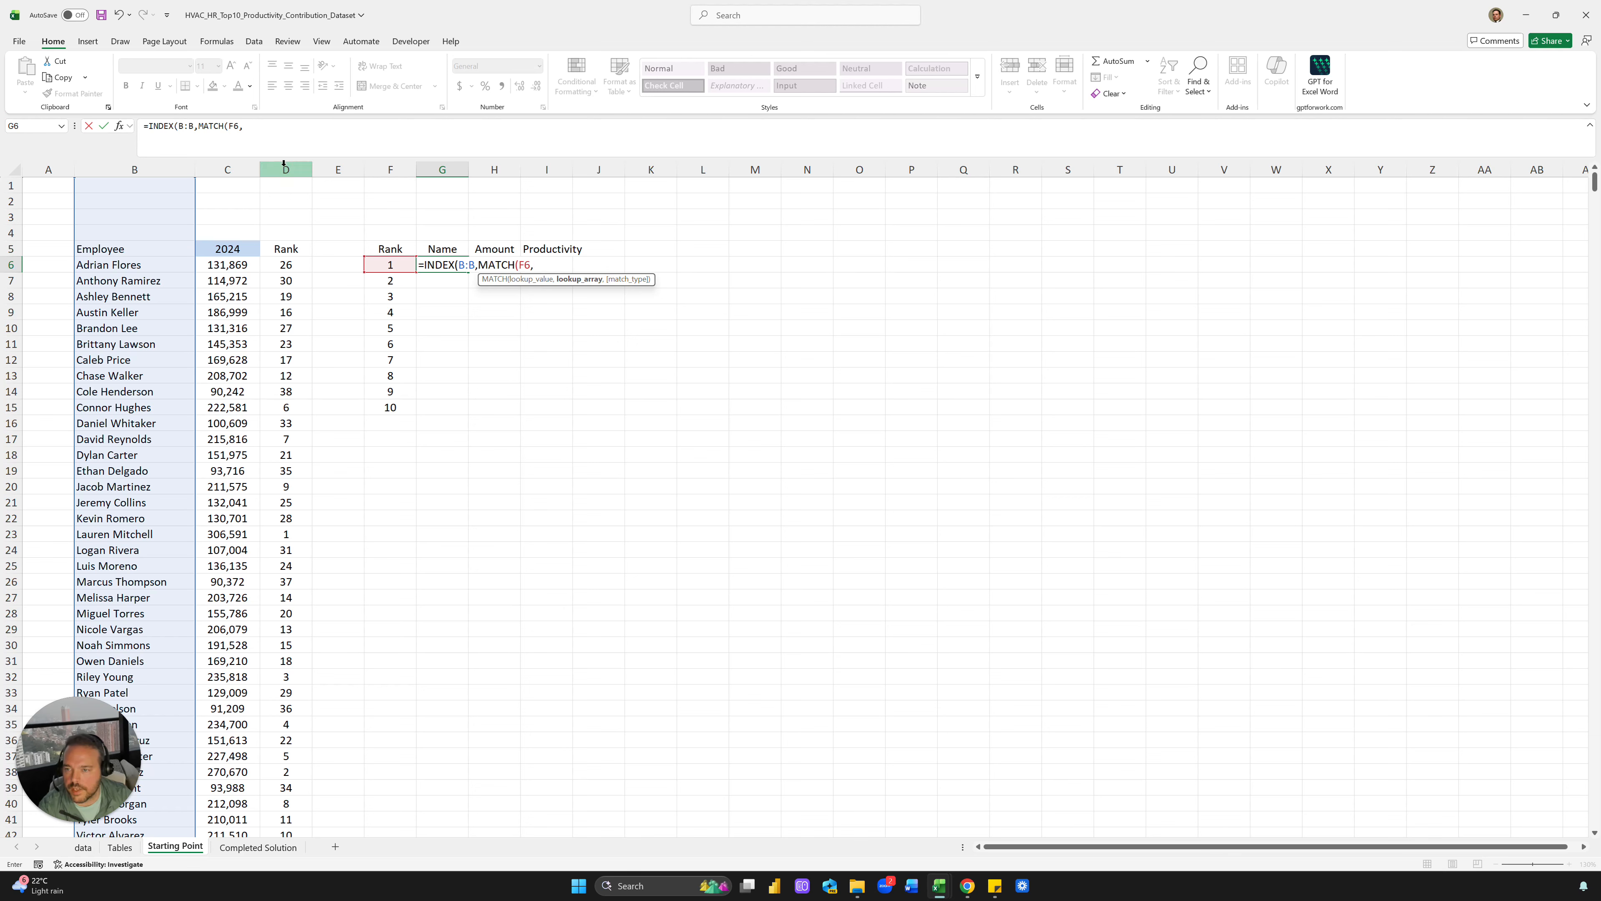
click(286, 169)
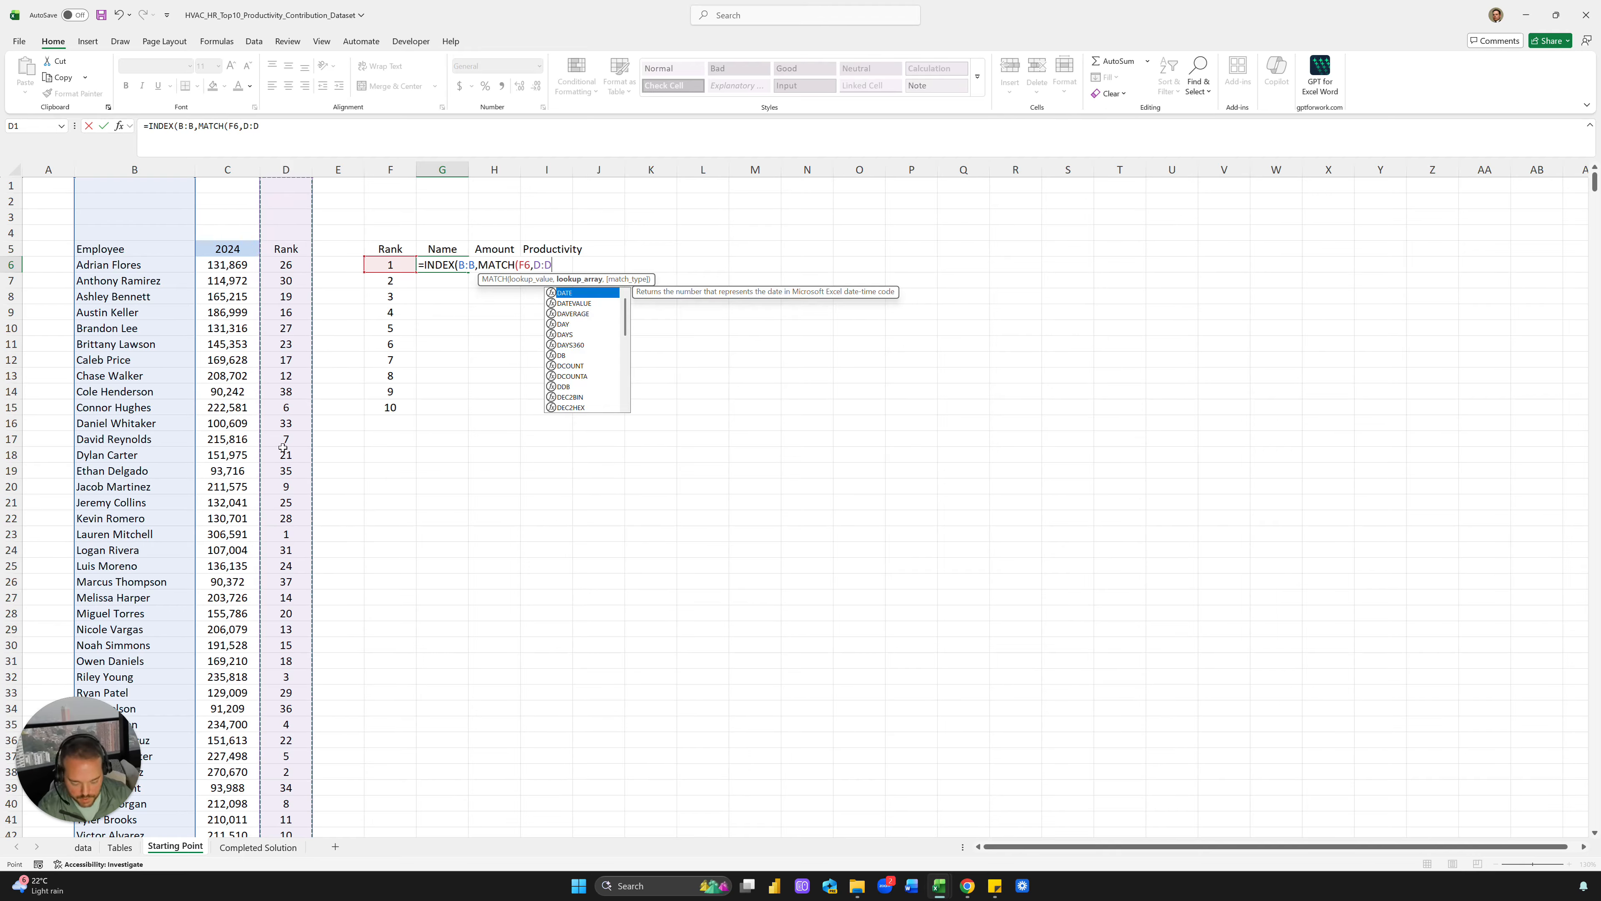
text(,0))
text())
key(Return)
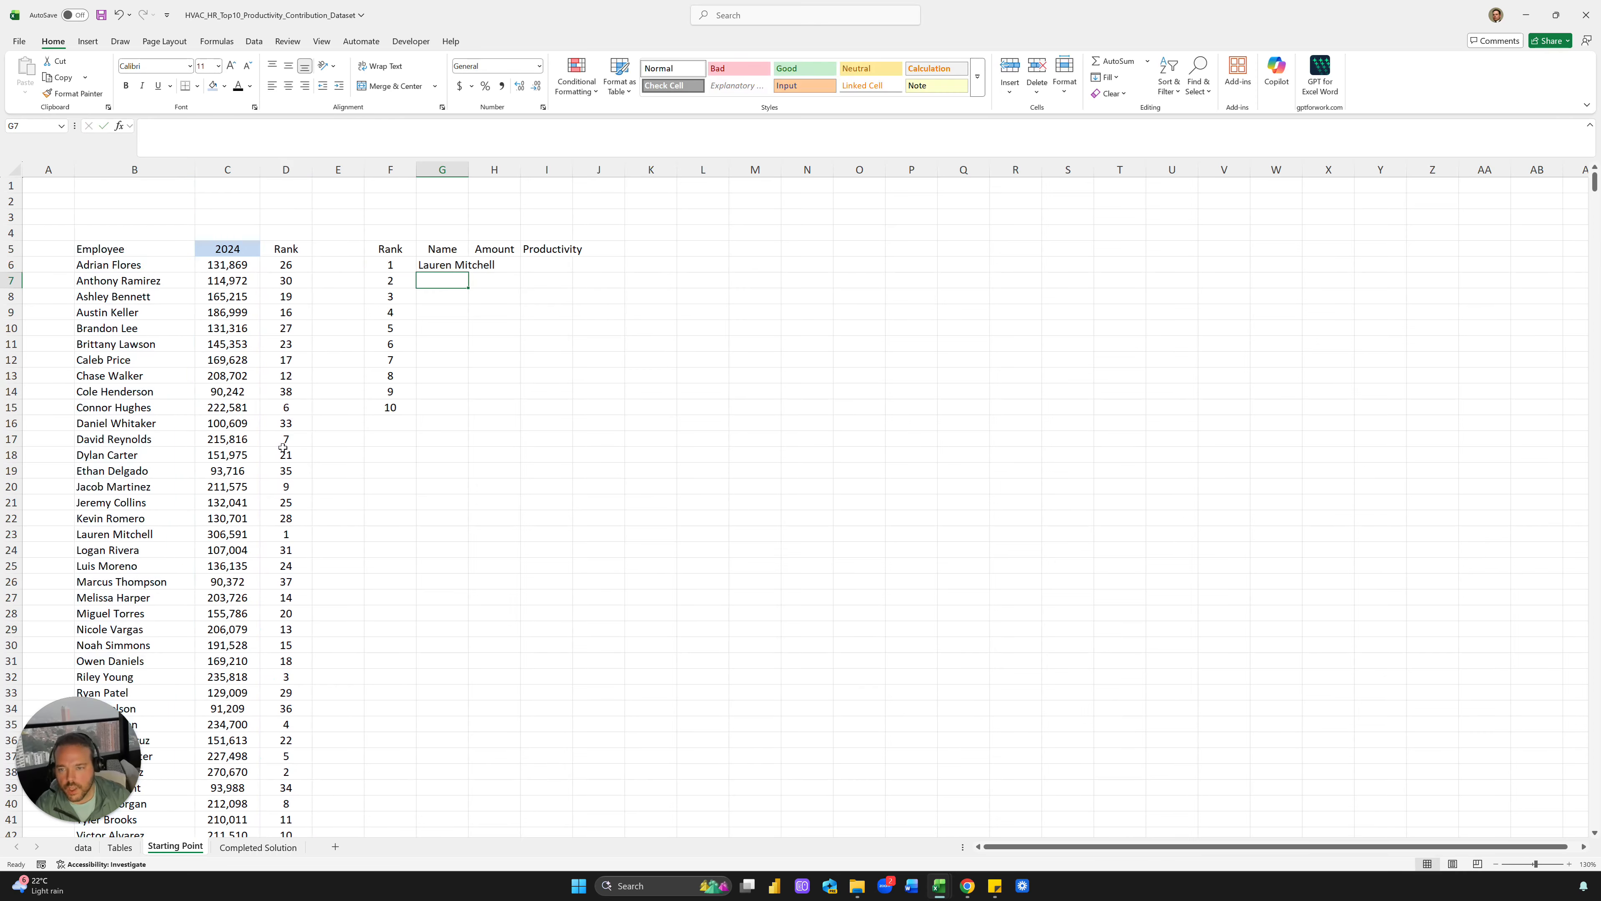
Fill the name formula down to G15 and autofit column G
click(447, 253)
click(451, 265)
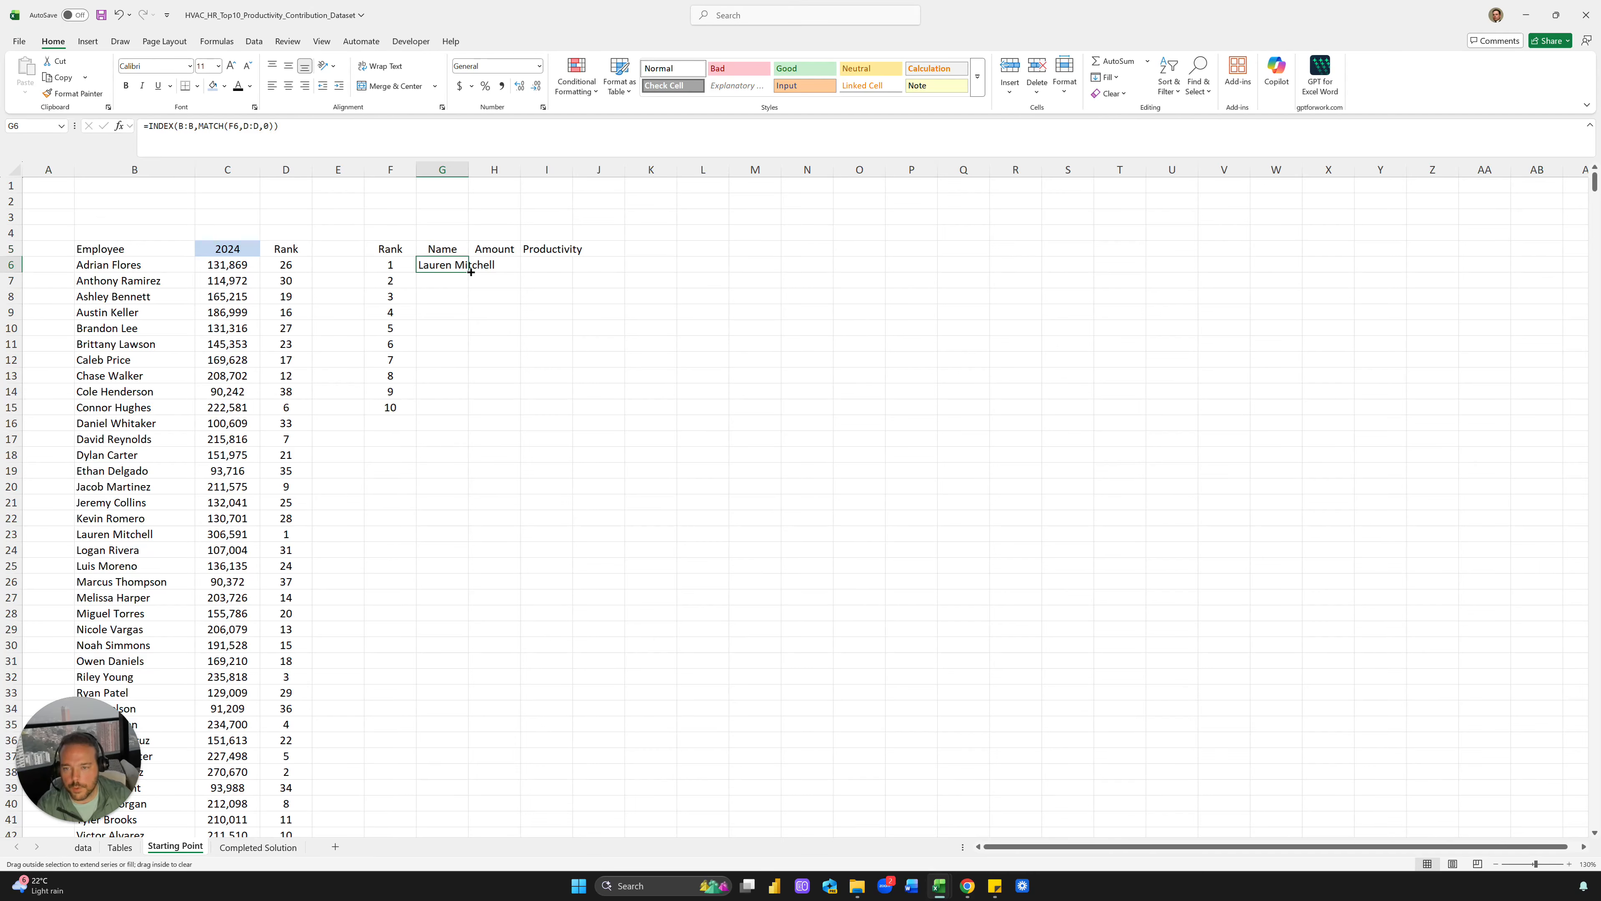
click(474, 265)
click(460, 265)
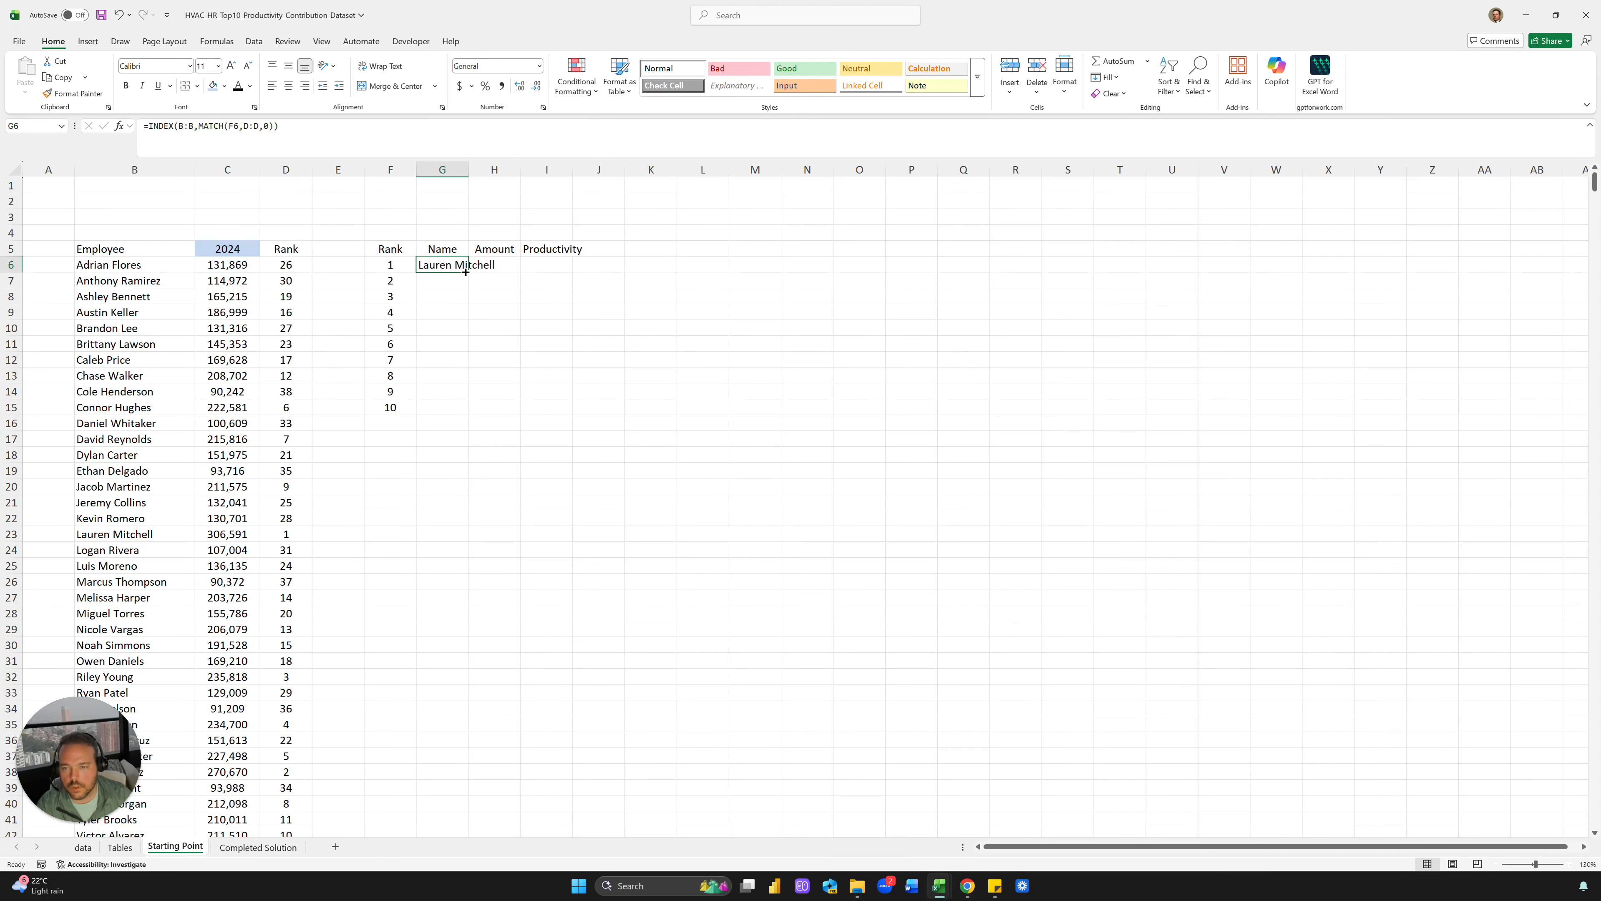
double_click(466, 272)
click(473, 265)
double_click(466, 169)
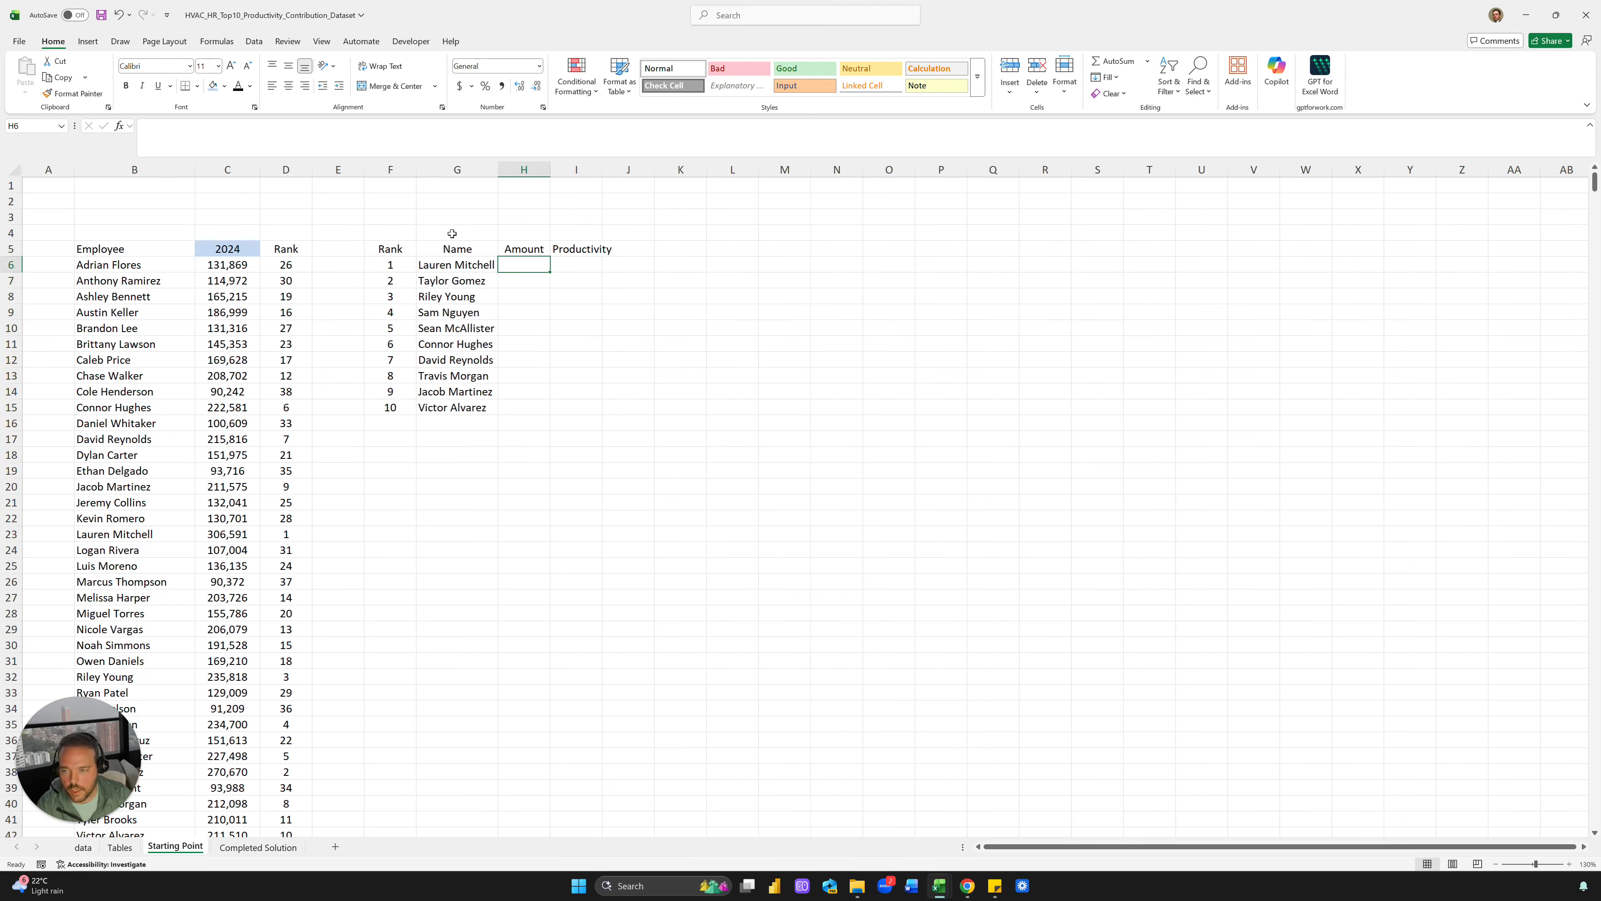
Switch the C5 year to 2025, then to 2026
click(231, 249)
click(266, 250)
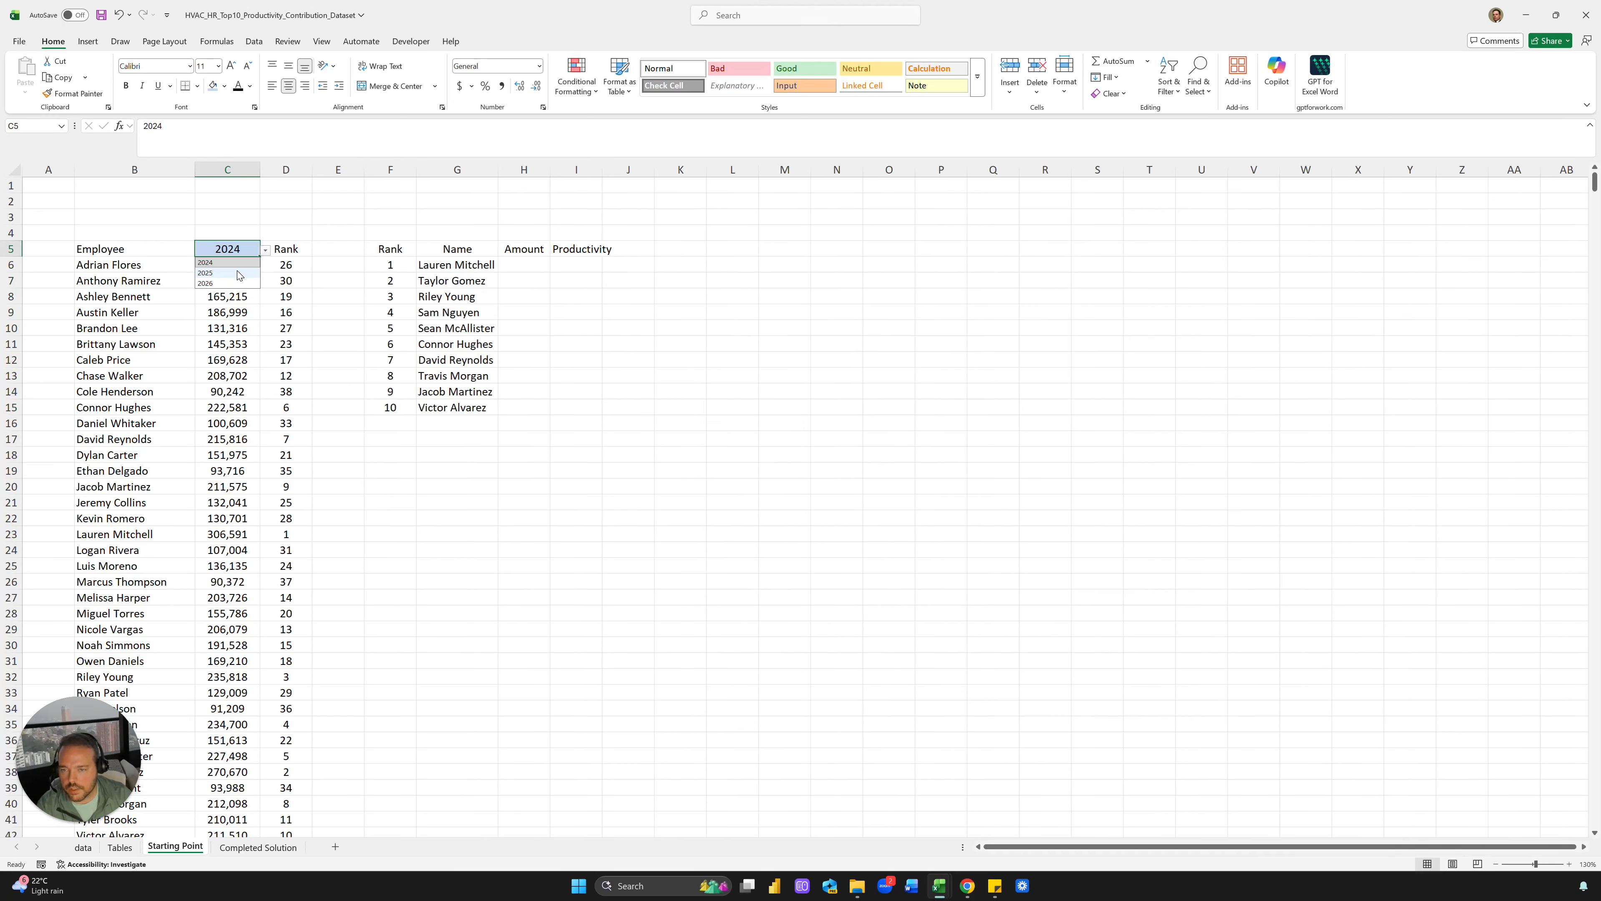
click(238, 273)
click(265, 250)
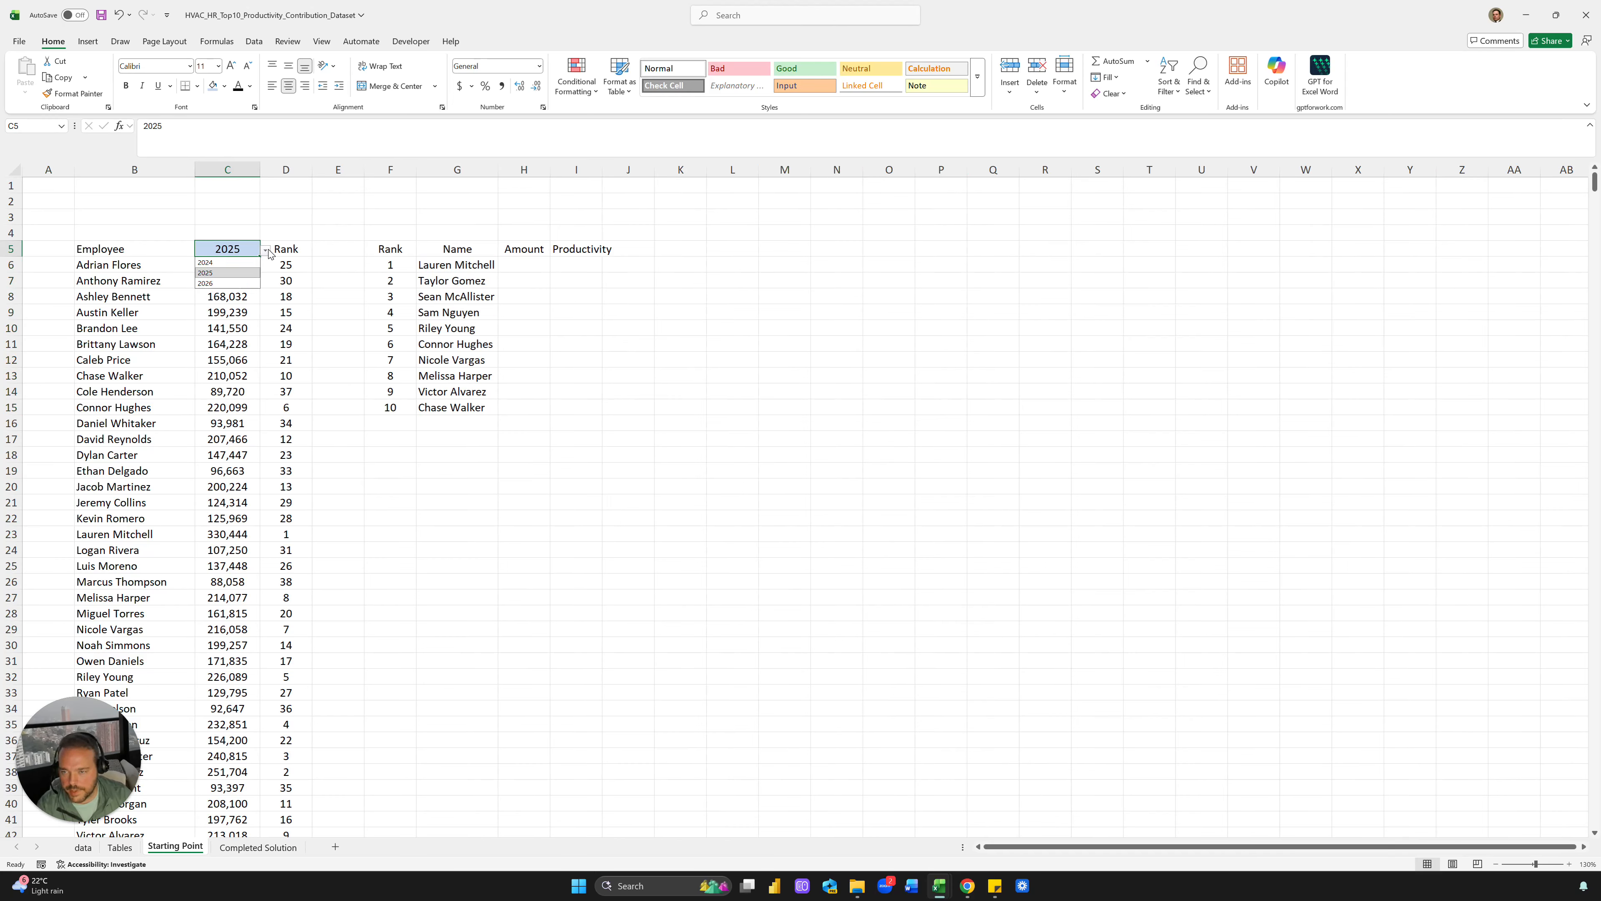
click(248, 286)
click(252, 313)
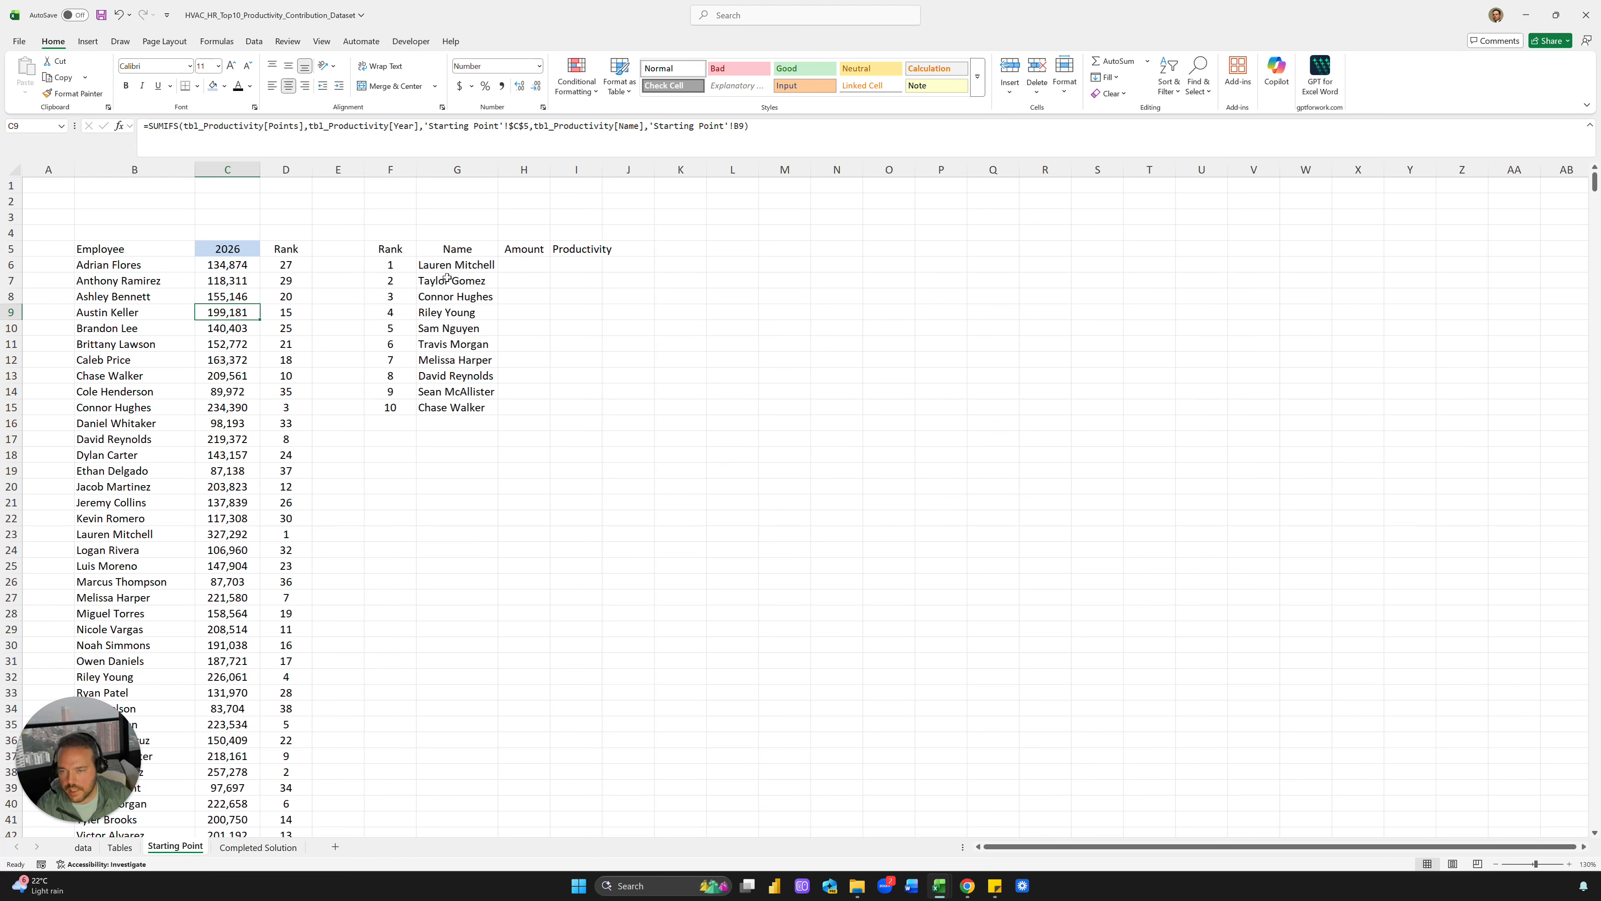
Widen column G a little more and review the rank and yearly amount formulas
drag(450, 268, 451, 278)
click(289, 312)
drag(498, 171, 519, 174)
click(587, 203)
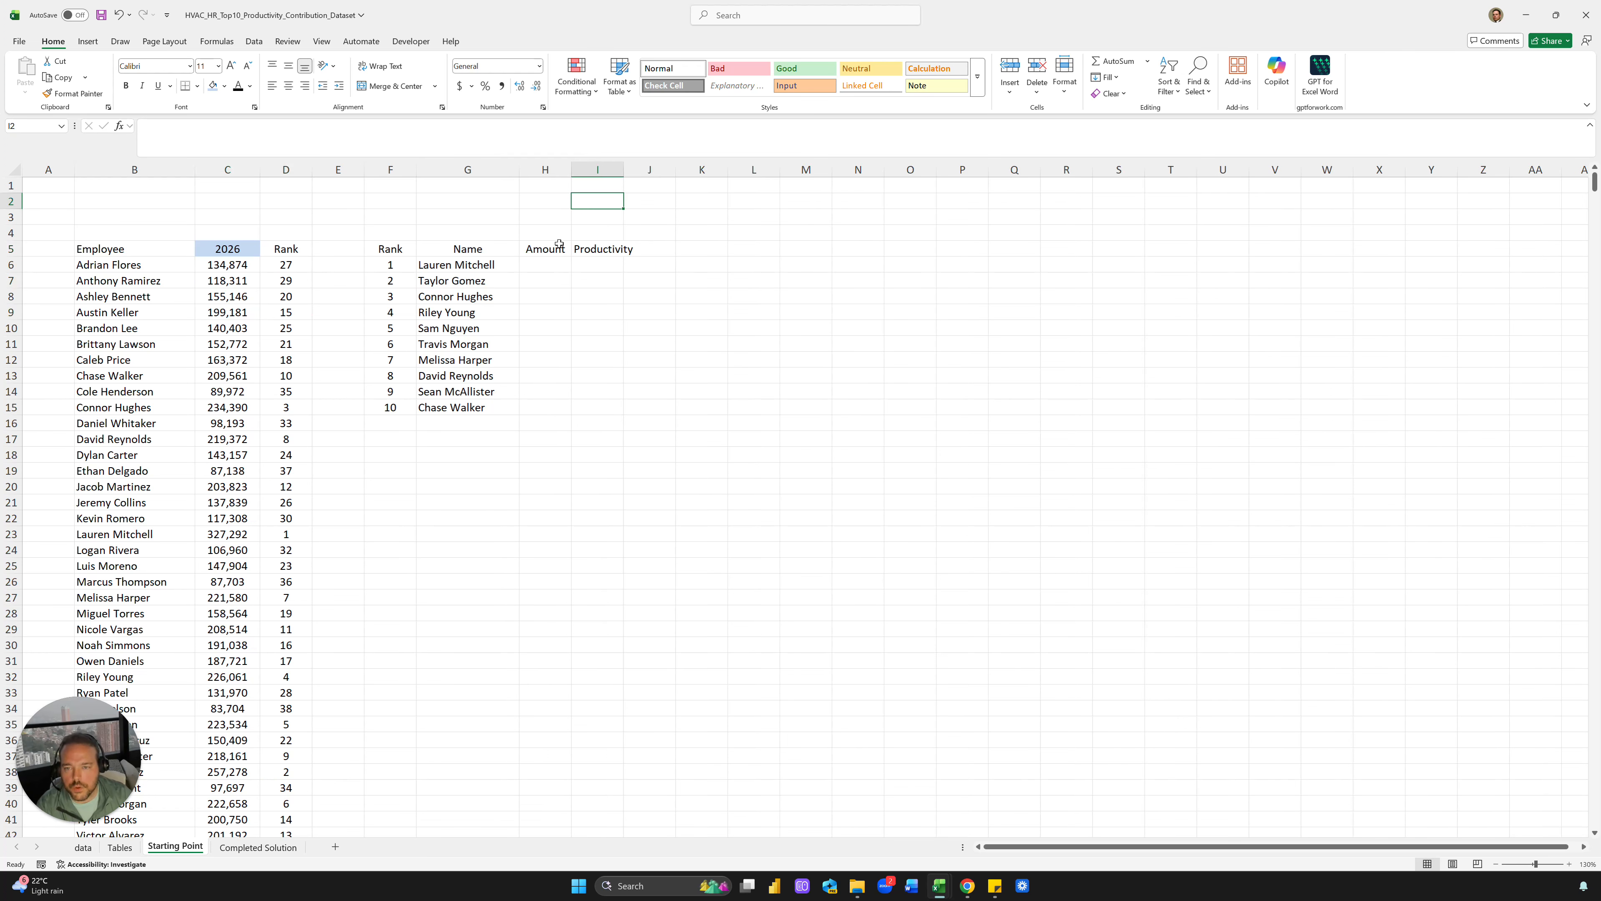
click(544, 256)
drag(212, 265, 234, 394)
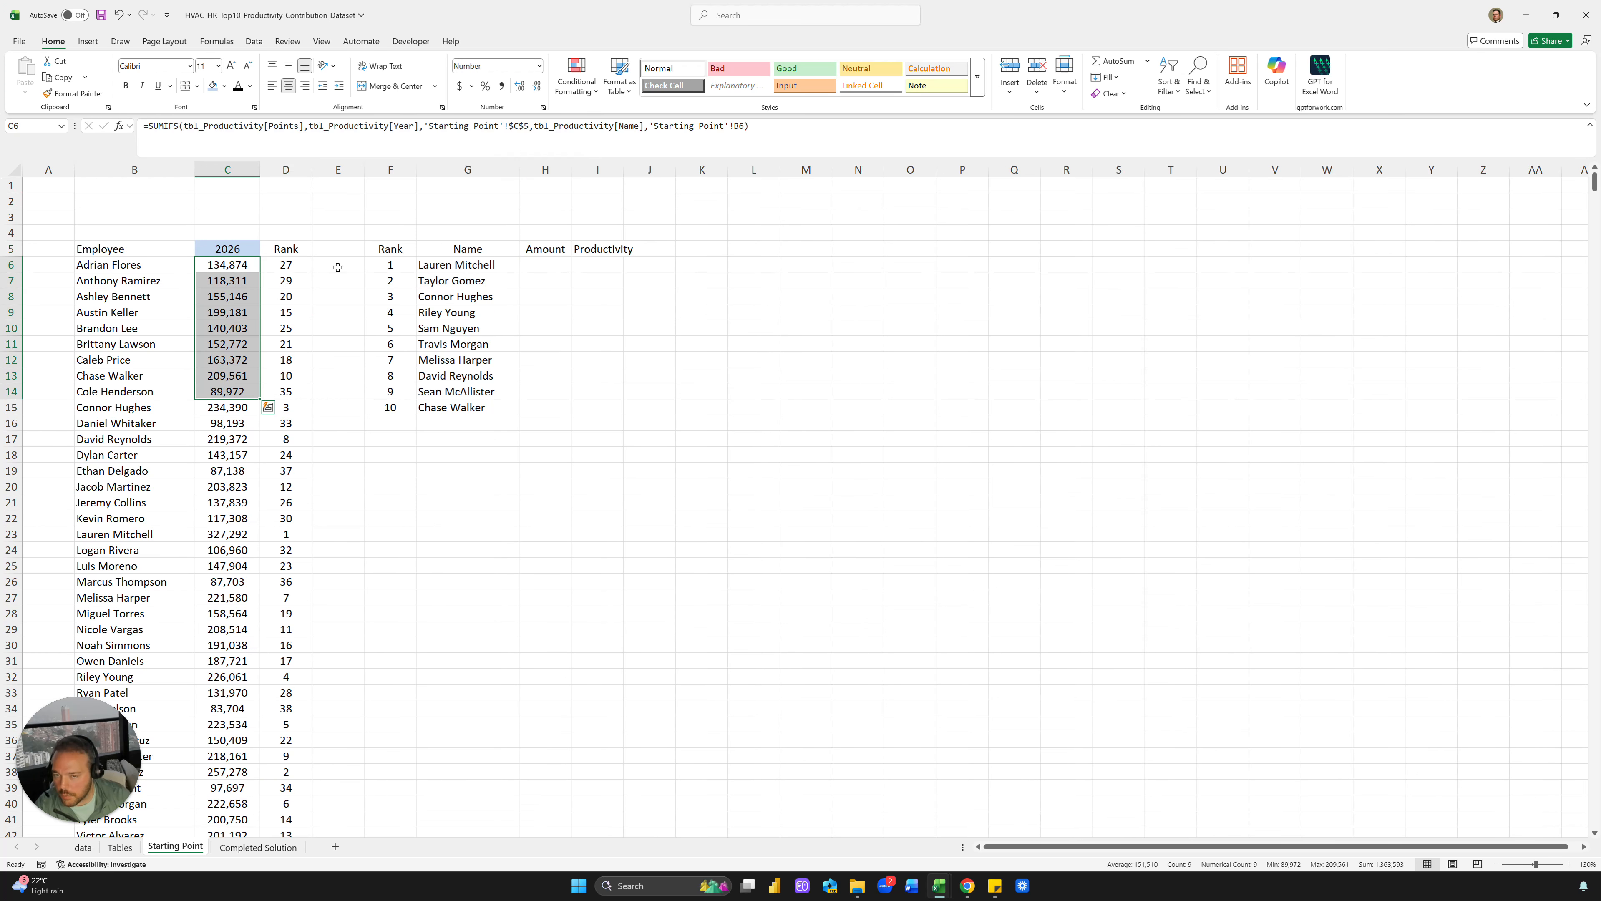
click(543, 217)
click(540, 247)
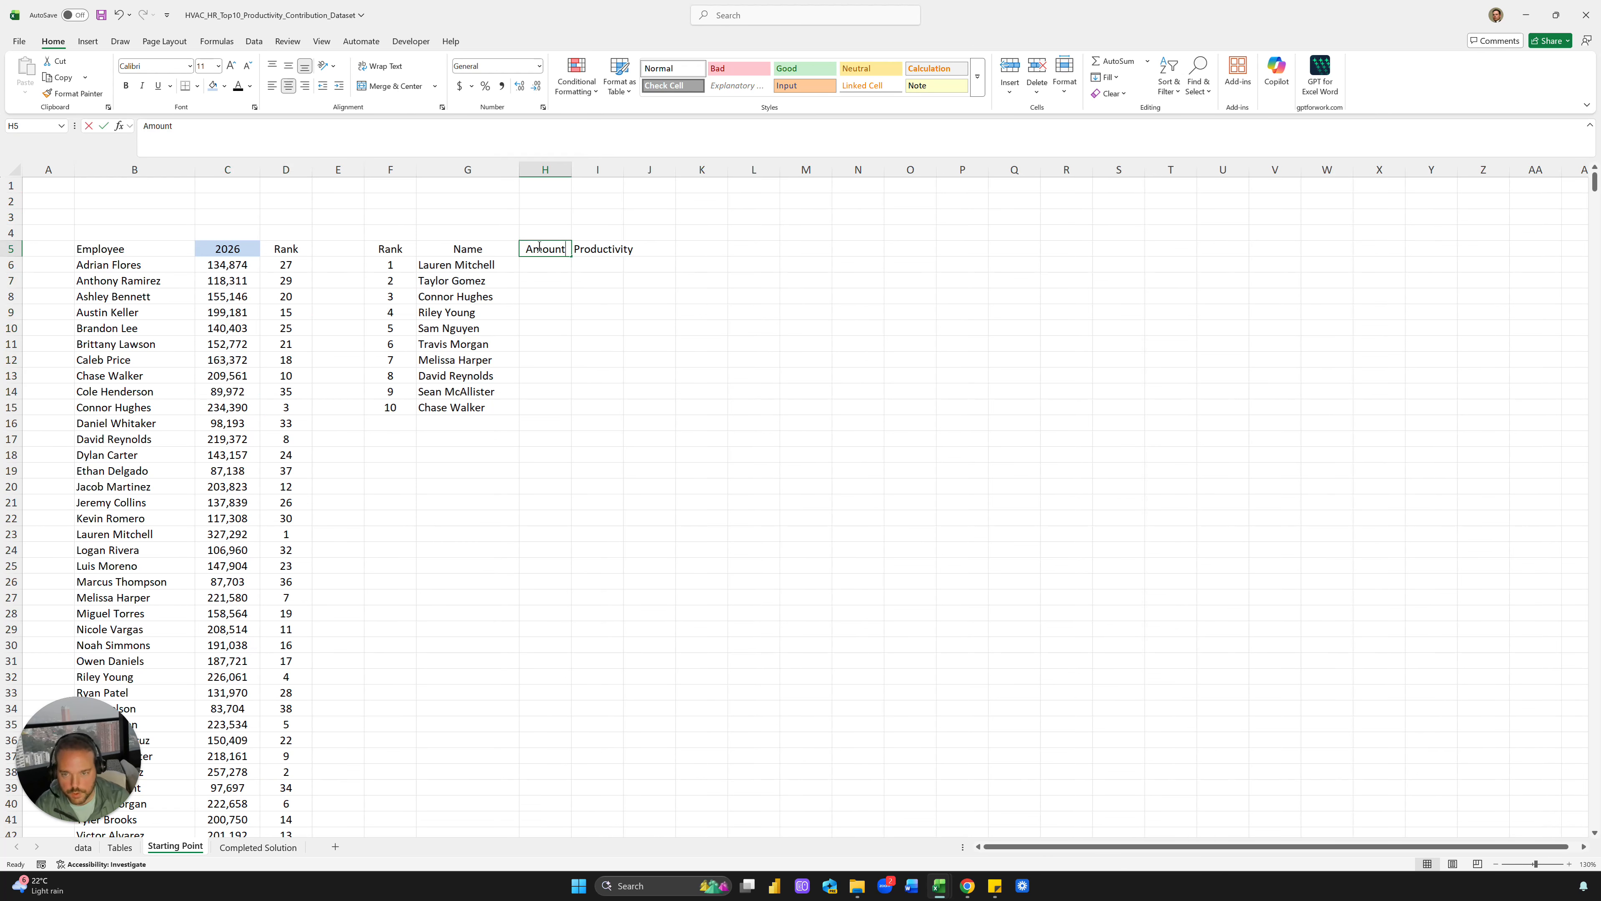
Head column H 'Points' and enter =INDEX(C:C,MATCH(F6,D:D,0)) in H6
text(Points)
key(Return)
text(=)
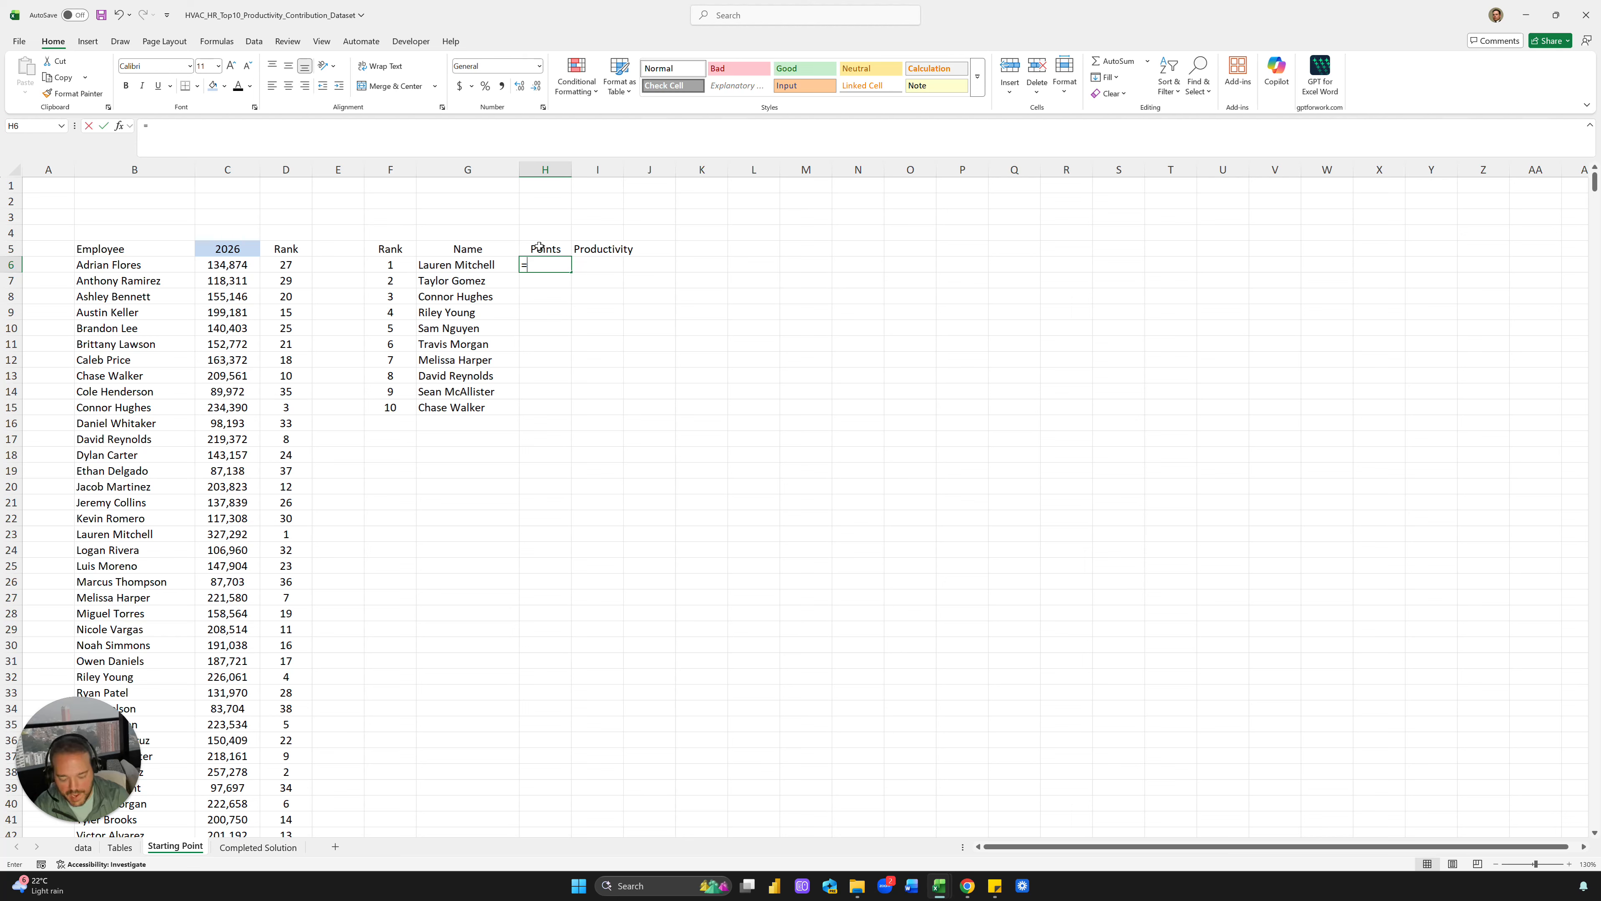
text(INDEX()
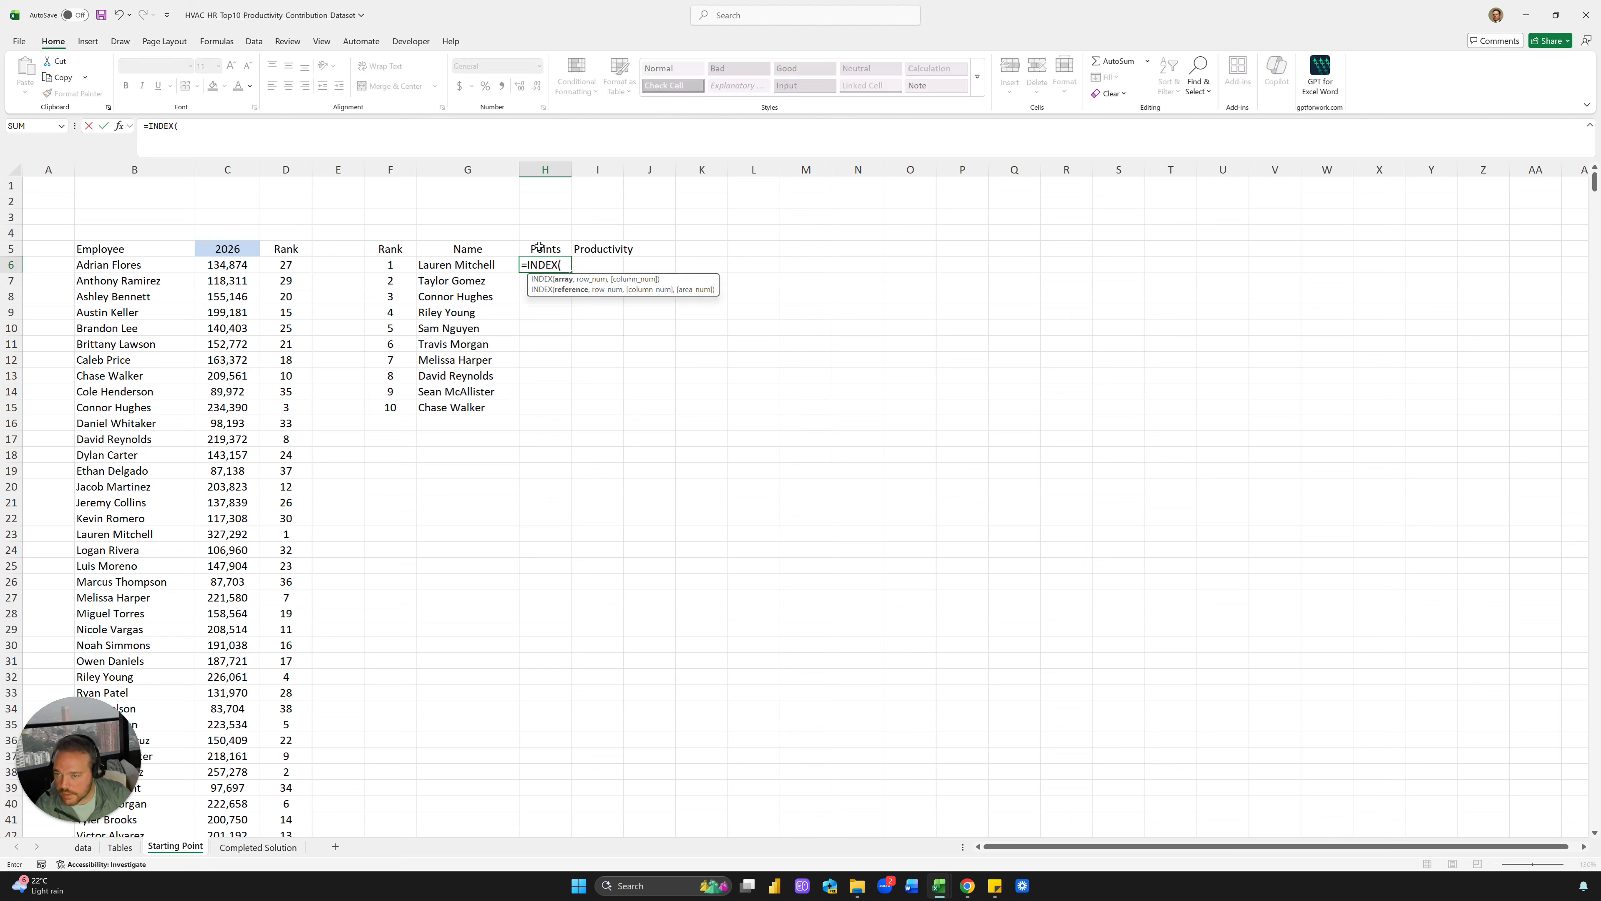
click(231, 169)
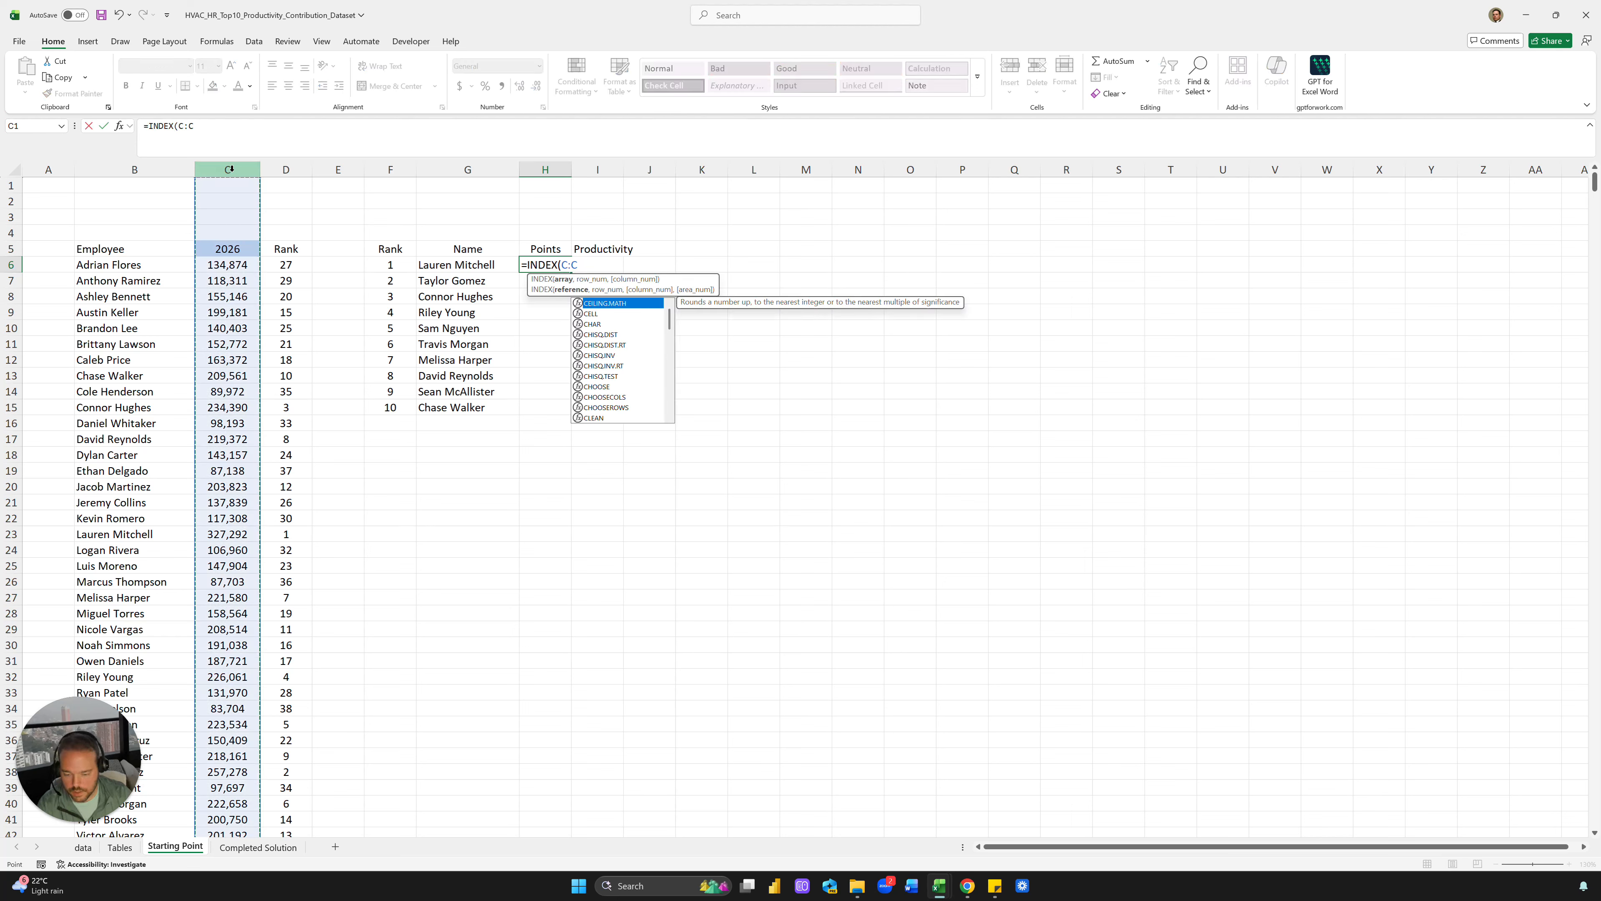
text(,)
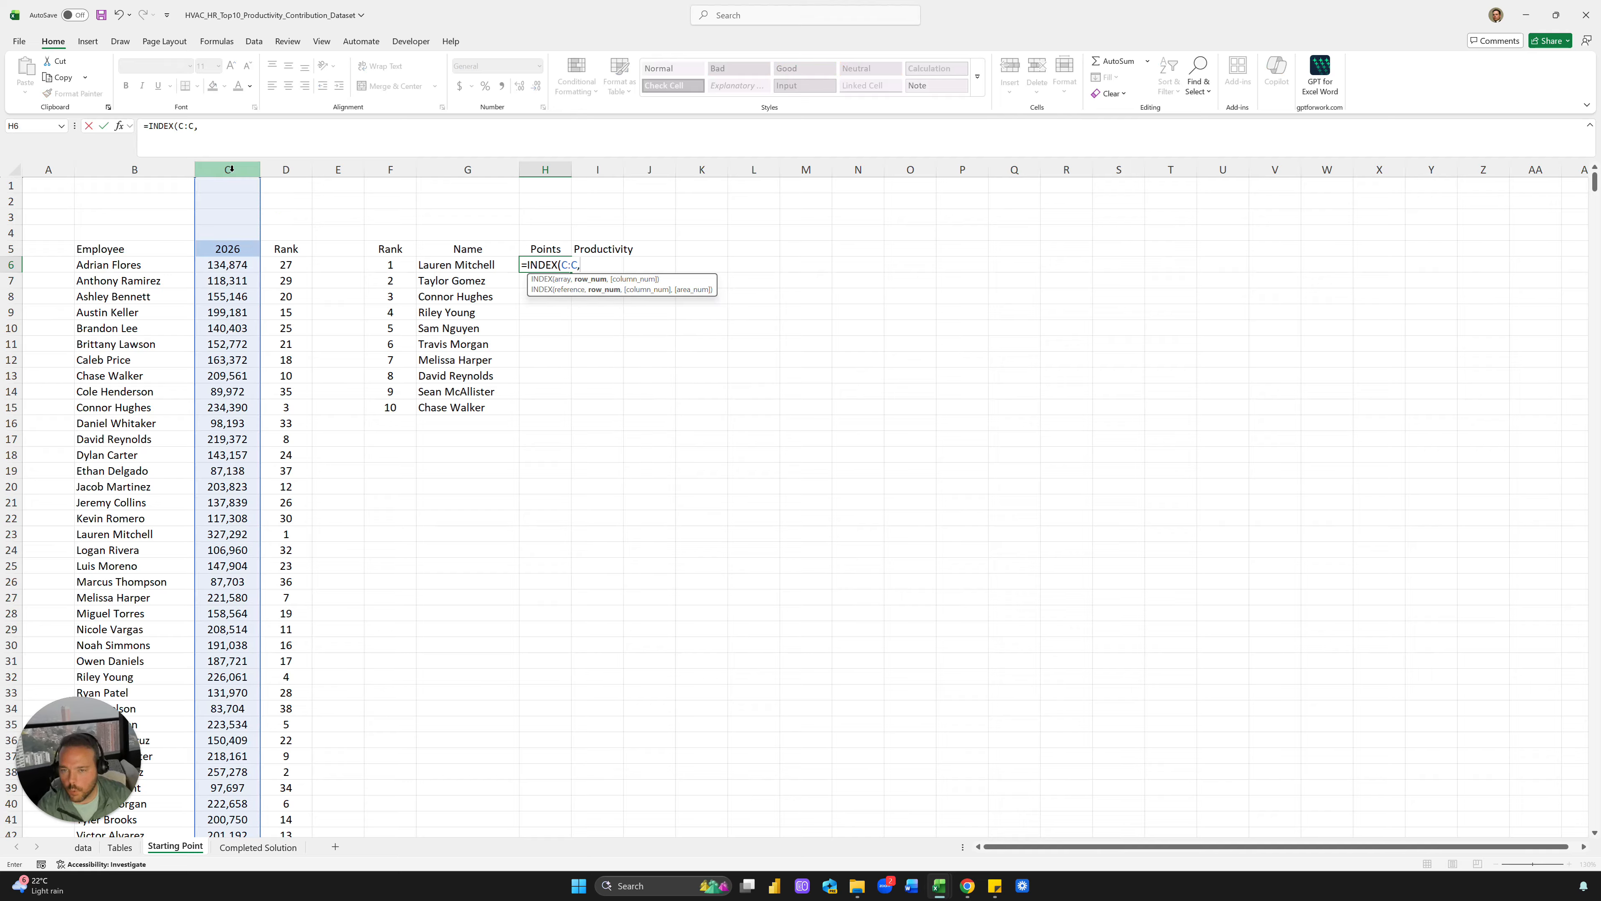
text(MATCH()
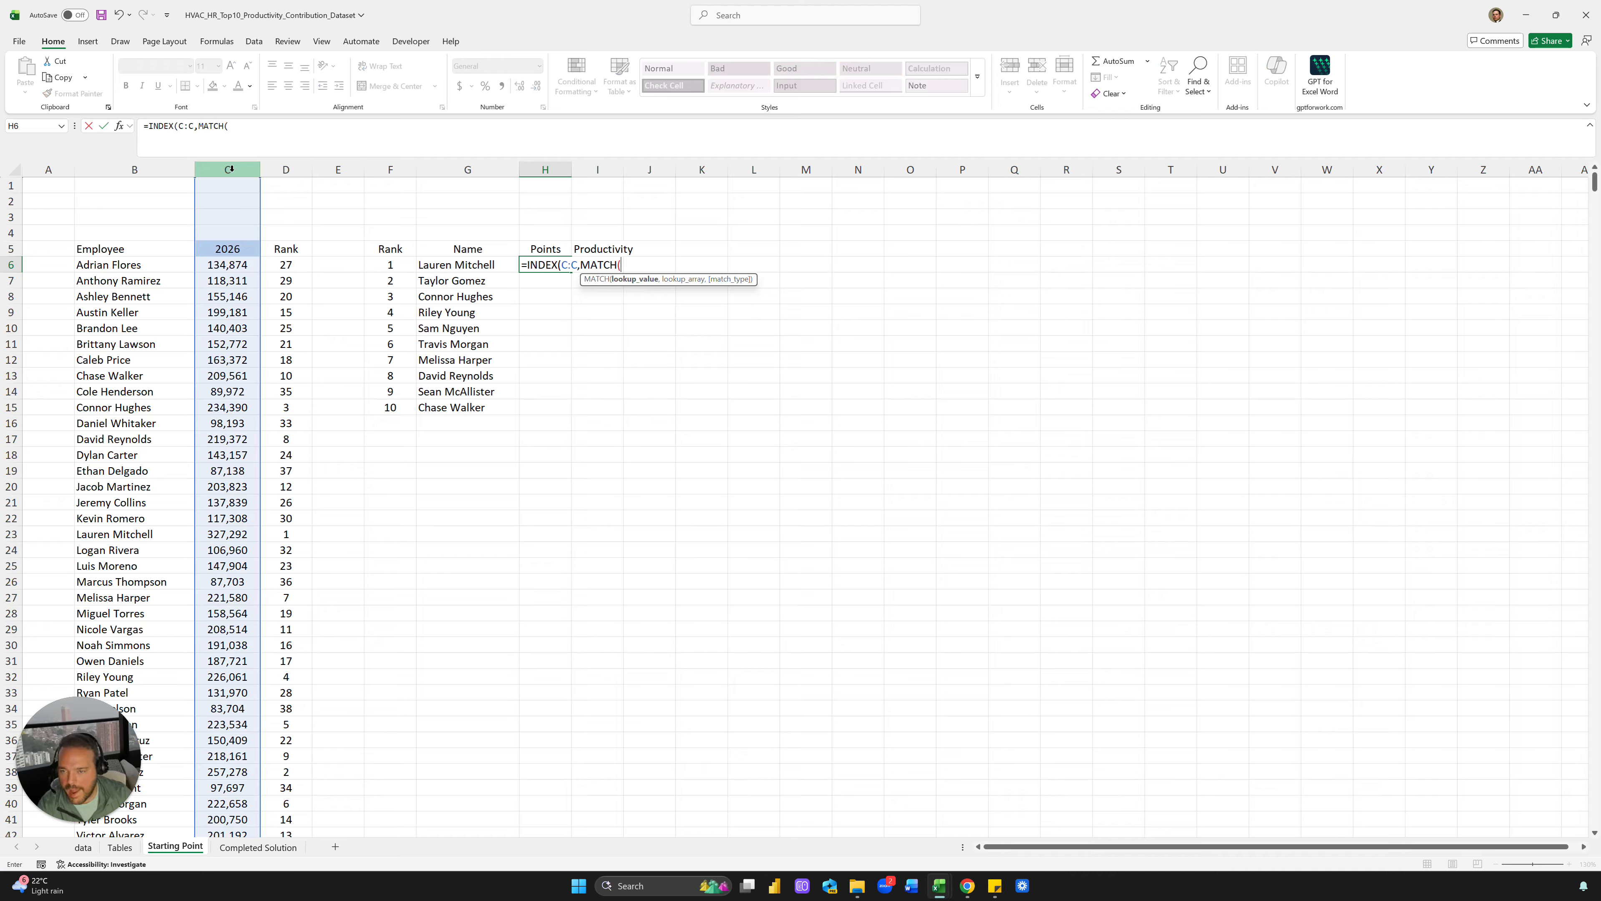
click(392, 265)
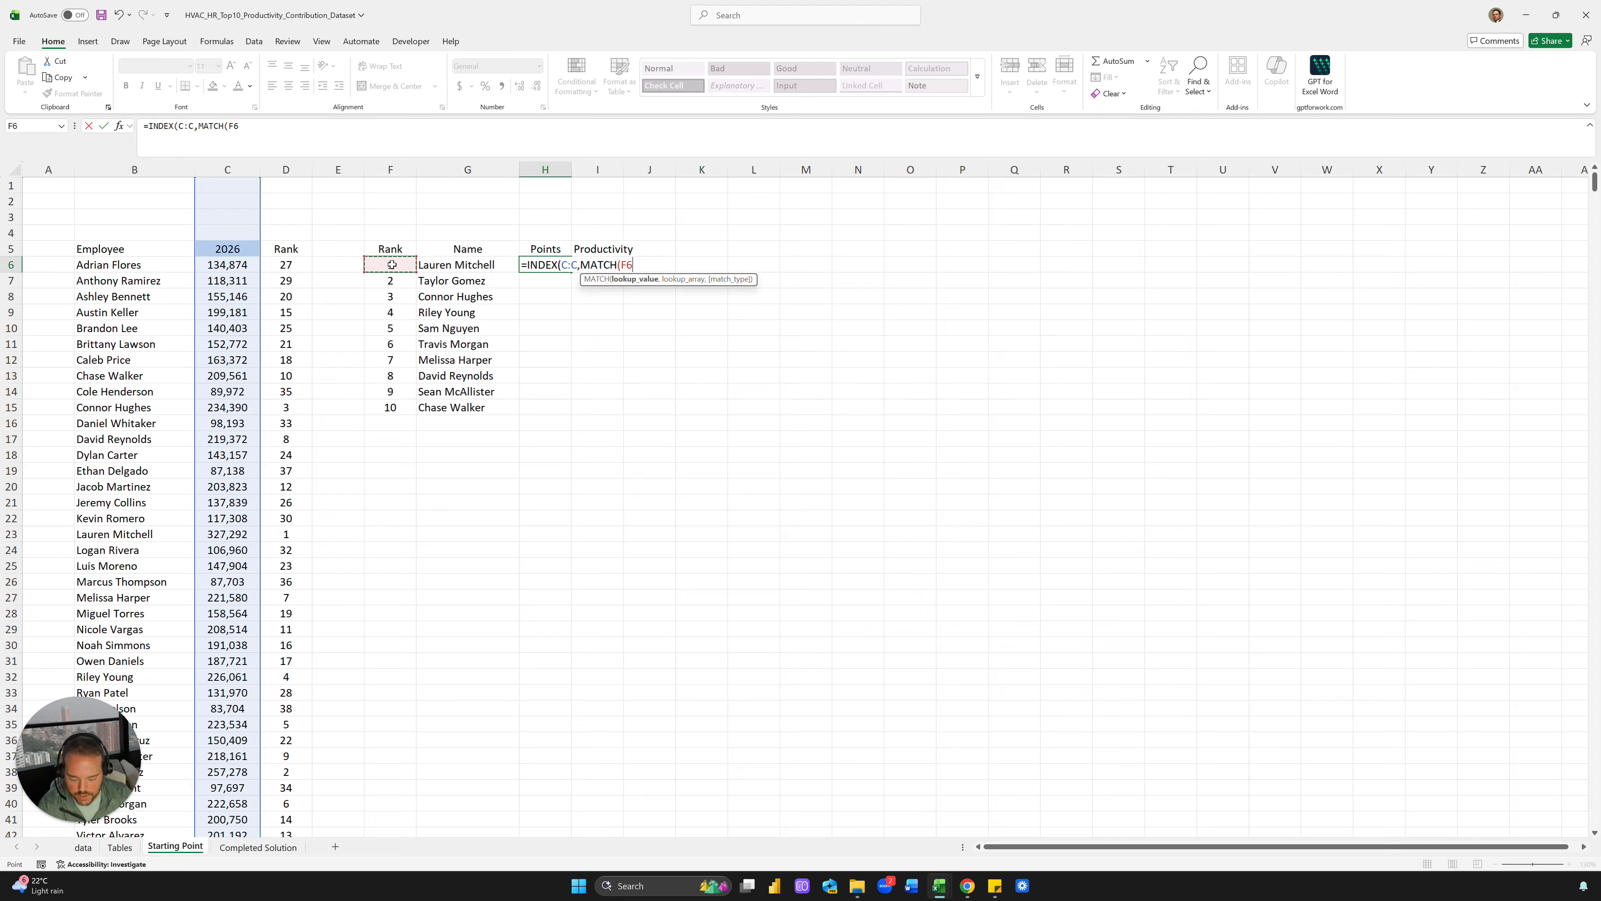
text(,)
click(304, 169)
text(,D:D)
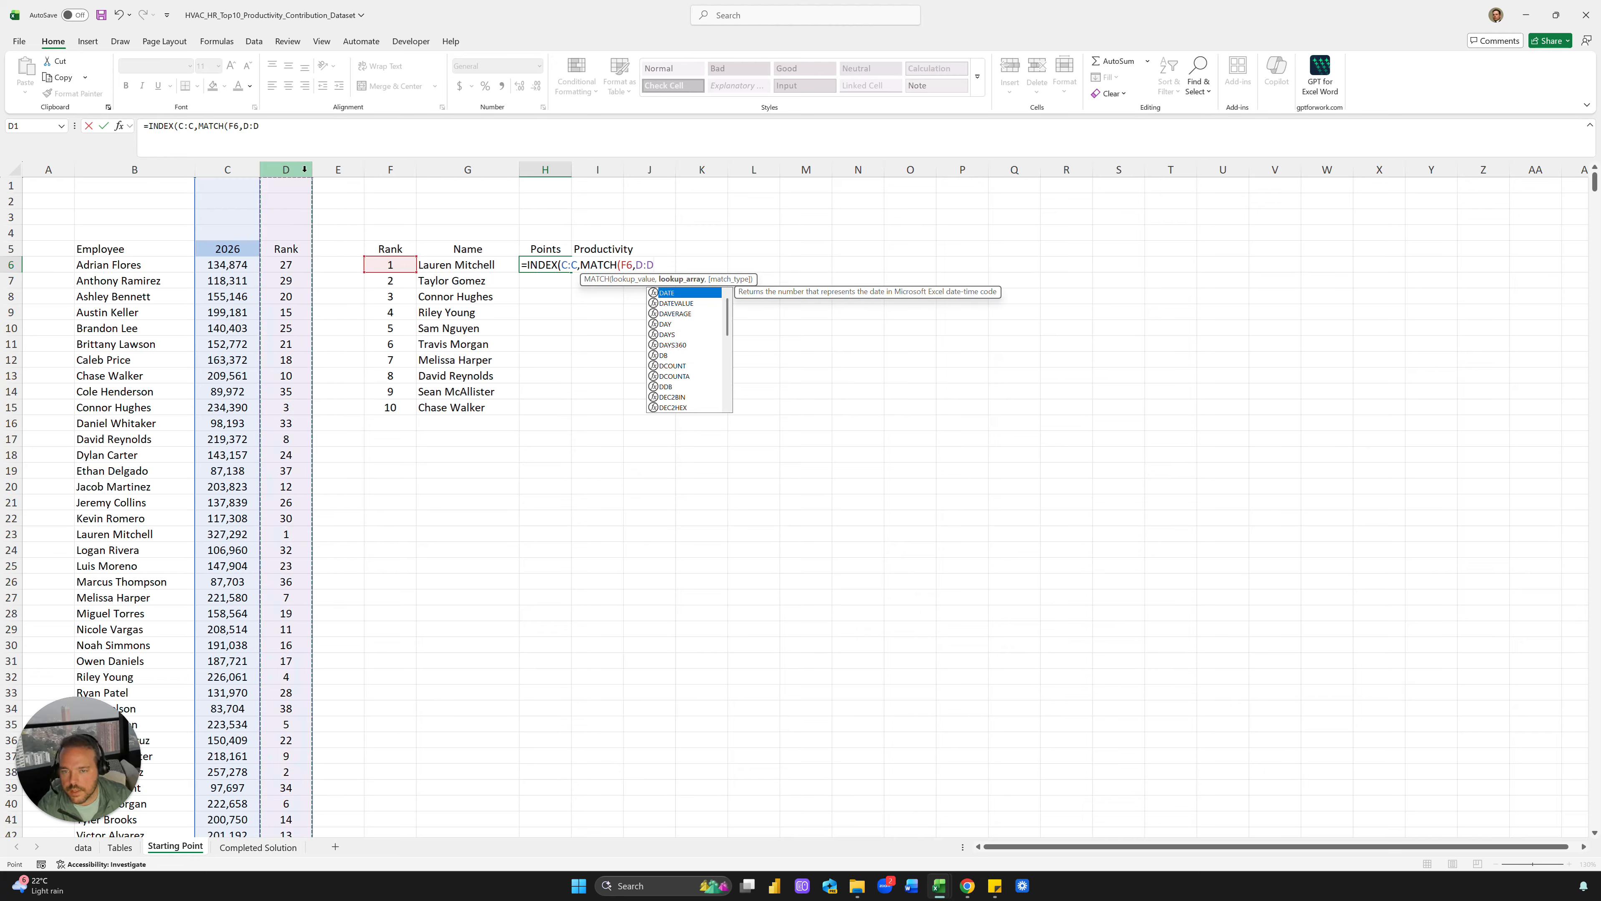
text(0)))
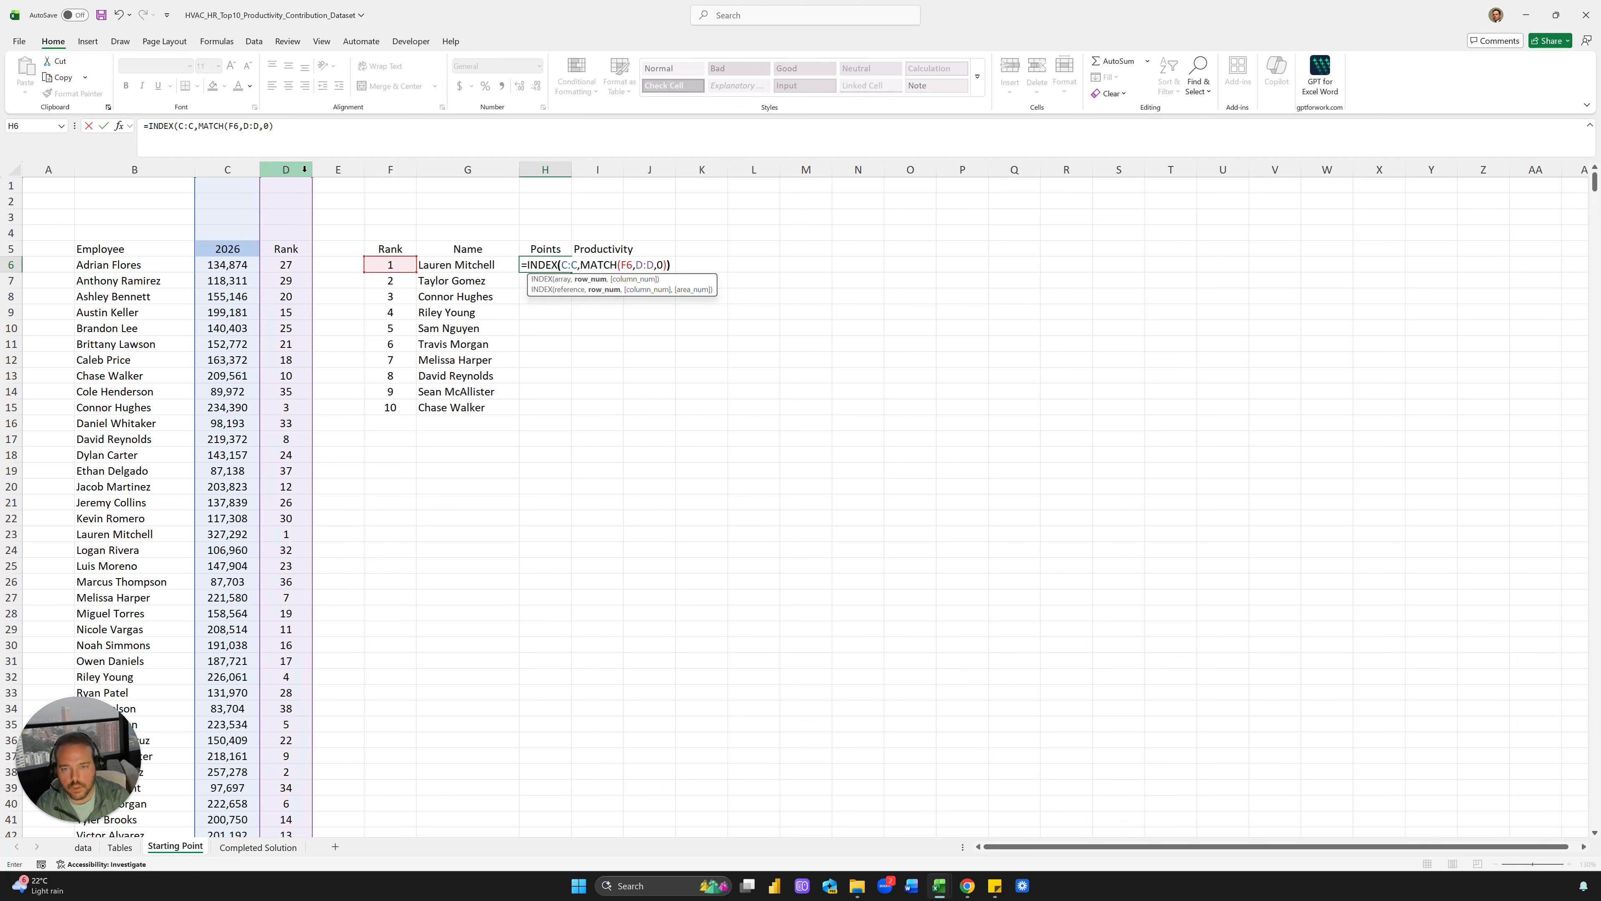
key(ctrl+Return)
Format the points as whole numbers with no decimals and fill them down to H15
key(ctrl+shift+4)
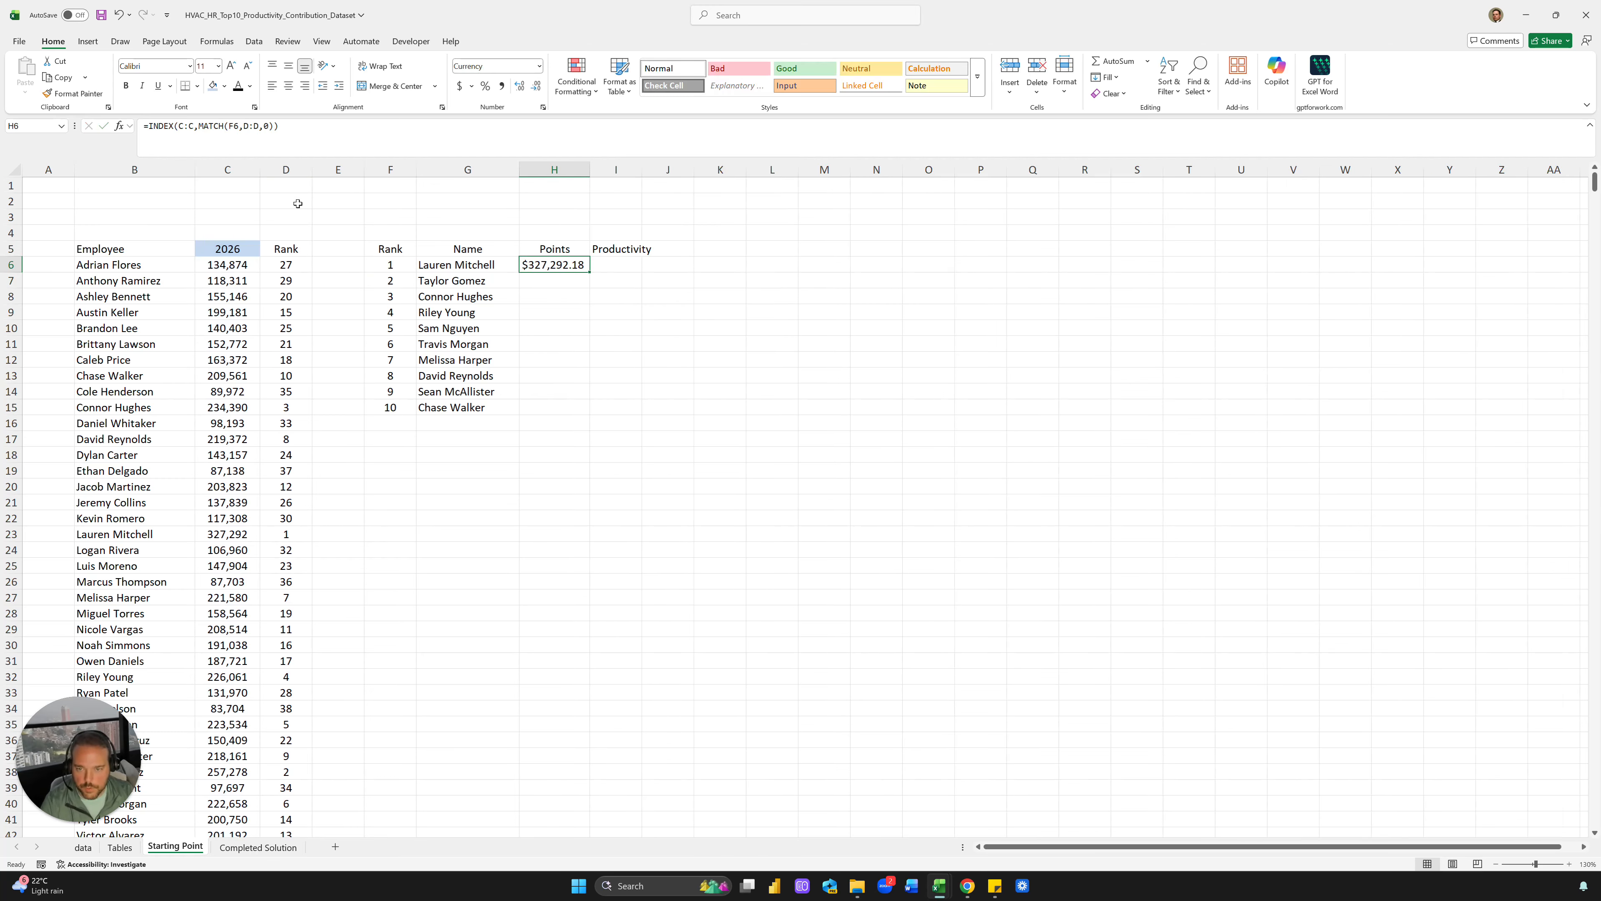
key(ctrl+shift+1)
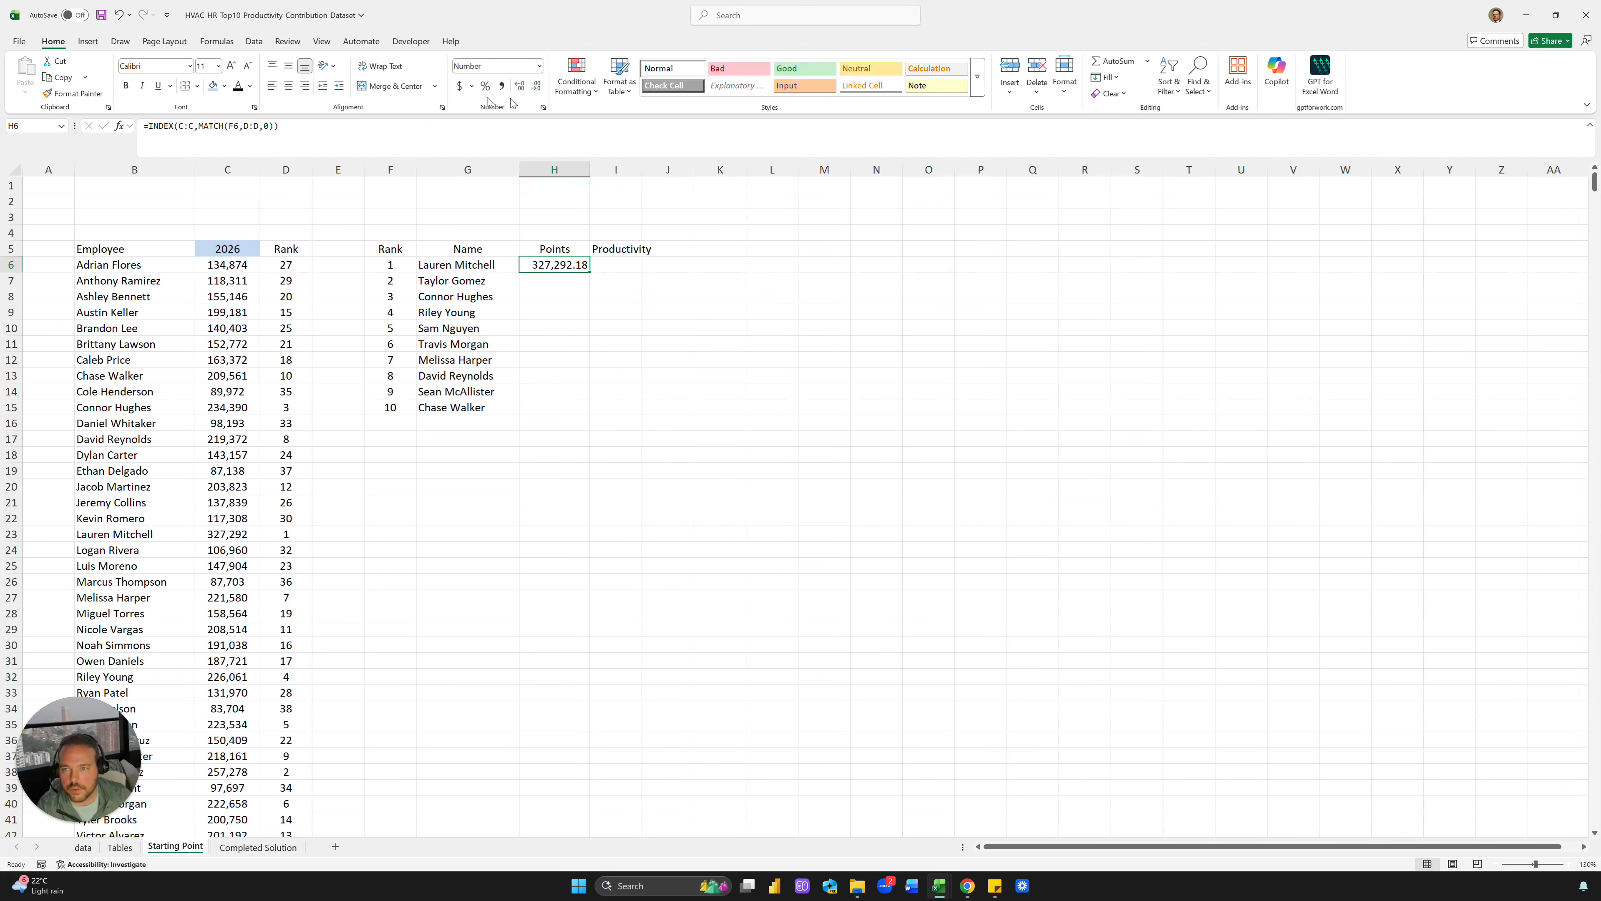
click(537, 86)
click(537, 86)
double_click(589, 272)
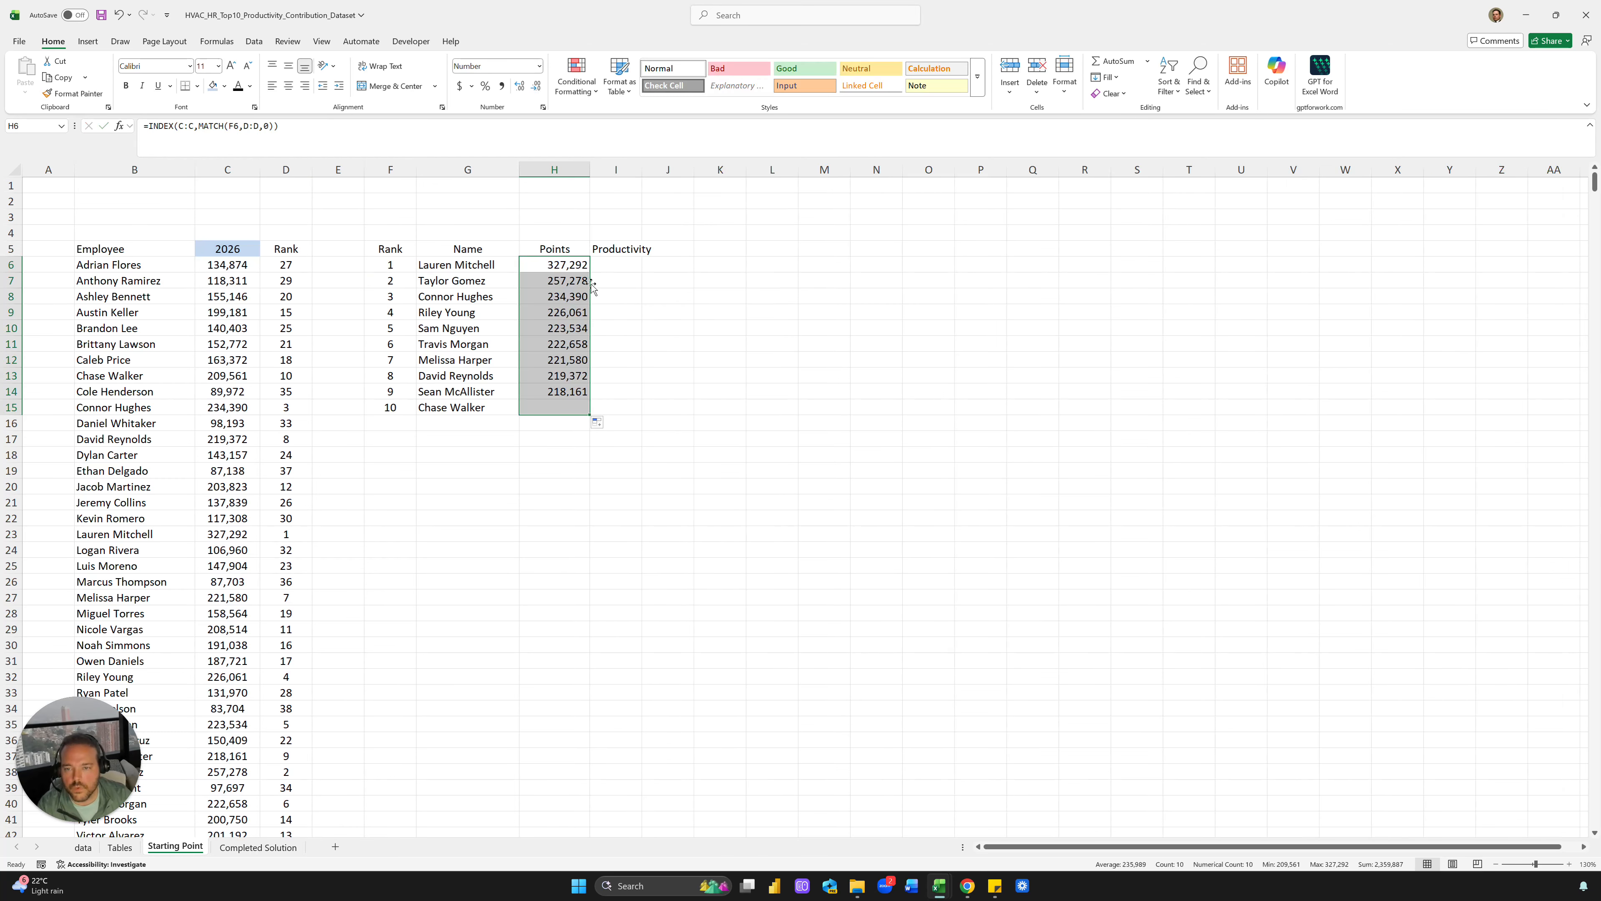
click(288, 85)
click(682, 234)
click(631, 263)
Autofit column I for the % Productivity header and review the points and amount formulas
double_click(641, 169)
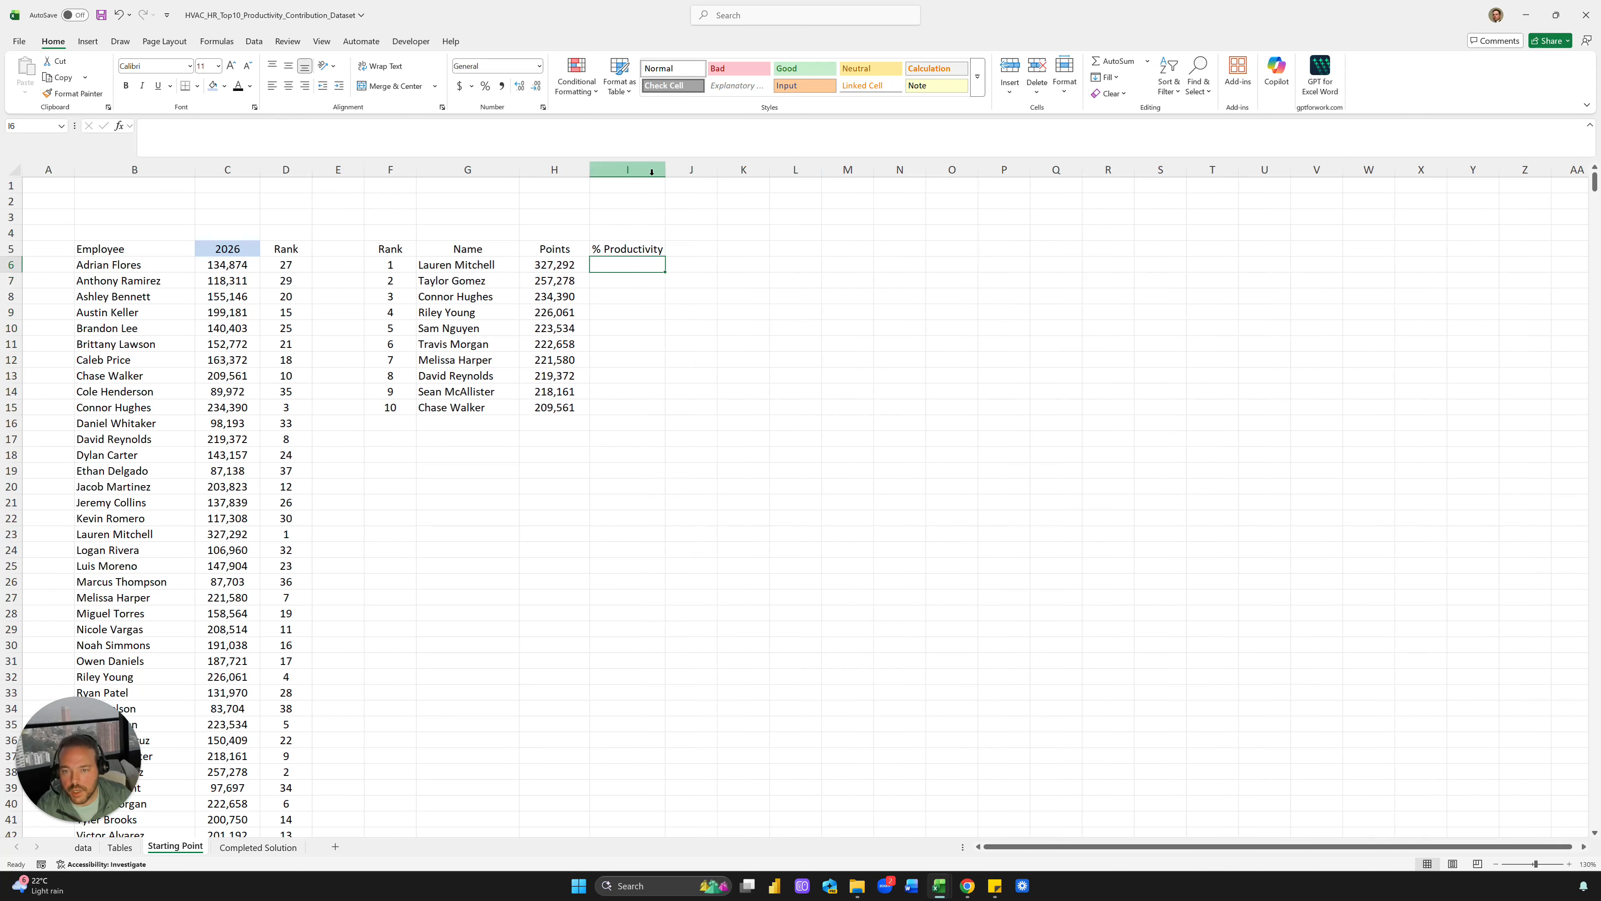
click(563, 266)
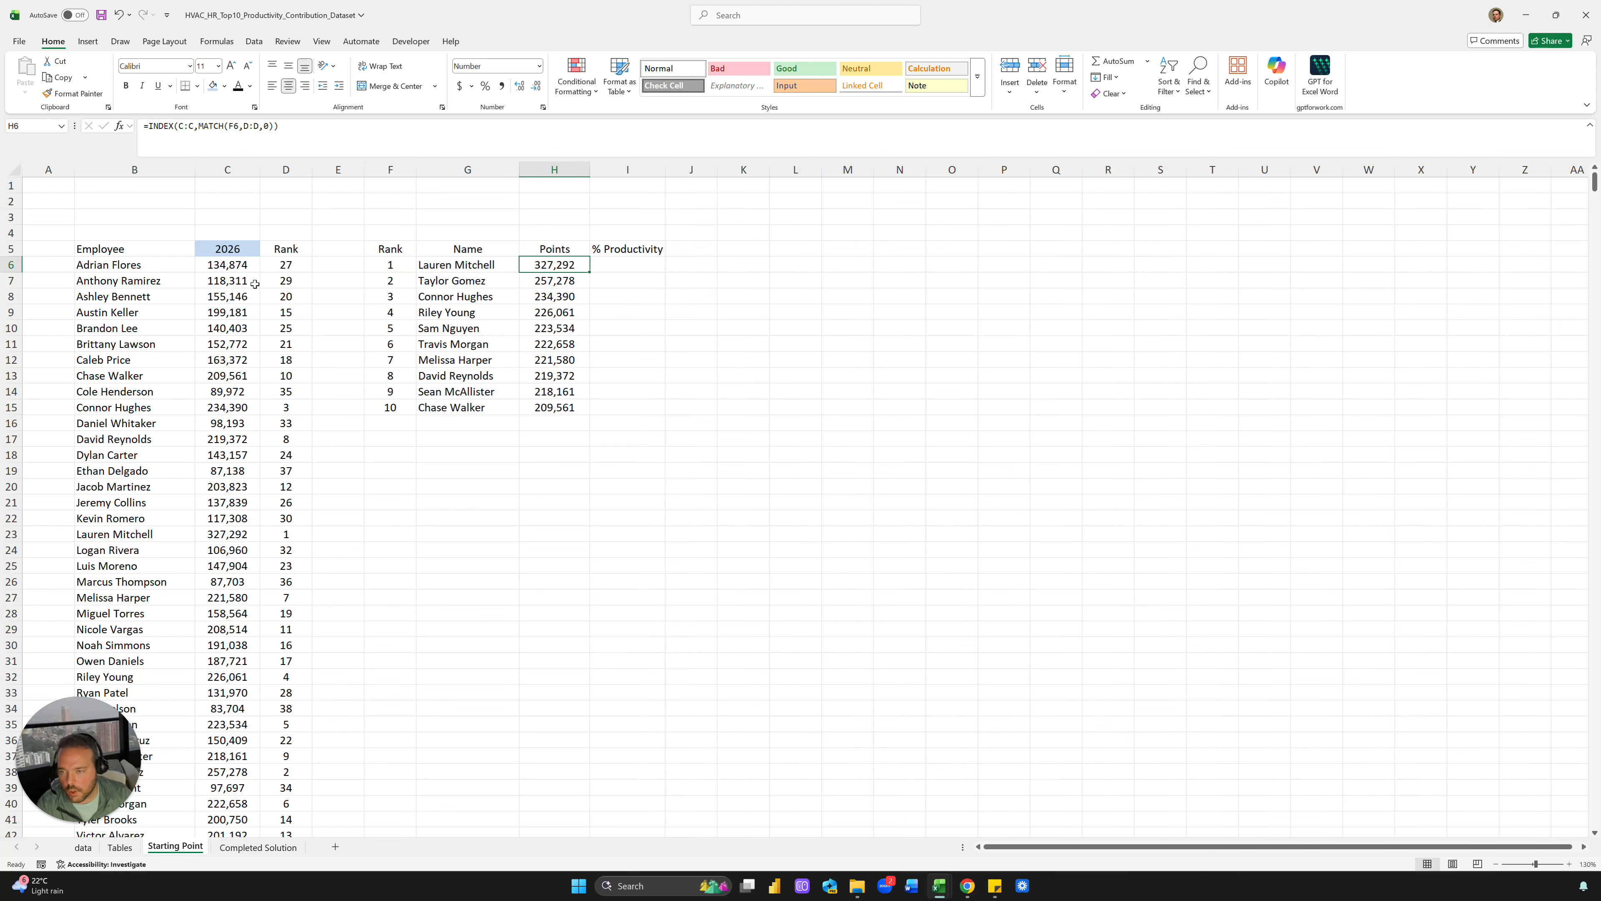
drag(221, 265, 227, 486)
click(227, 407)
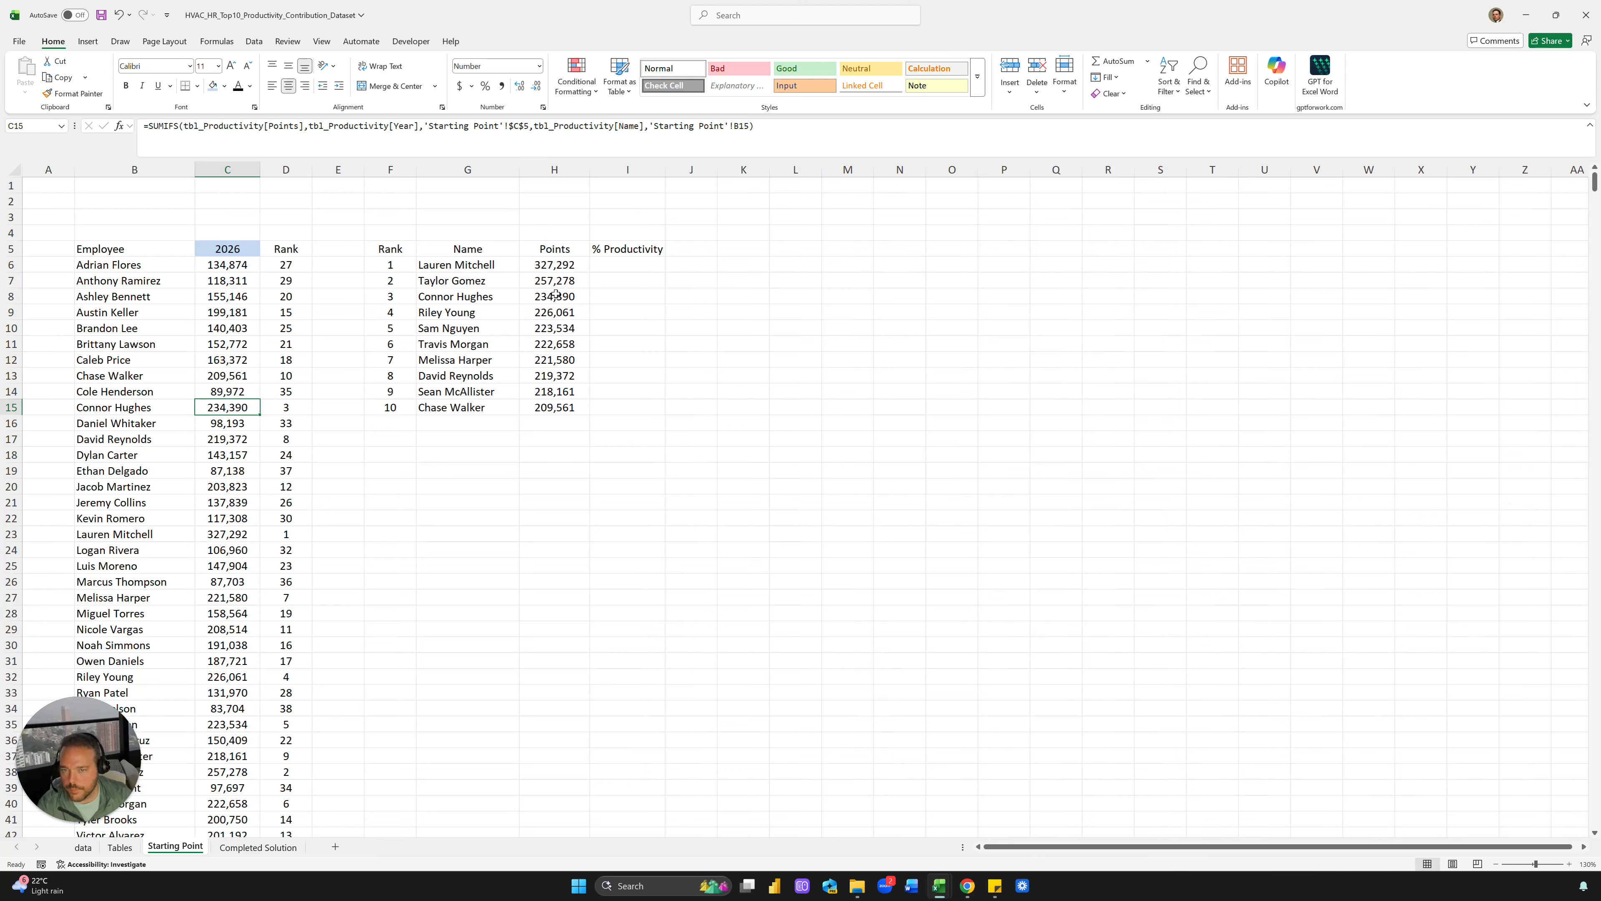
Enter =H6/SUM($C$6:$C$43) in I6 as the first employee's share of total points
click(623, 268)
text(=)
key(Left)
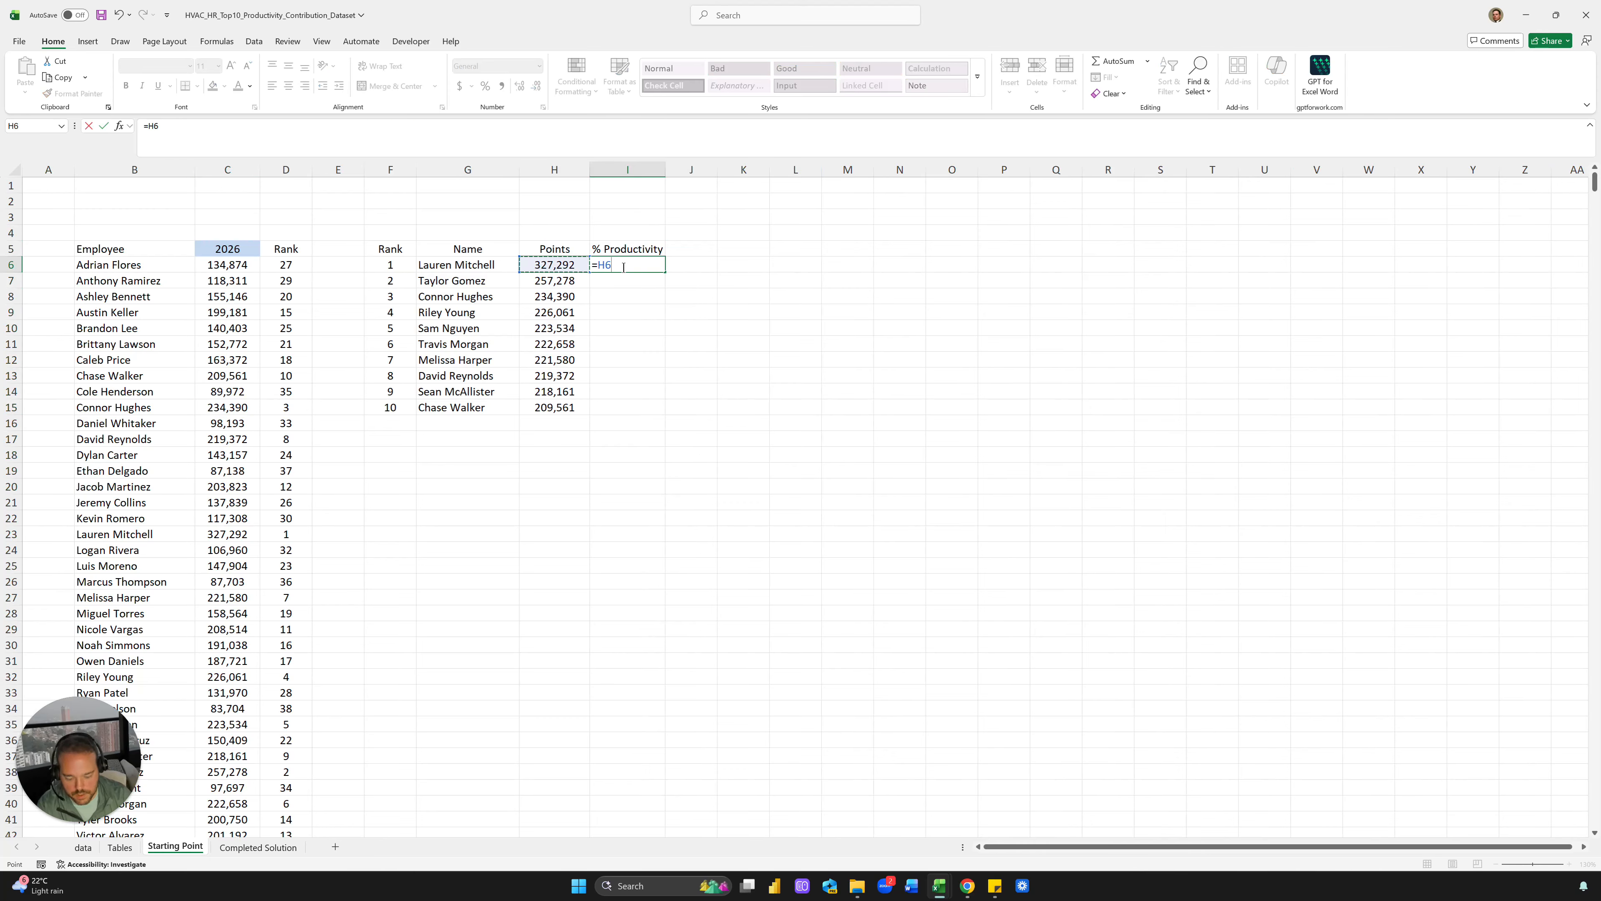
text(/SUM()
key(Left)
key(Left)
key(Left)
key(Left)
key(Left)
key(Left)
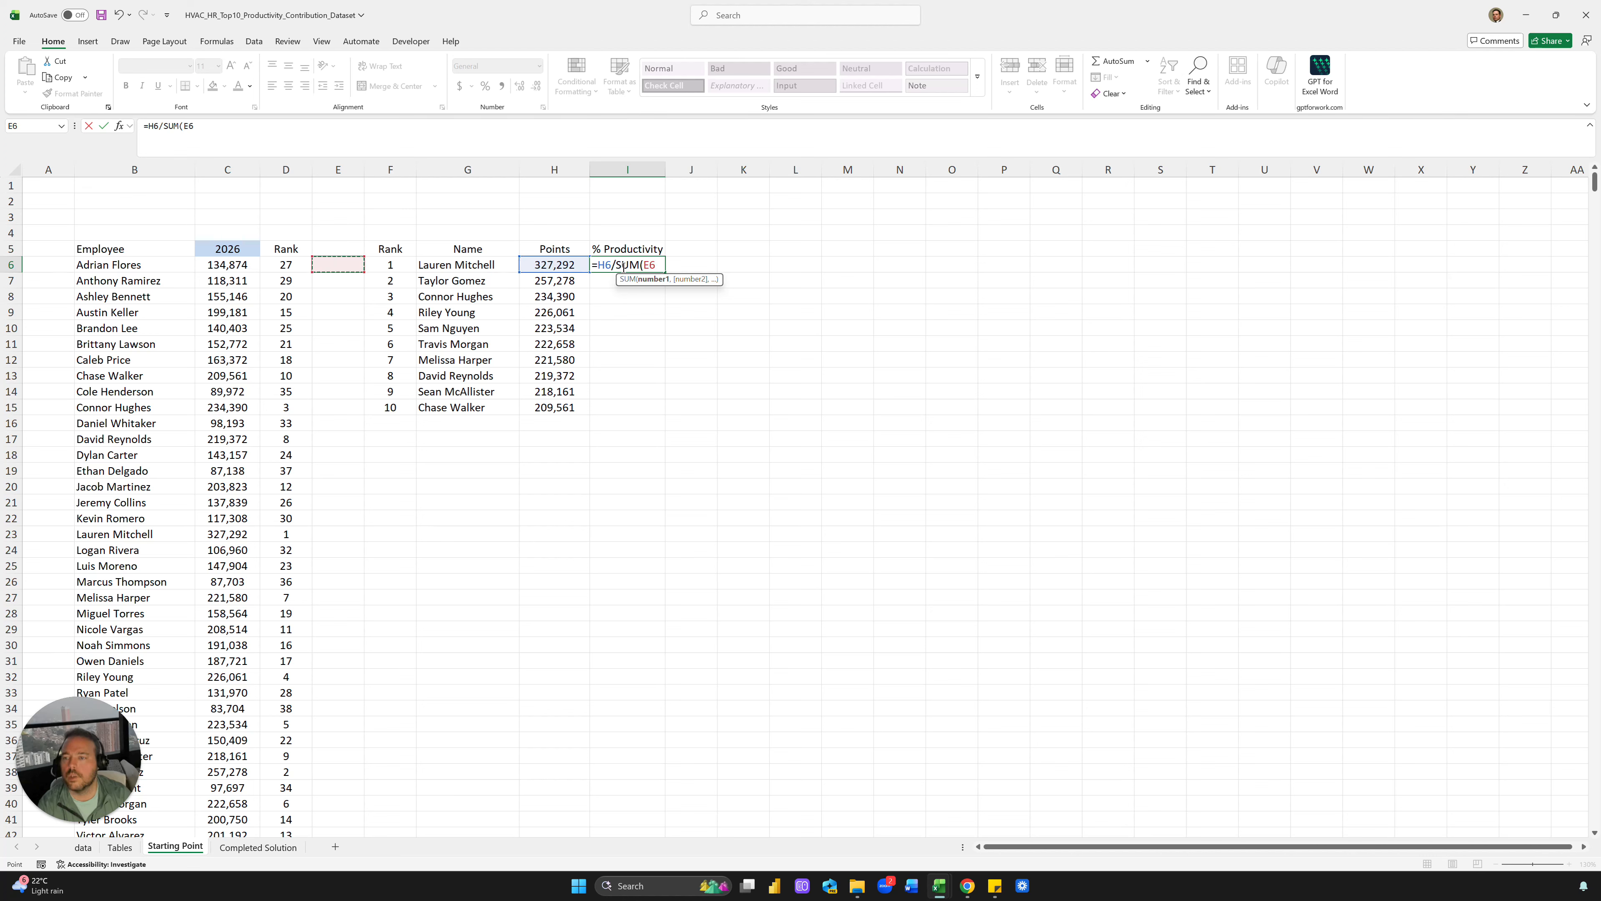
key(ctrl+shift+Down)
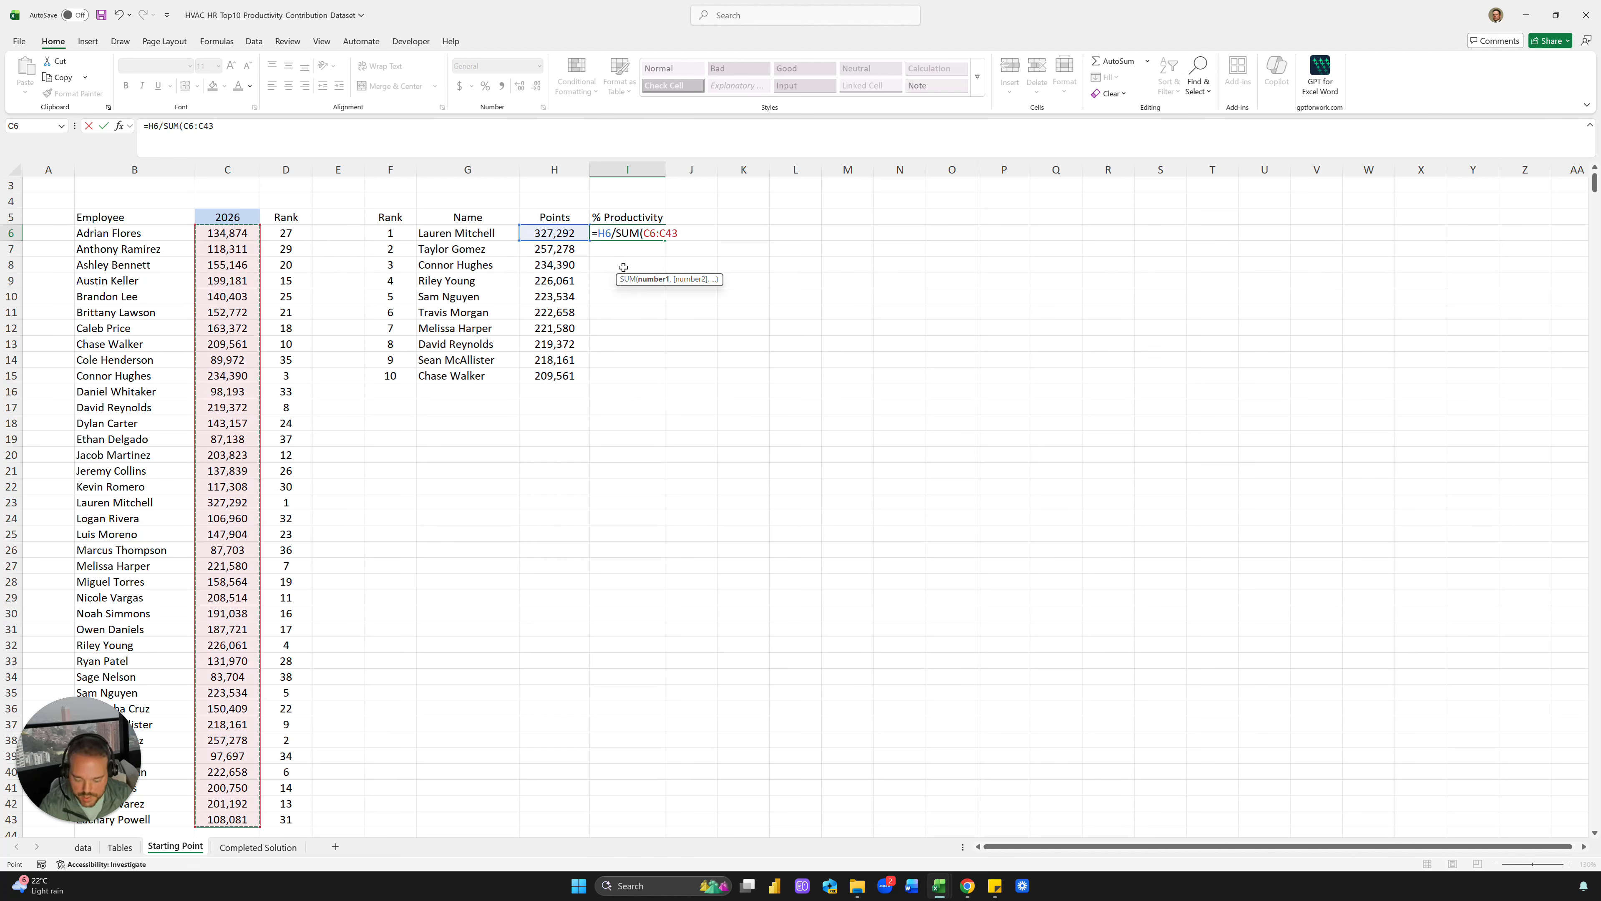
key(F4)
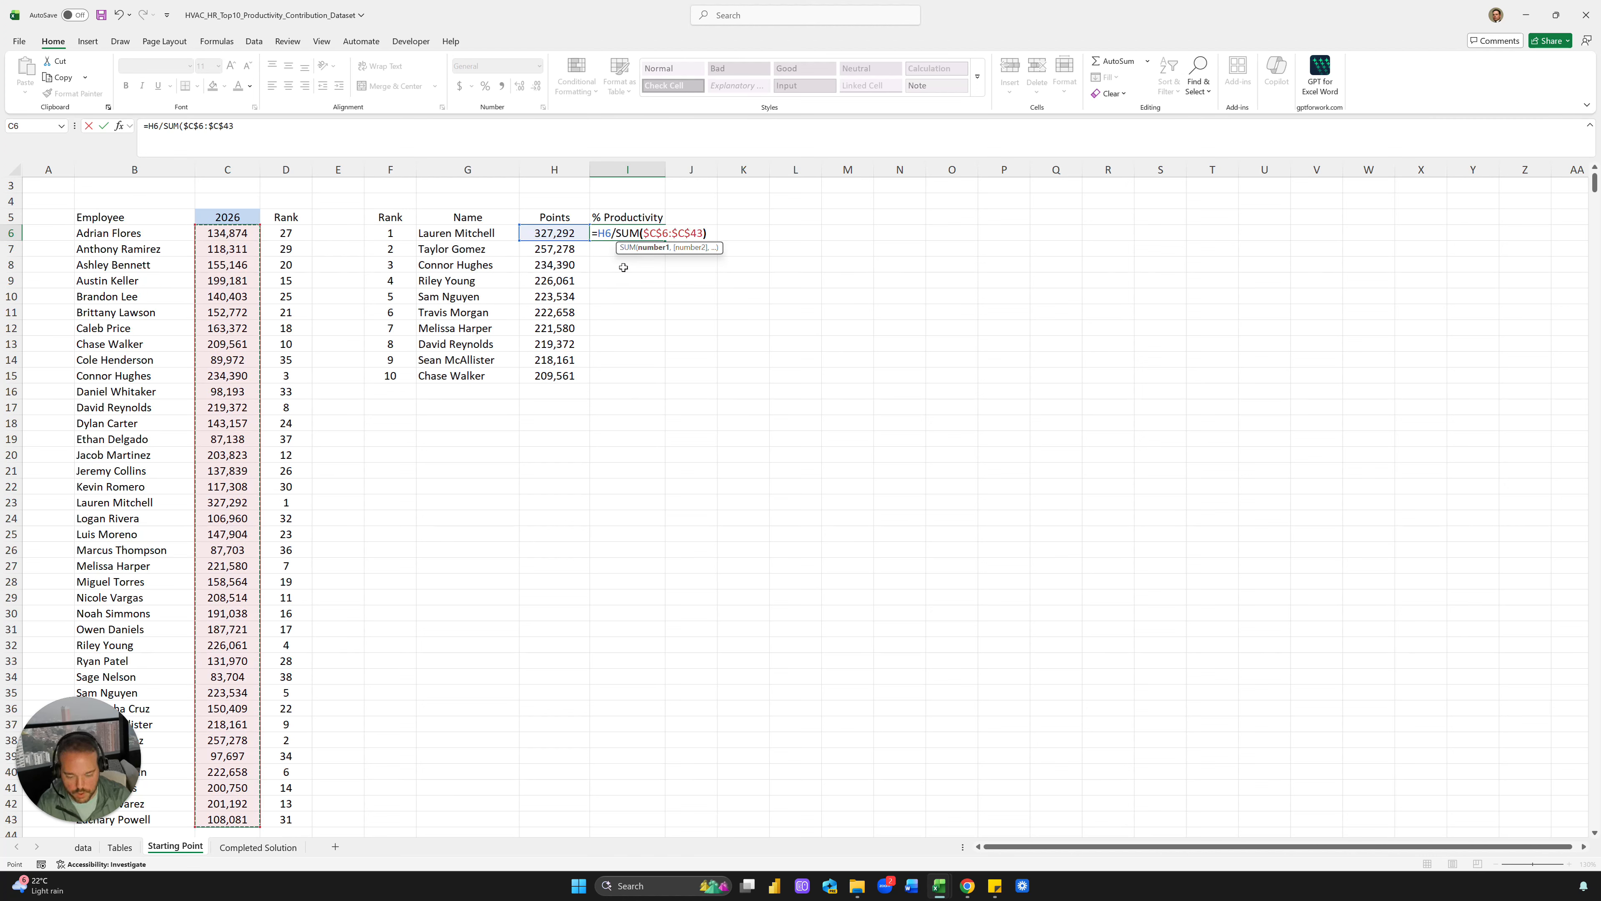
text())
key(ctrl+Return)
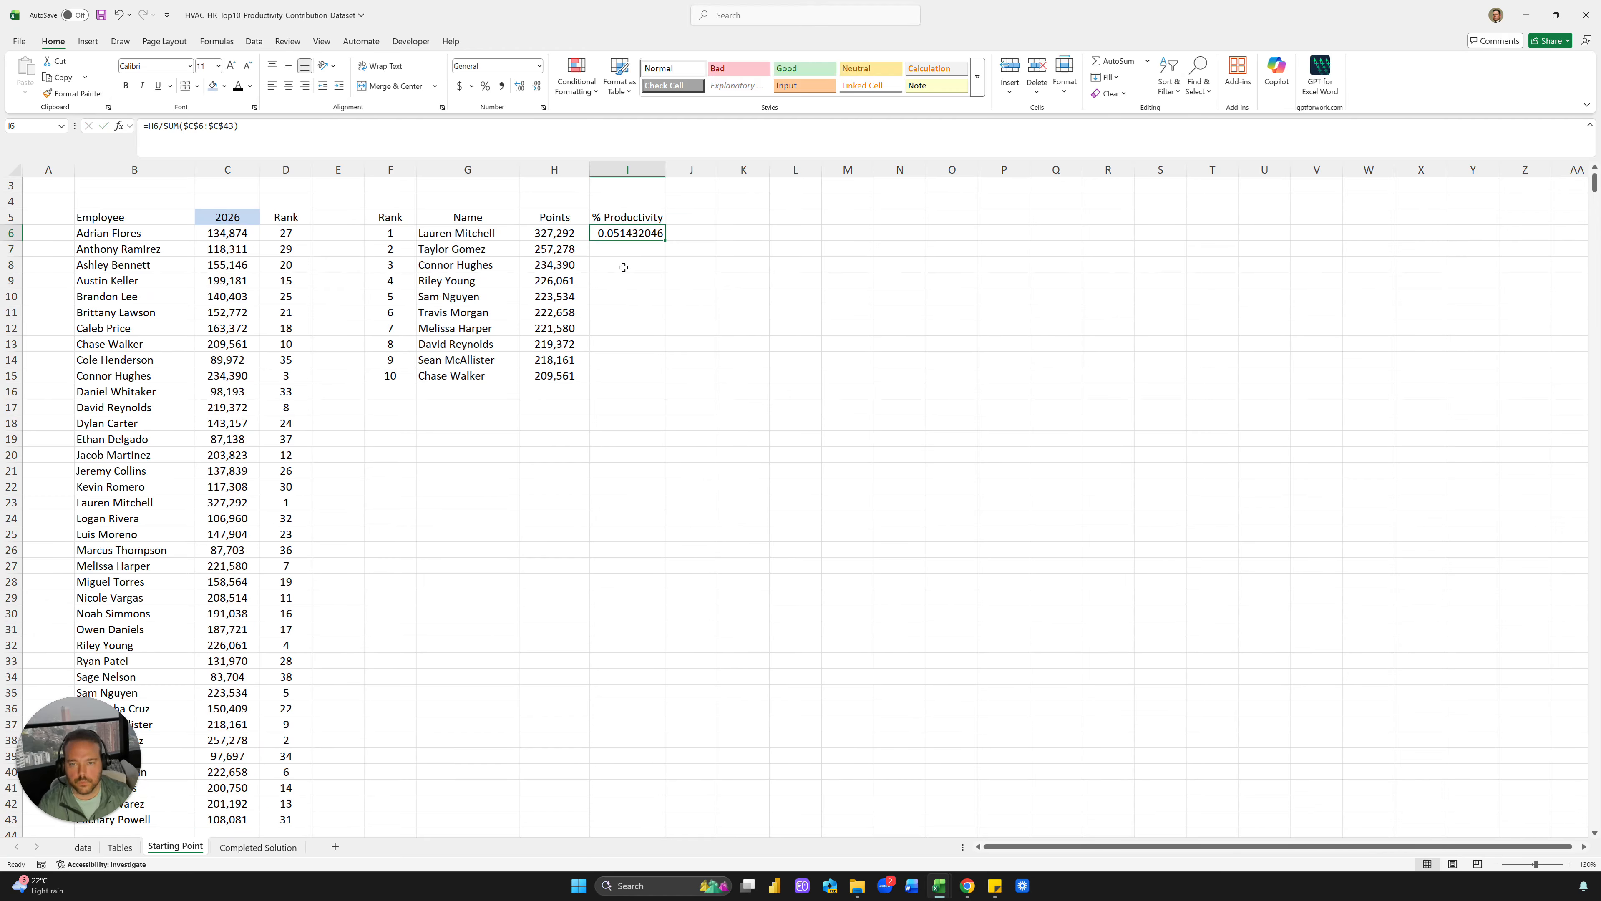
Fill the shares down to I15 as centred percentages with one decimal
double_click(662, 243)
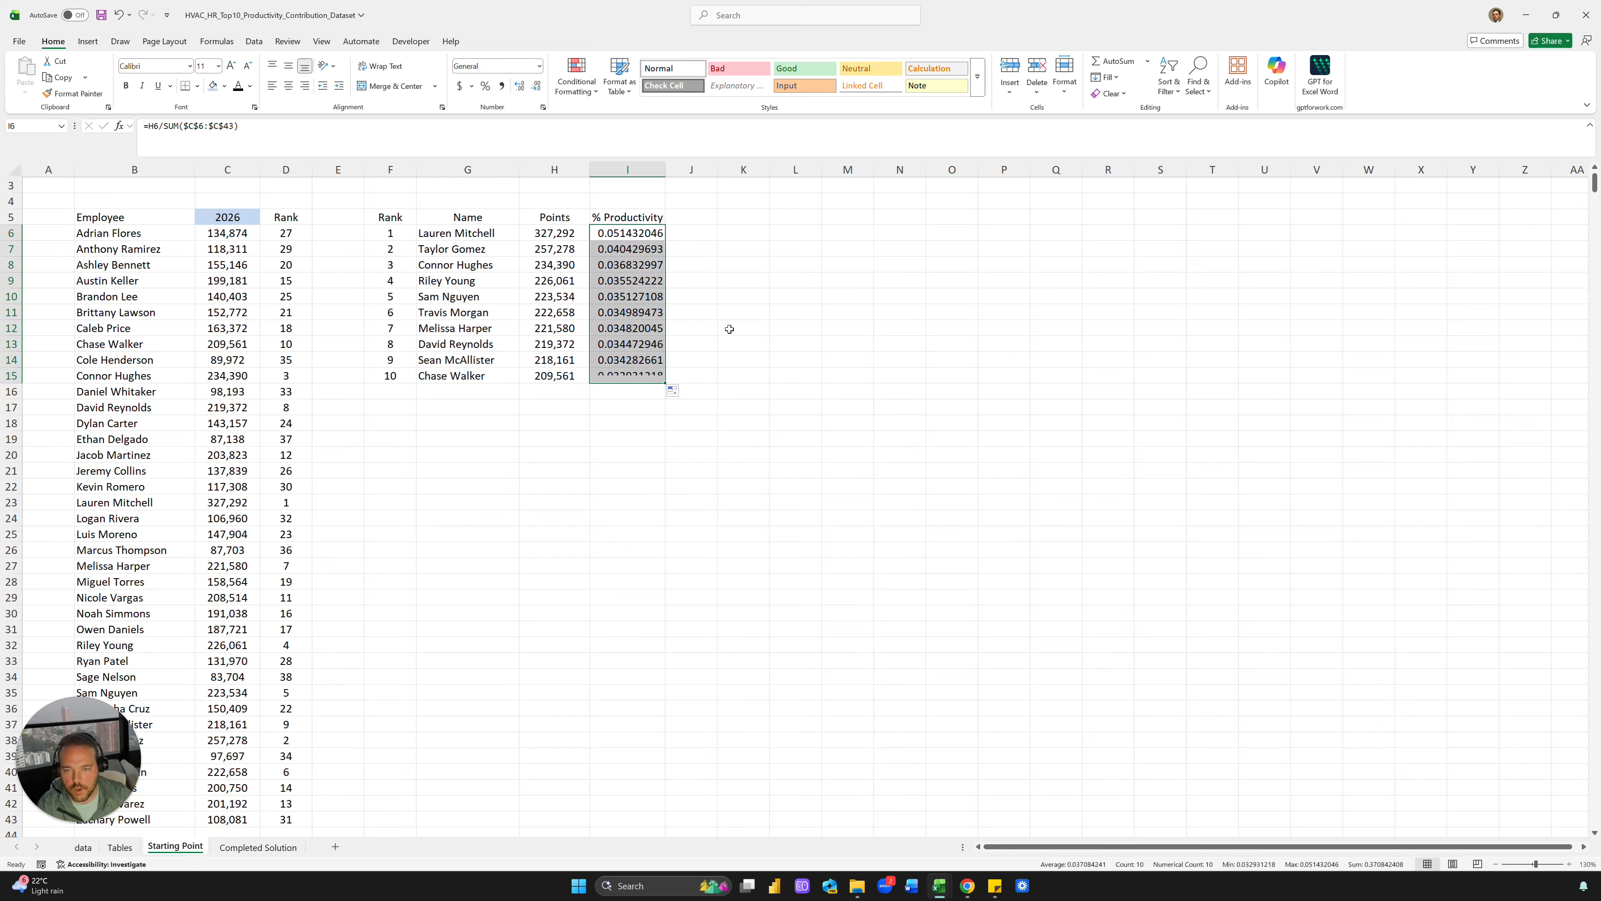
key(ctrl+shift+5)
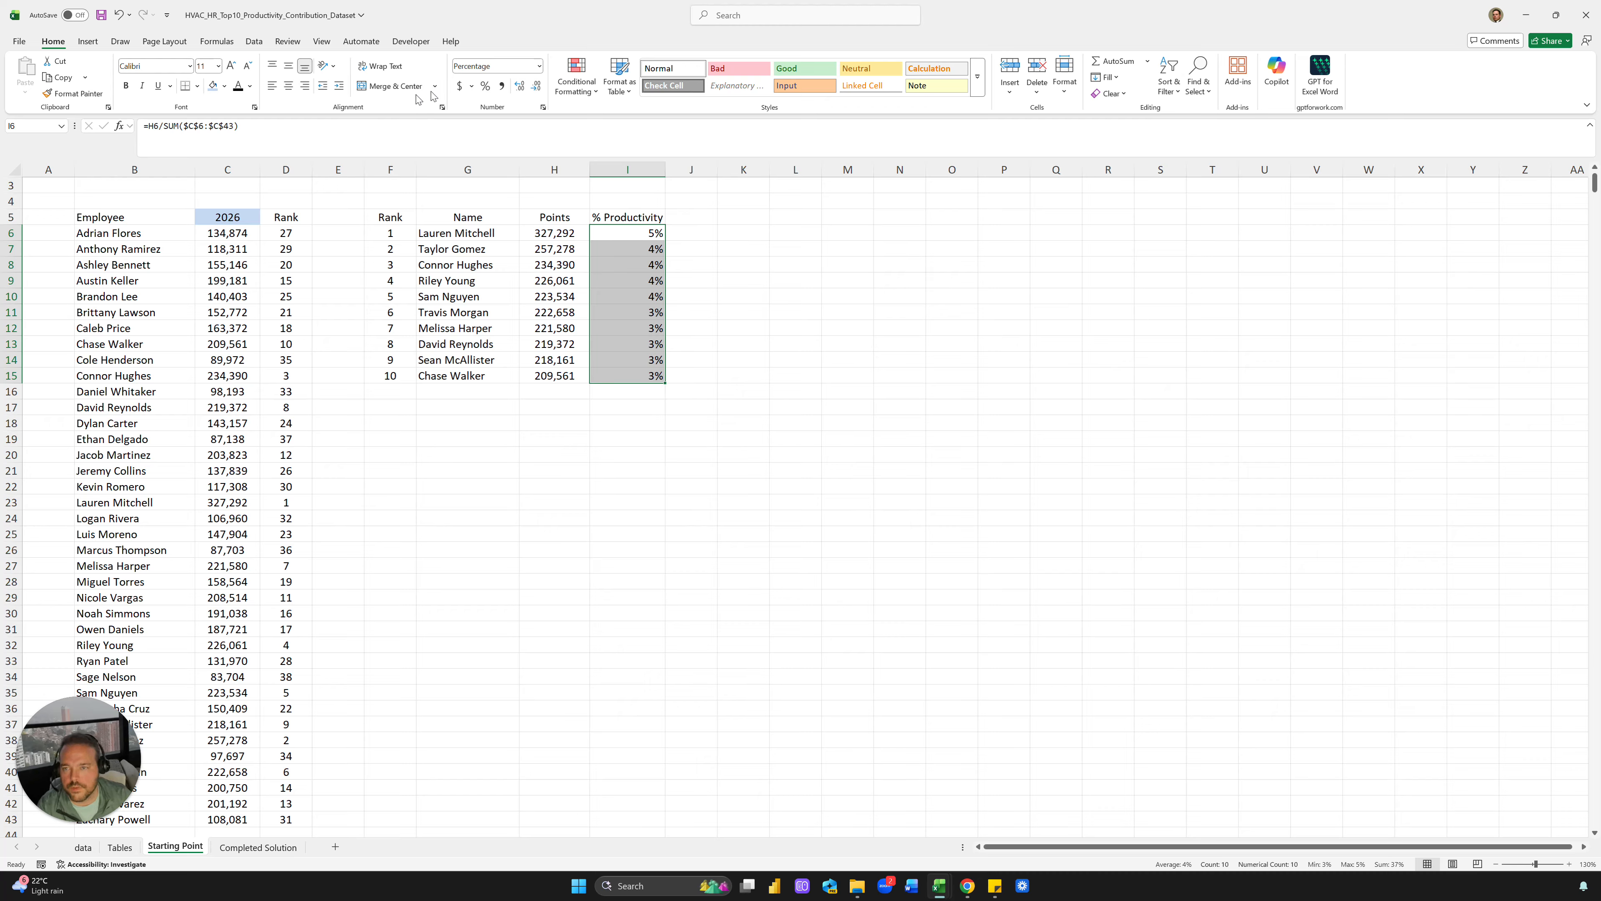
click(520, 88)
click(287, 86)
click(700, 250)
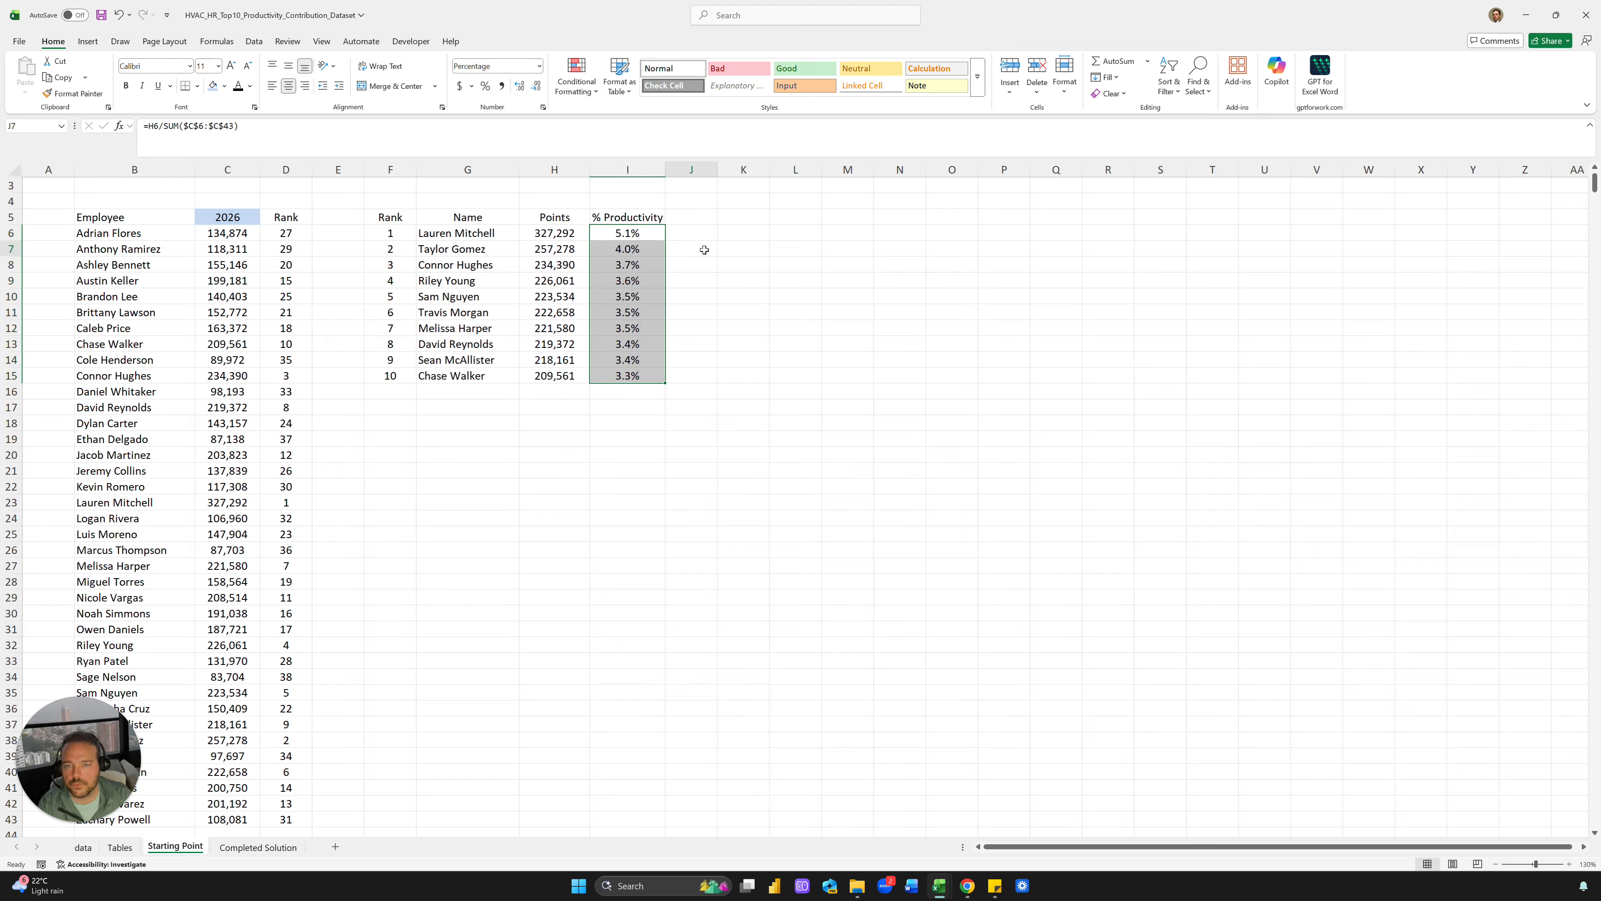
Centre the Name column, autofit column I, and narrow column J into a slim spacer
click(441, 230)
drag(459, 219, 467, 377)
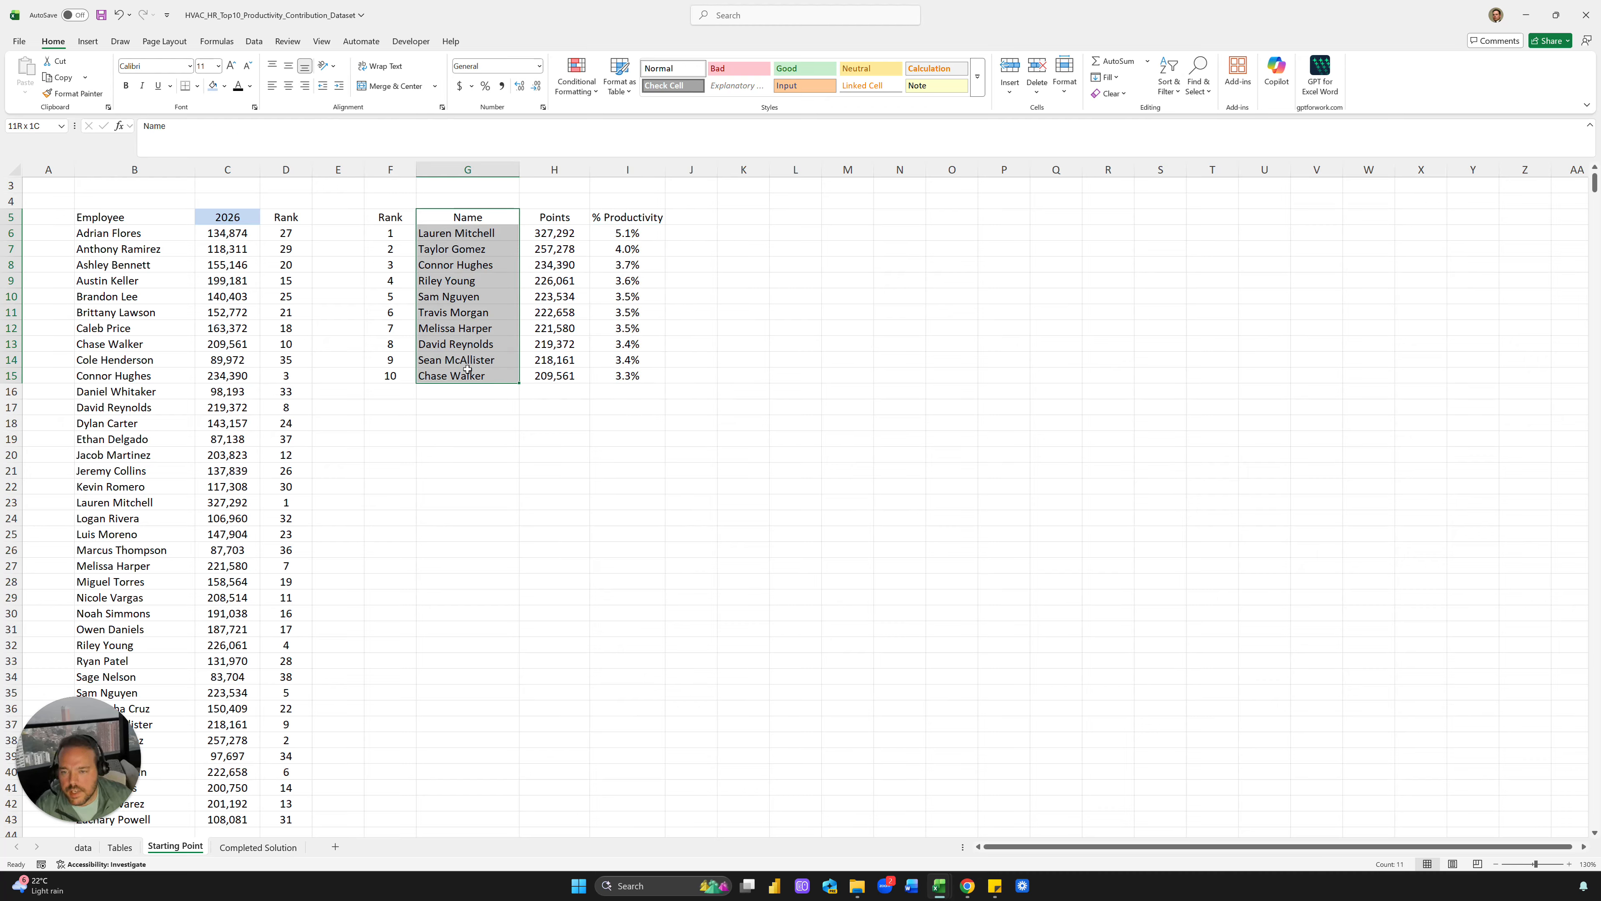
click(288, 86)
click(633, 216)
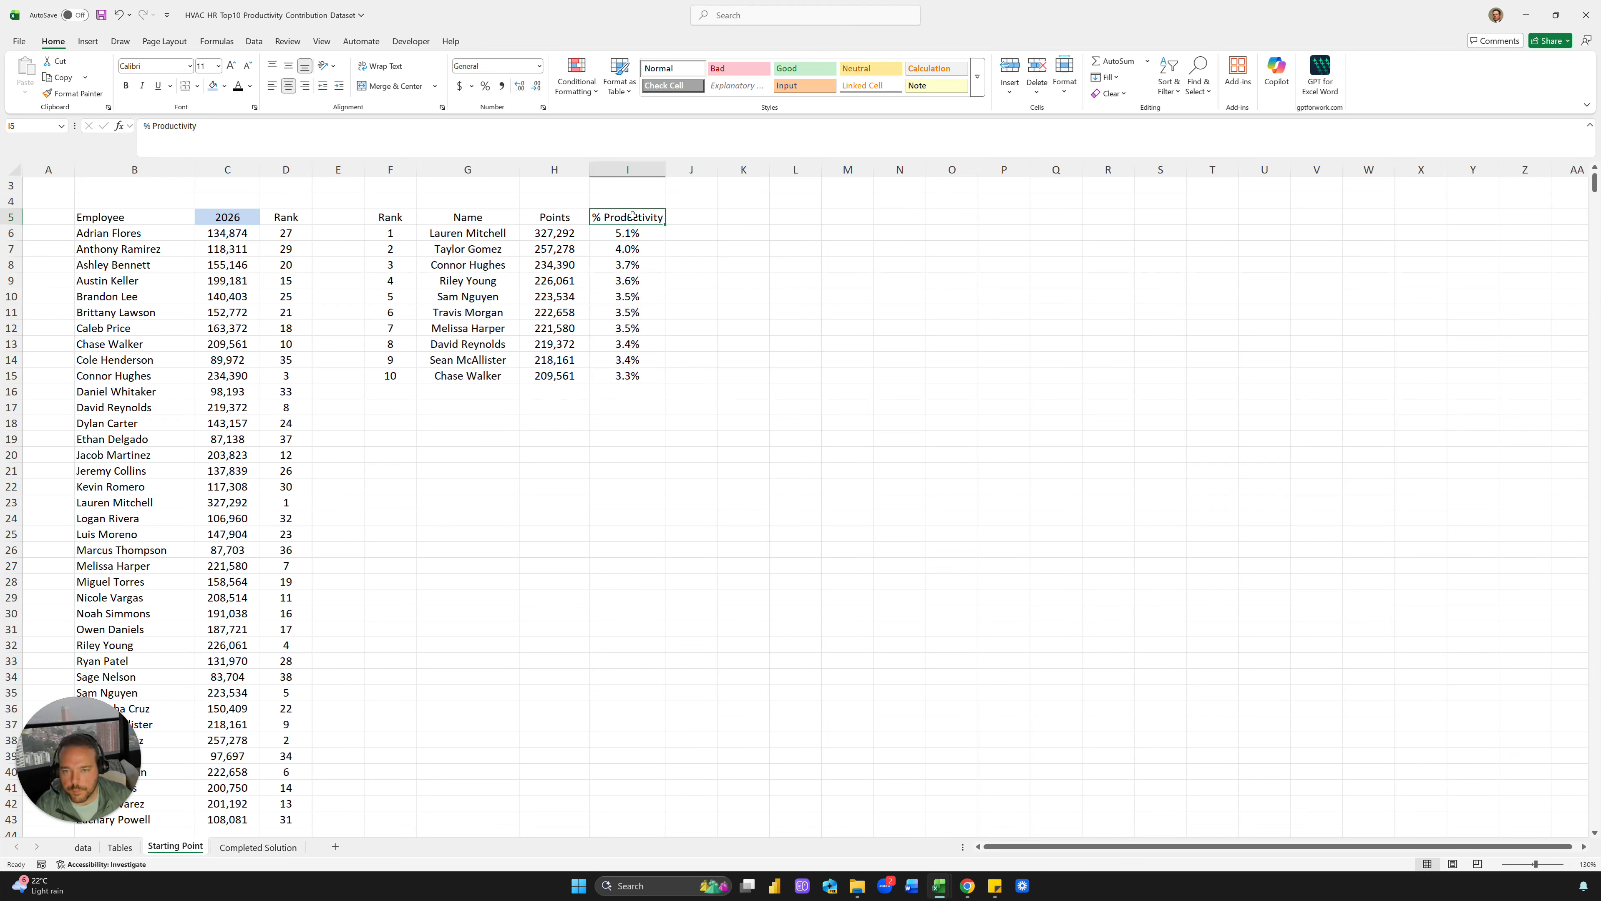
double_click(664, 174)
drag(732, 172, 696, 172)
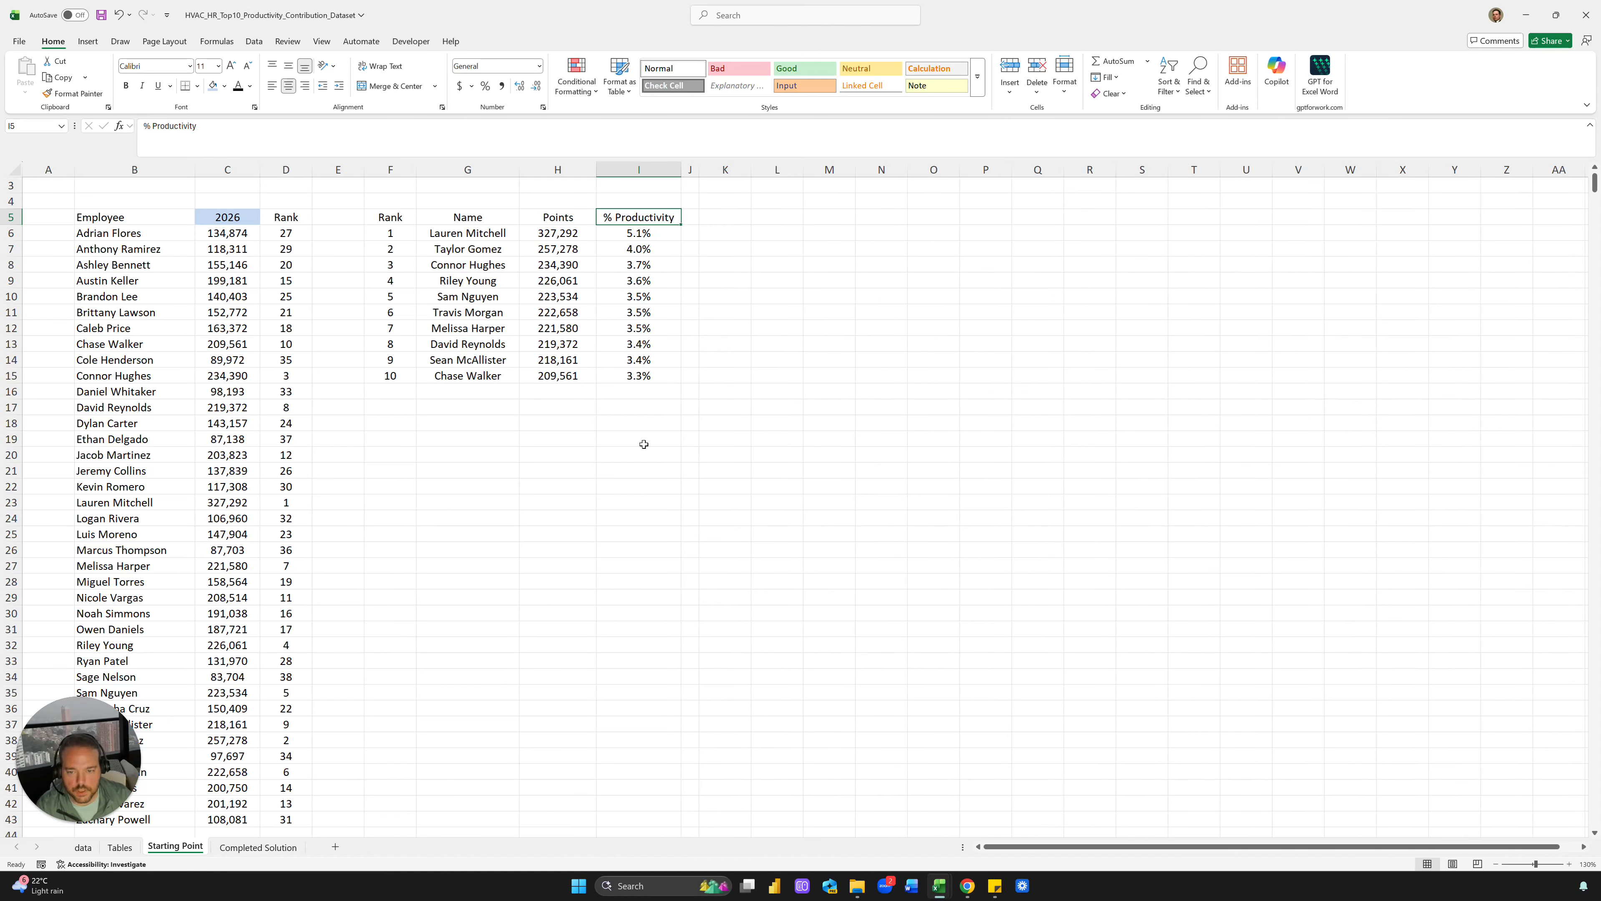
click(258, 847)
Copy the Top 10 Employees Contribution label from Completed Solution into K5 and autofit column K
click(567, 216)
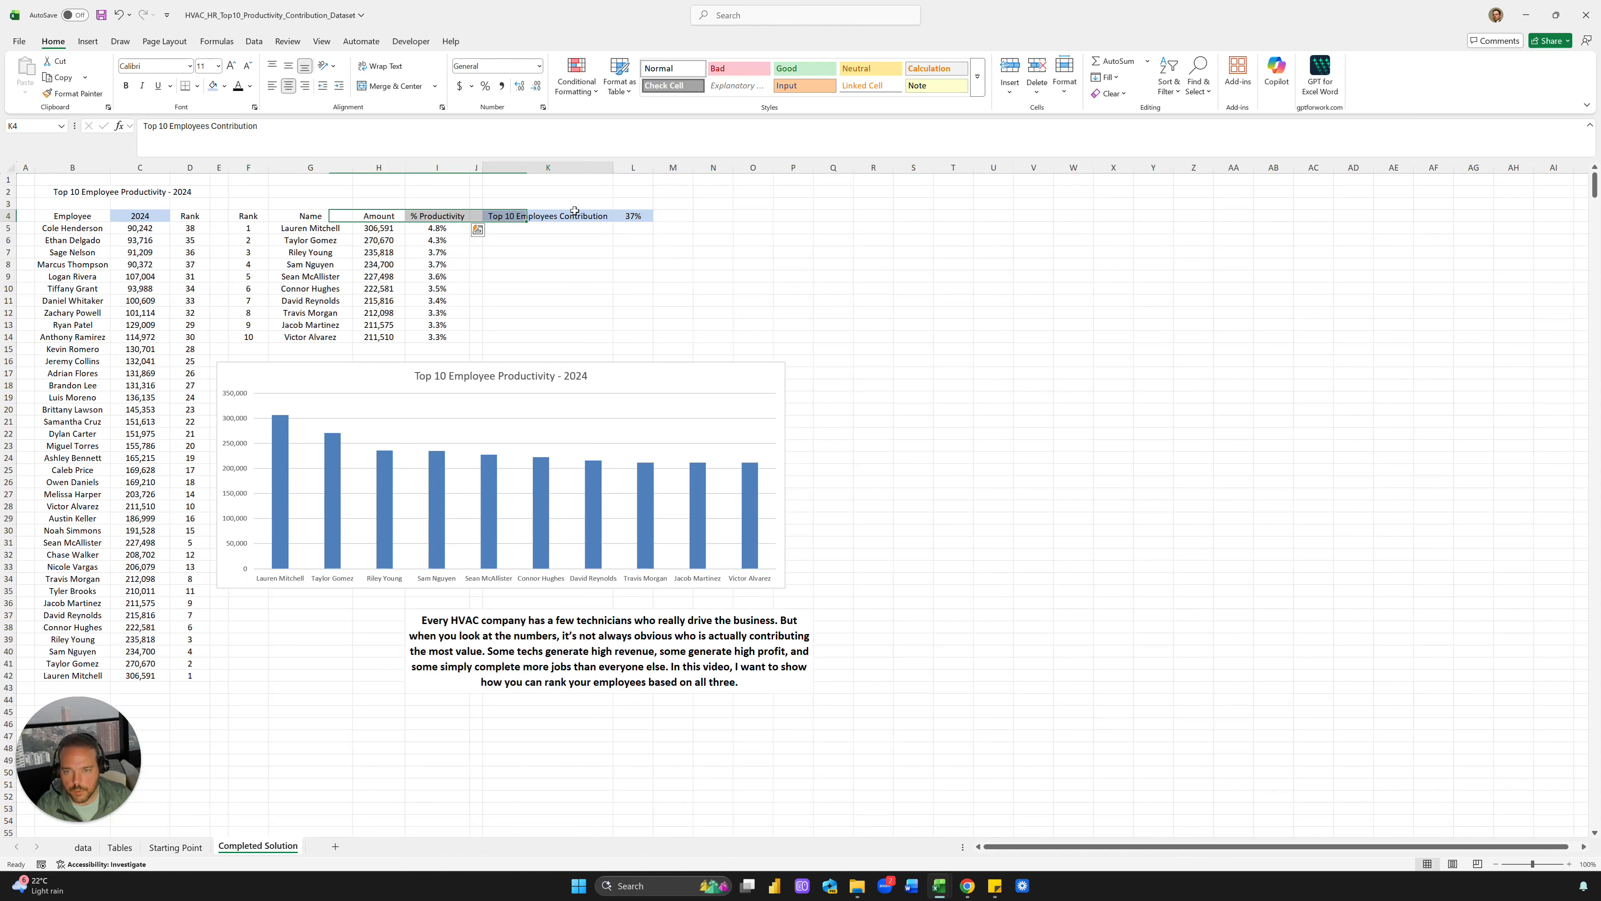
key(ctrl+c)
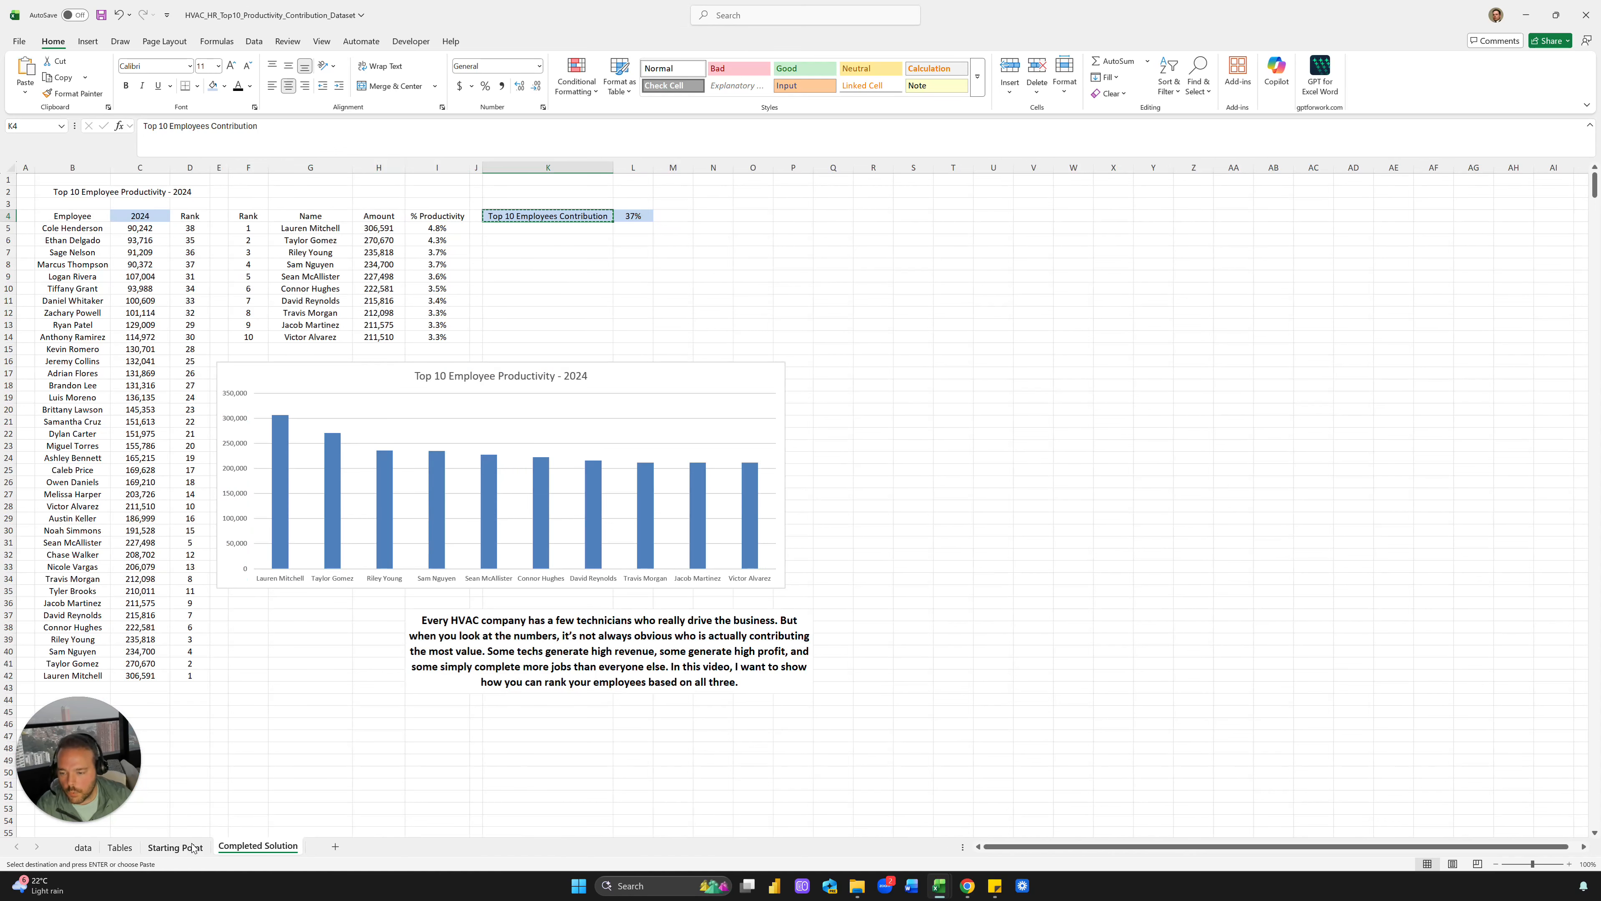
click(193, 848)
click(725, 217)
key(ctrl+v)
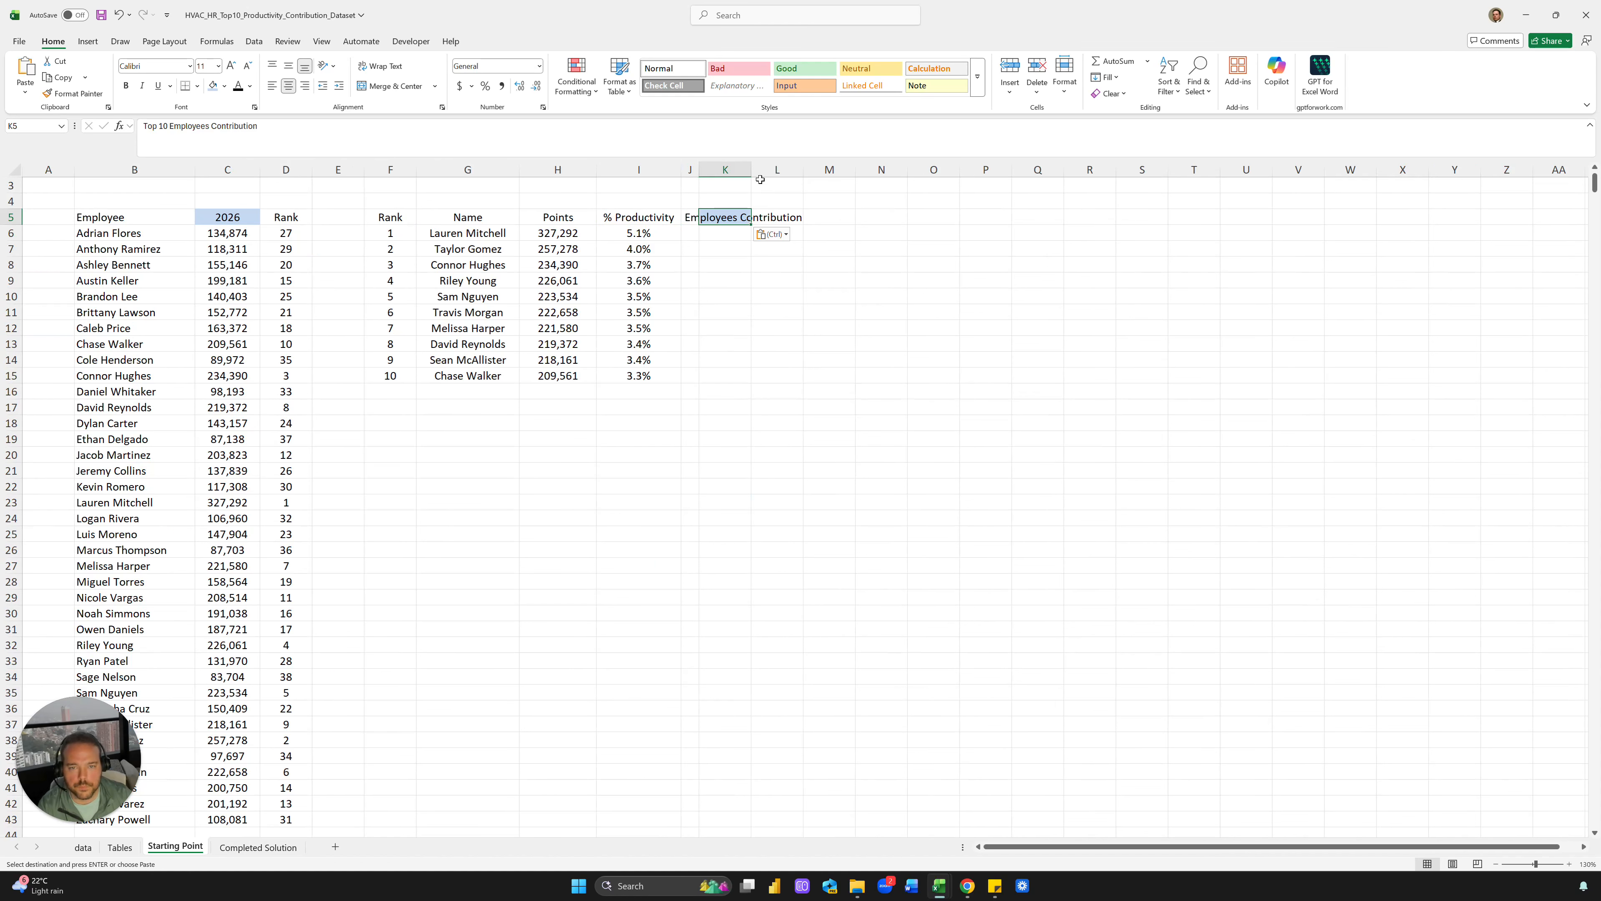
double_click(751, 169)
Enter =SUM(I6:I15) in L5, giving 37.1%, with light-blue fill and centred
click(867, 220)
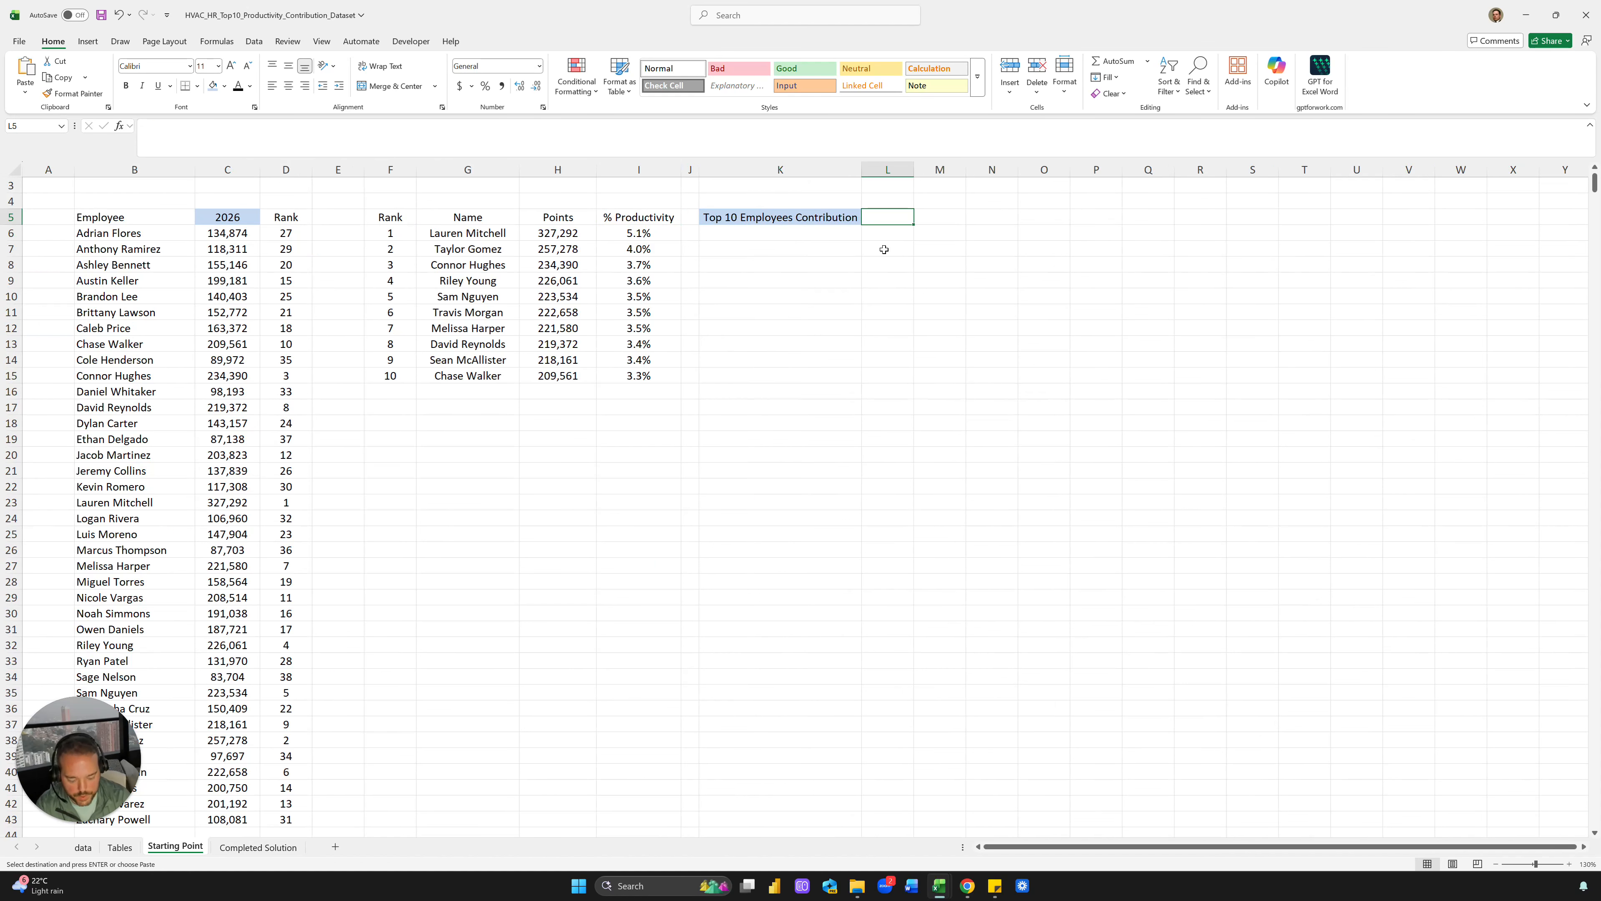
text(=SUM()
key(Left)
key(Left)
key(Left)
key(Down)
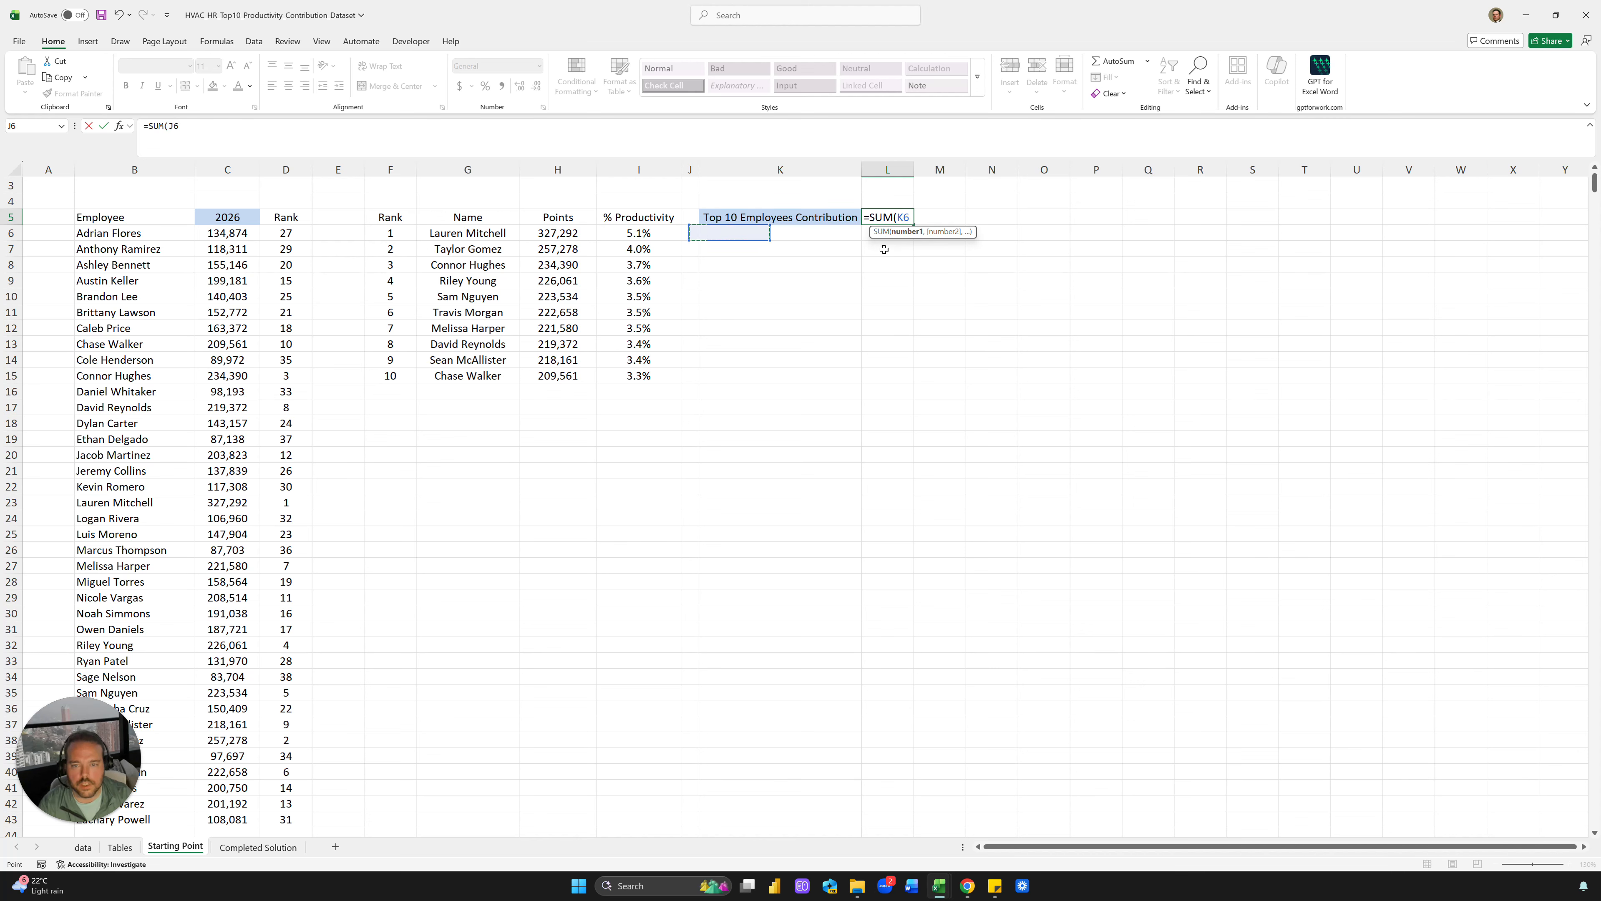
key(ctrl+shift+Down)
key(Return)
key(Up)
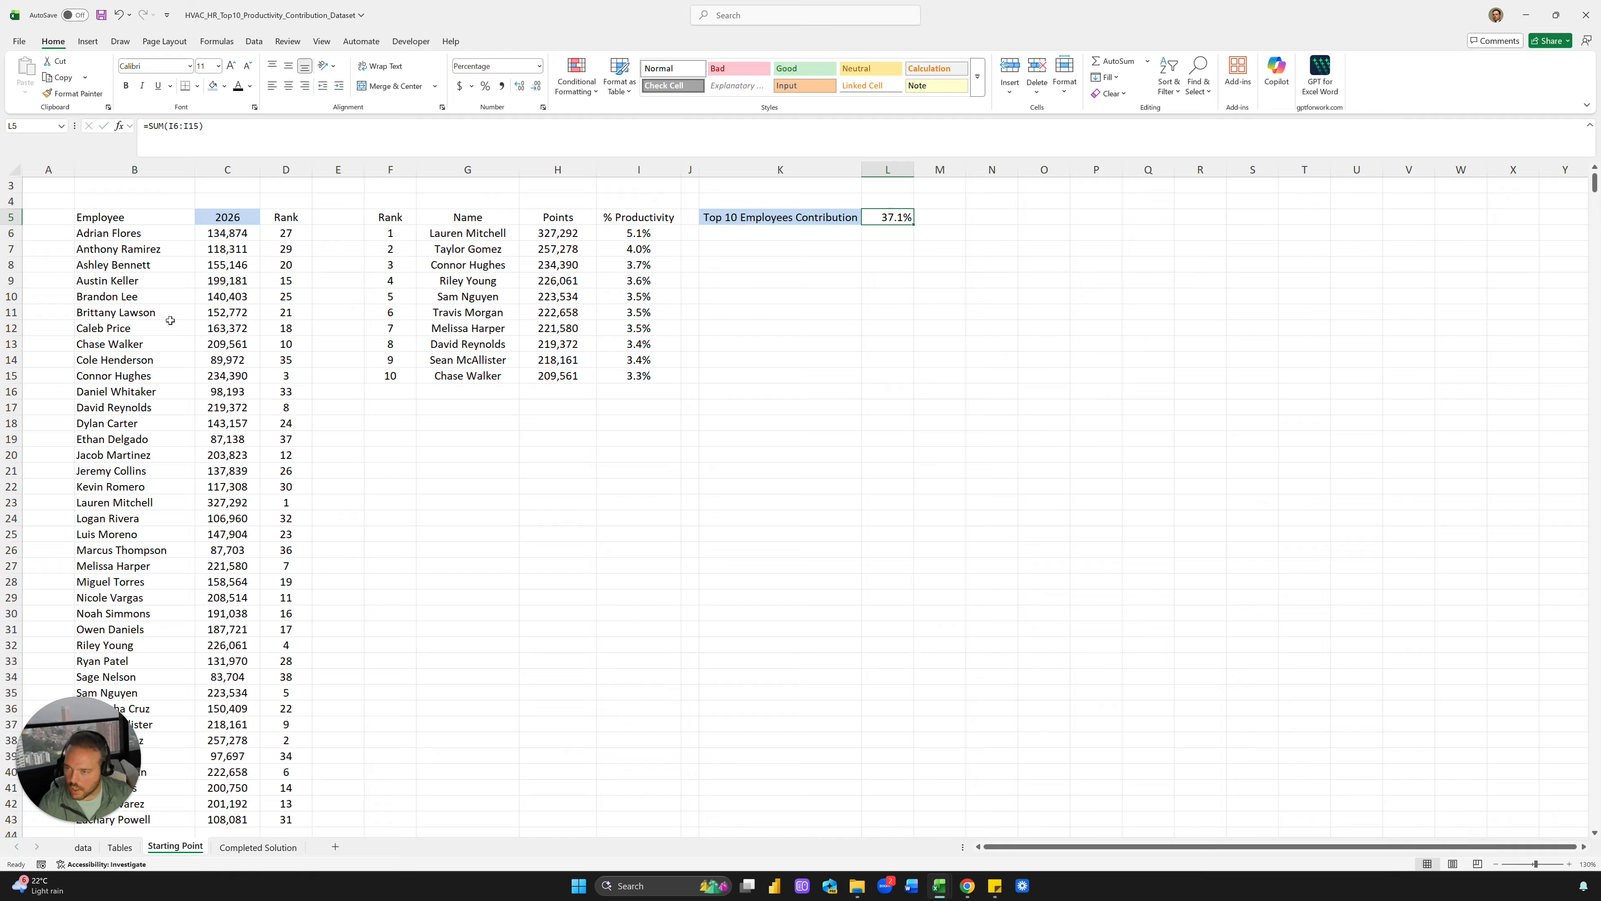
scroll(411, 275, up, 1)
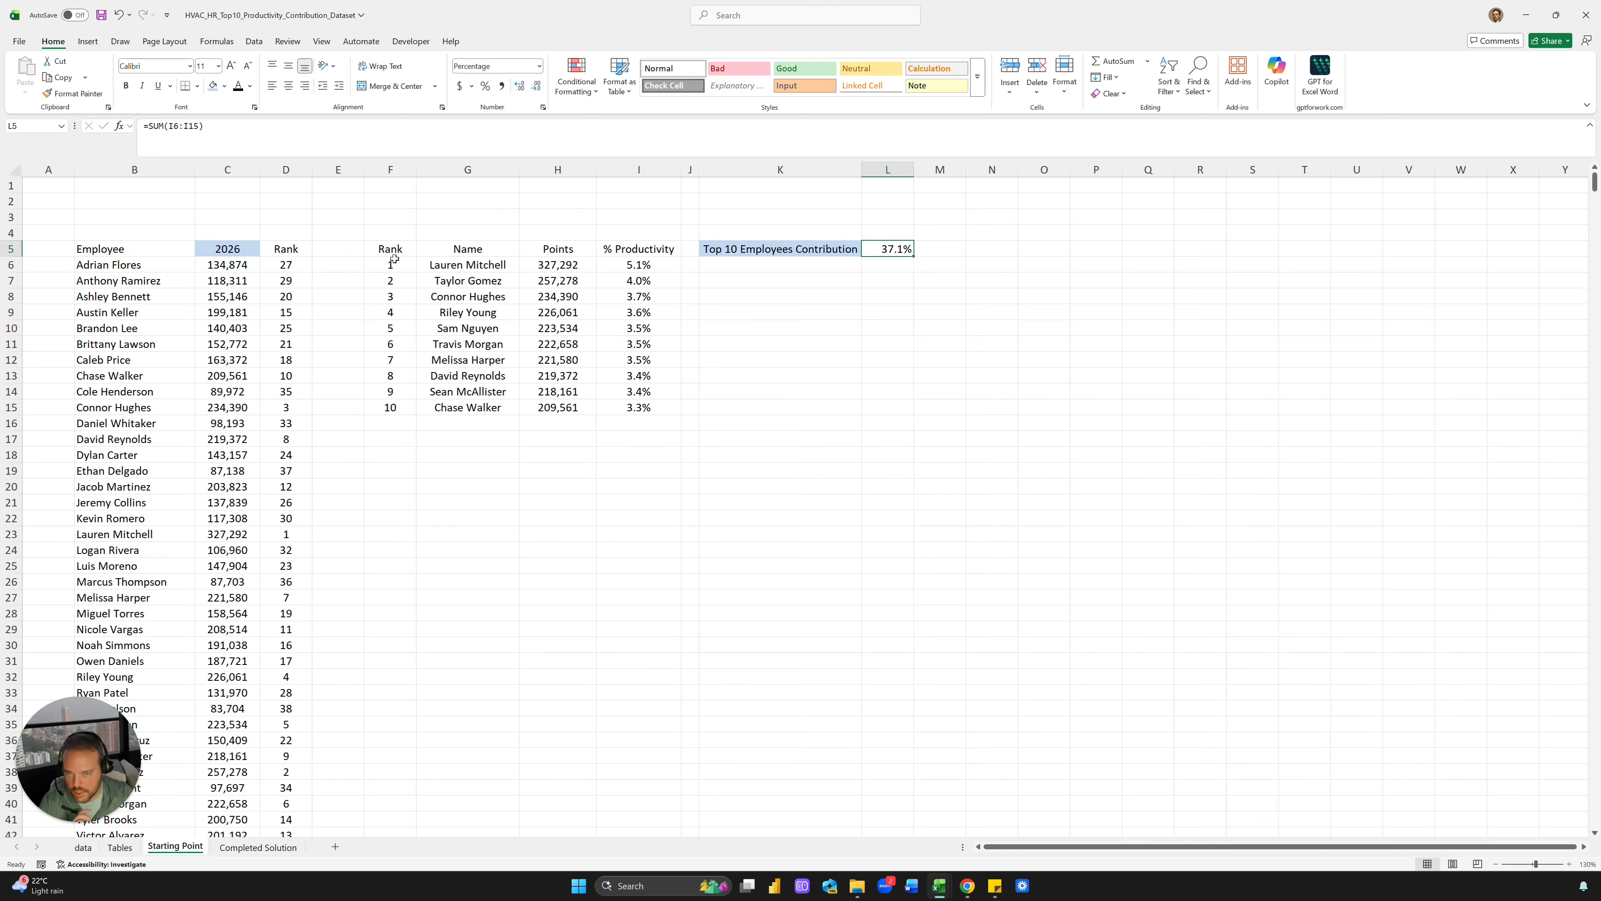
click(214, 86)
click(294, 88)
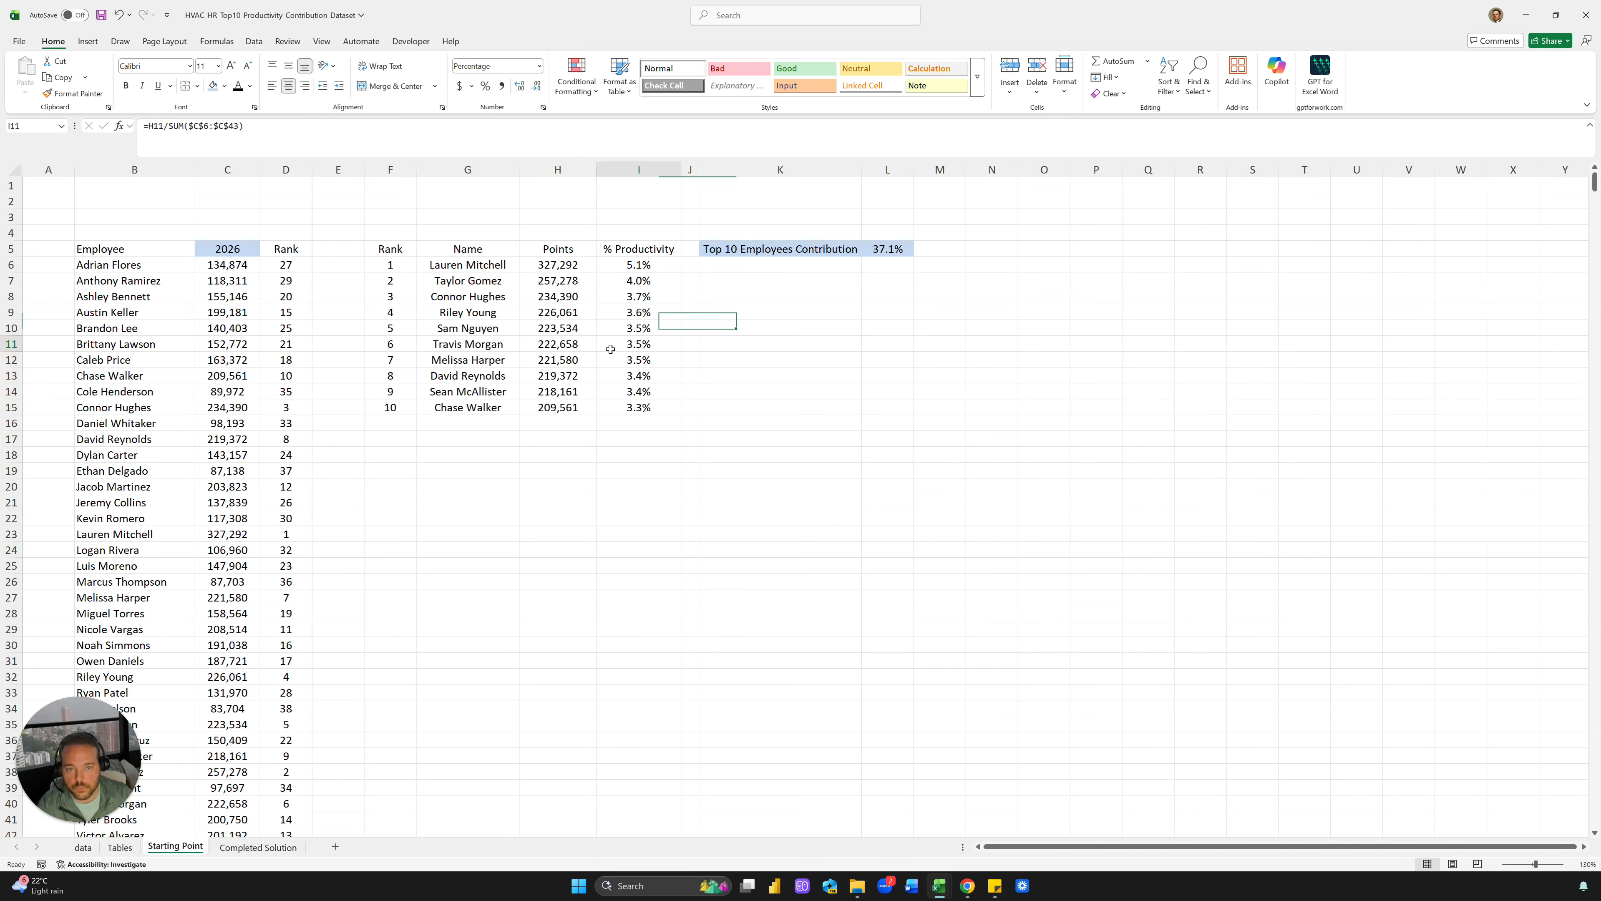
Widen column K slightly and compare against the Completed Solution sheet
click(848, 252)
drag(862, 169, 872, 169)
click(836, 216)
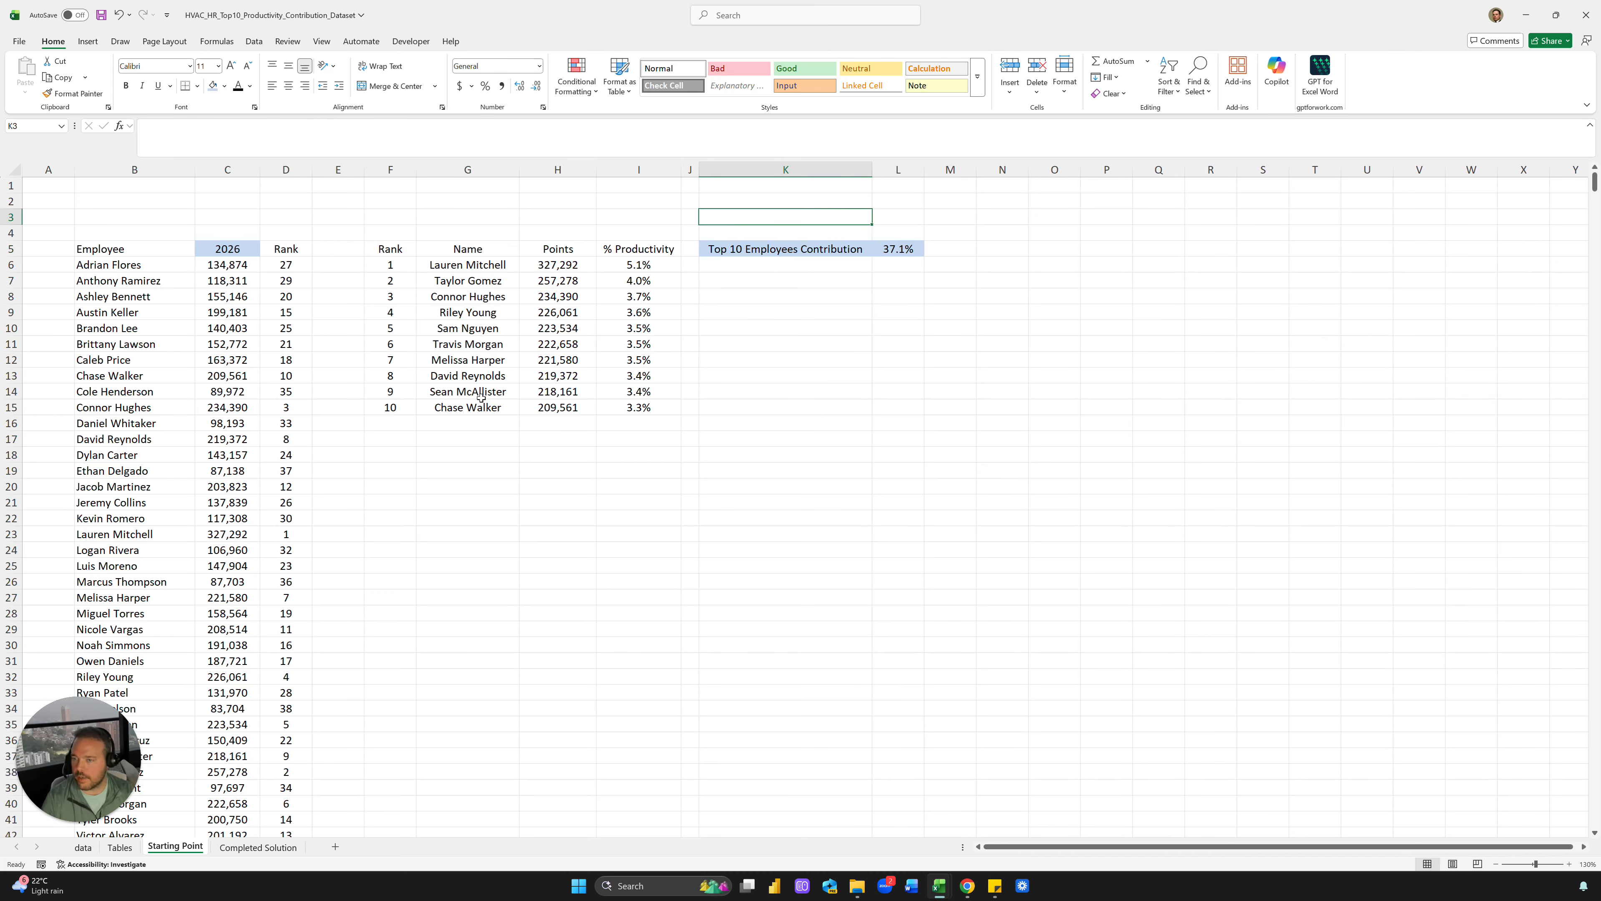
click(447, 476)
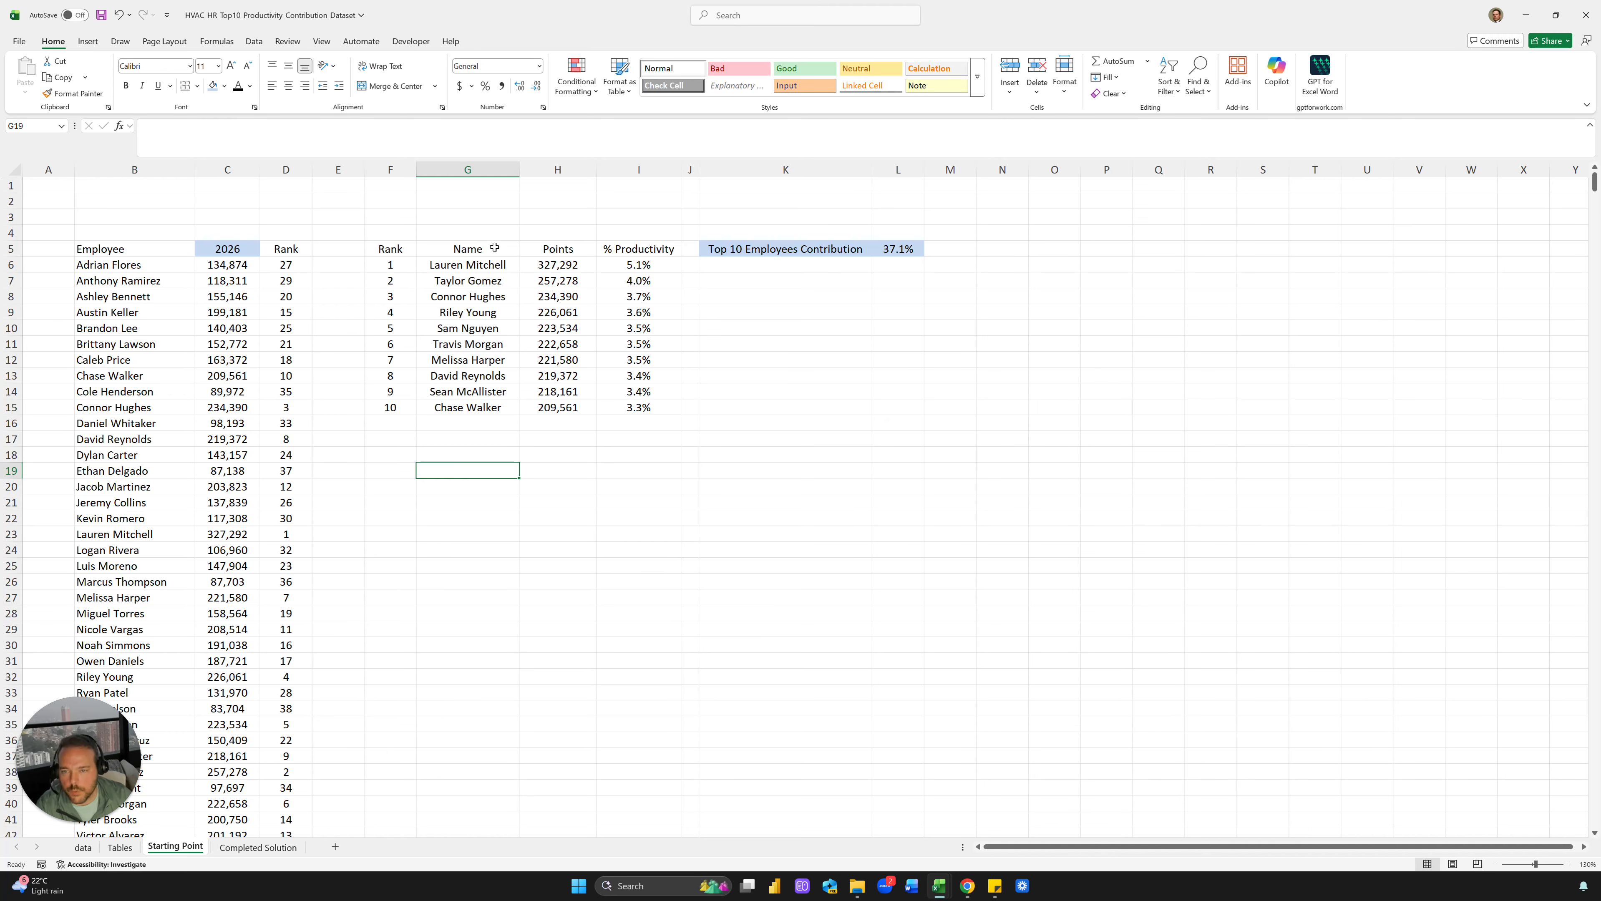
click(243, 847)
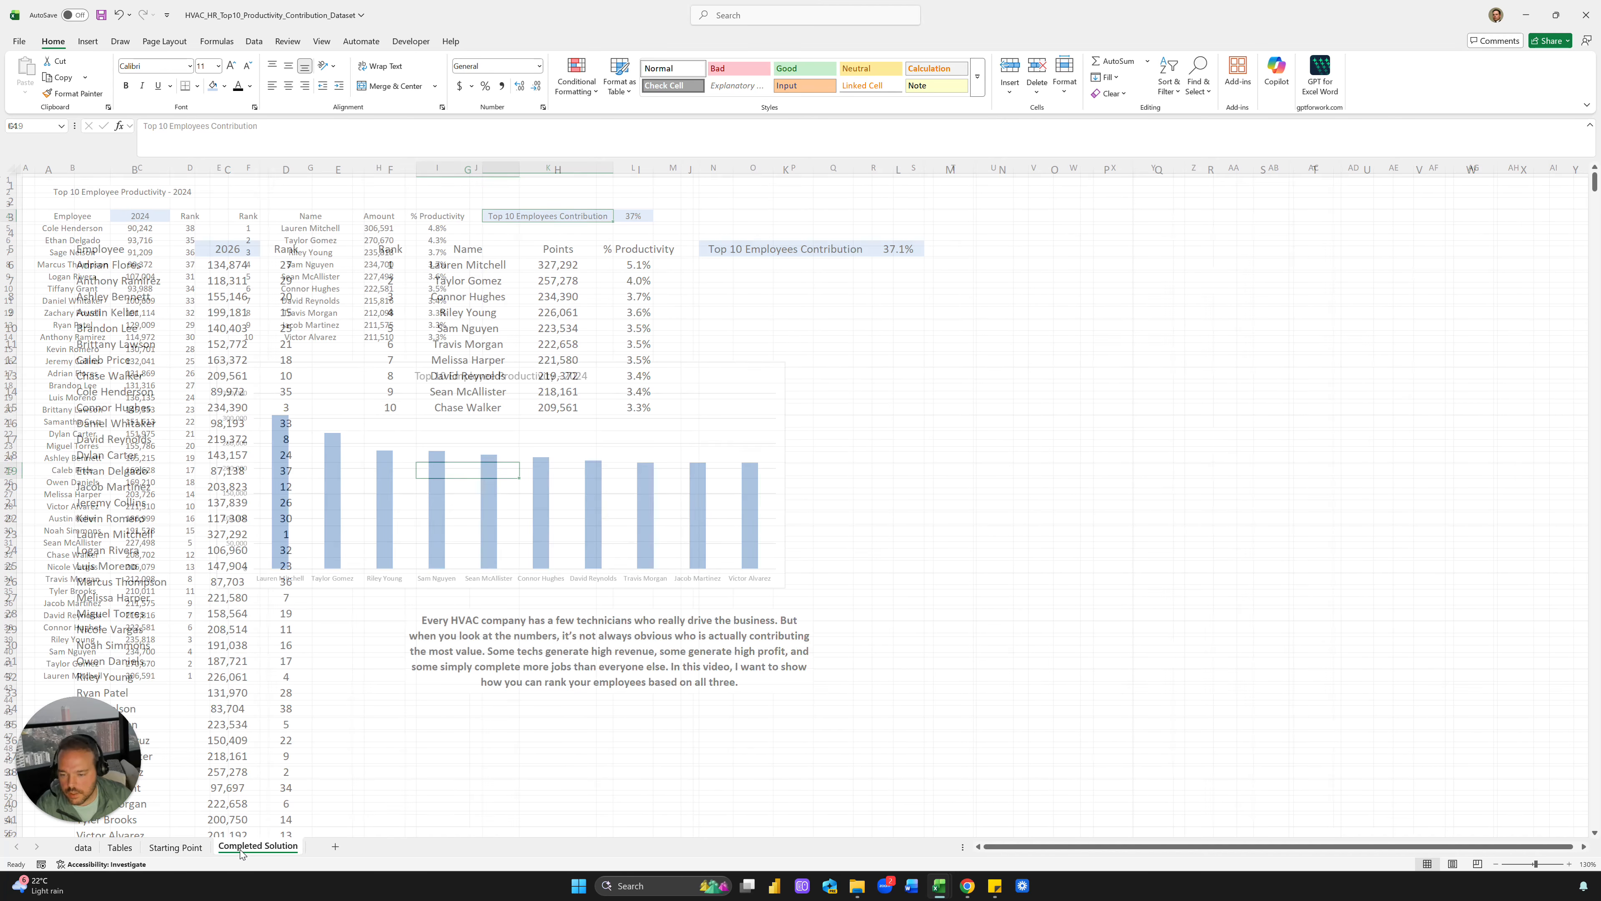
Insert a clustered column chart of G5:H15 Names and Points, placed and enlarged below the table
click(202, 845)
drag(467, 249, 541, 411)
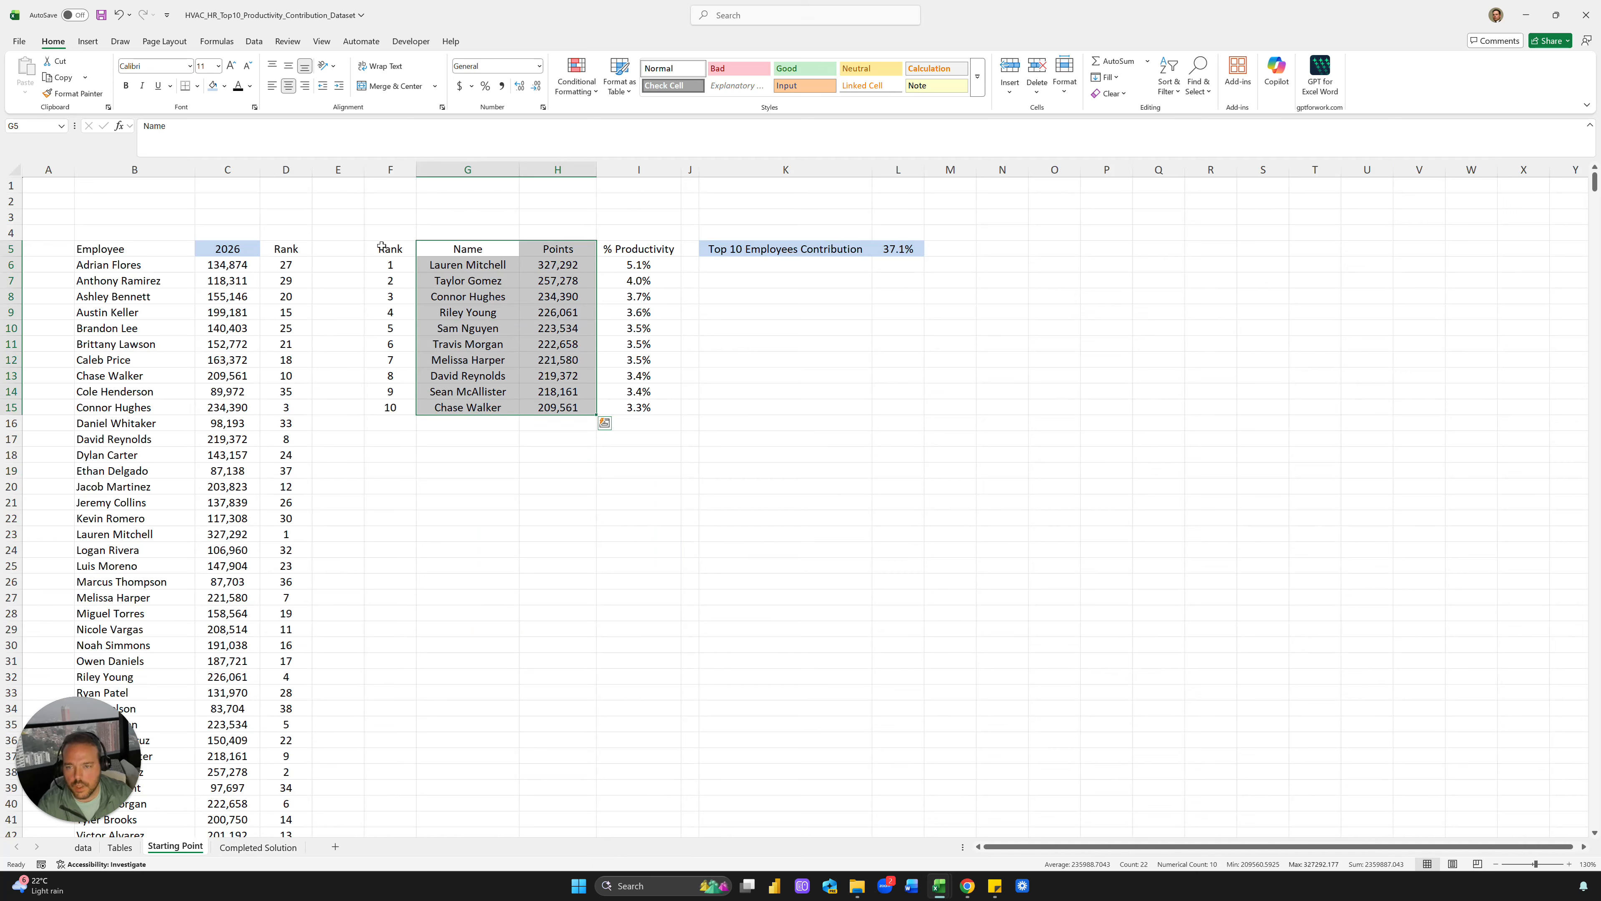
click(89, 41)
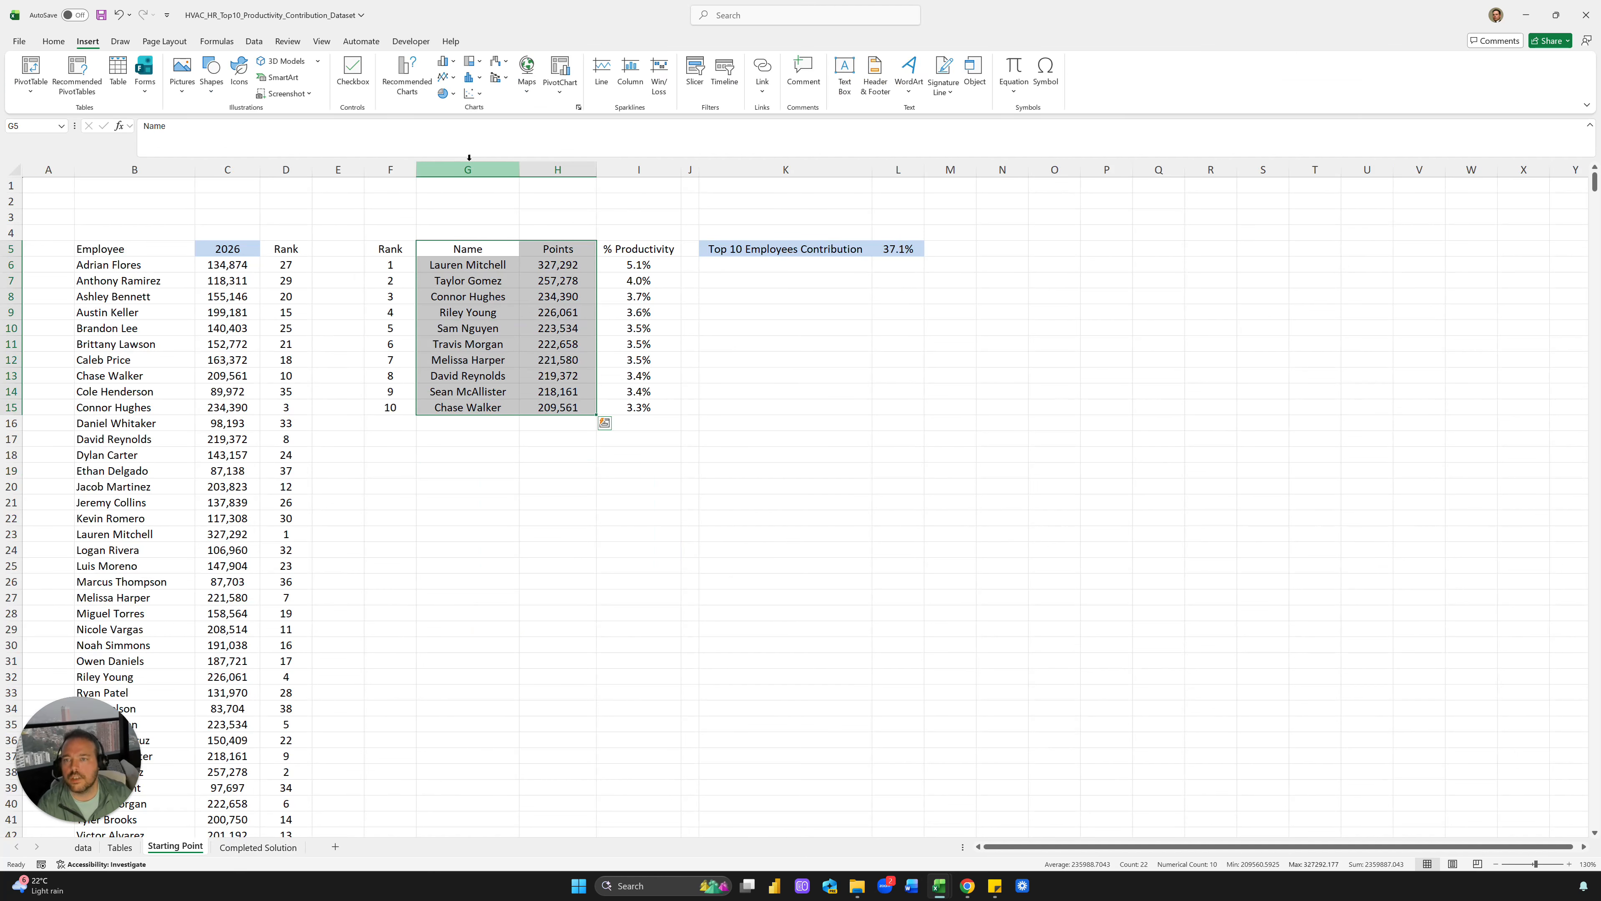
click(405, 74)
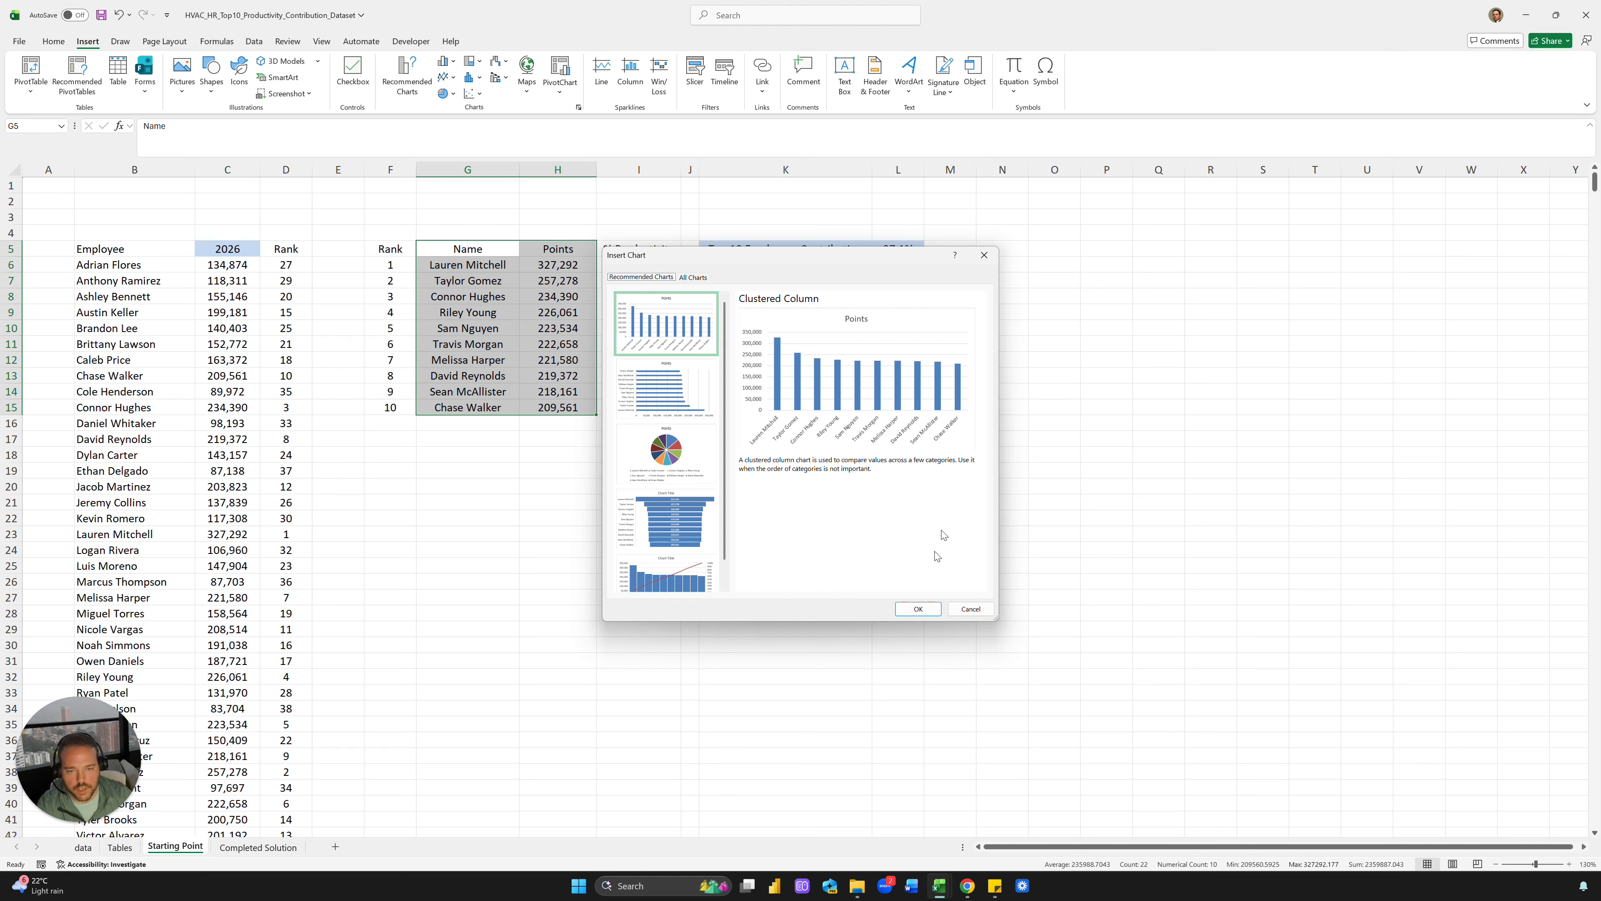
click(916, 607)
drag(869, 604, 642, 576)
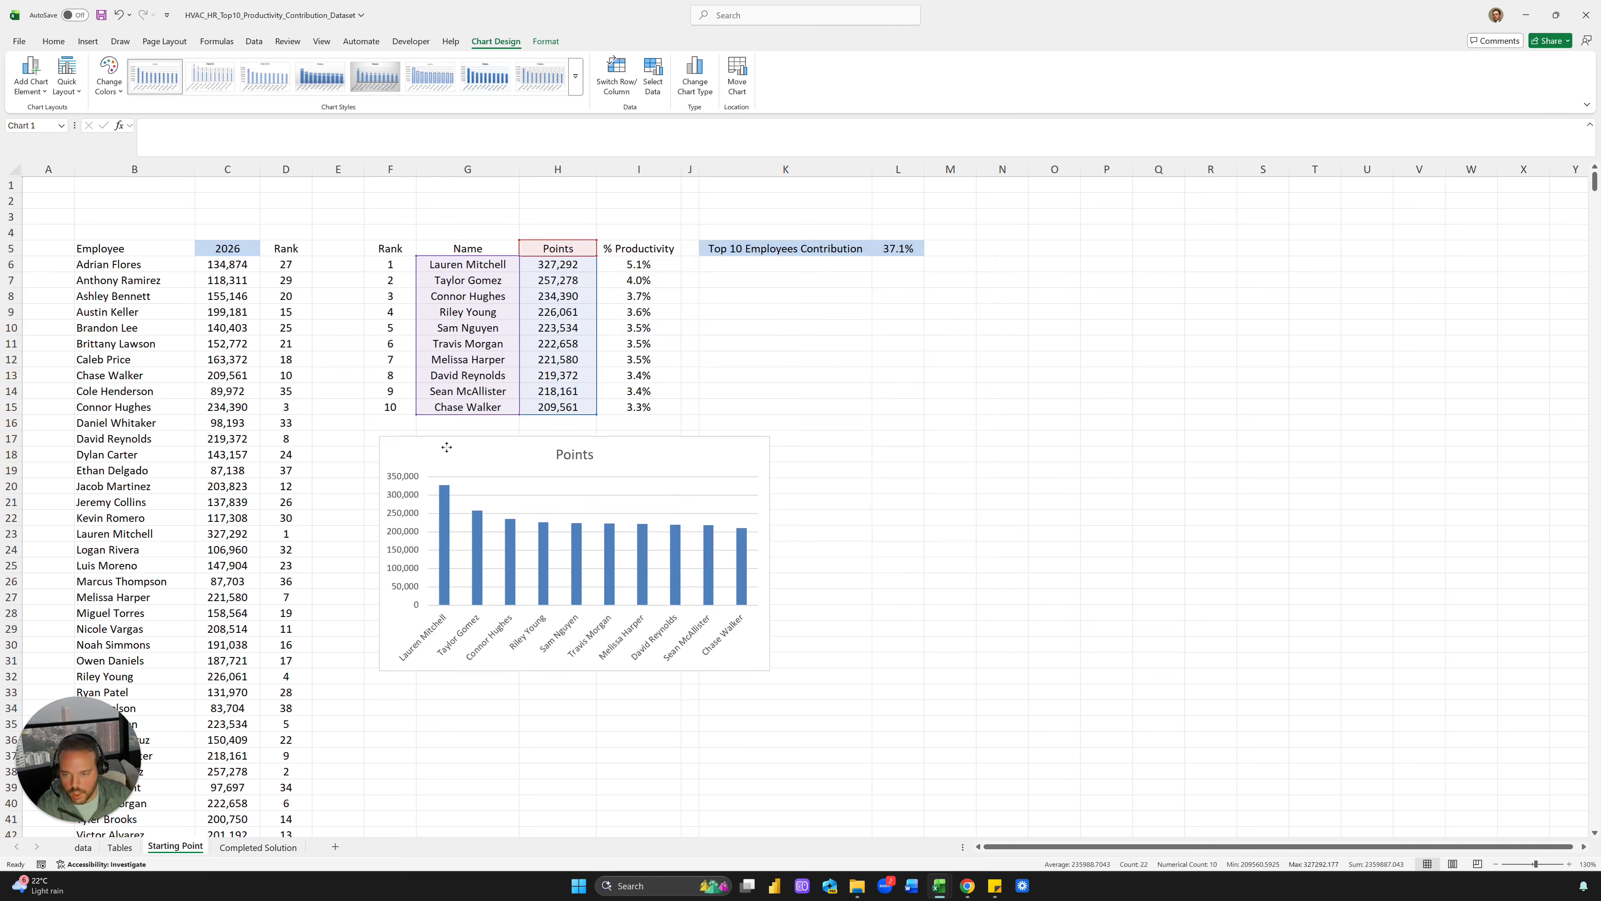
drag(769, 672, 1022, 683)
click(1158, 613)
click(258, 847)
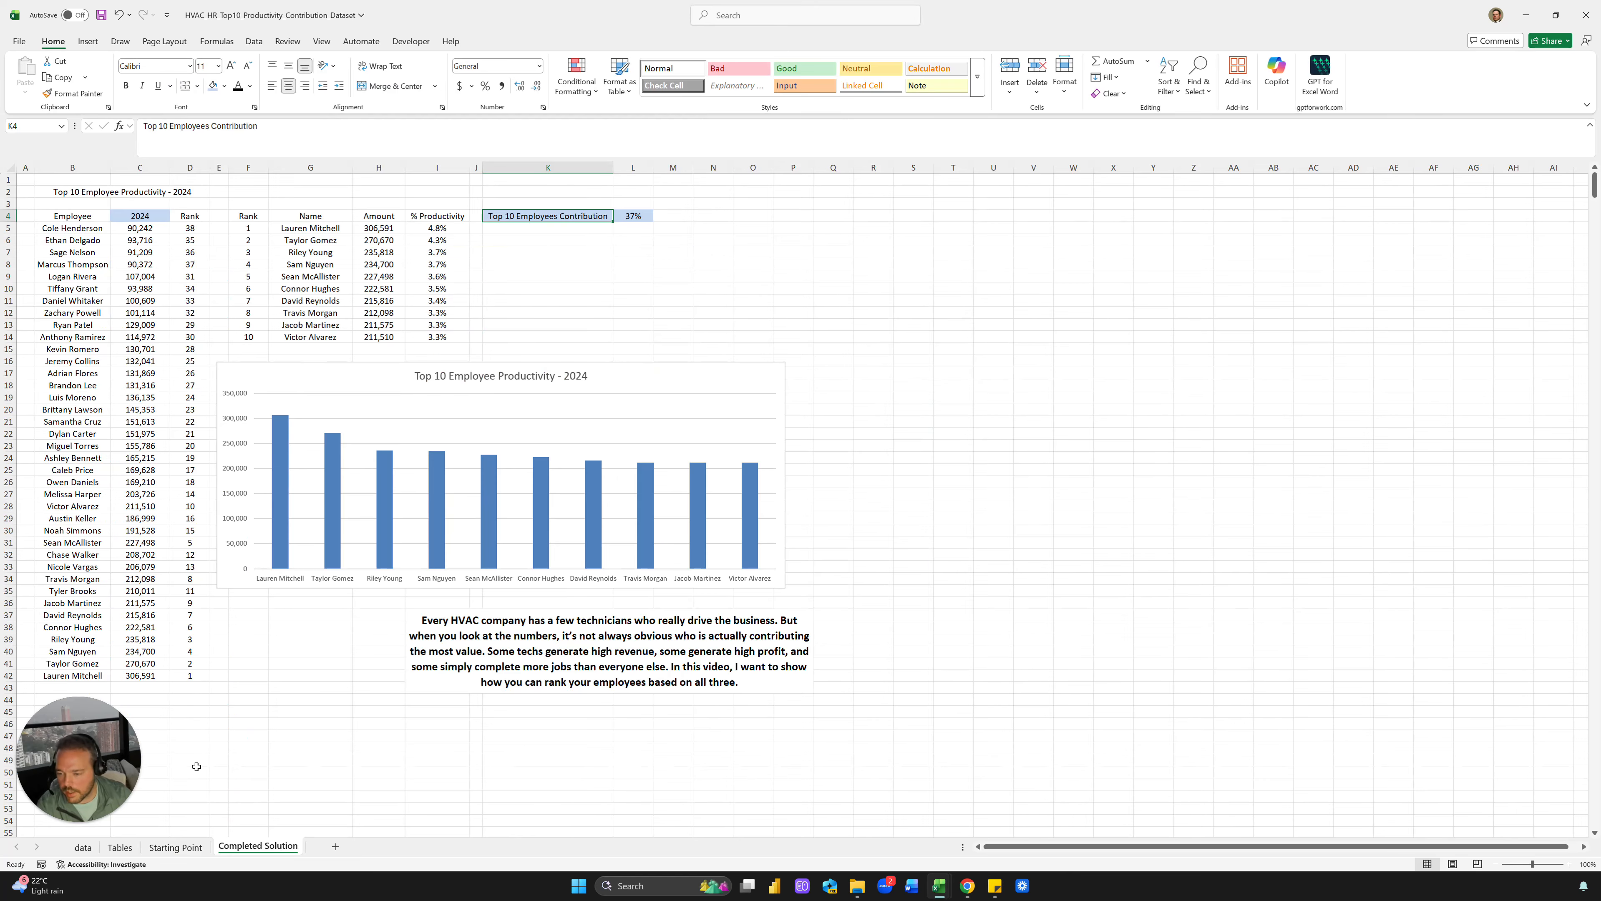
Copy the title from Completed Solution and paste it into B3 on Starting Point
click(175, 847)
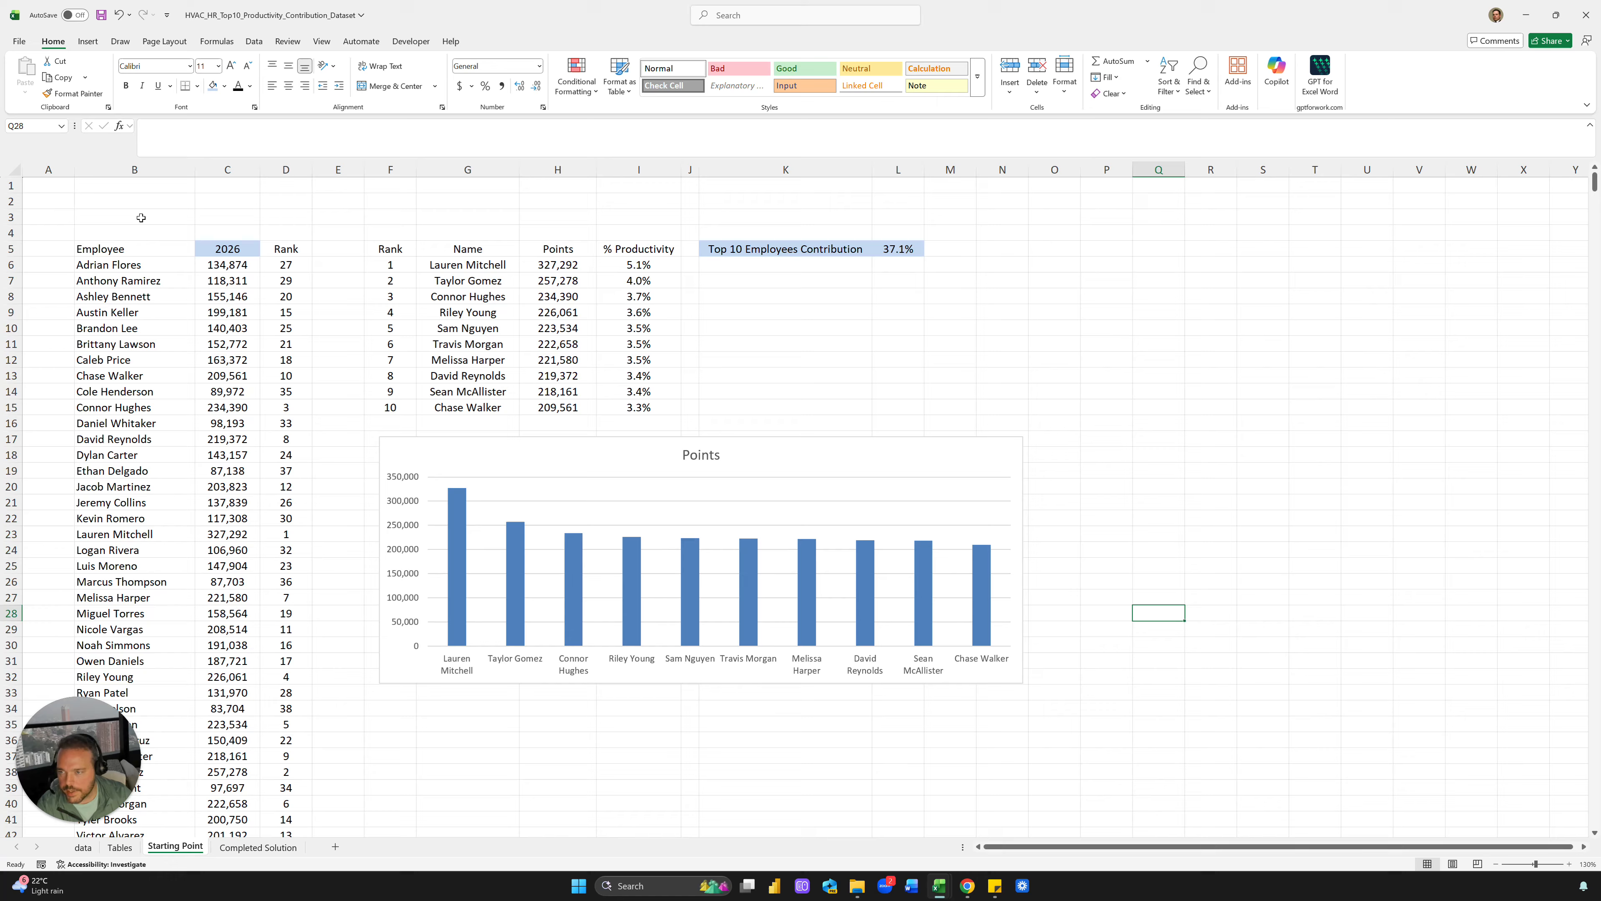
click(140, 218)
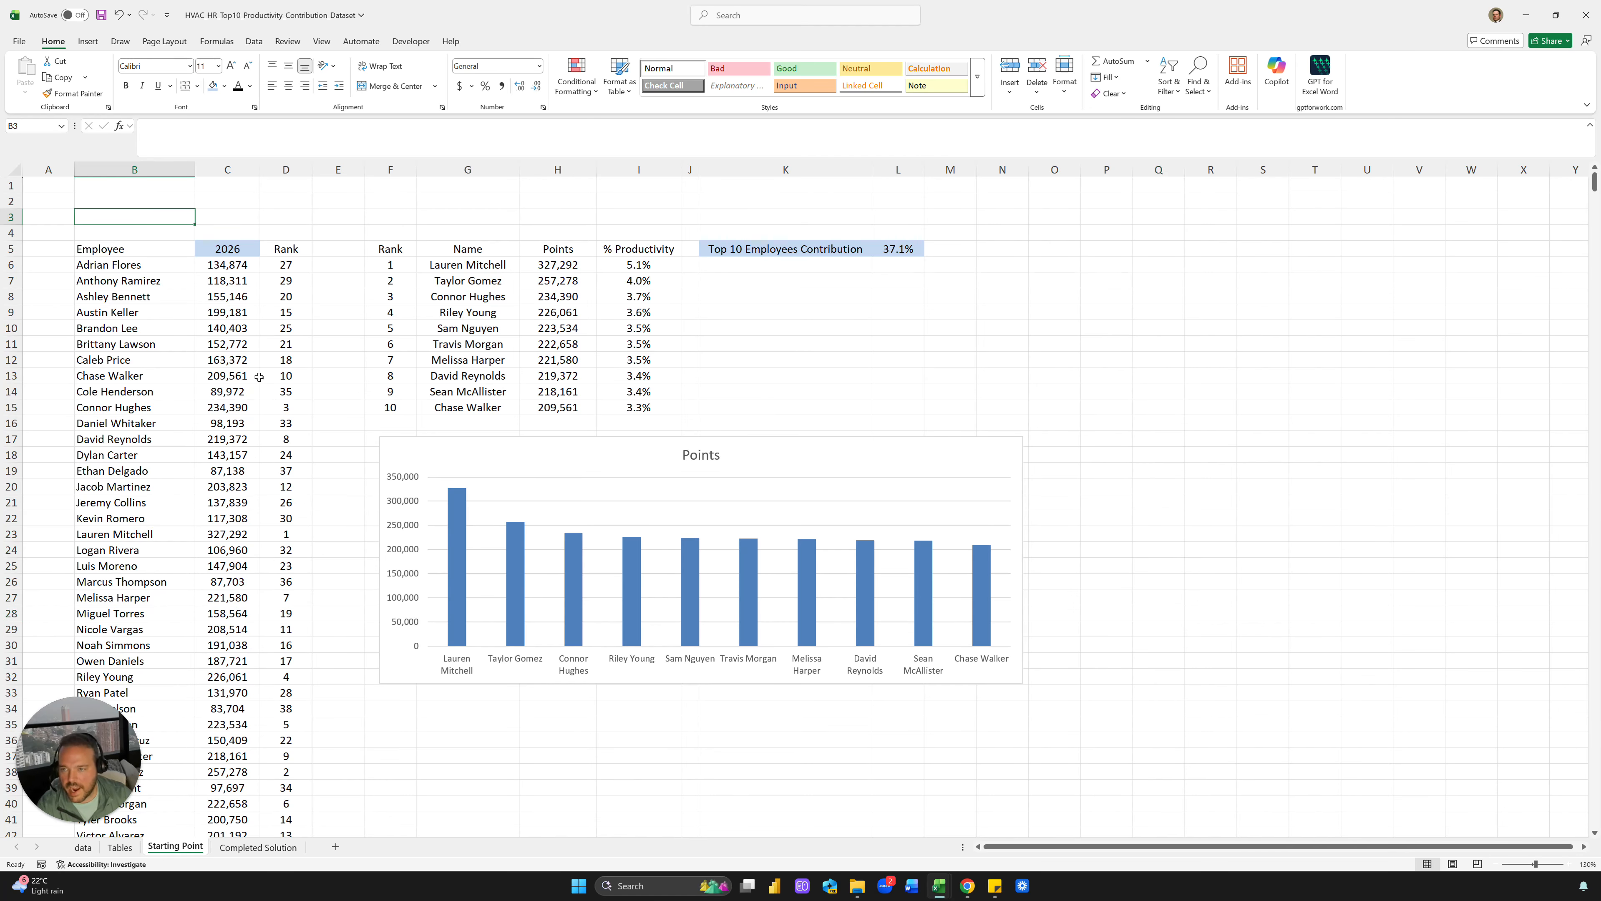
text(="Top 1)
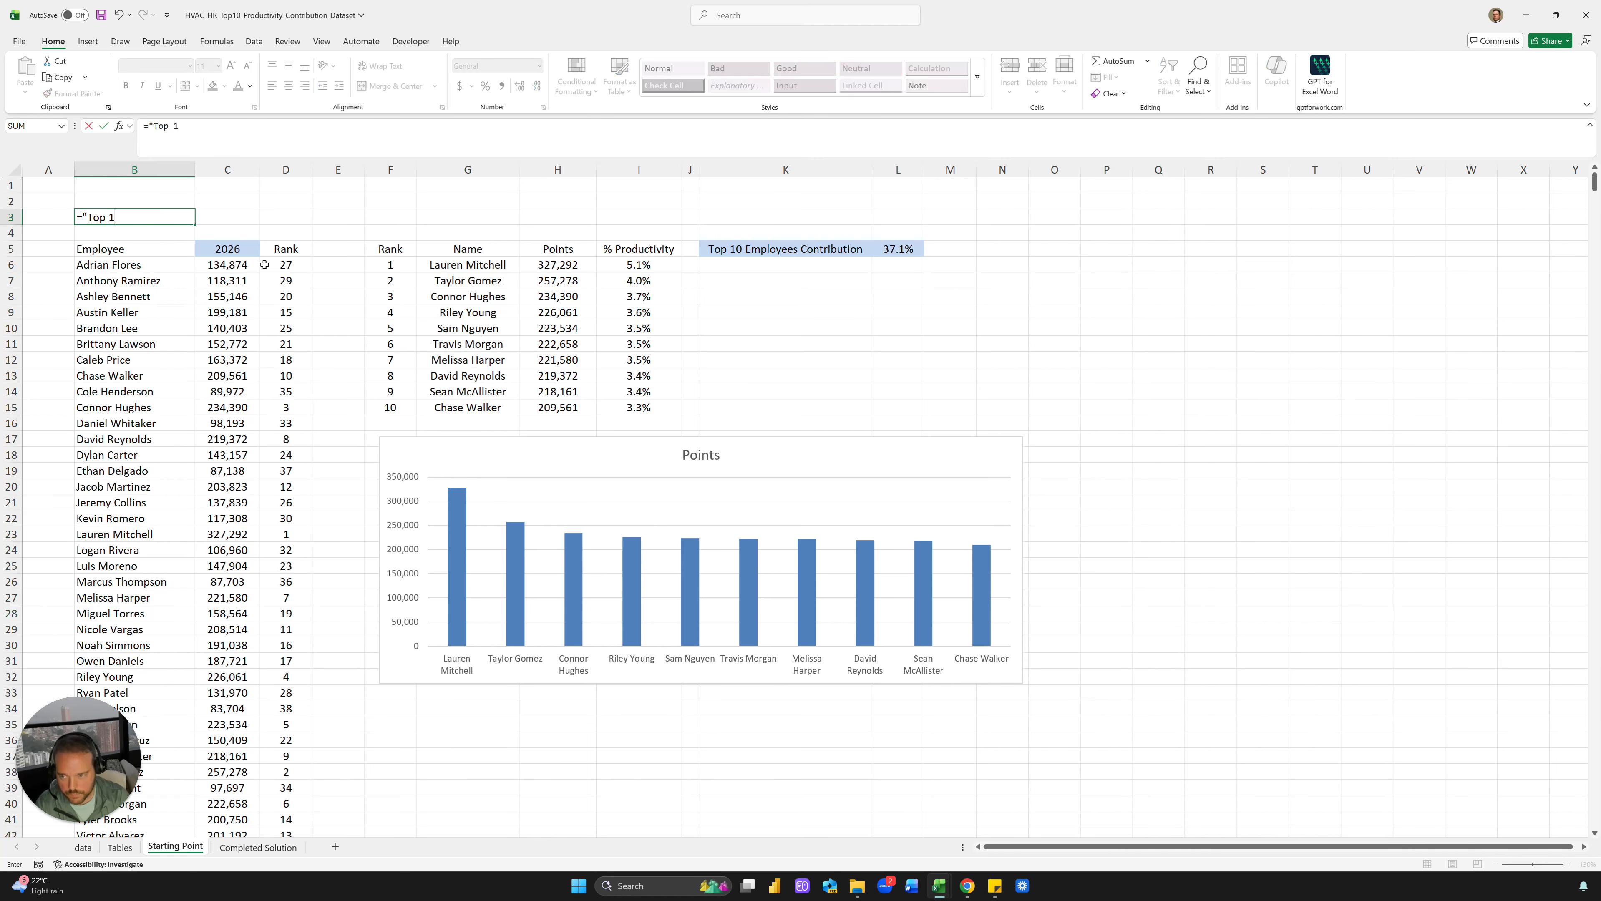
key(Escape)
click(252, 847)
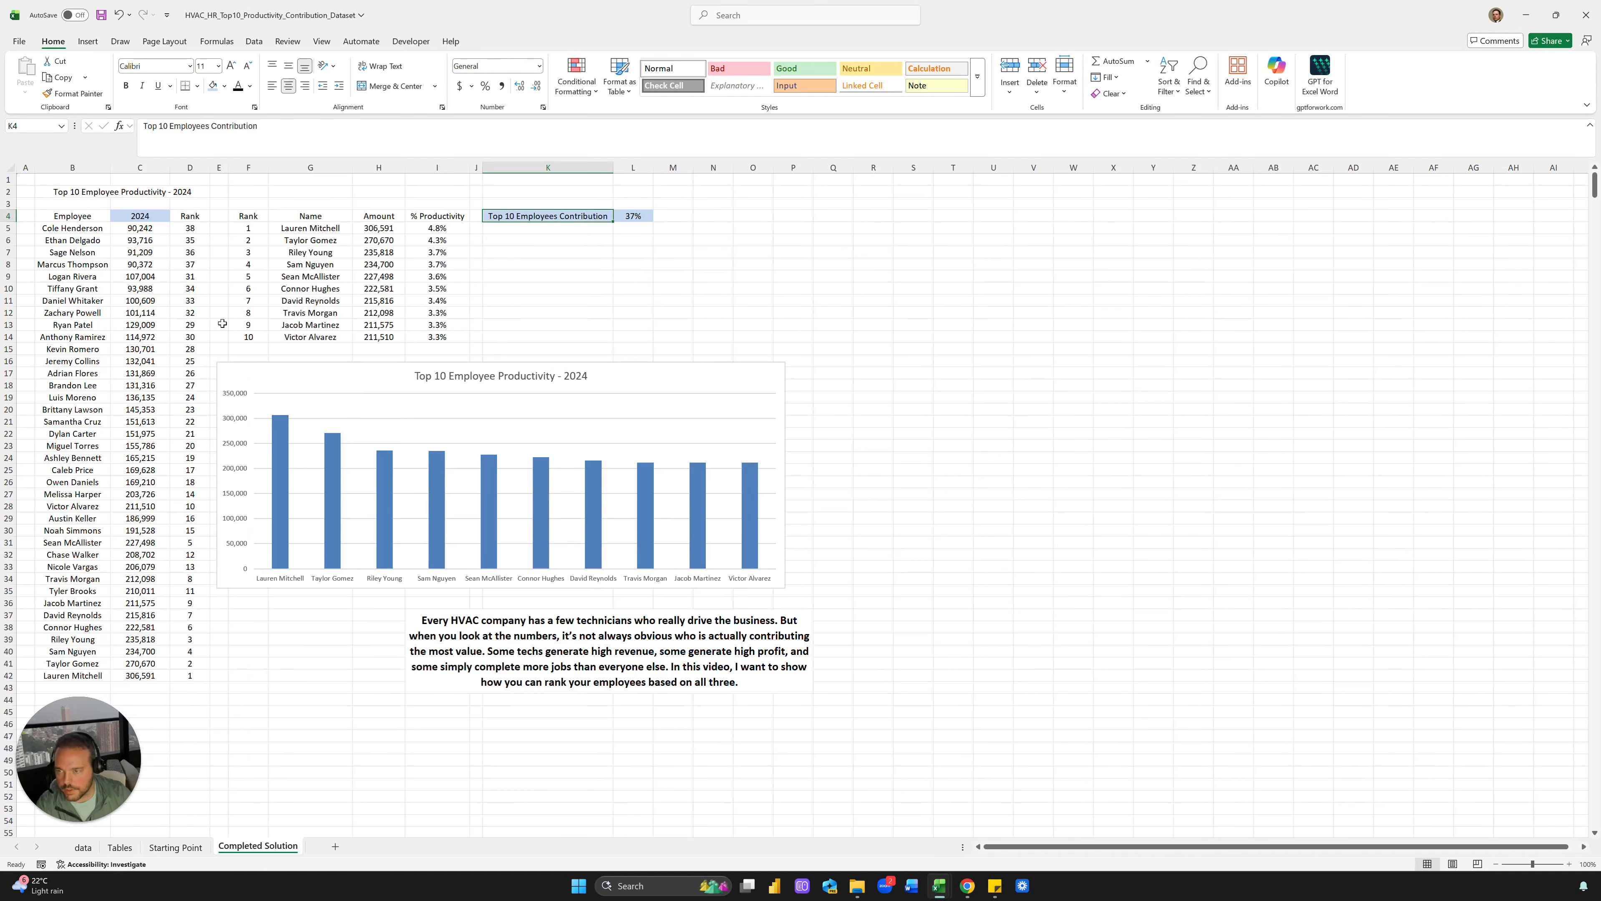
click(100, 191)
key(ctrl+c)
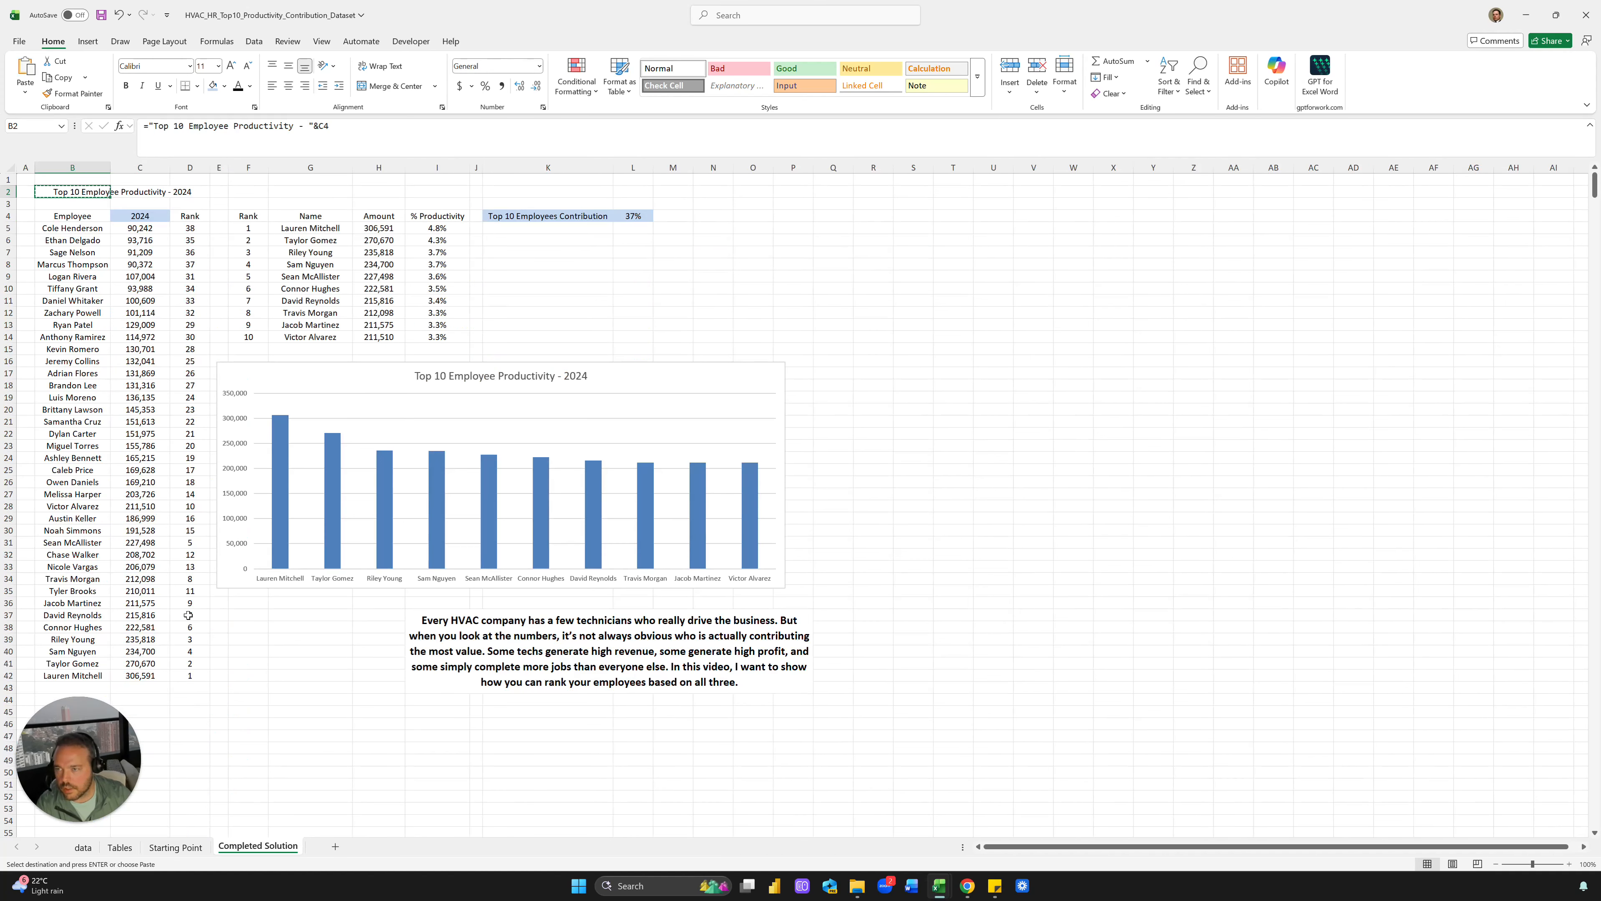
key(ctrl+Page_Up)
key(ctrl+v)
key(ctrl)
key(ctrl)
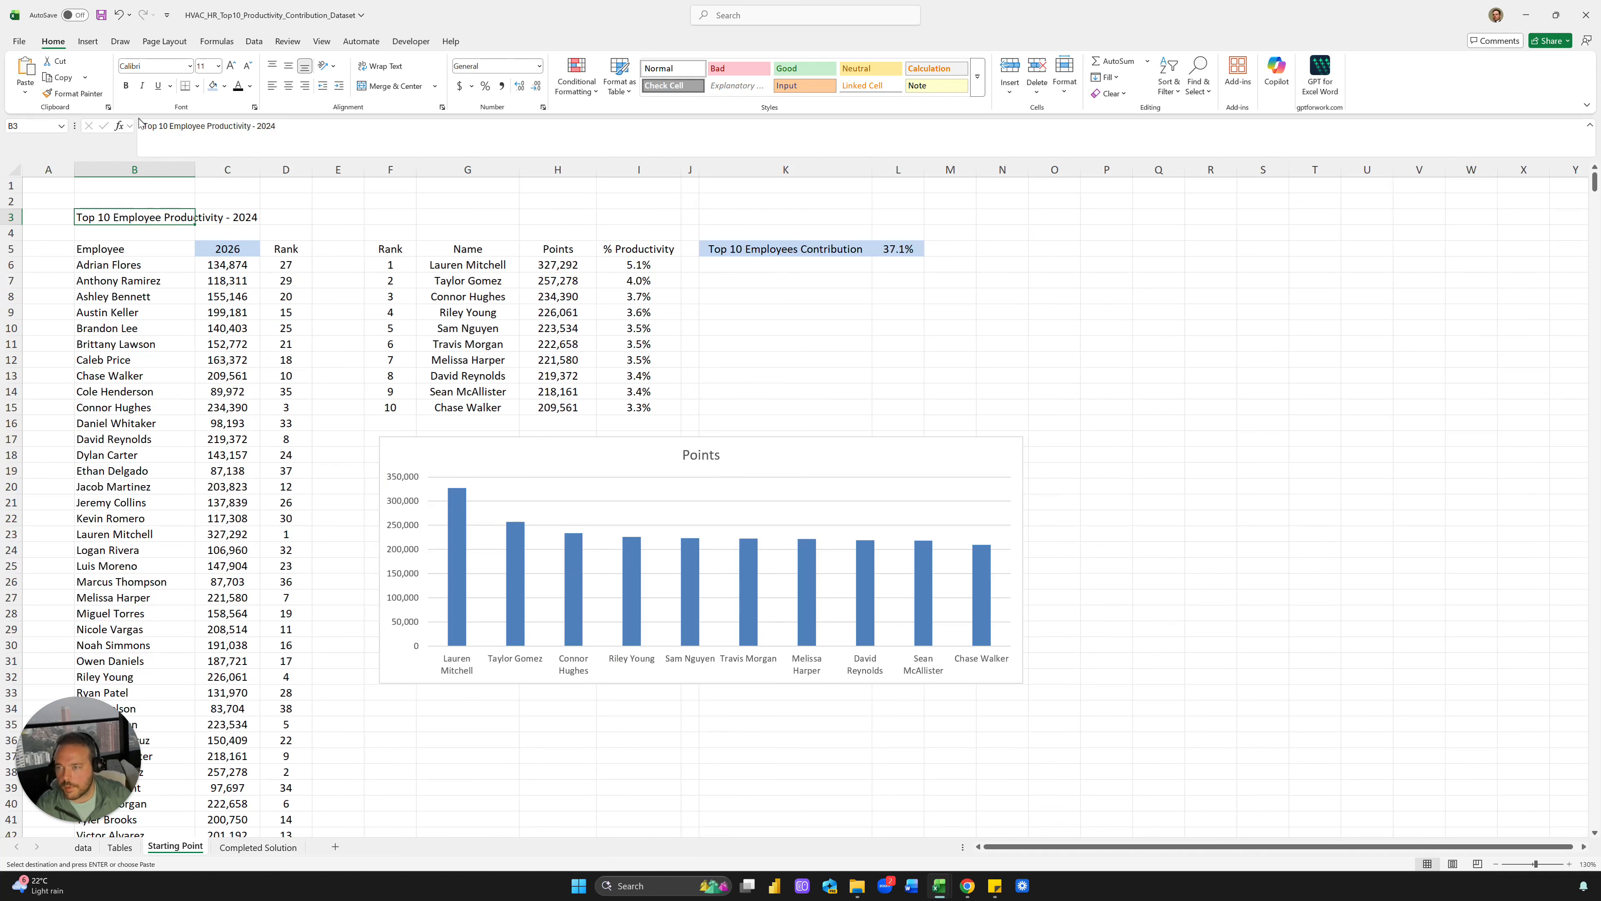
Turn B3 into the formula ="Top 10 Employee Productivity - "&C5
click(140, 125)
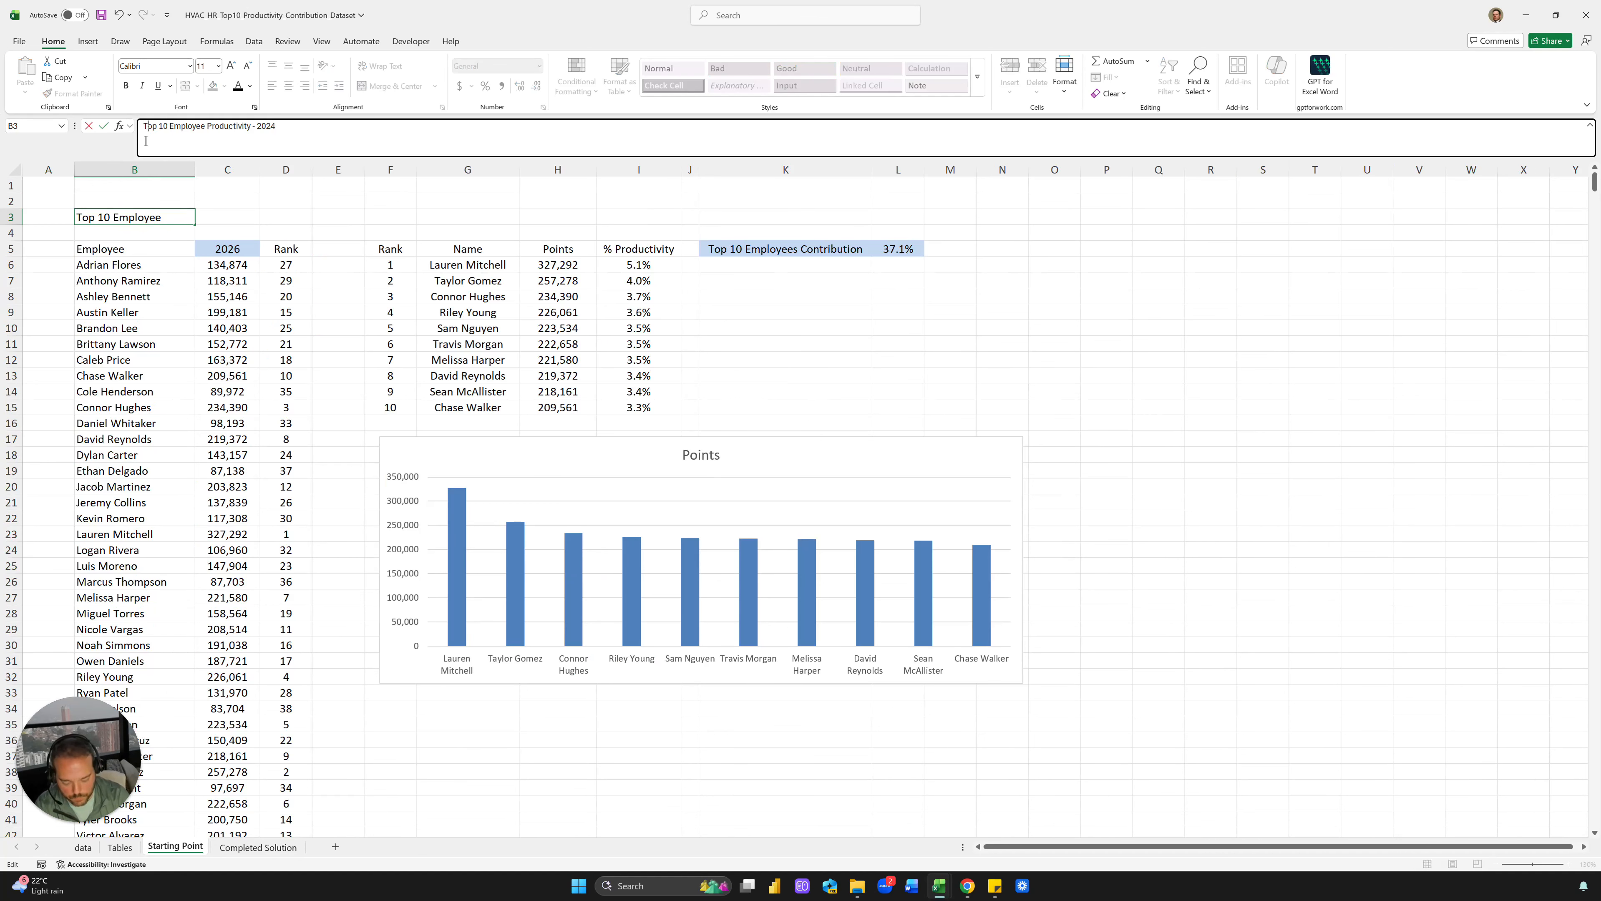
text(=")
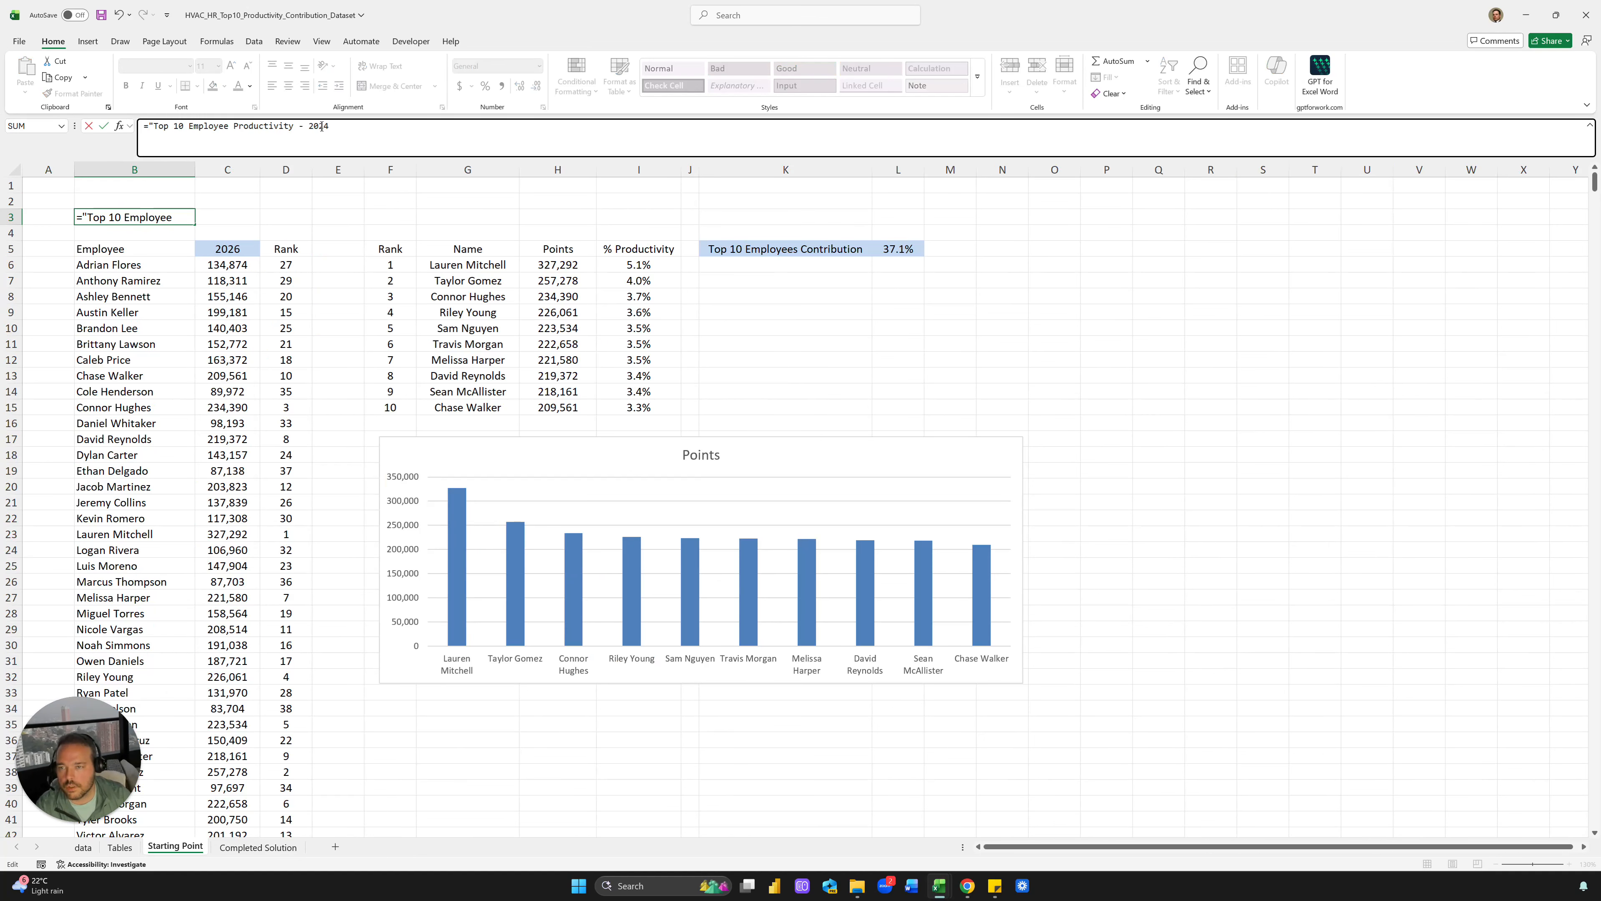
click(317, 138)
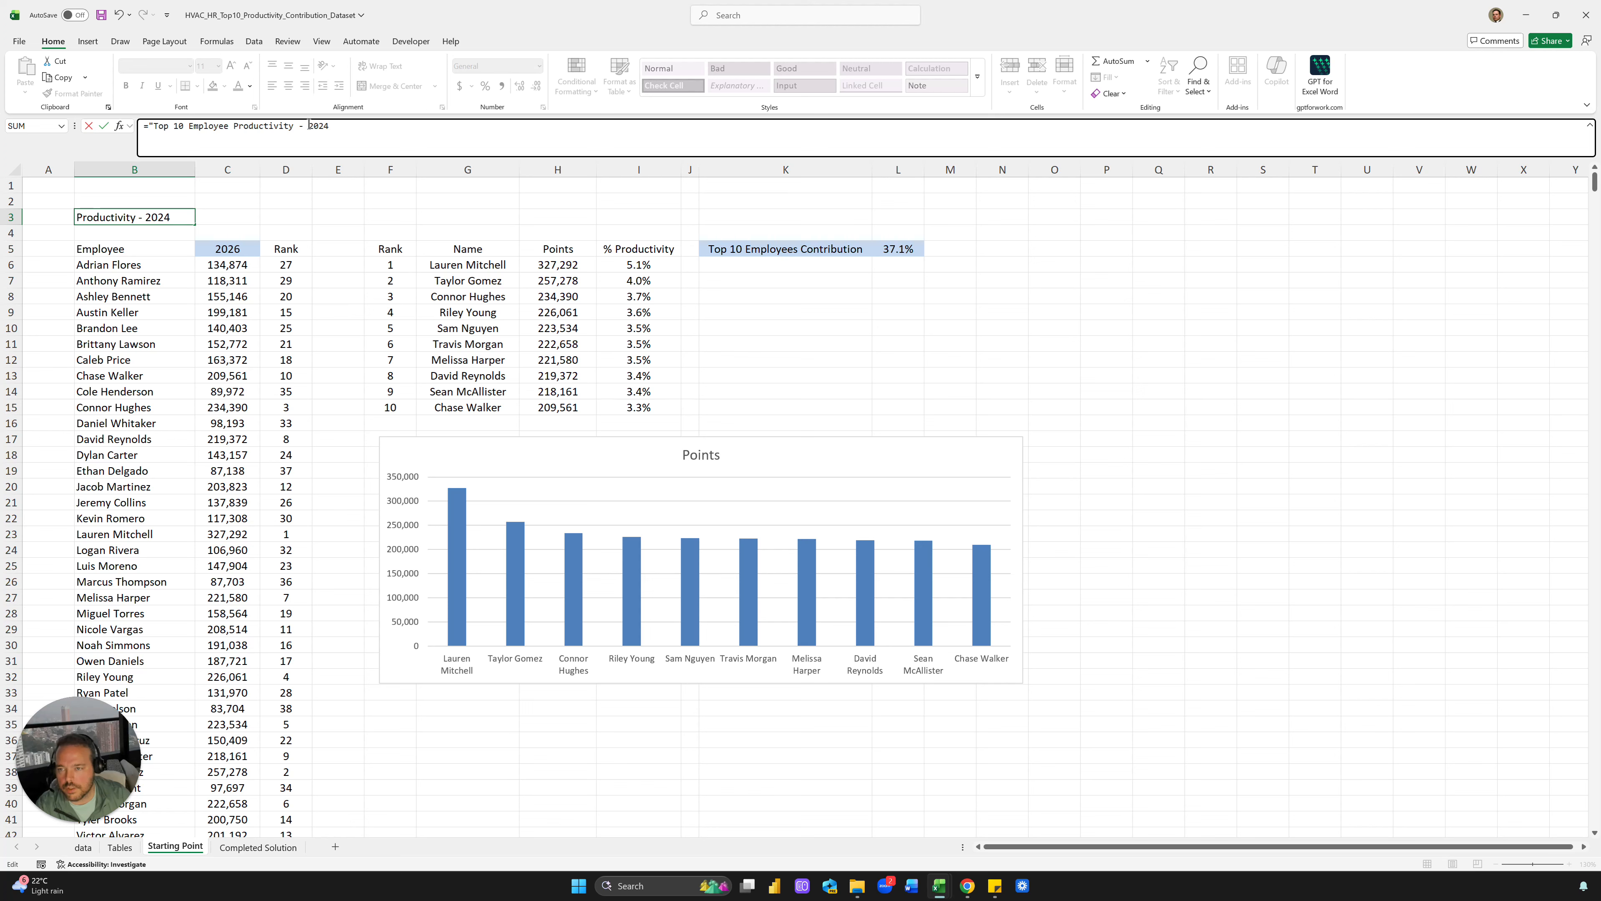
key(BackSpace)
key(BackSpace)
key(BackSpace)
key(BackSpace)
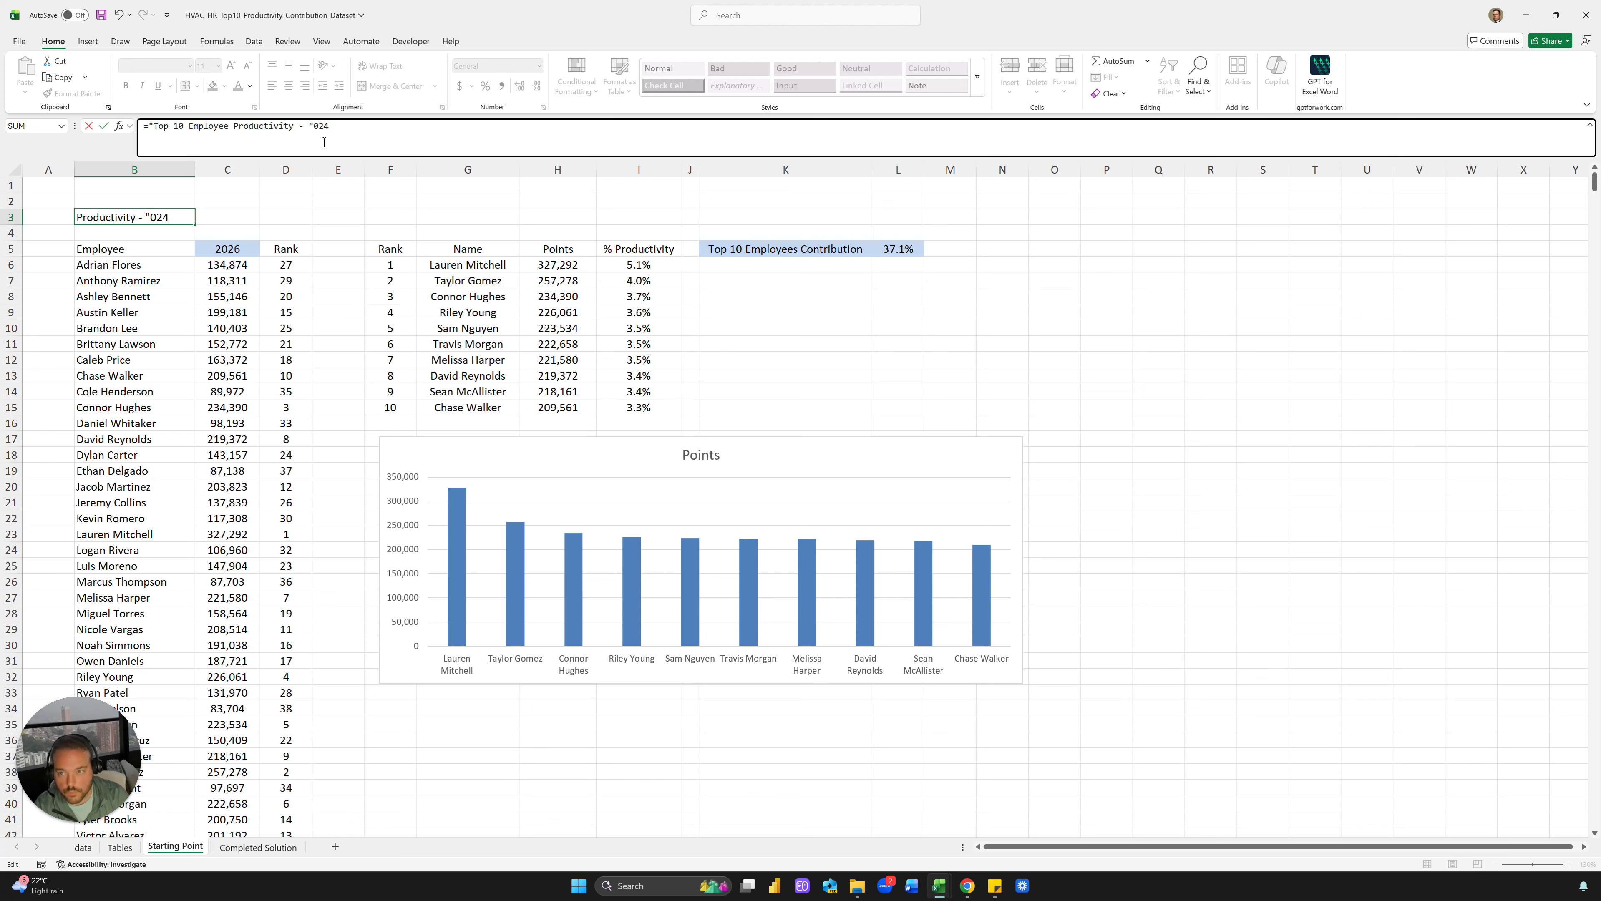
text(")
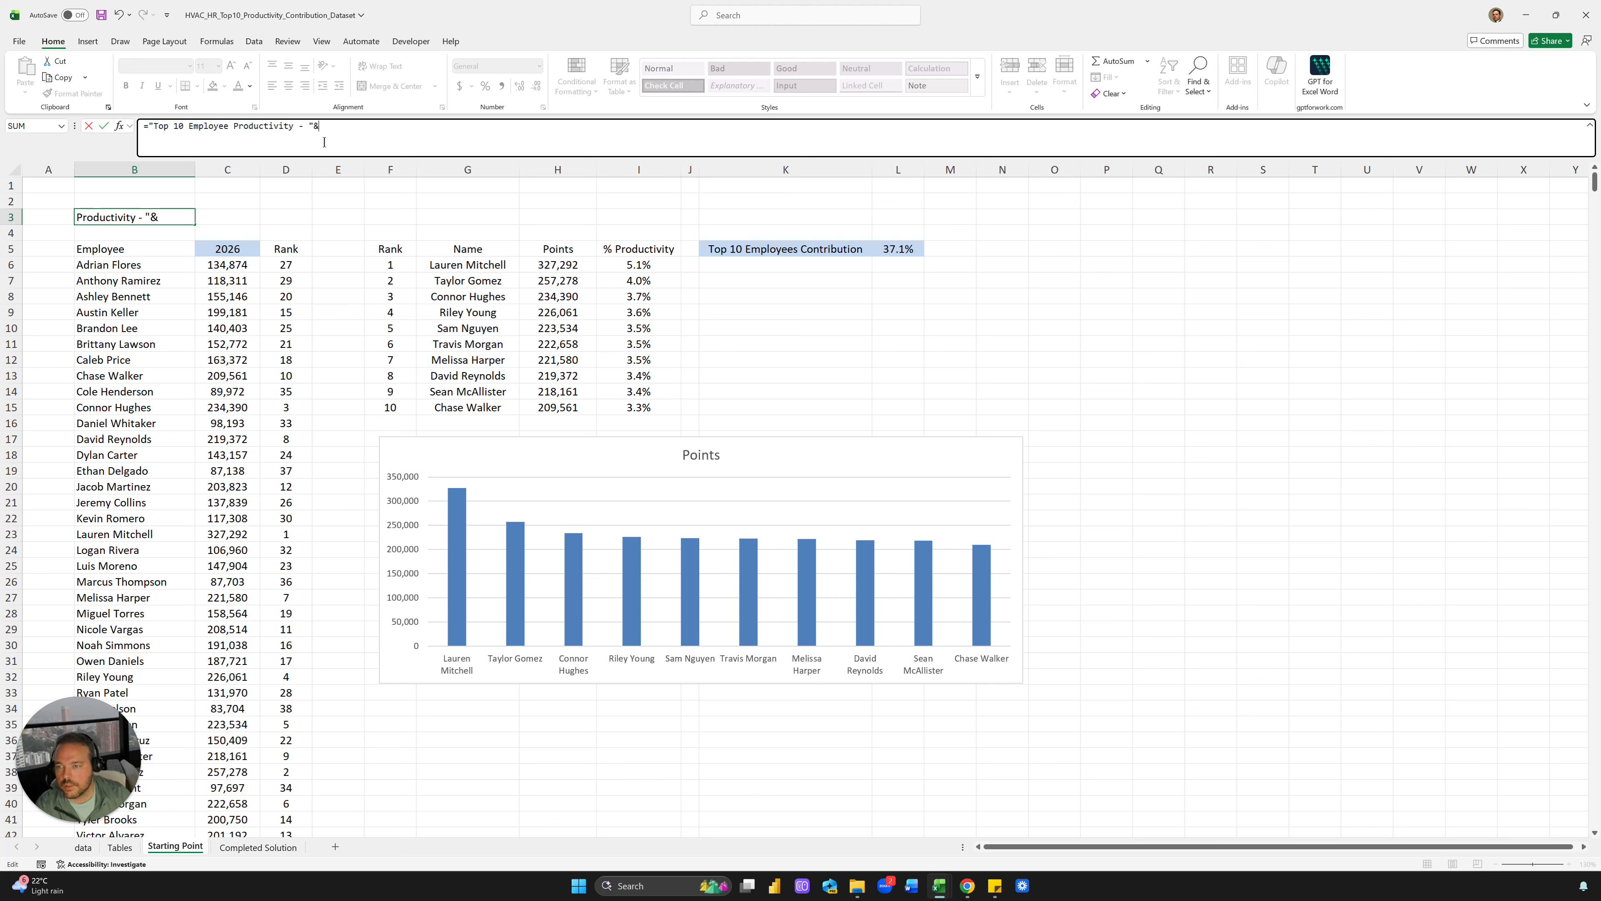
text(&)
click(249, 246)
key(Return)
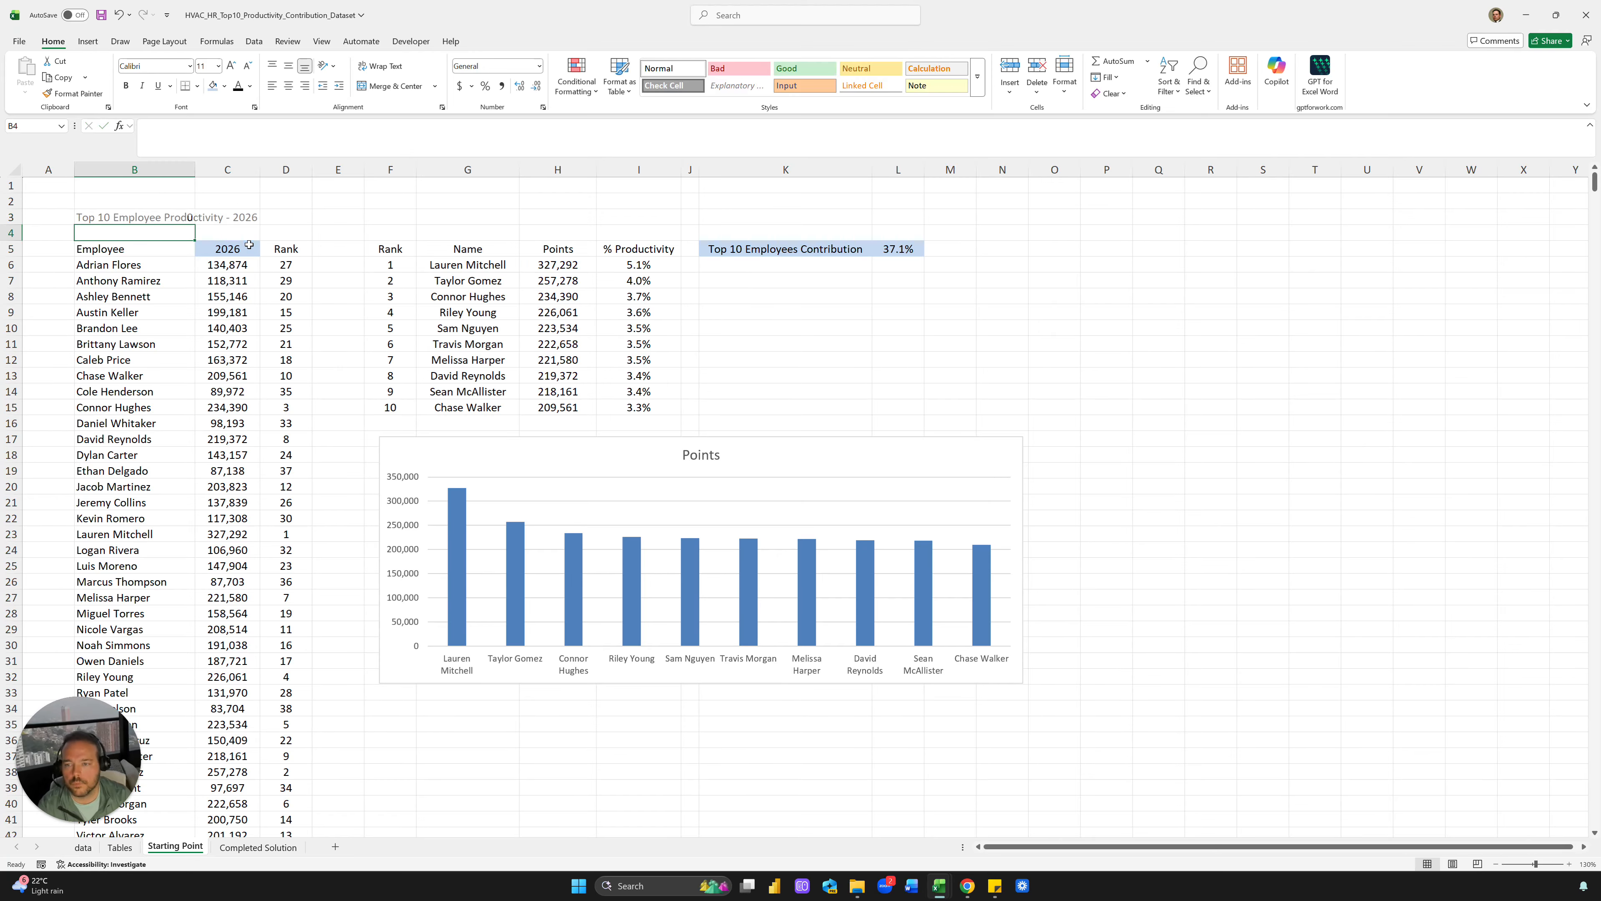
key(Up)
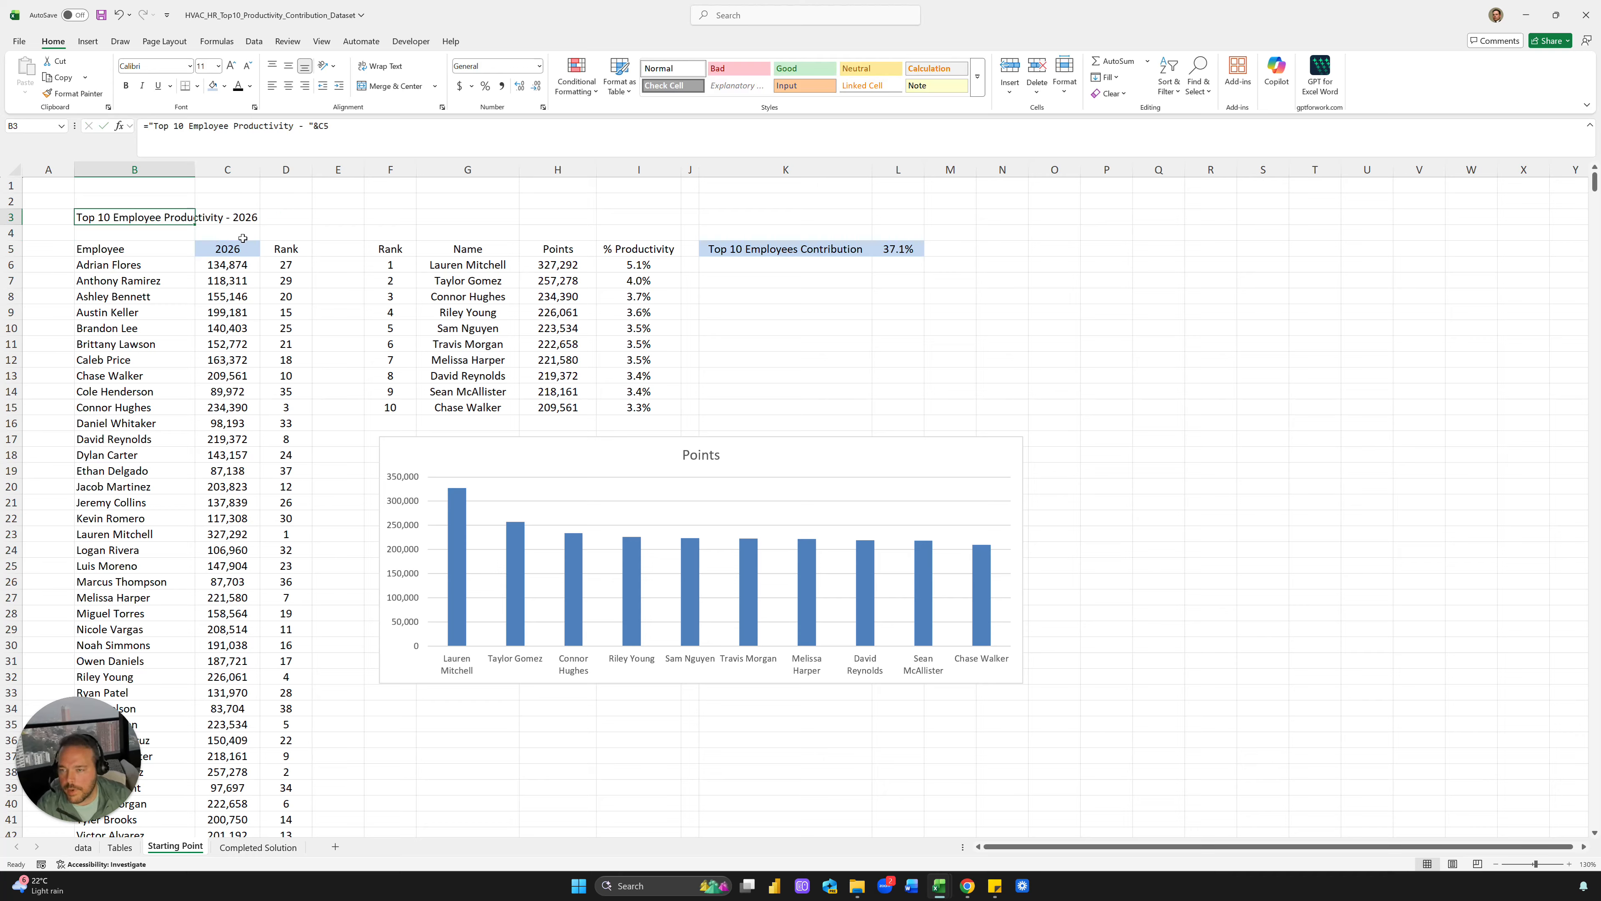
Set the year in C5 to 2025
click(251, 249)
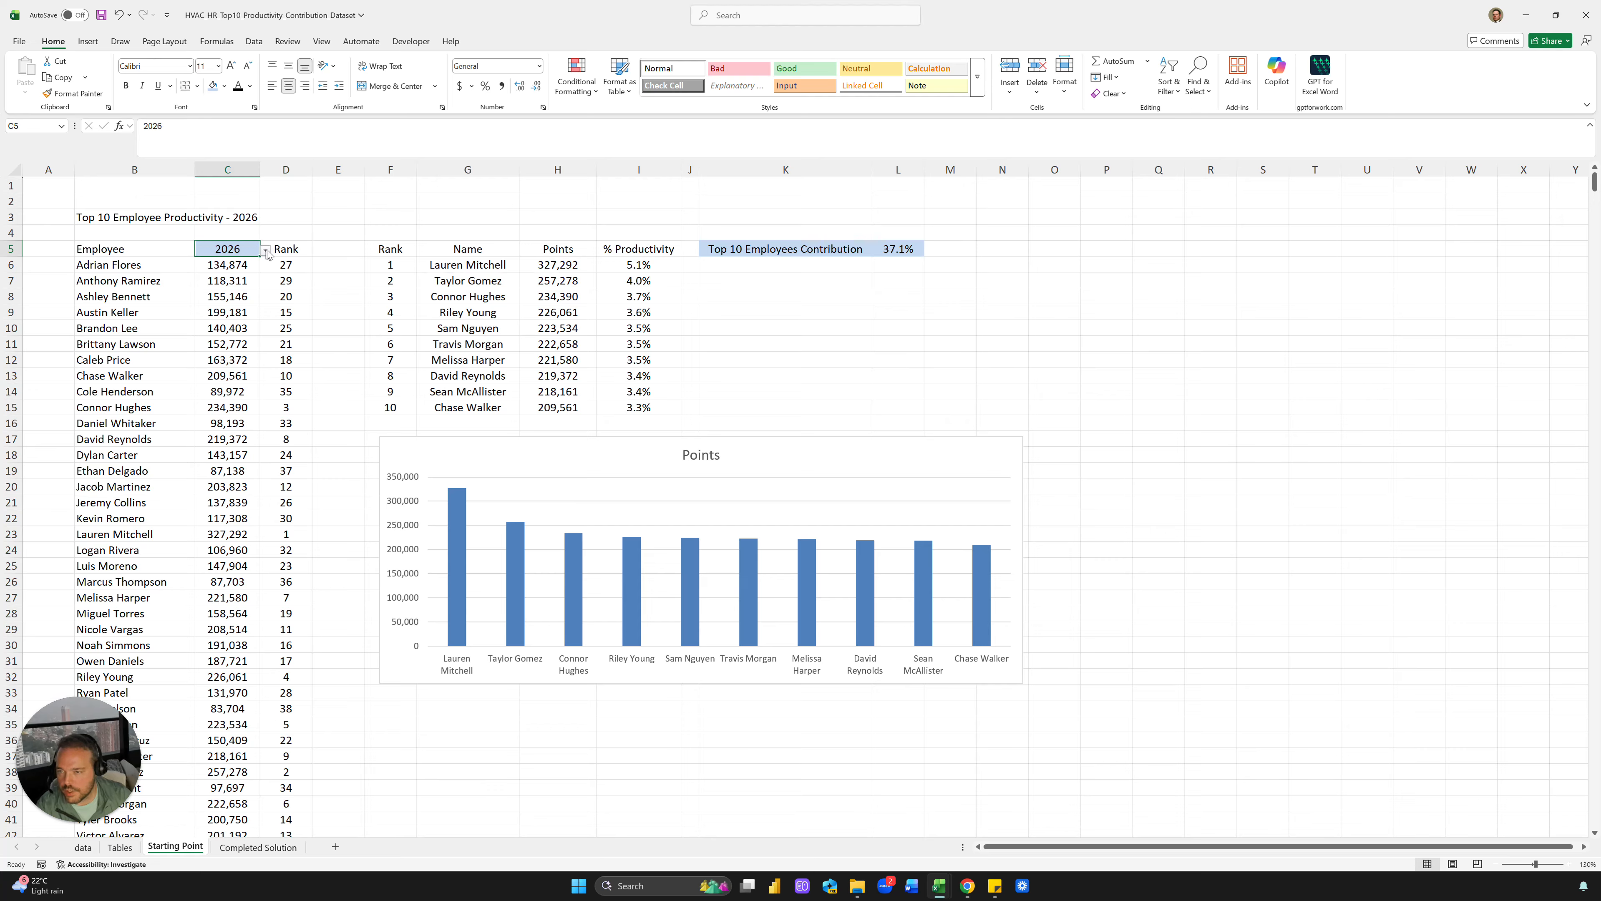
click(267, 253)
click(227, 273)
Link the column chart's title to cell B3 with the formula =B3
click(245, 218)
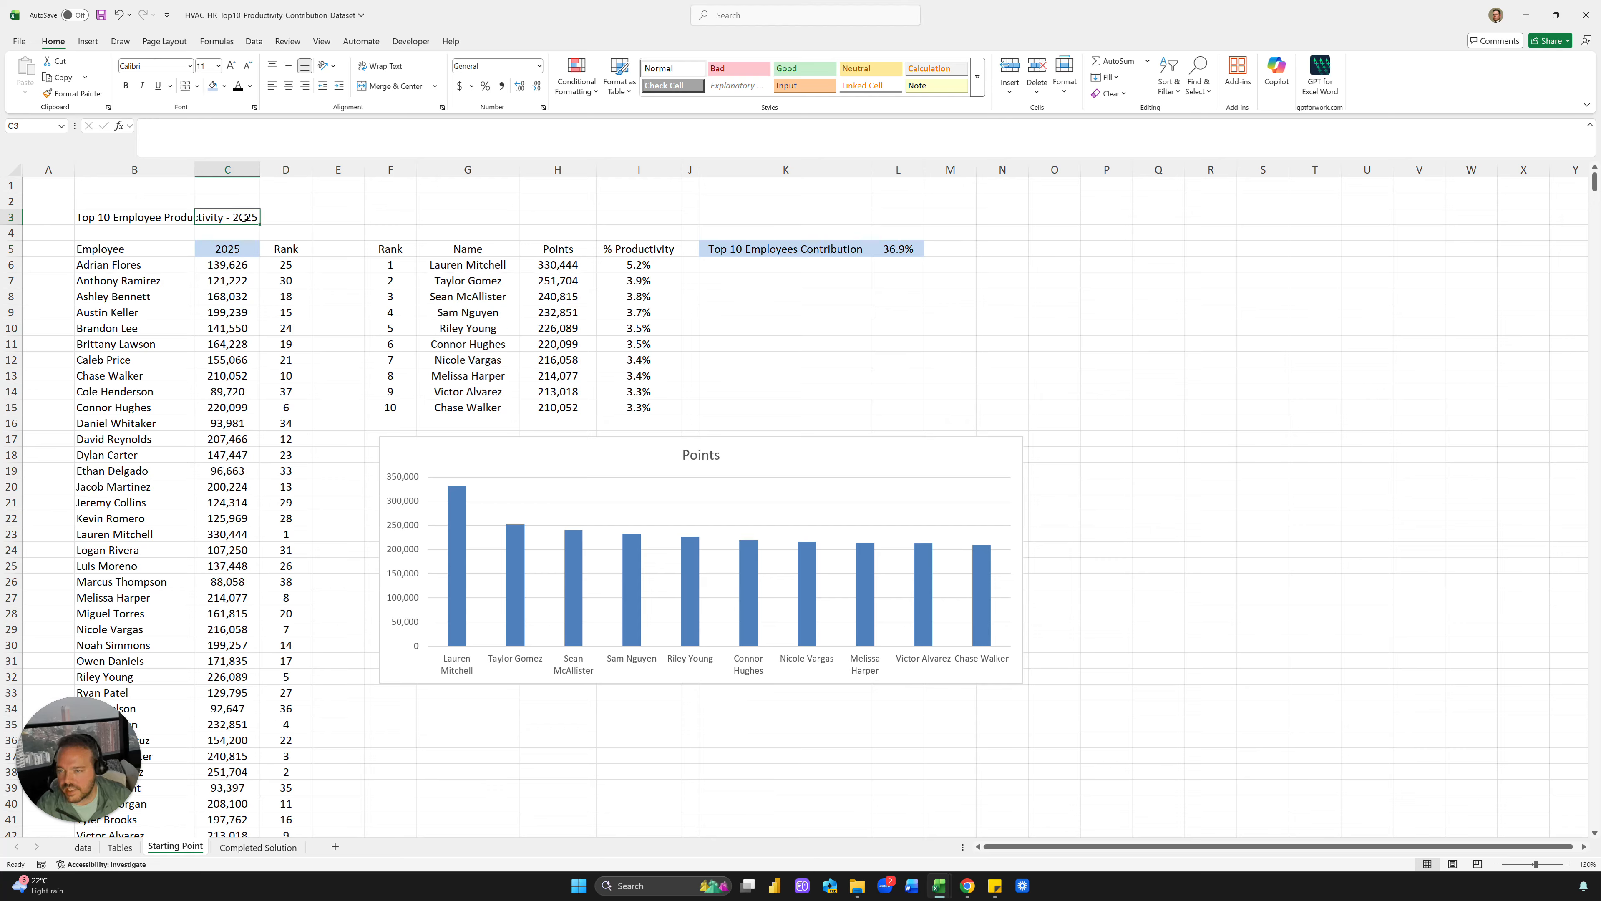
click(142, 221)
click(698, 459)
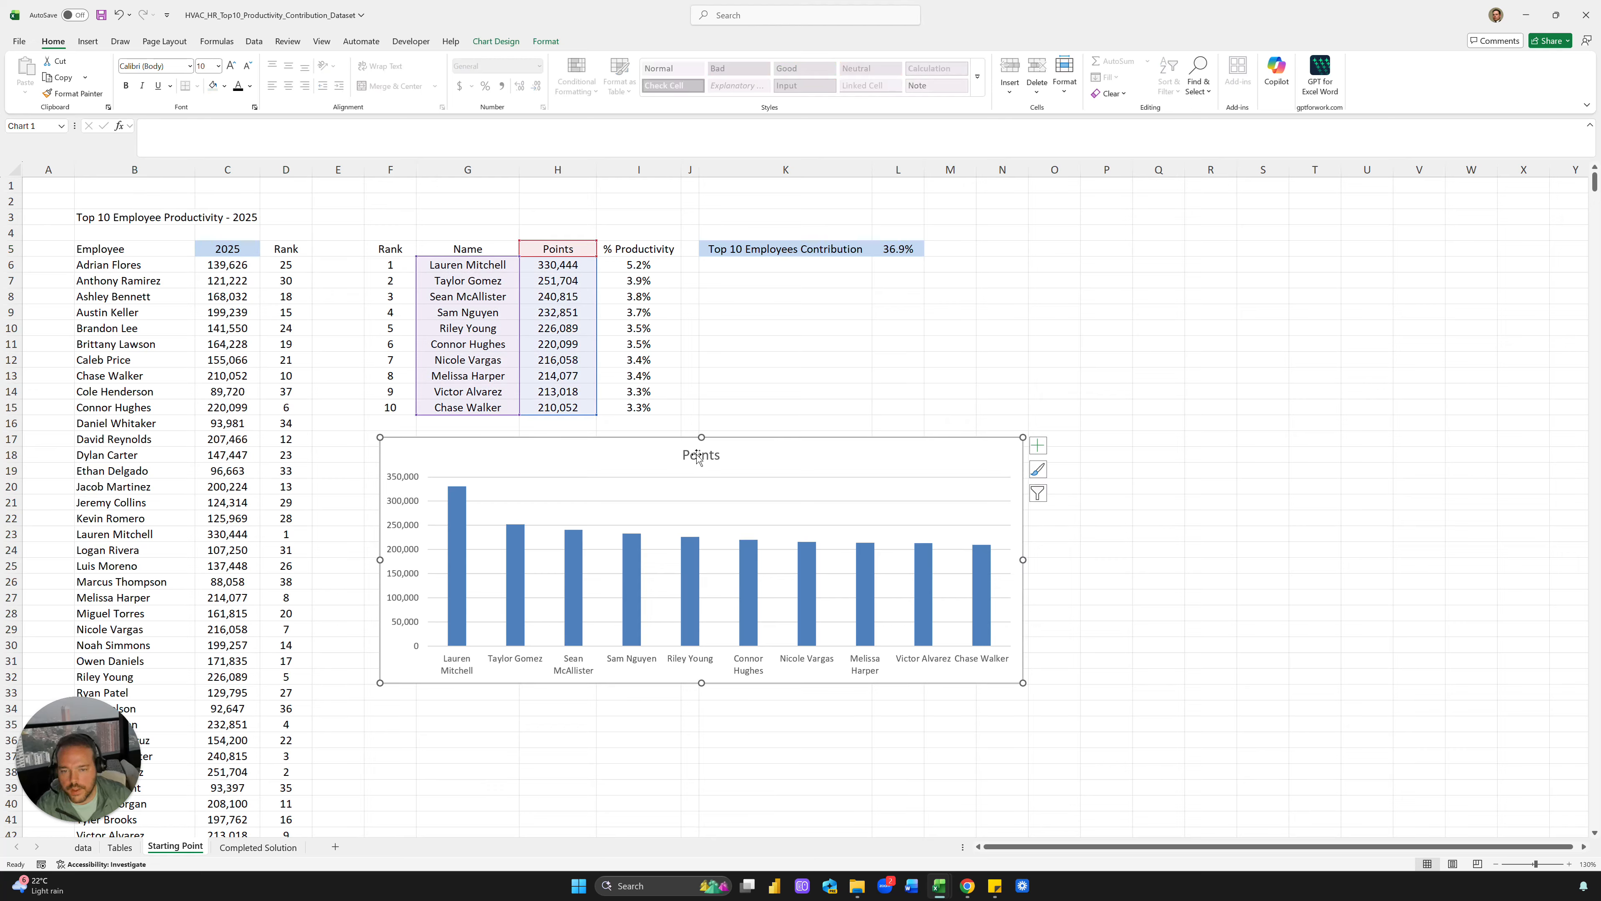
click(698, 456)
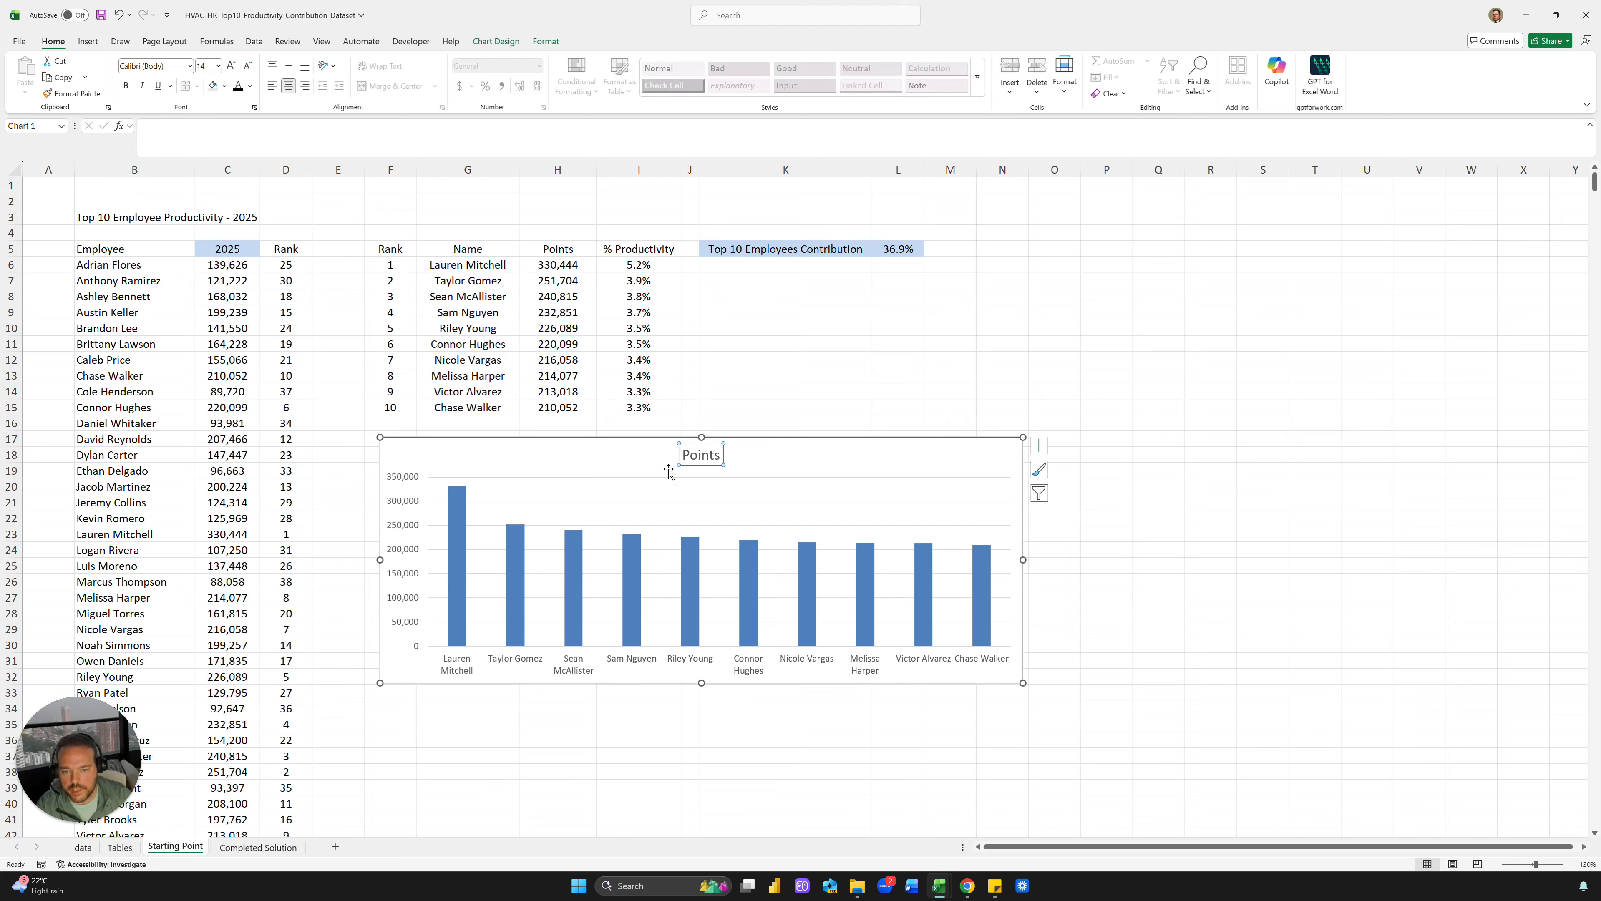
click(286, 131)
text(=)
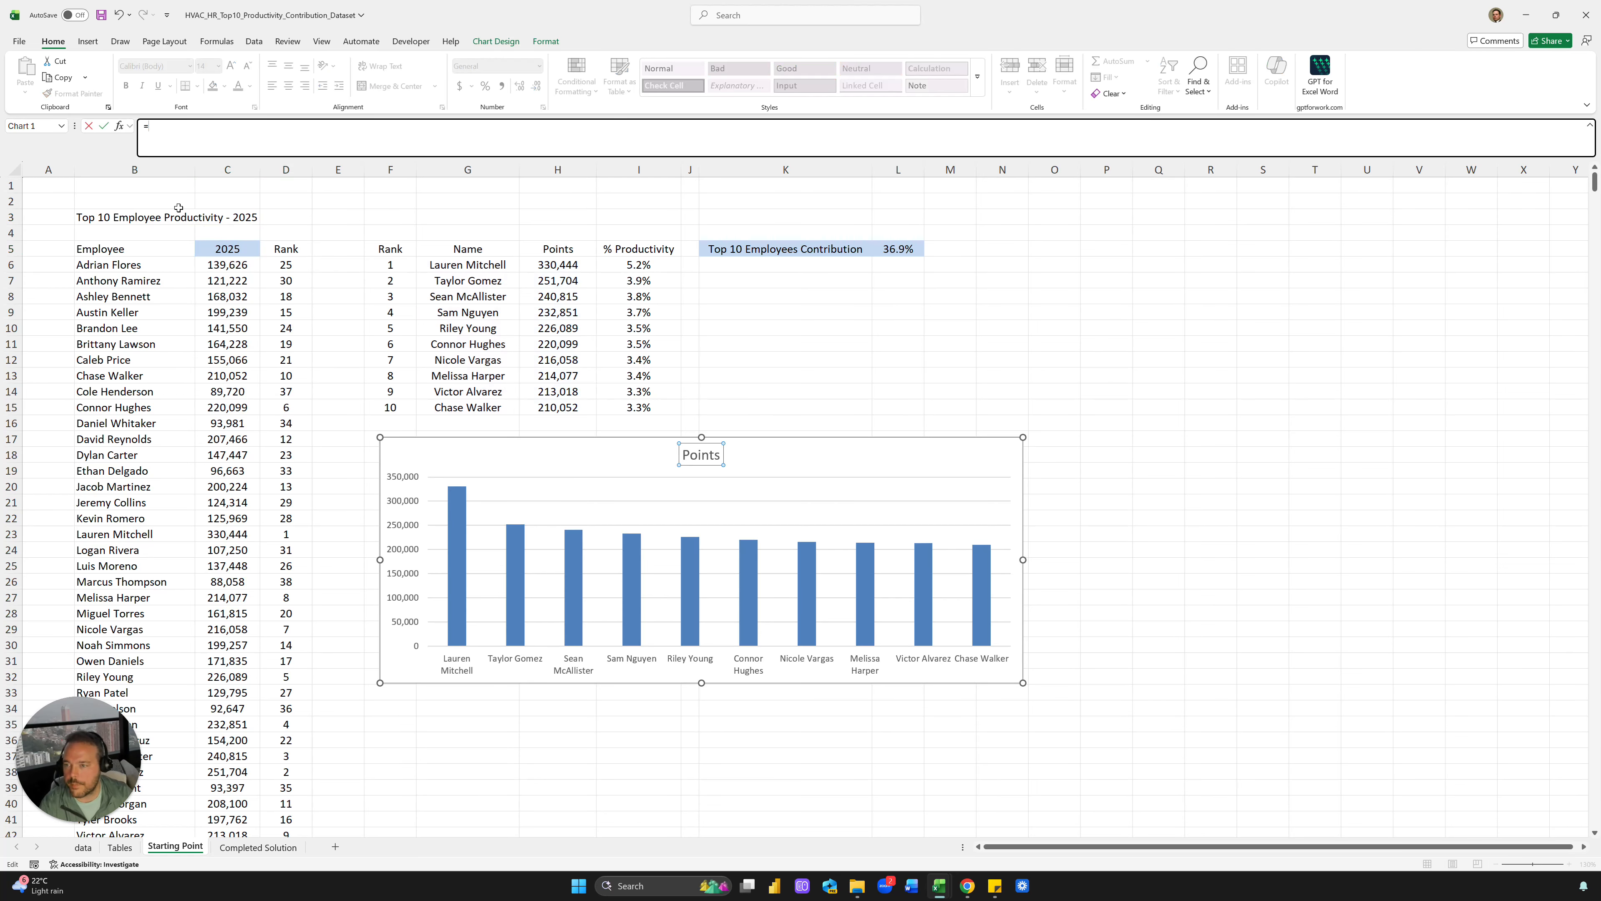
click(180, 219)
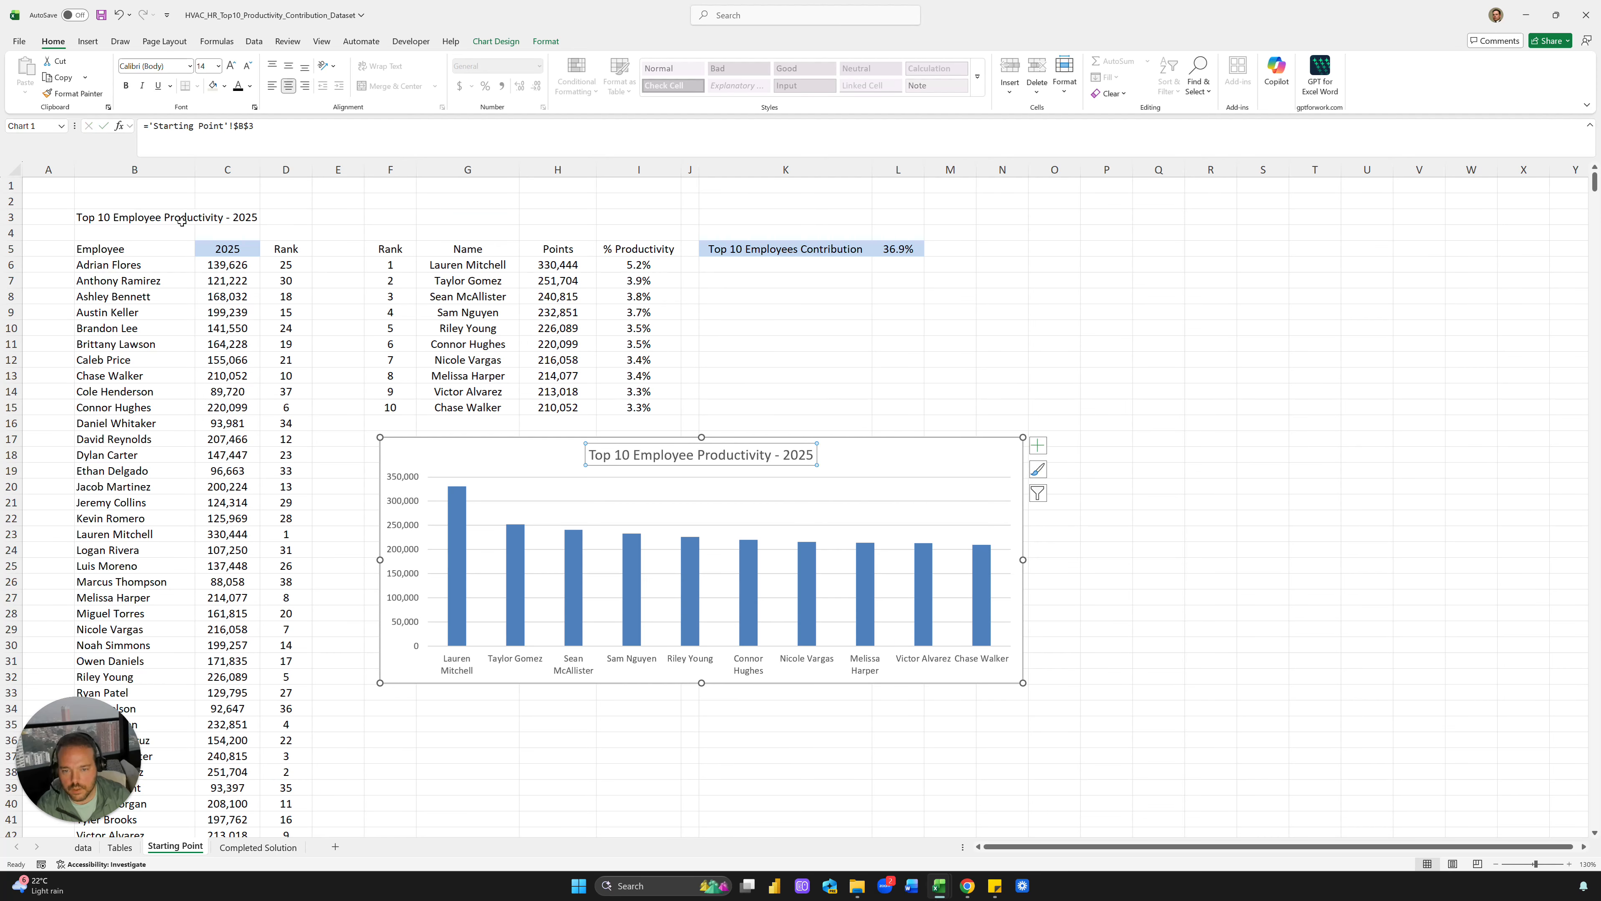
key(Return)
Set the year dropdown in C5 back to 2026
click(182, 221)
click(239, 251)
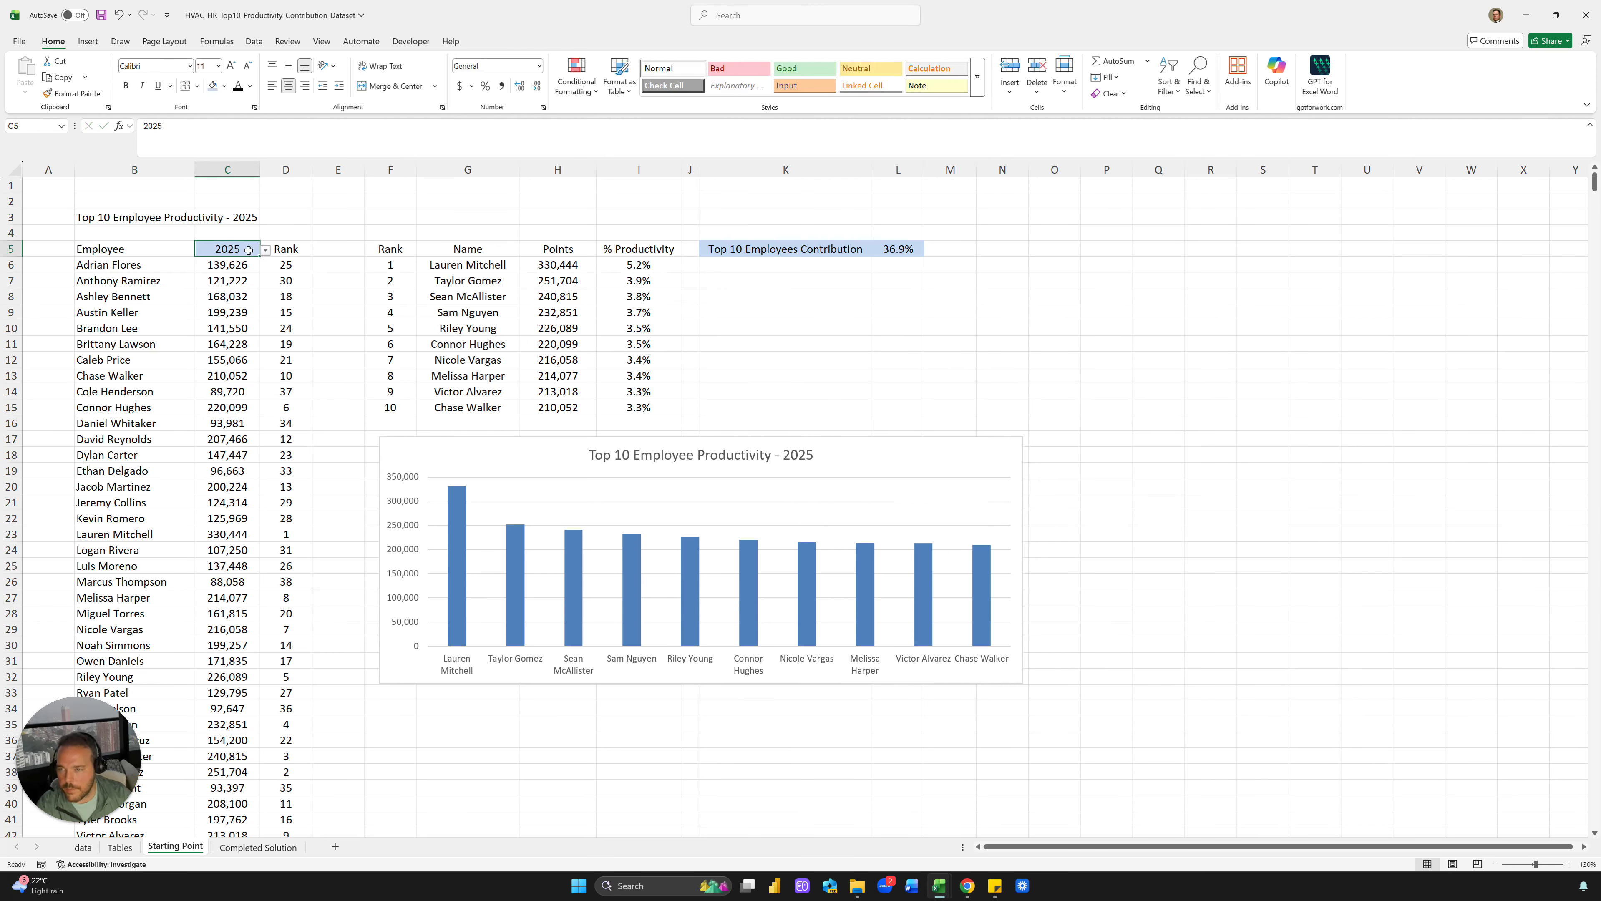
click(265, 251)
click(227, 280)
click(351, 278)
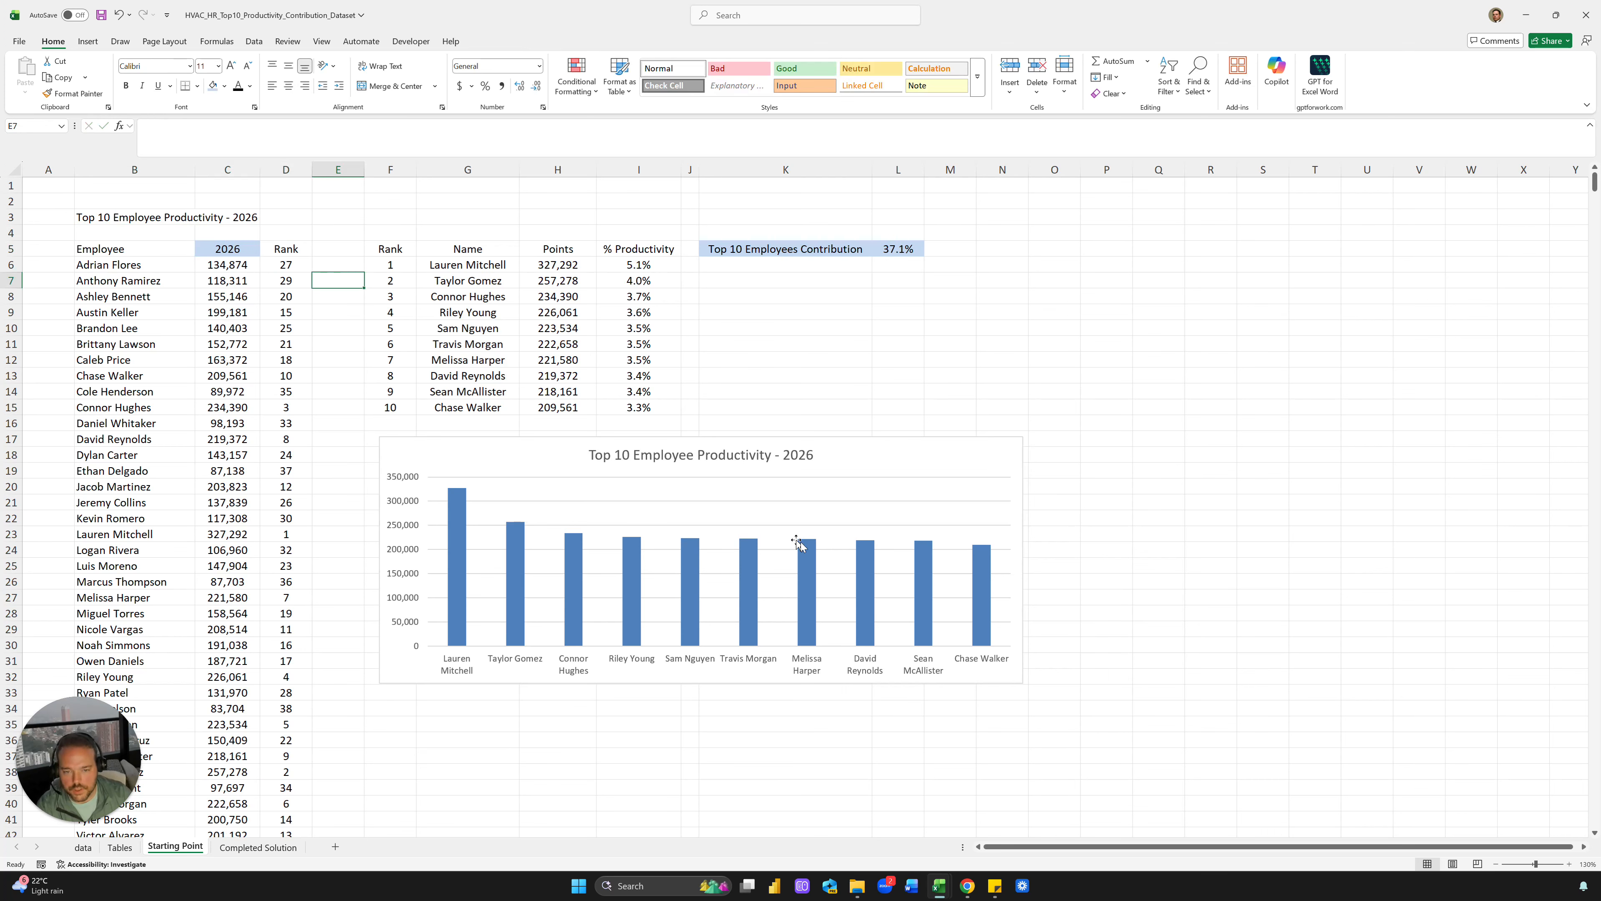
click(789, 434)
click(750, 341)
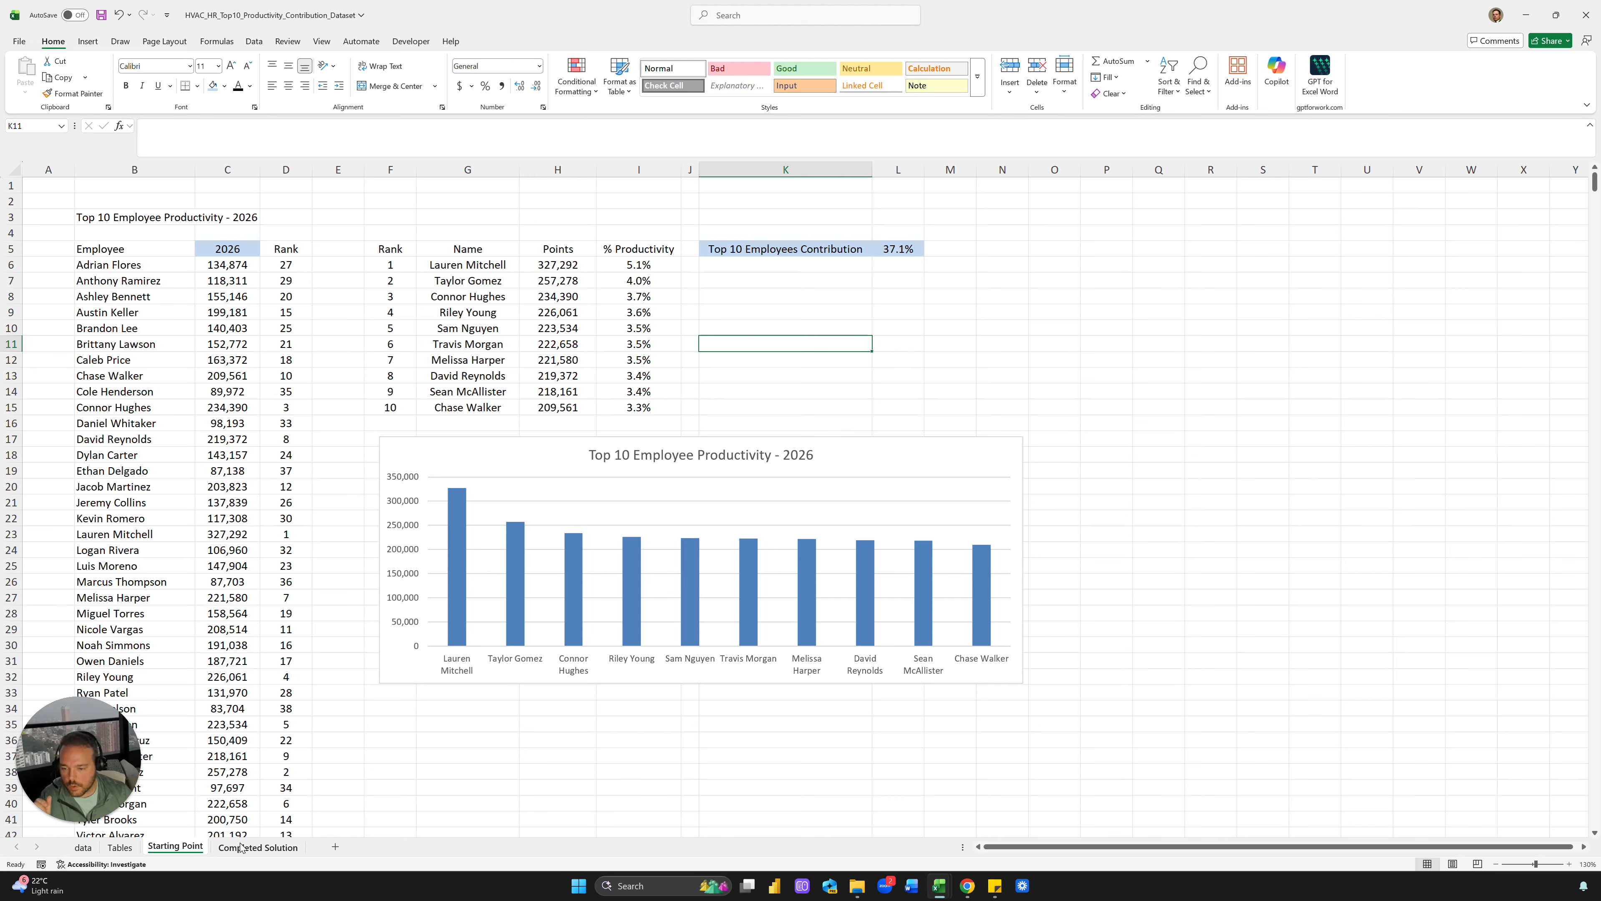
click(258, 848)
click(119, 847)
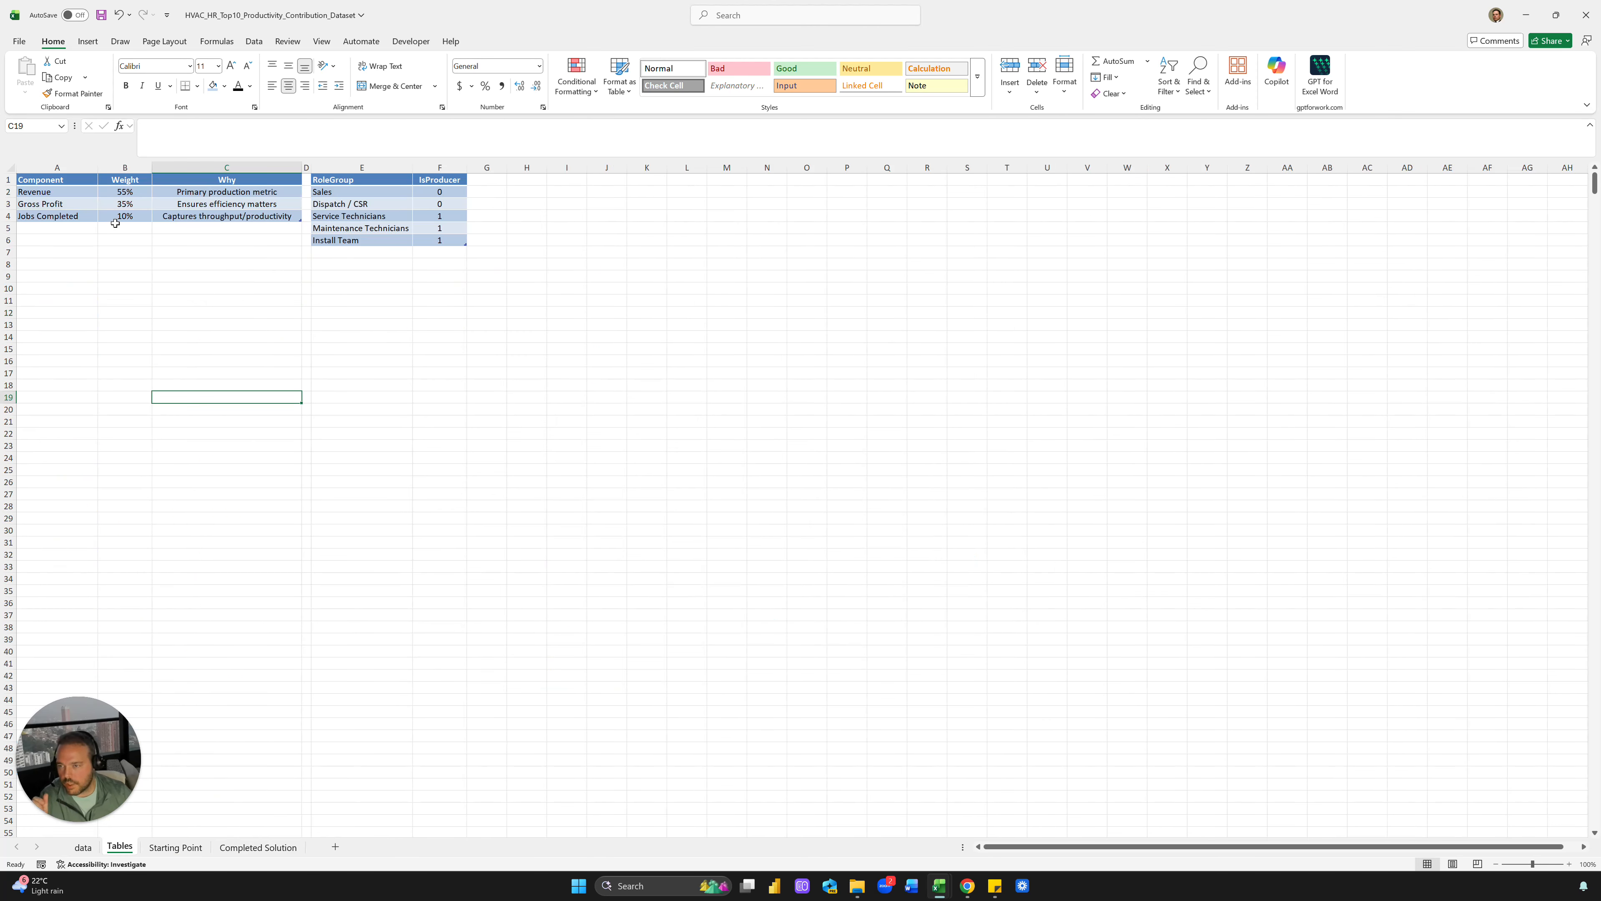
drag(126, 191, 126, 216)
click(127, 215)
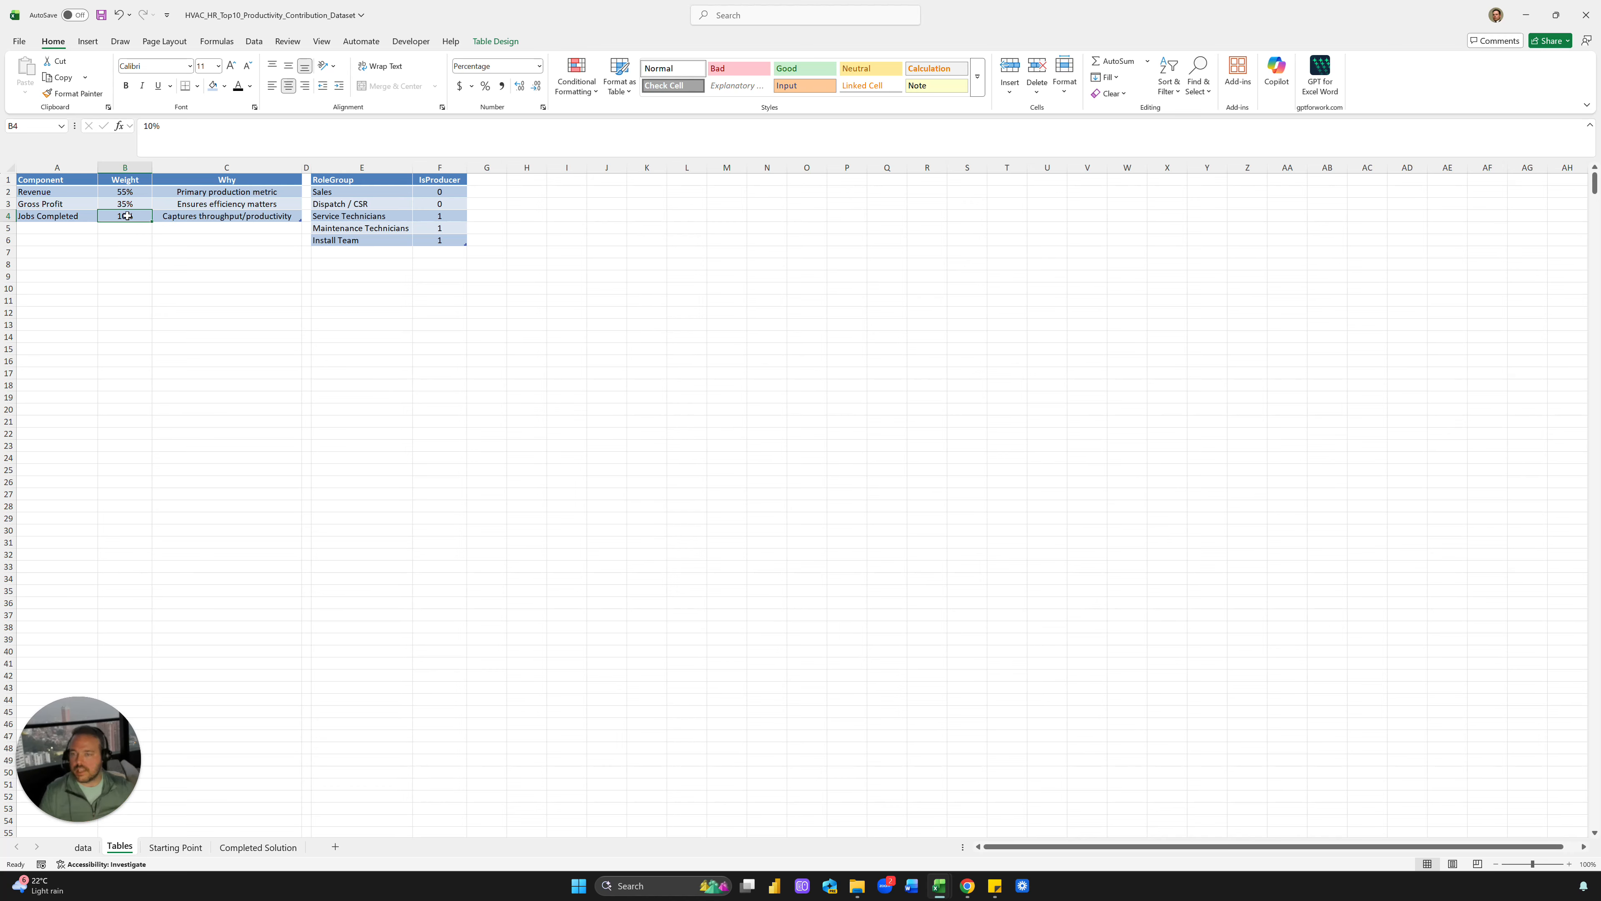
click(435, 361)
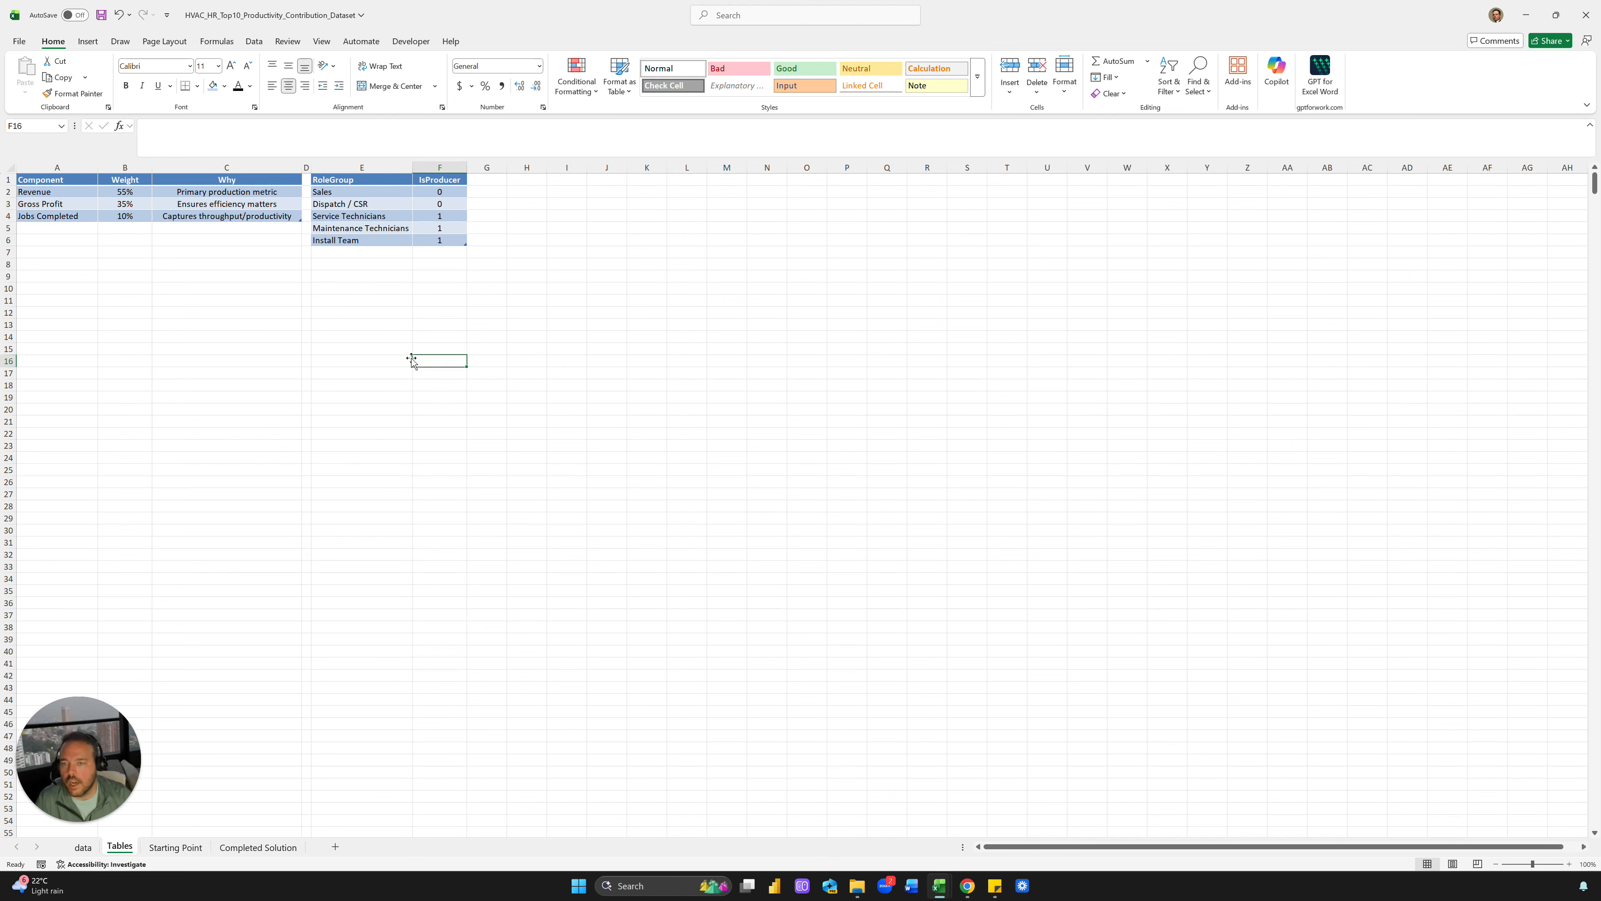
click(183, 847)
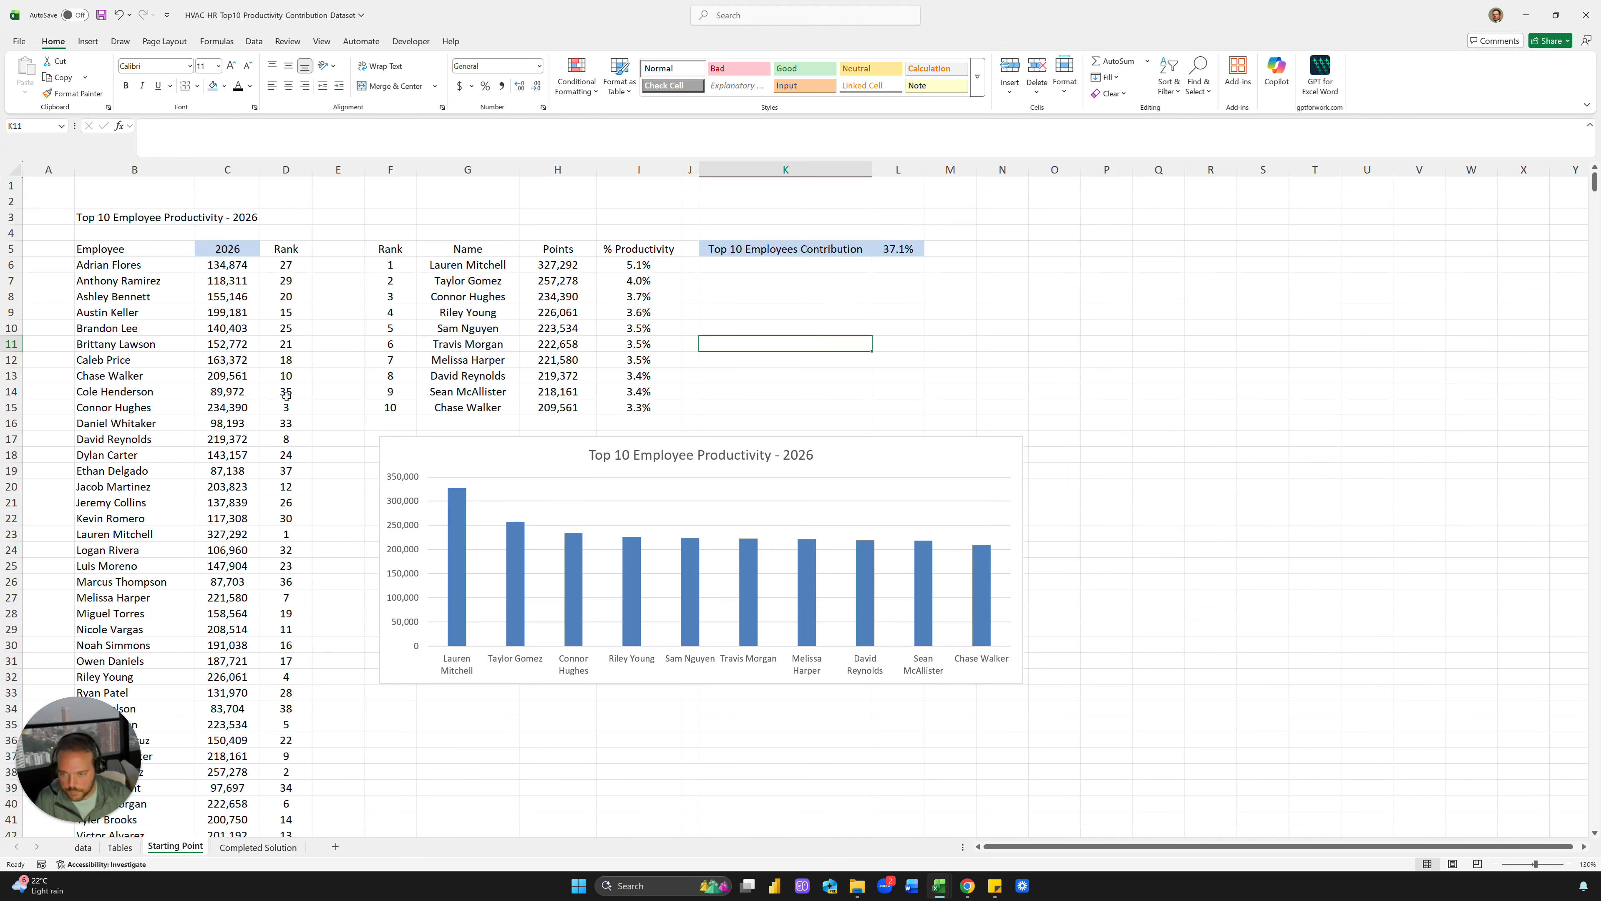
Enter the contact e-mail address in cell G34 below the chart
click(578, 315)
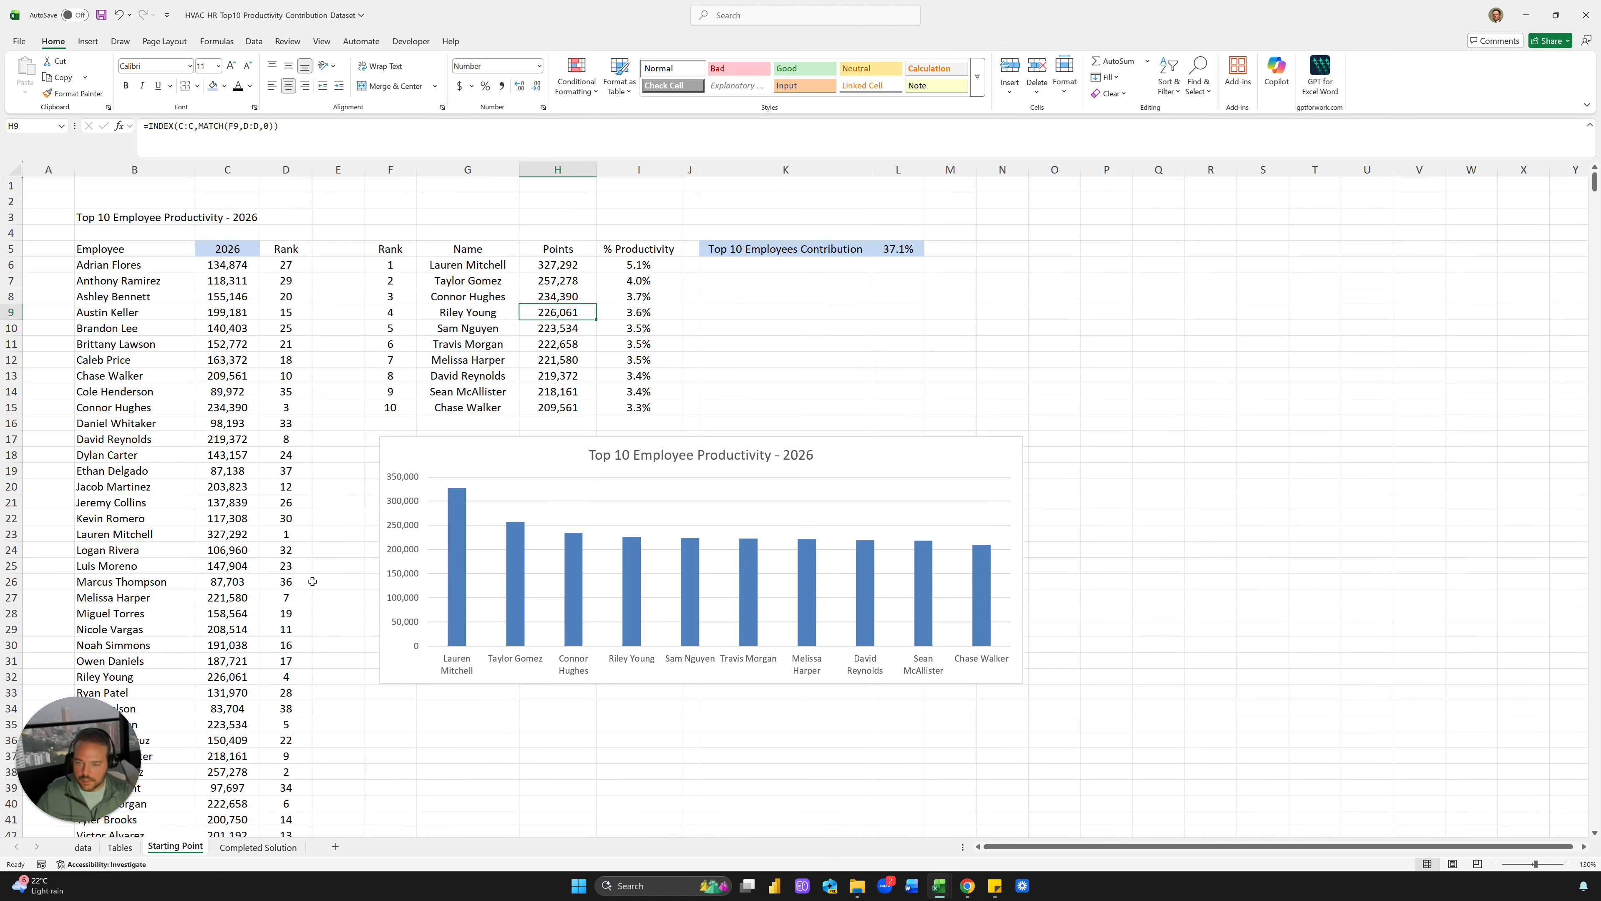
click(521, 738)
click(517, 713)
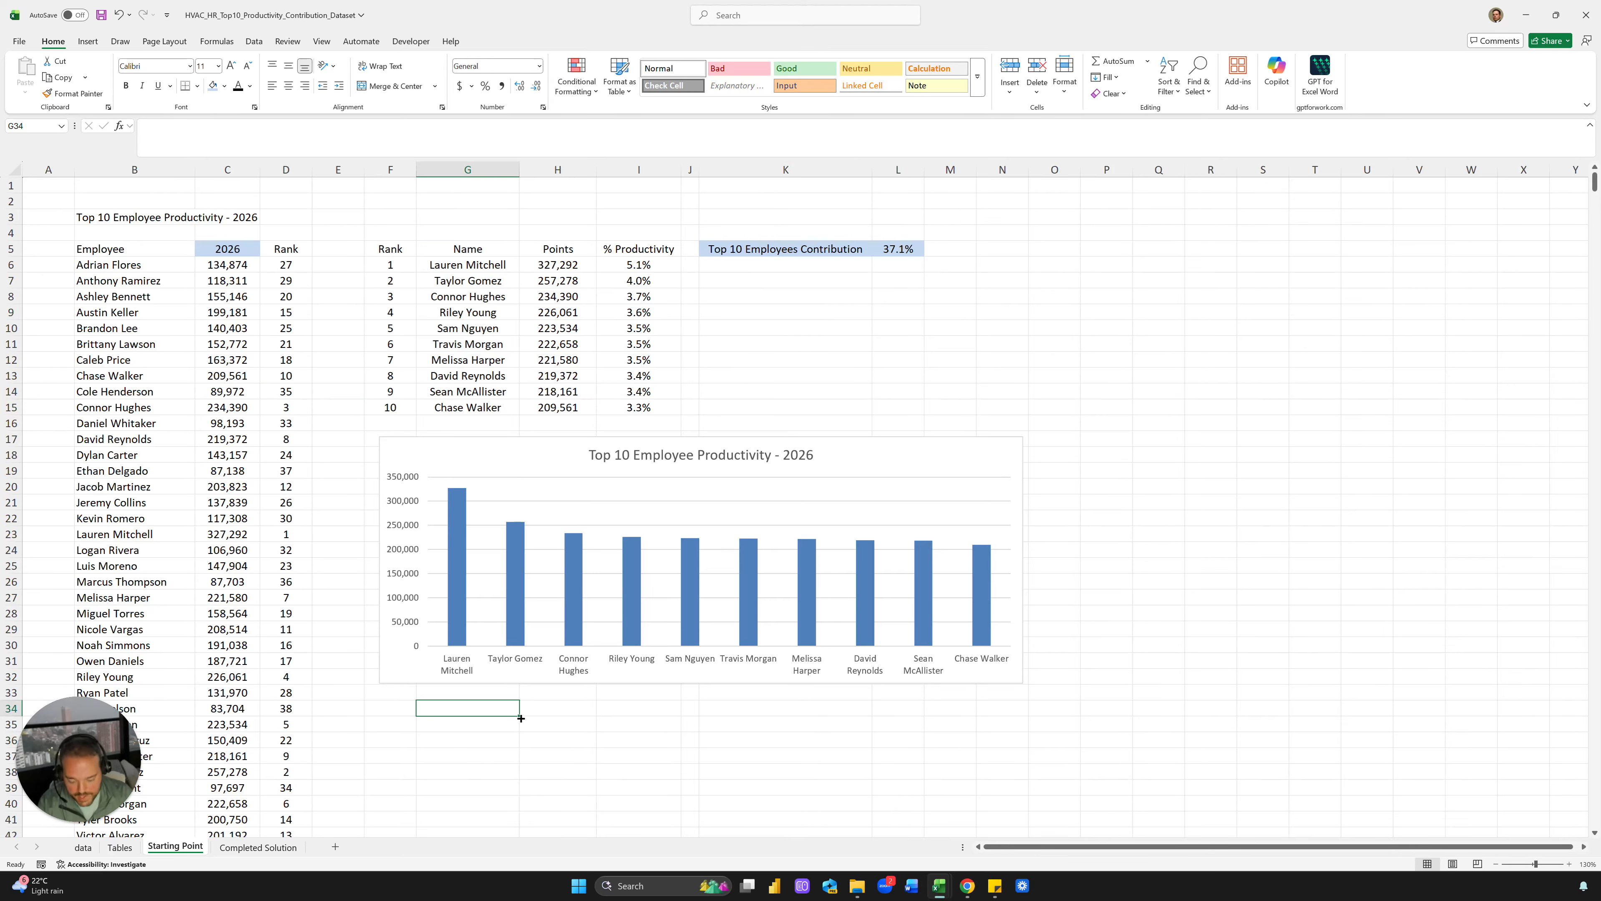
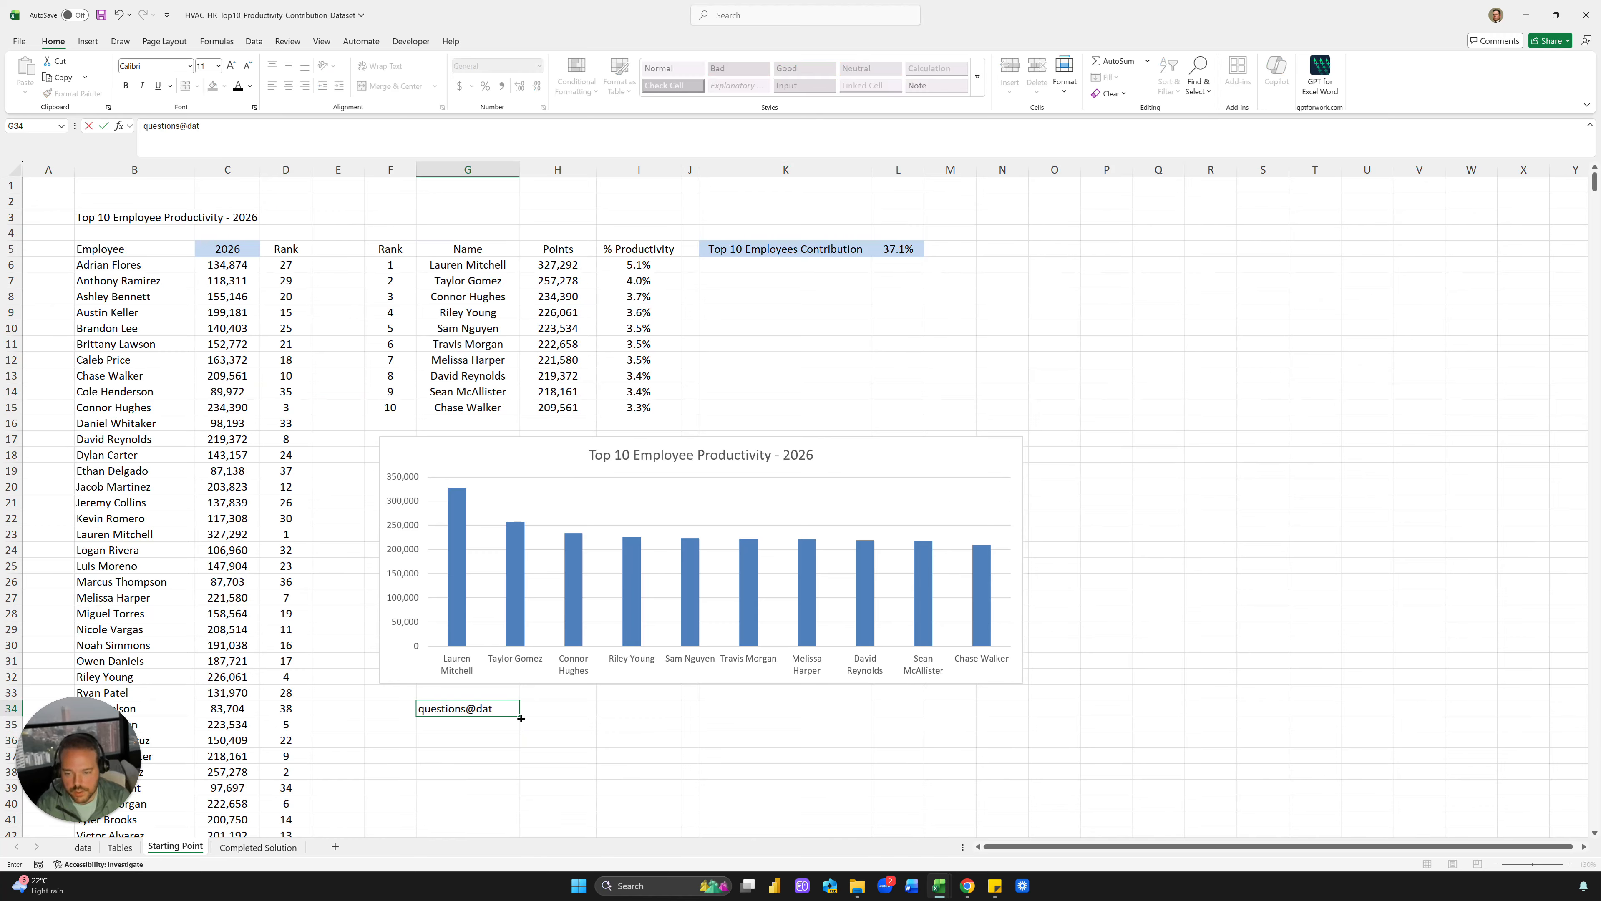
key(Return)
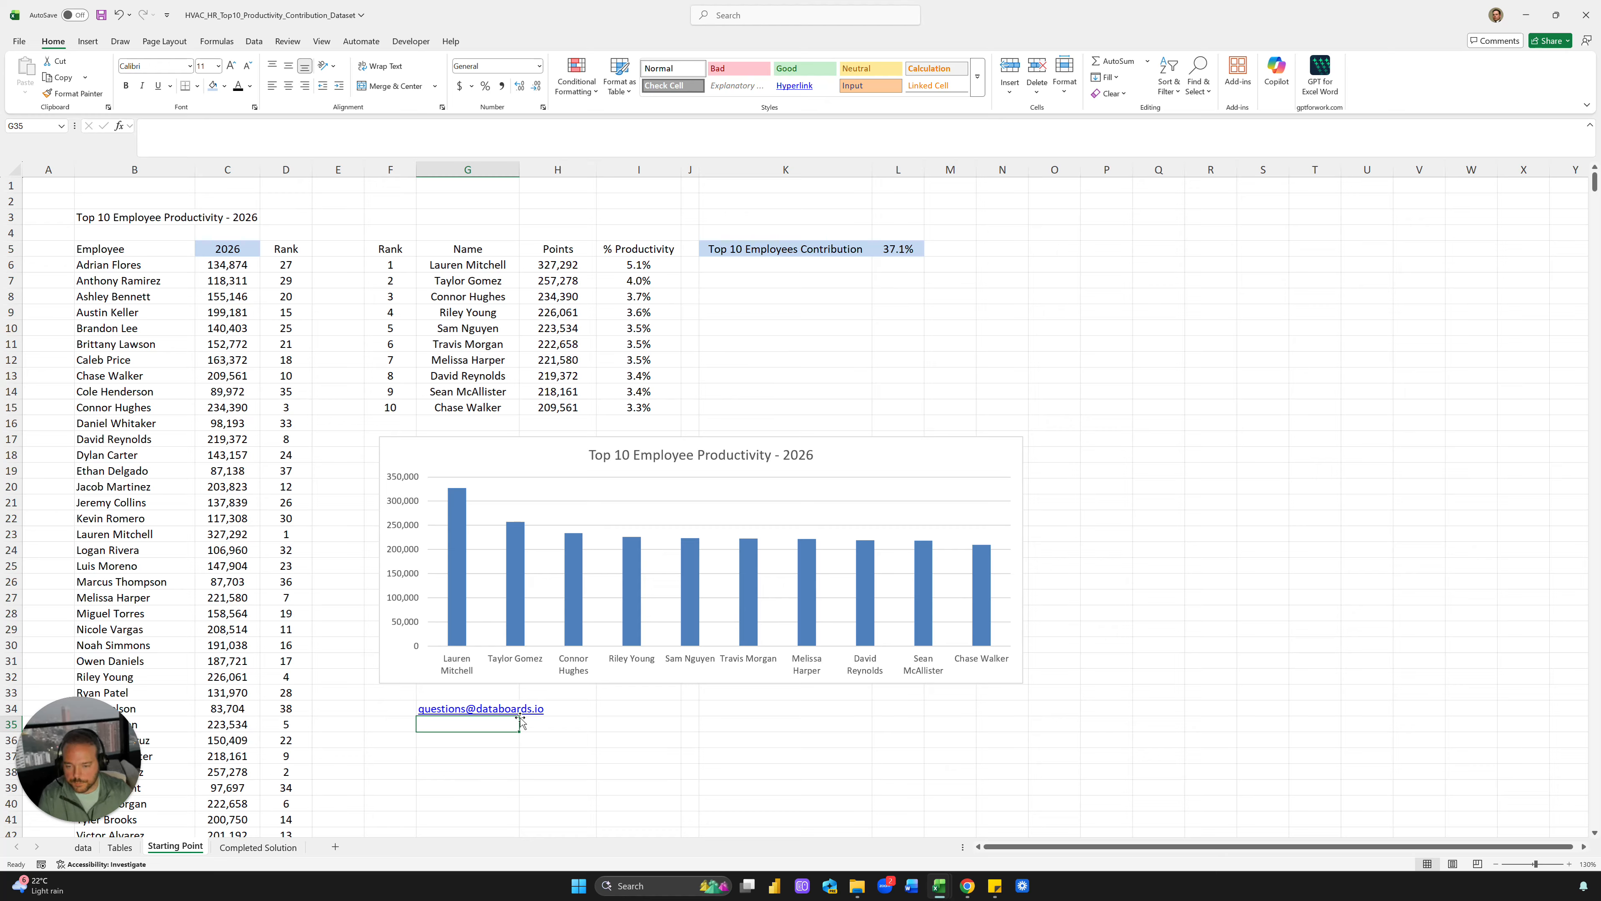
Review the SUMIFS formula in C15, the rank formula in D32, and the data sheet, then return to Starting Point
click(248, 410)
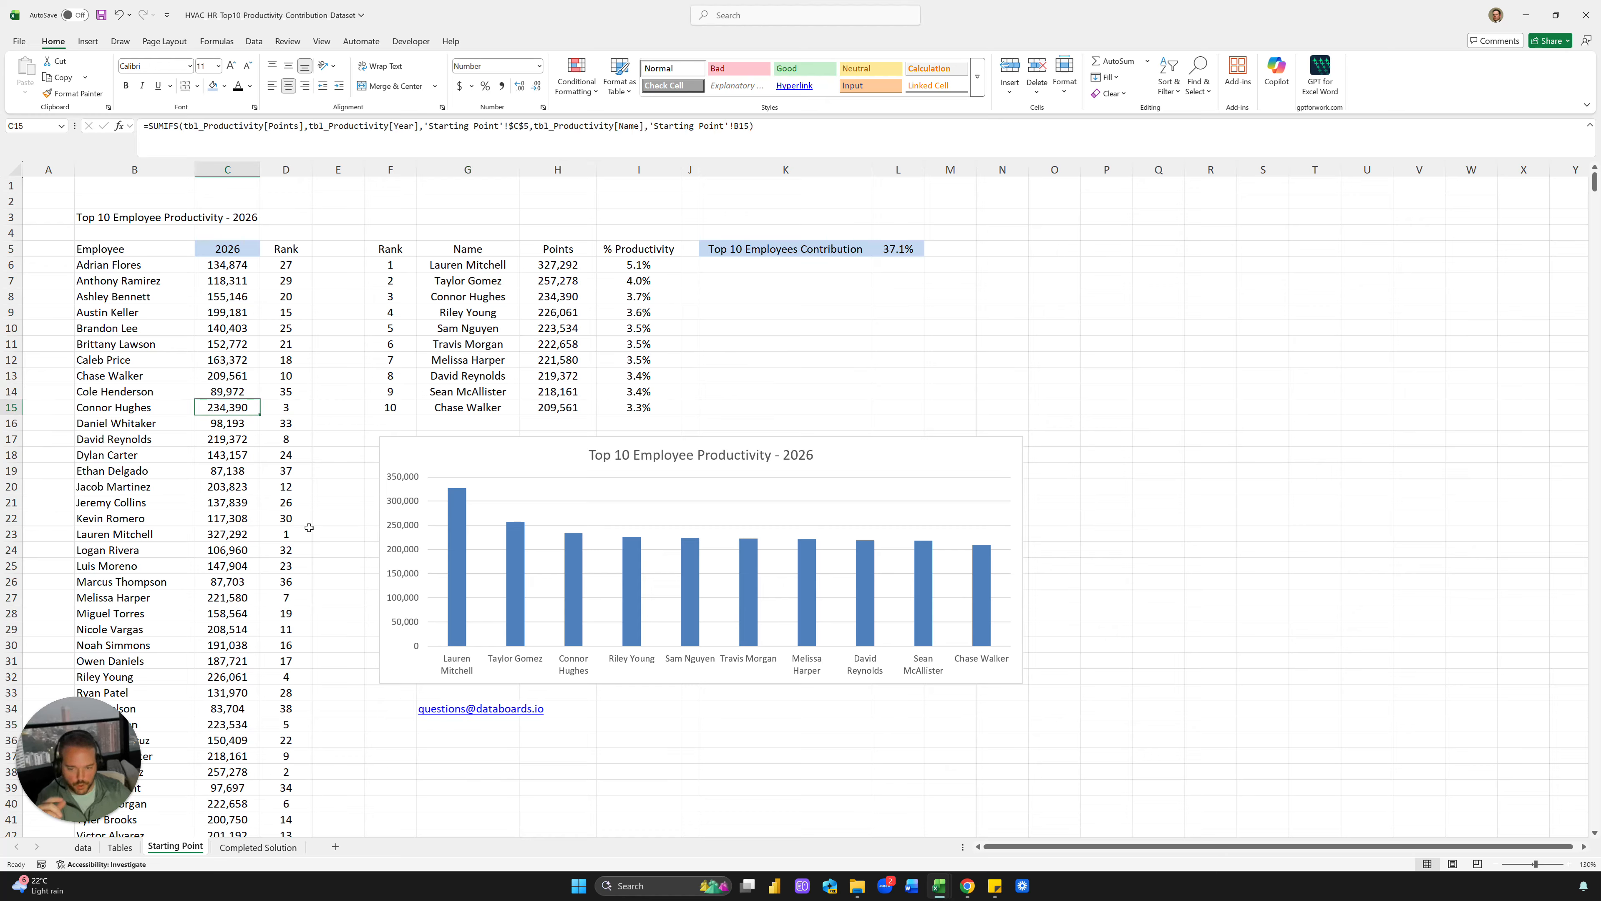
click(265, 680)
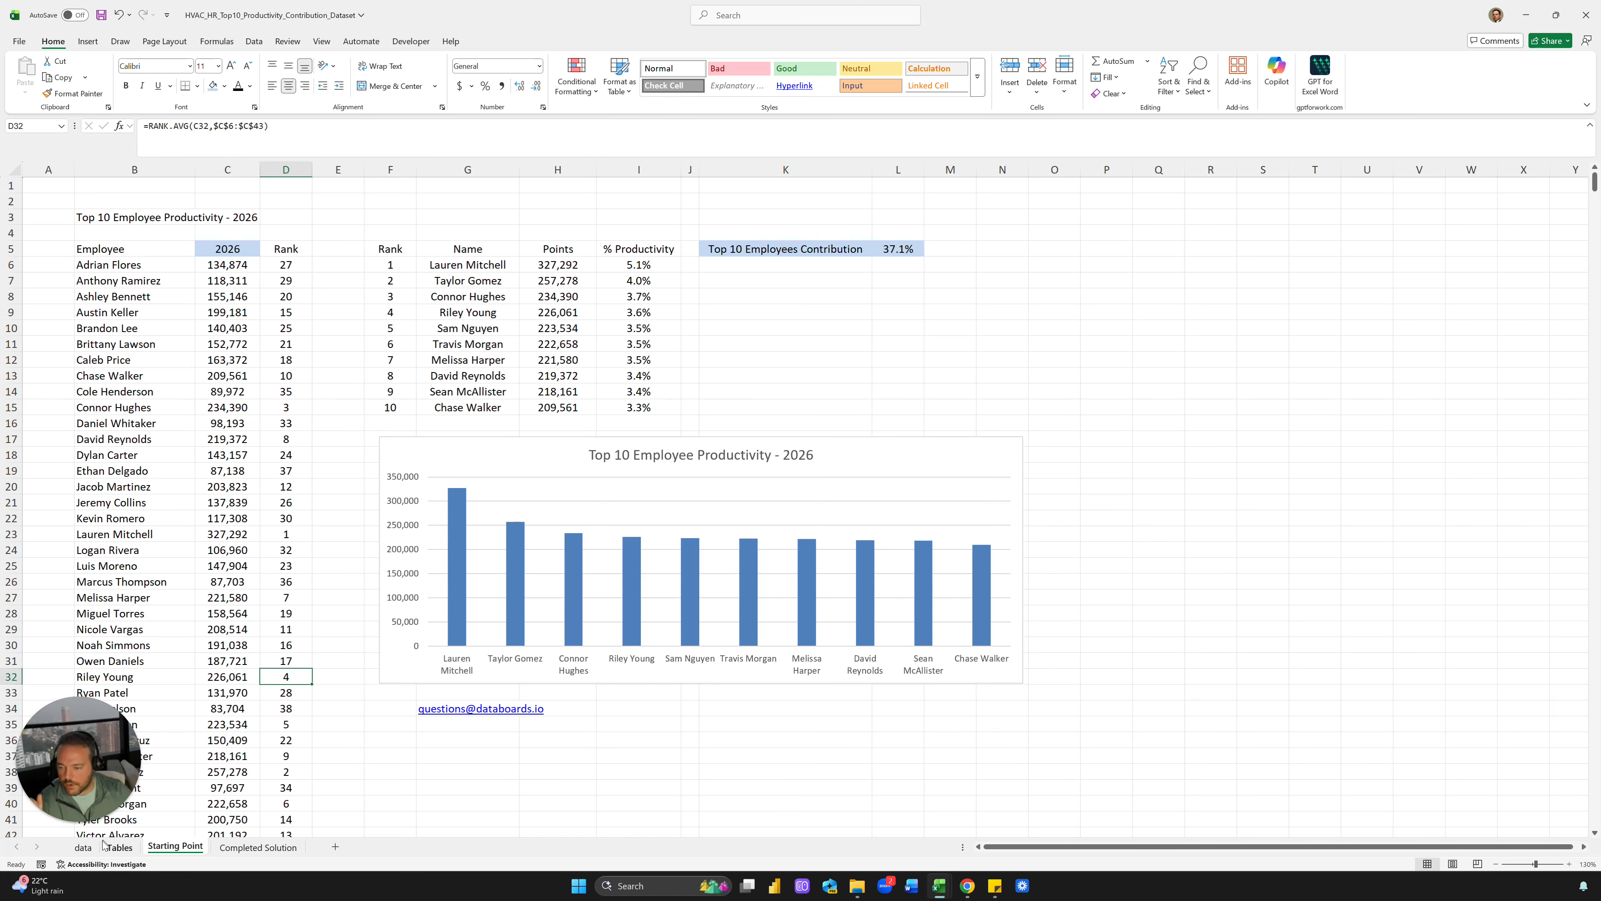
click(83, 847)
click(856, 349)
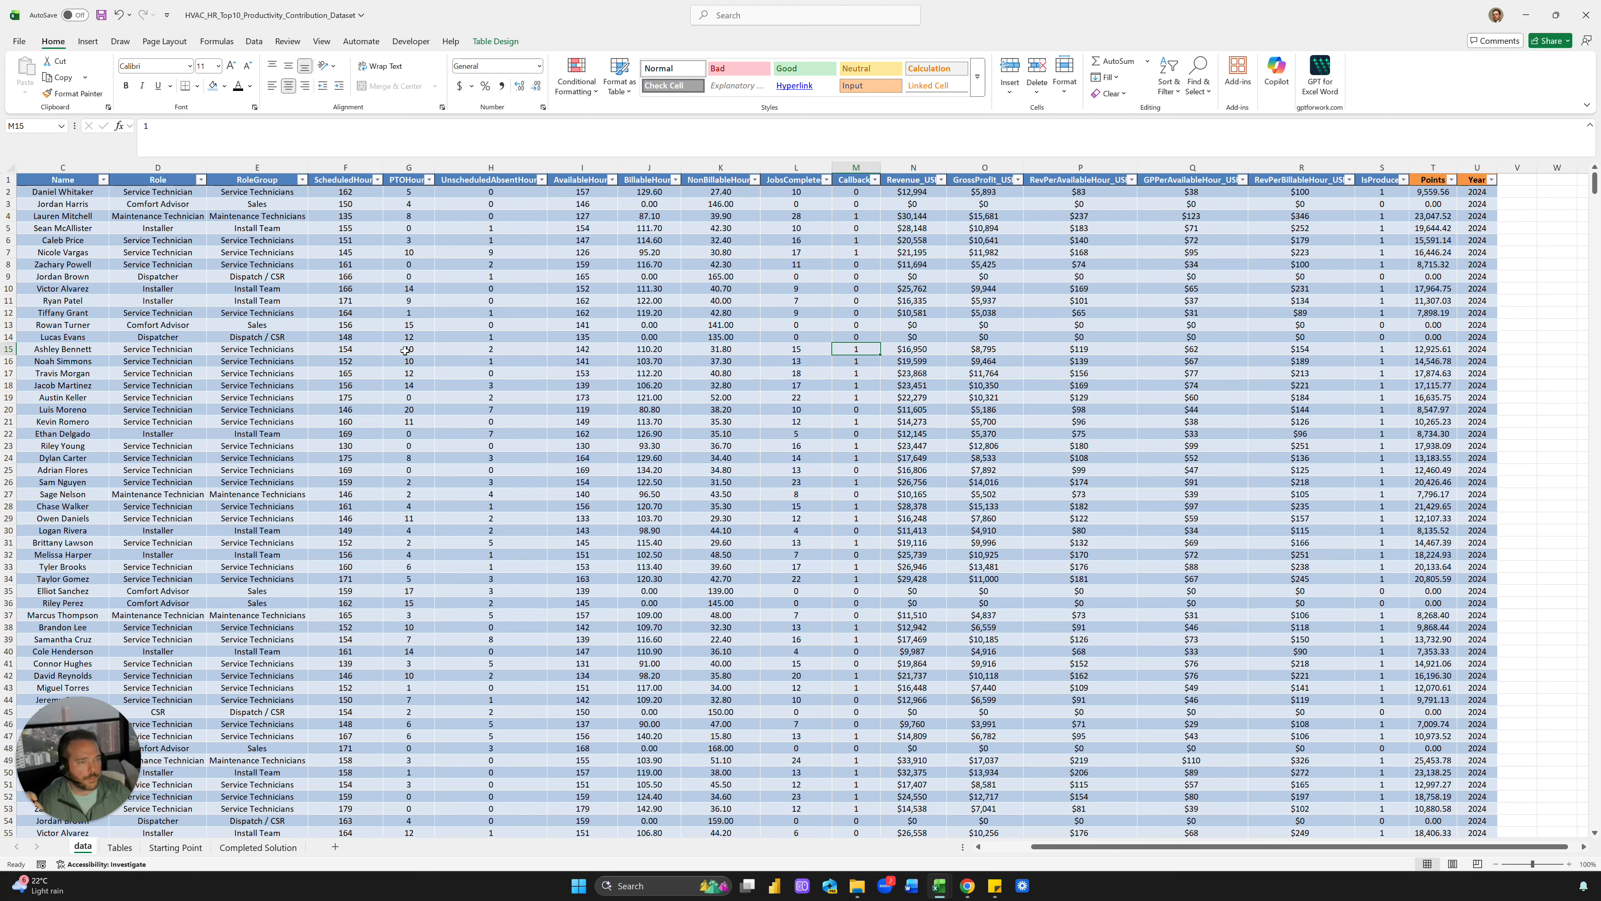
click(175, 848)
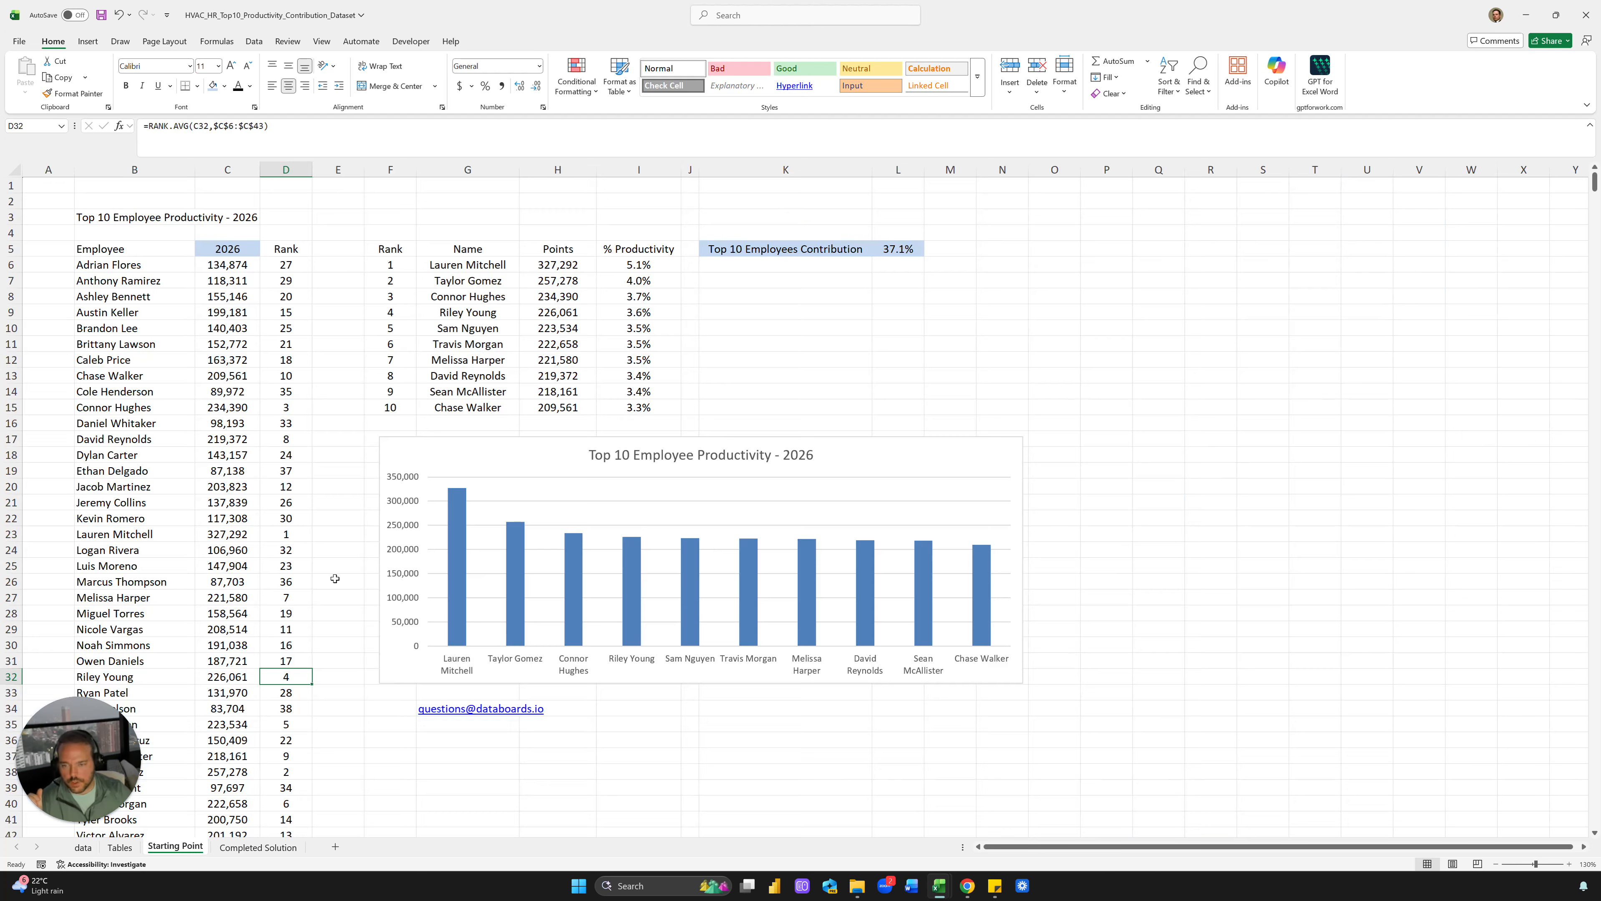